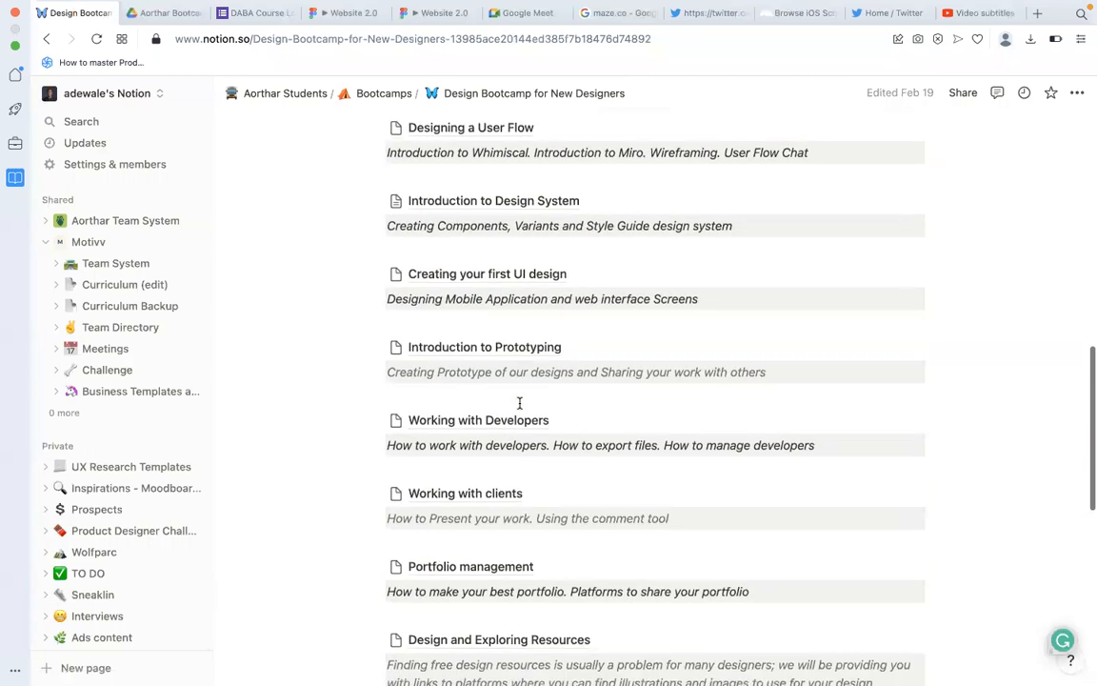
# Open the bootcamp's Introduction to Design System page, and from it the linked Building a Design System (new) page.
pyautogui.scroll(-1, 497, 419)
pyautogui.scroll(-1, 519, 476)
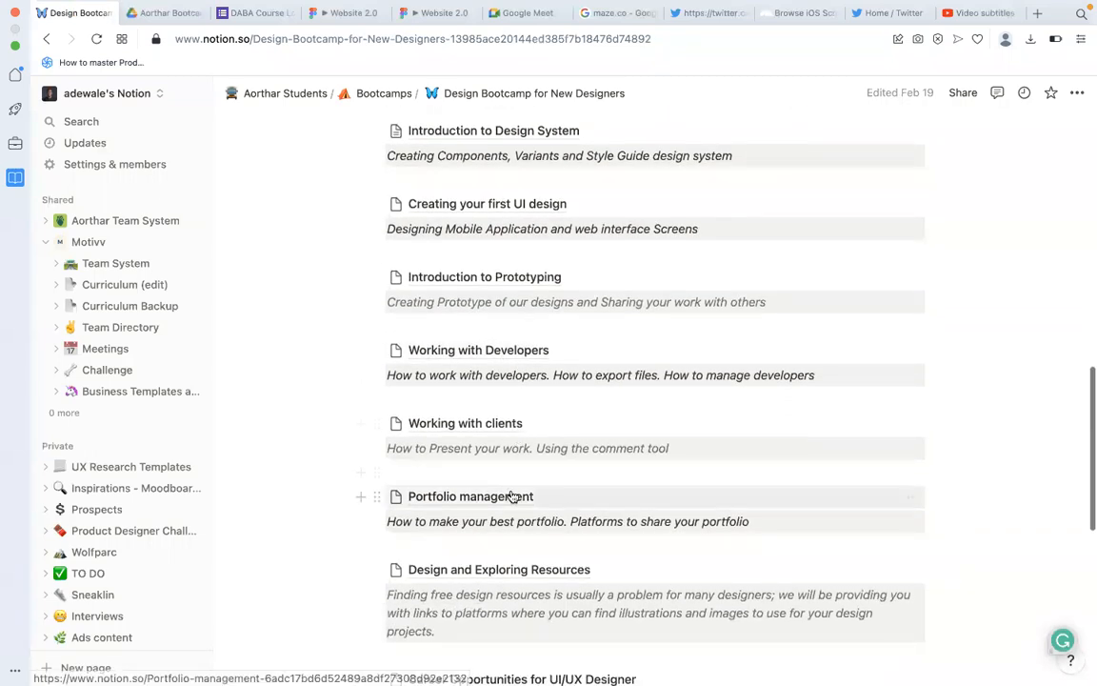
pyautogui.scroll(6, 505, 481)
pyautogui.click(488, 449)
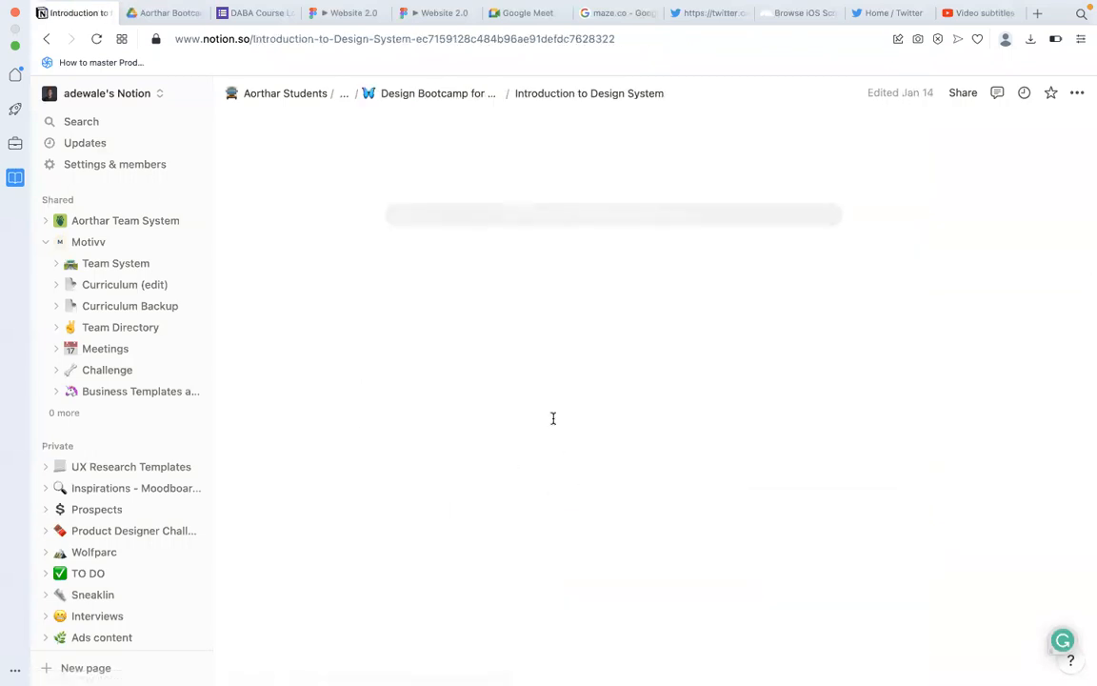
pyautogui.click(480, 255)
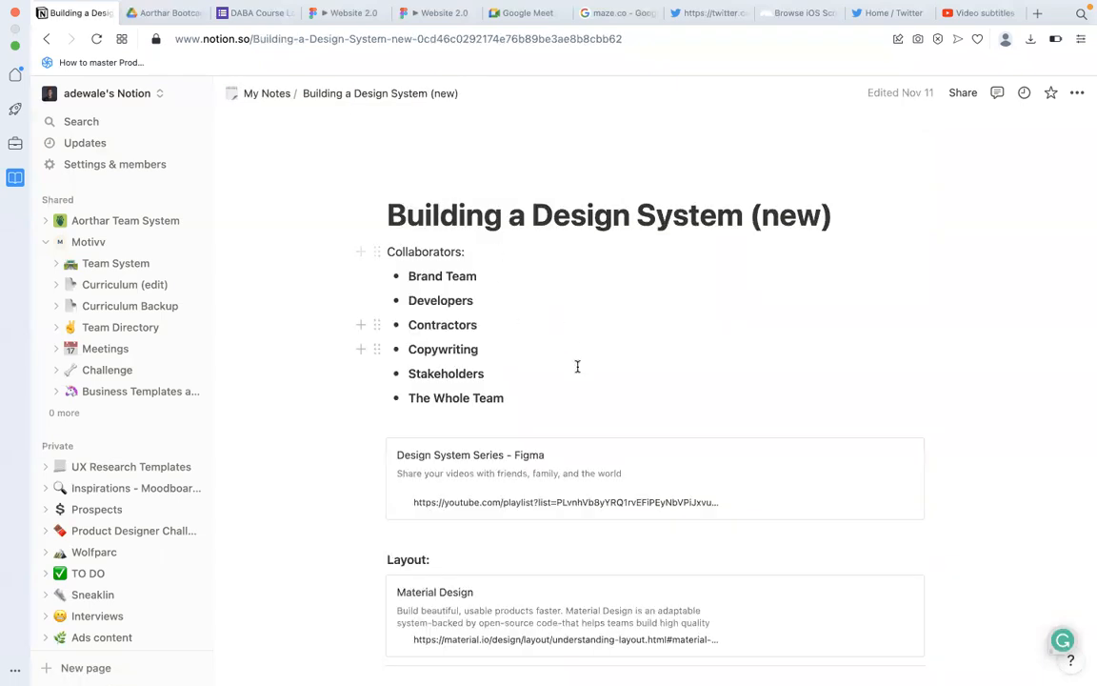
# Collapse the workspace sidebar on the Building a Design System (new) page.
pyautogui.scroll(-1, 566, 383)
pyautogui.scroll(1, 567, 382)
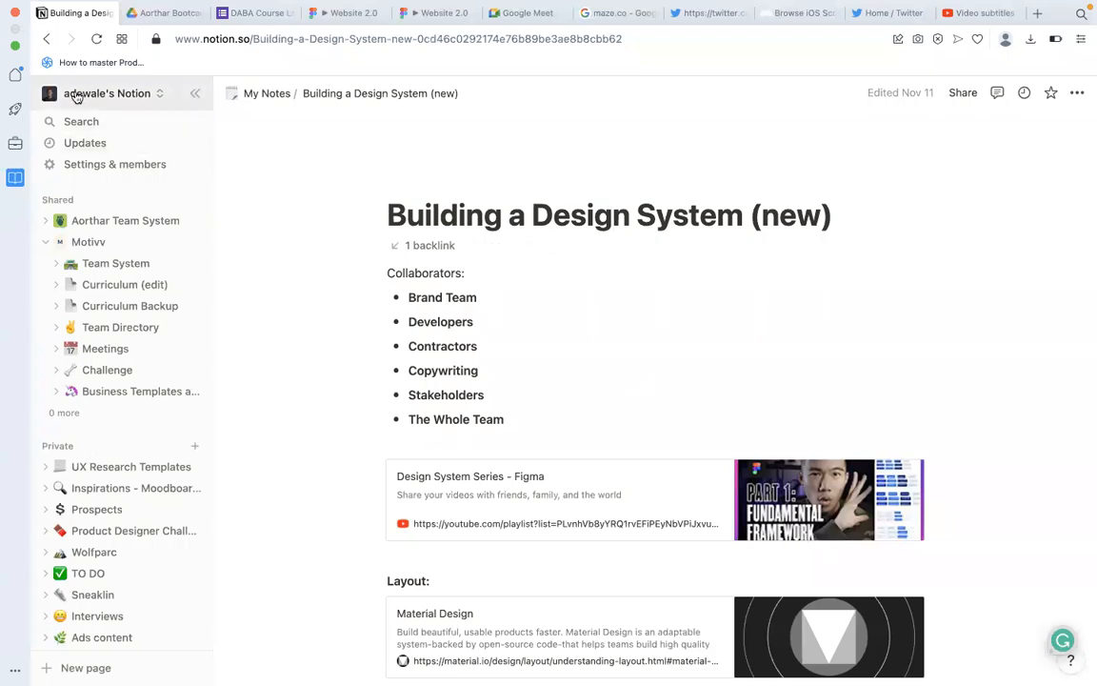
pyautogui.click(190, 95)
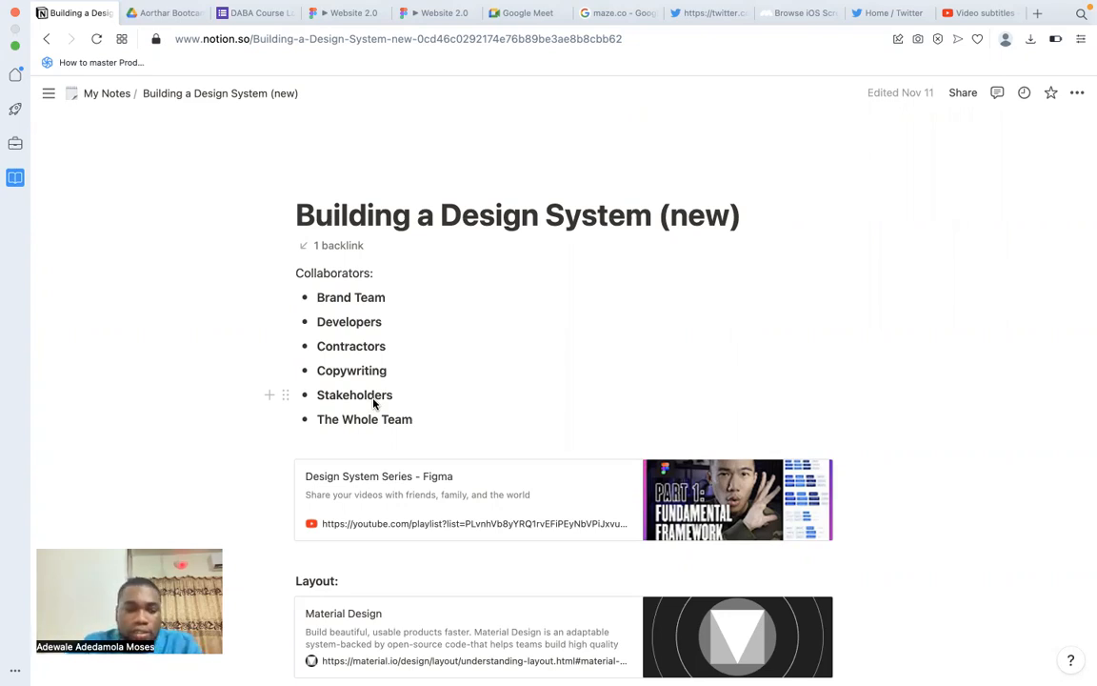
# Open the Material Design link in the Layout section of the Building a Design System (new) page.
pyautogui.scroll(-3, 374, 404)
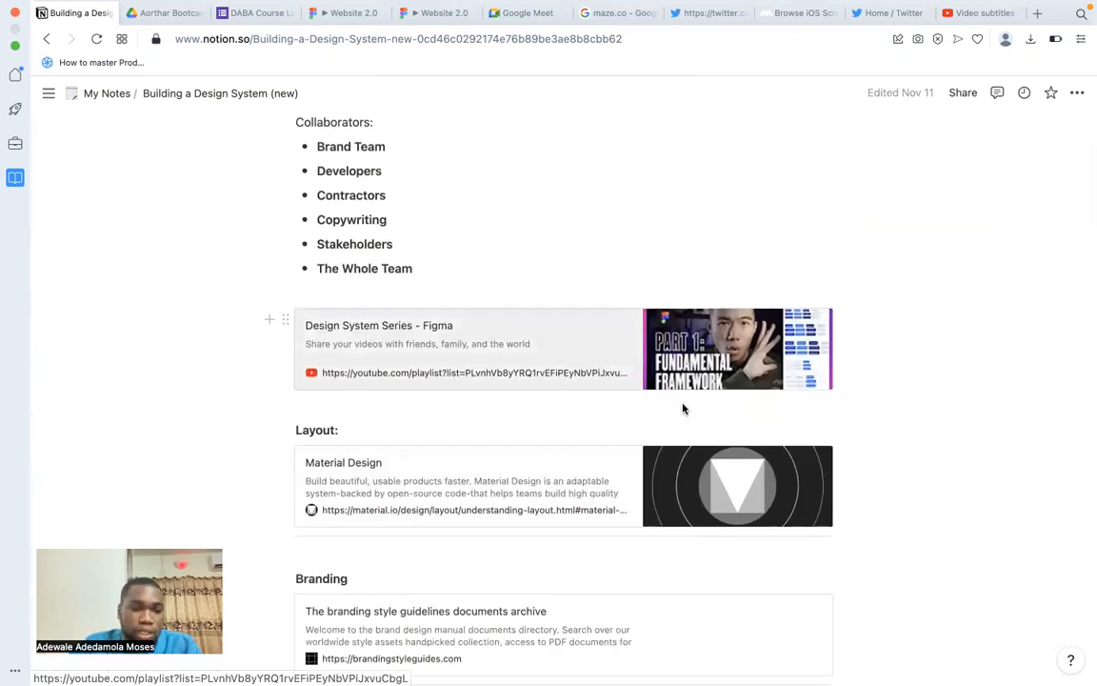
pyautogui.scroll(3, 683, 409)
pyautogui.scroll(-4, 689, 482)
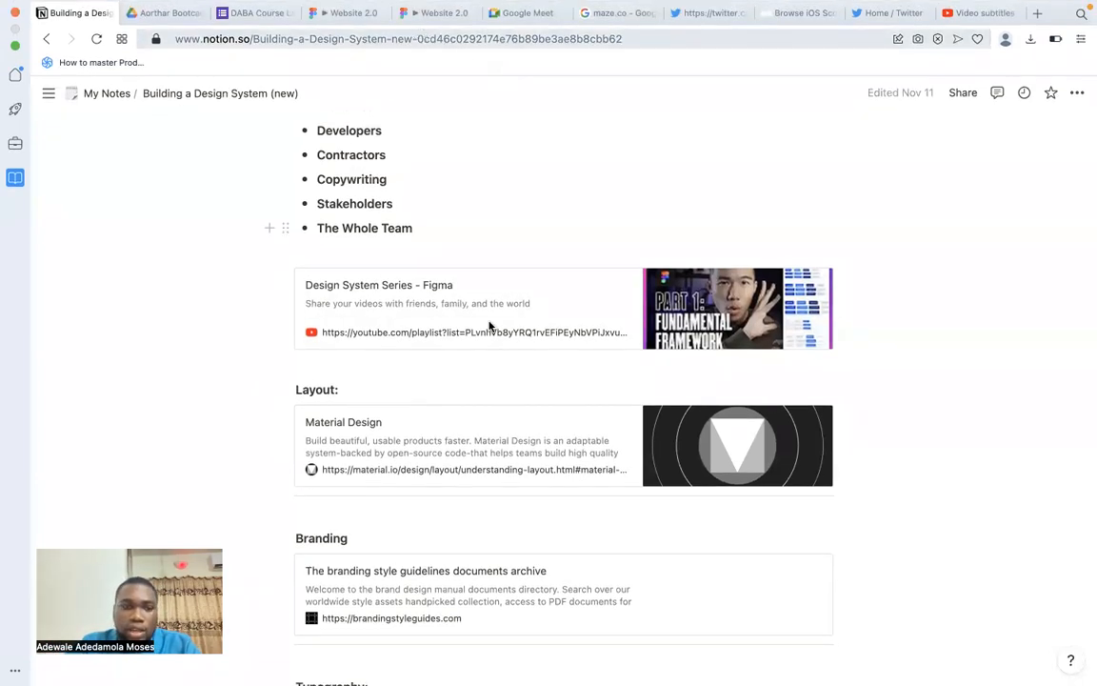
pyautogui.scroll(-1, 414, 393)
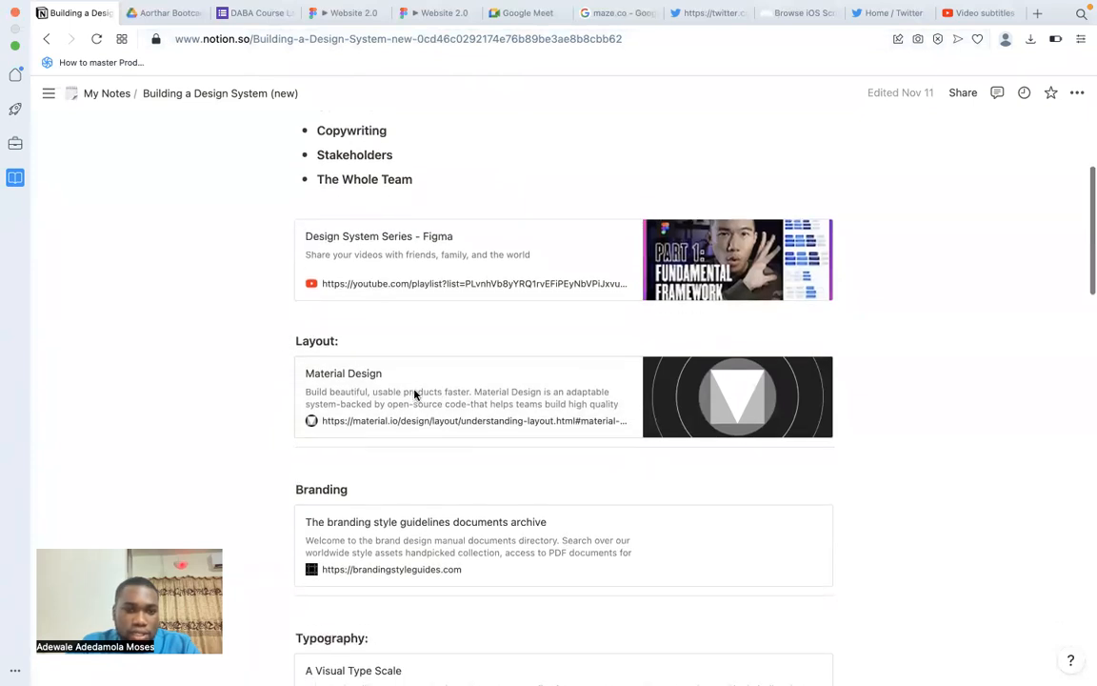
pyautogui.scroll(-1, 415, 393)
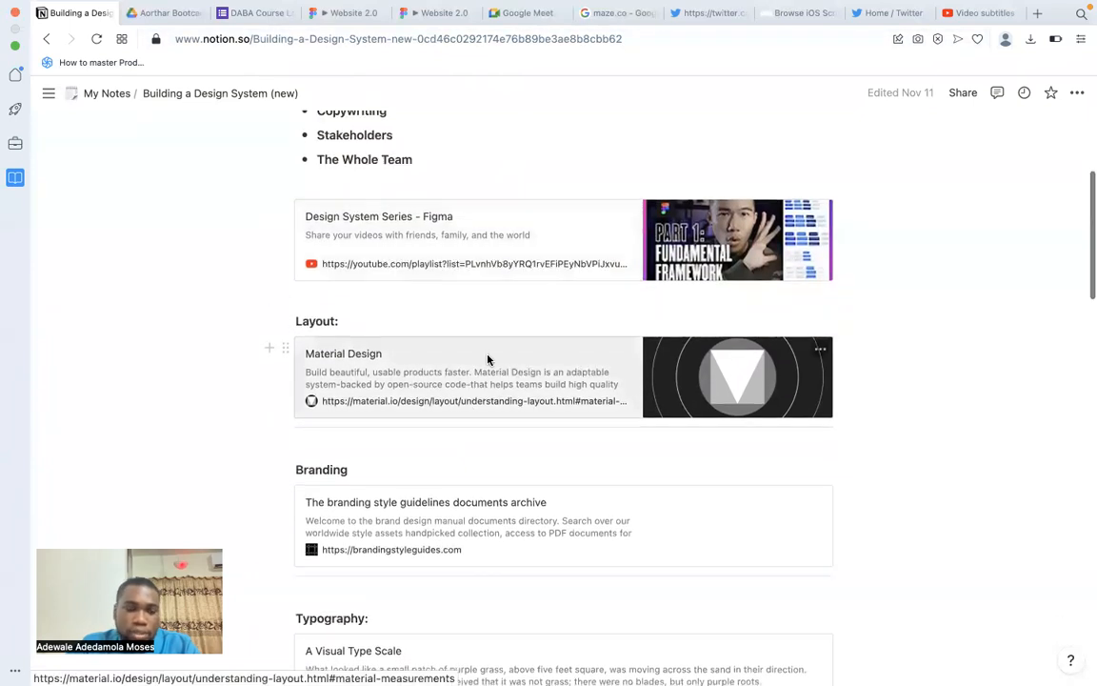
pyautogui.scroll(-1, 487, 359)
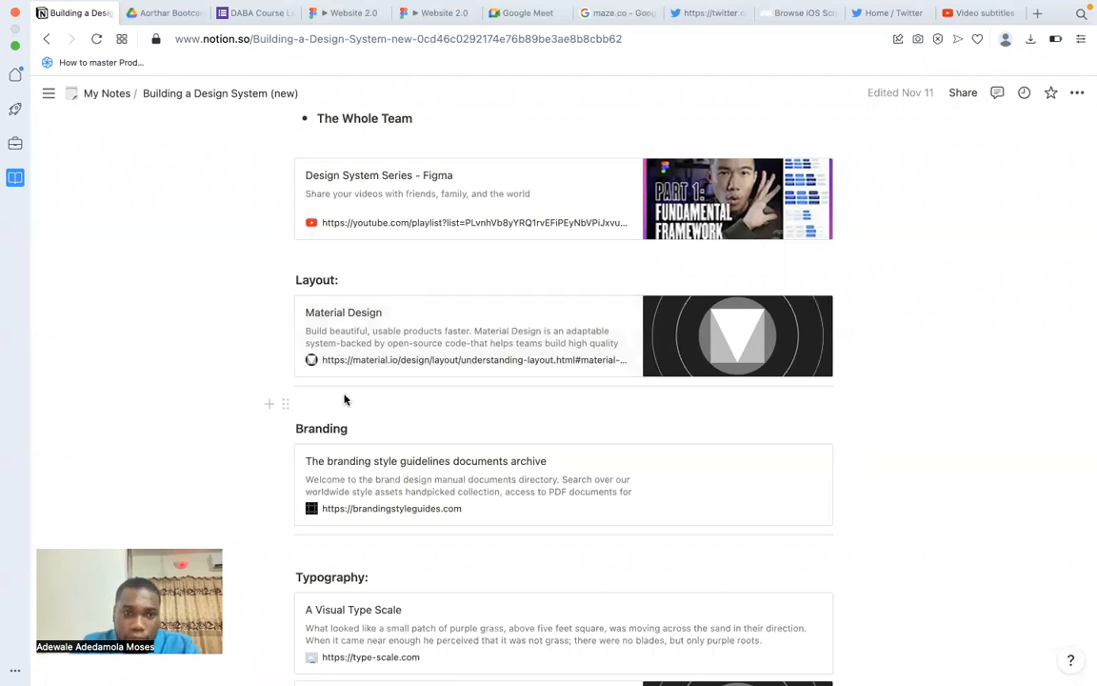
pyautogui.click(392, 359)
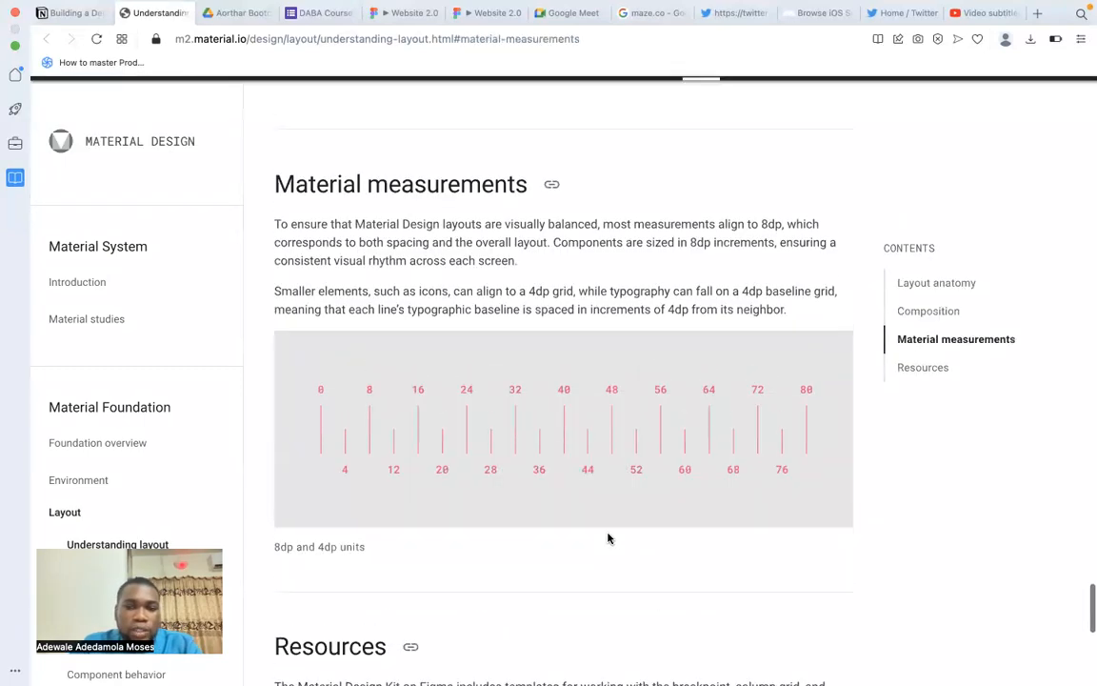
# Look over Layout anatomy, and open the Responsive layout grid article to view its Columns, gutters, and margins section.
pyautogui.scroll(20, 608, 539)
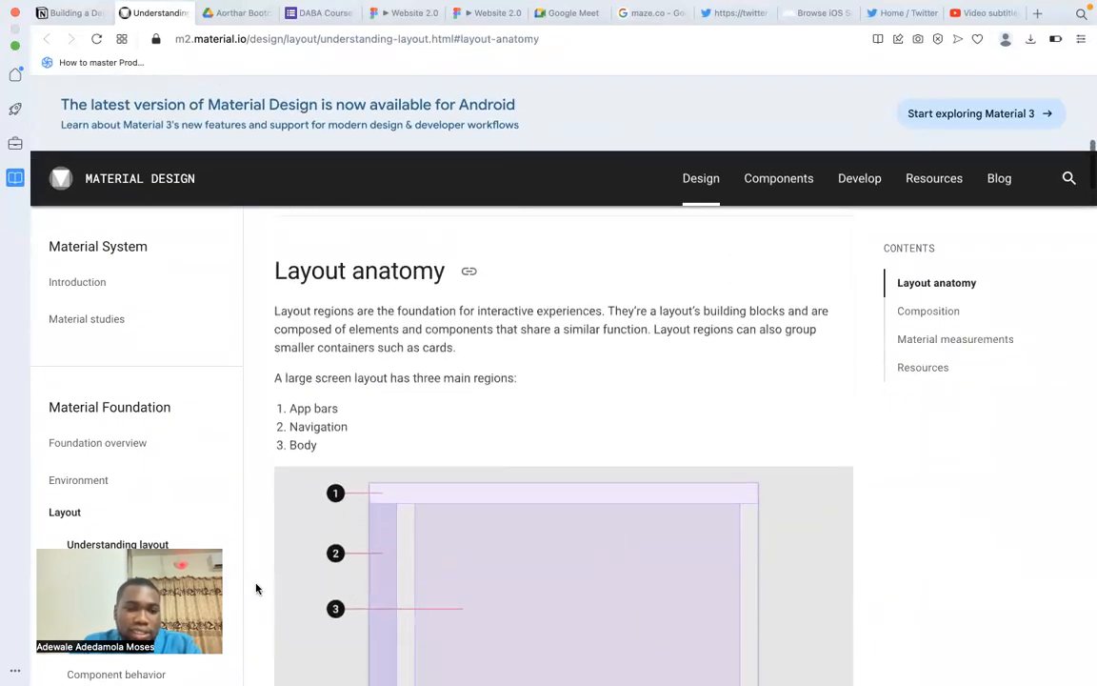
pyautogui.moveTo(143, 582); pyautogui.dragTo(1017, 605)
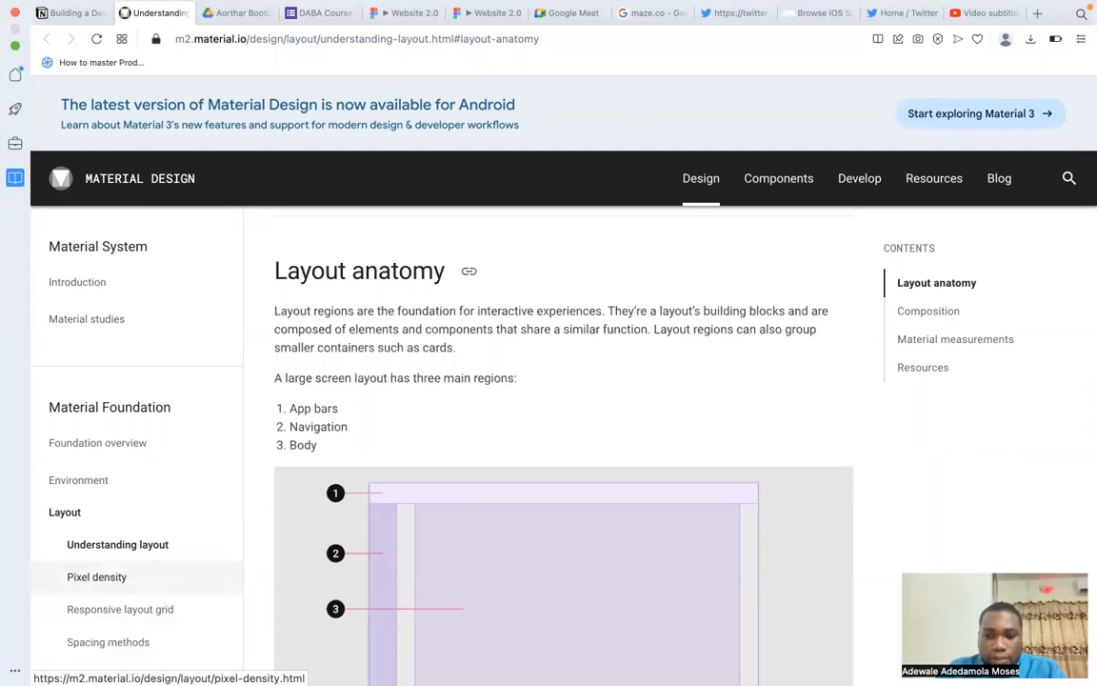
pyautogui.scroll(-1, 479, 485)
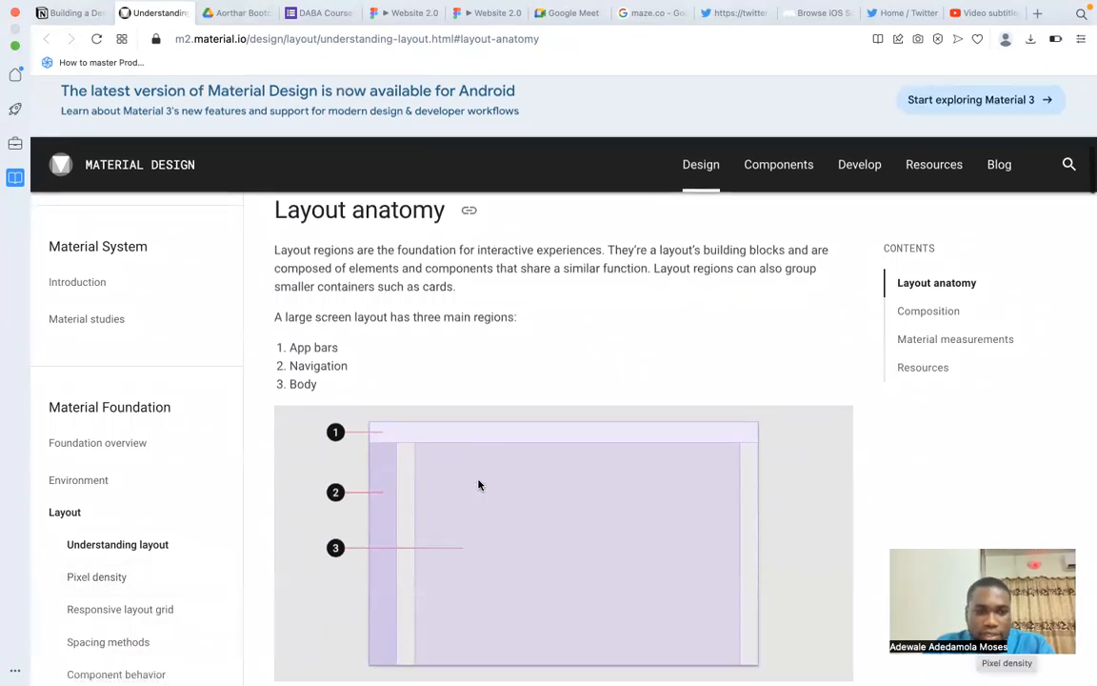
pyautogui.scroll(2, 478, 485)
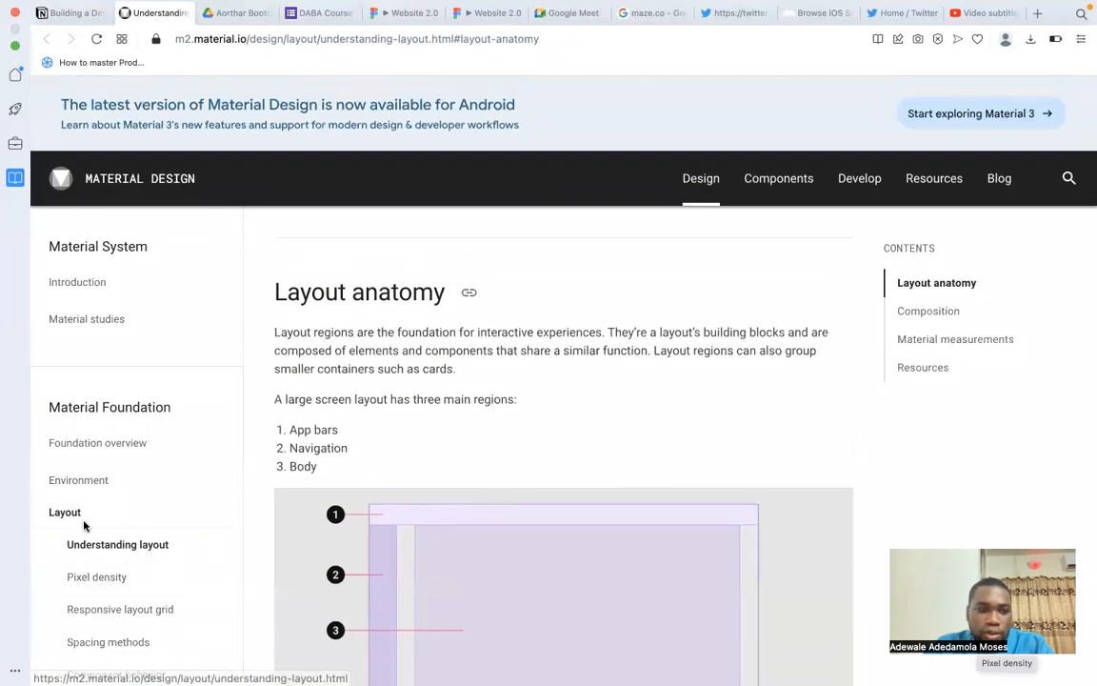
pyautogui.scroll(-2, 81, 515)
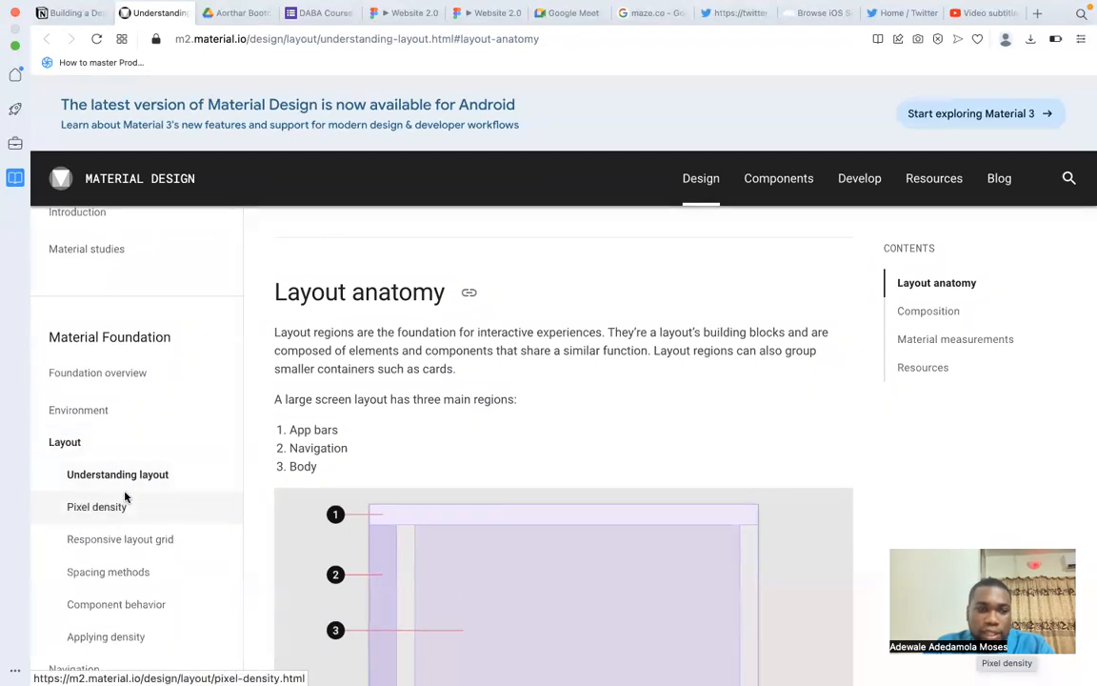
pyautogui.scroll(-2, 143, 481)
pyautogui.click(114, 461)
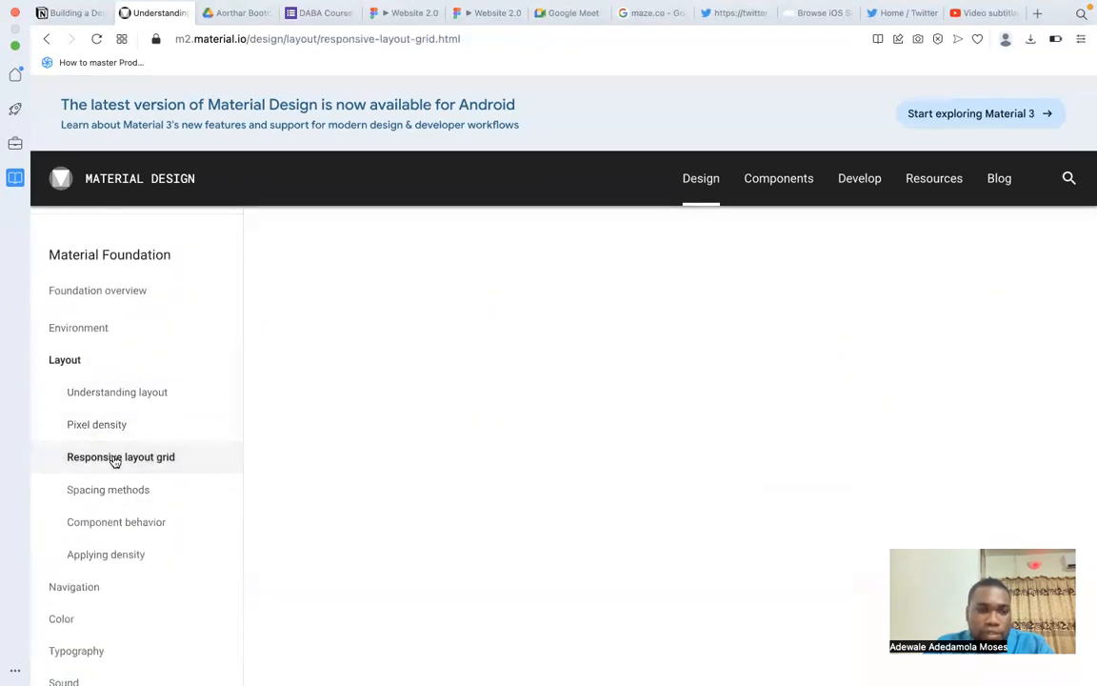
pyautogui.scroll(-3, 506, 540)
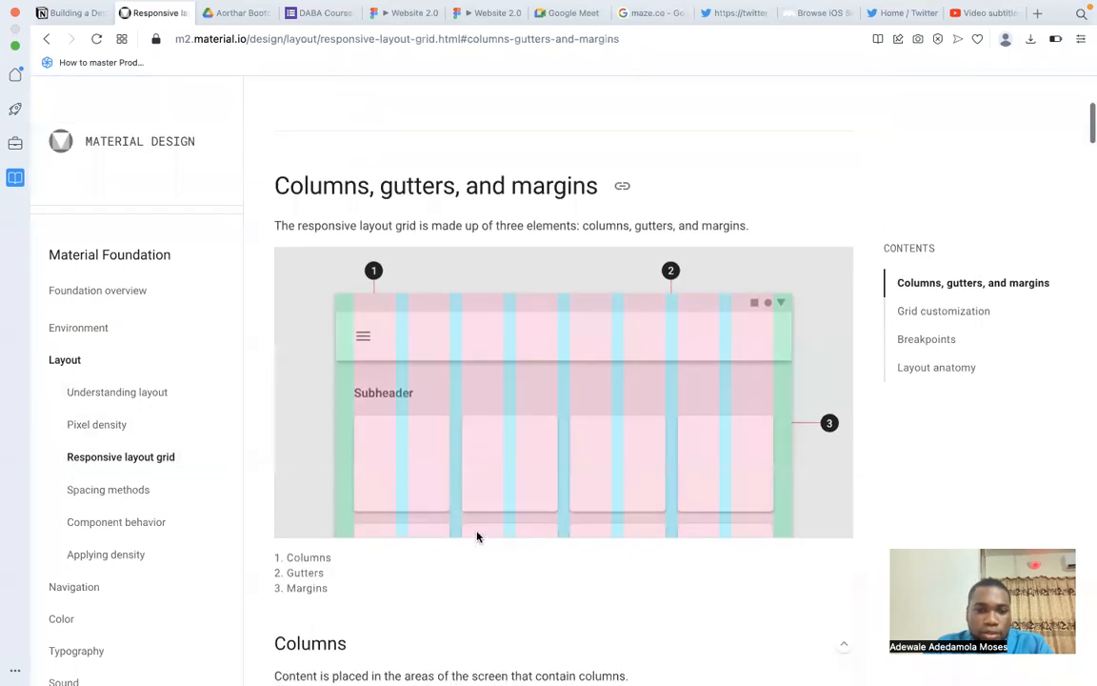
# Open the Spacing methods and Component behavior articles under Layout, and examine the Component adaptation examples.
pyautogui.click(141, 492)
pyautogui.click(125, 530)
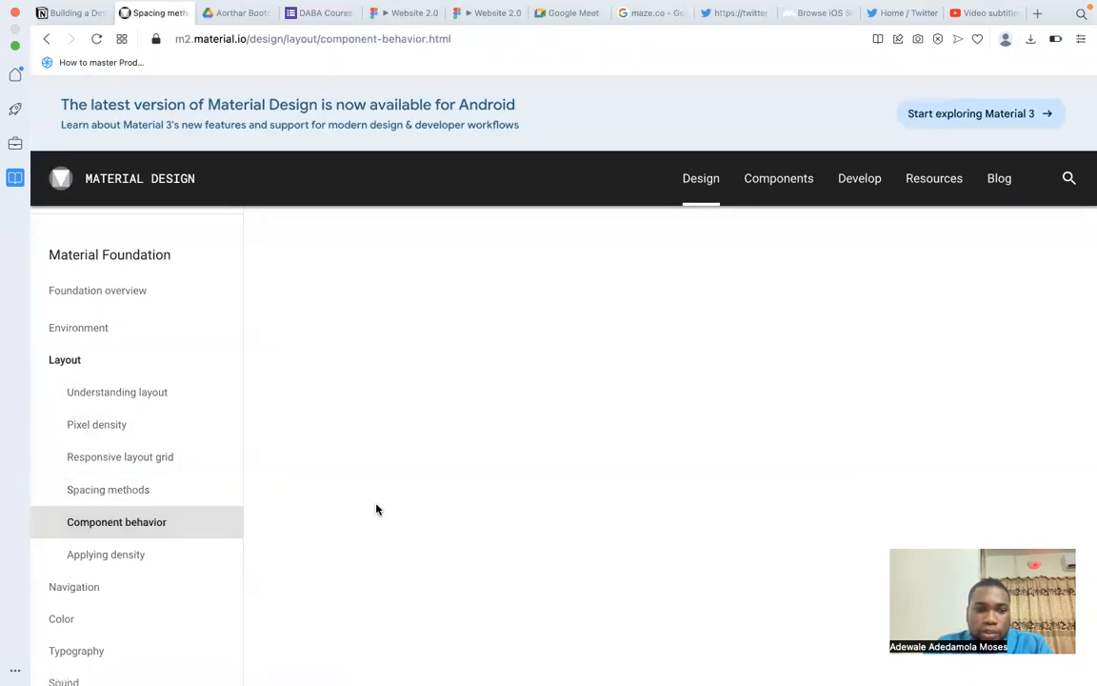
pyautogui.scroll(-8, 473, 499)
pyautogui.scroll(-10, 472, 499)
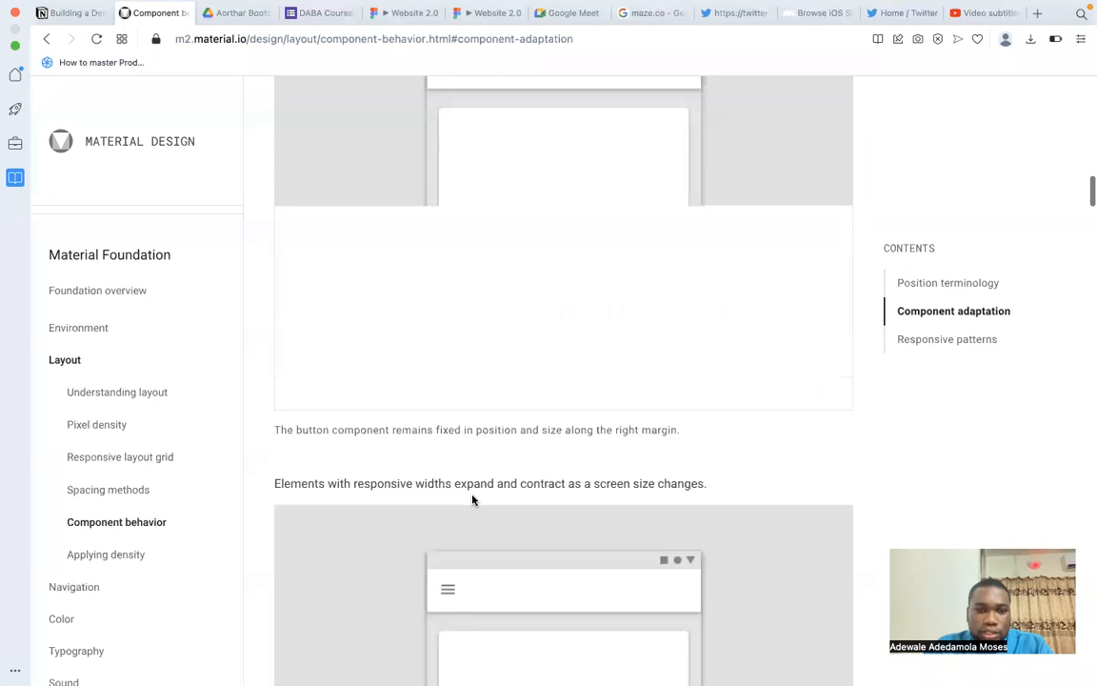
pyautogui.scroll(3, 473, 500)
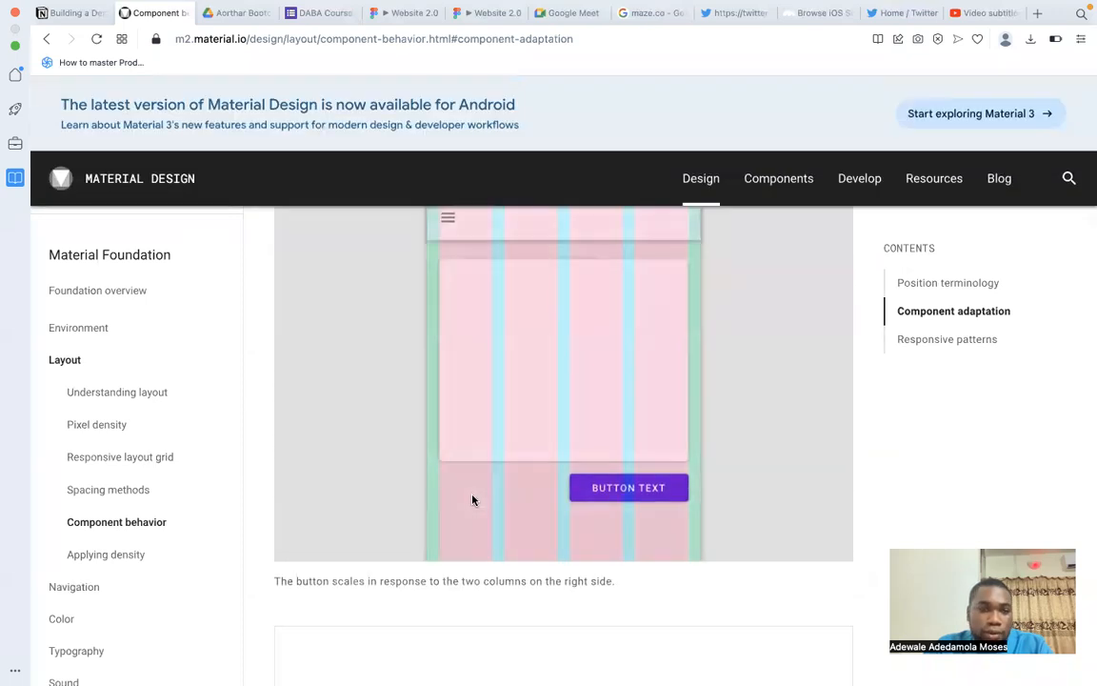
pyautogui.scroll(-6, 473, 499)
pyautogui.scroll(2, 472, 500)
pyautogui.scroll(-1, 472, 499)
pyautogui.scroll(-3, 473, 499)
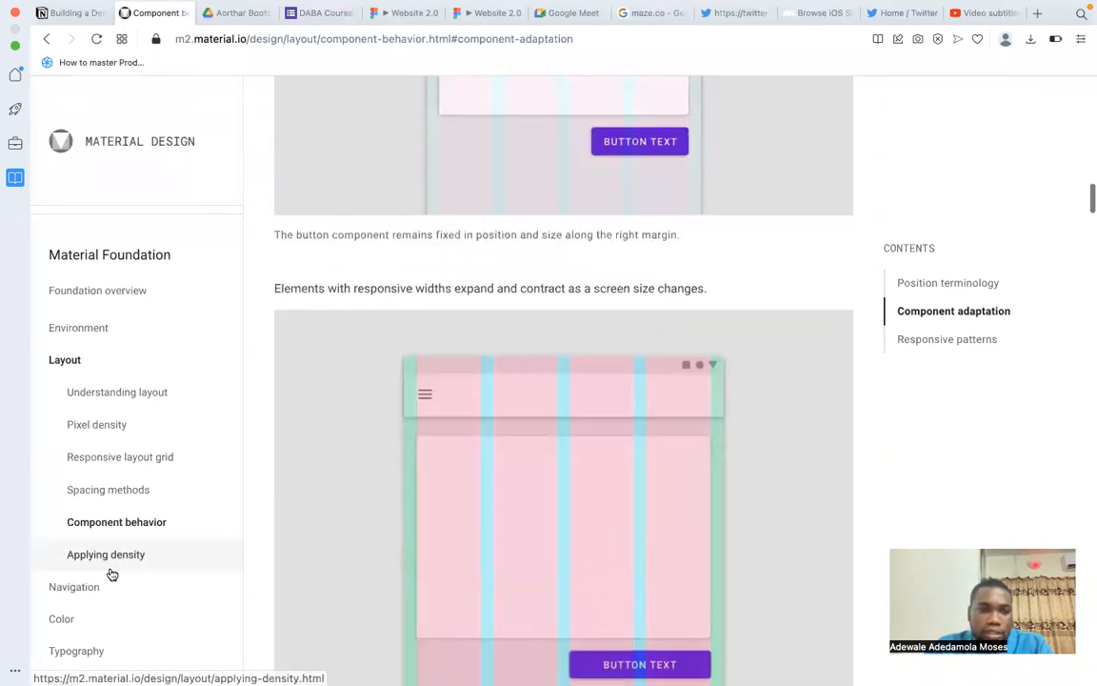
# Open the Understanding navigation article under Navigation and read its Navigational directions section.
pyautogui.scroll(-3, 105, 571)
pyautogui.click(76, 387)
pyautogui.scroll(-2, 521, 405)
pyautogui.scroll(1, 544, 409)
pyautogui.click(107, 420)
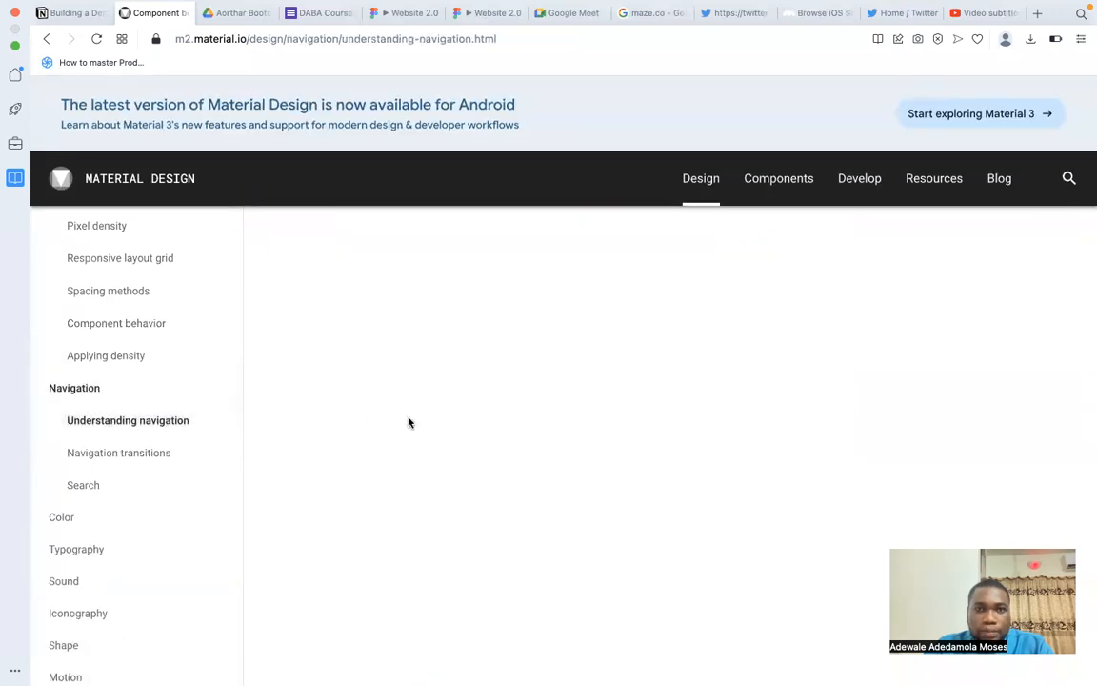
pyautogui.scroll(-2, 536, 396)
pyautogui.scroll(1, 536, 381)
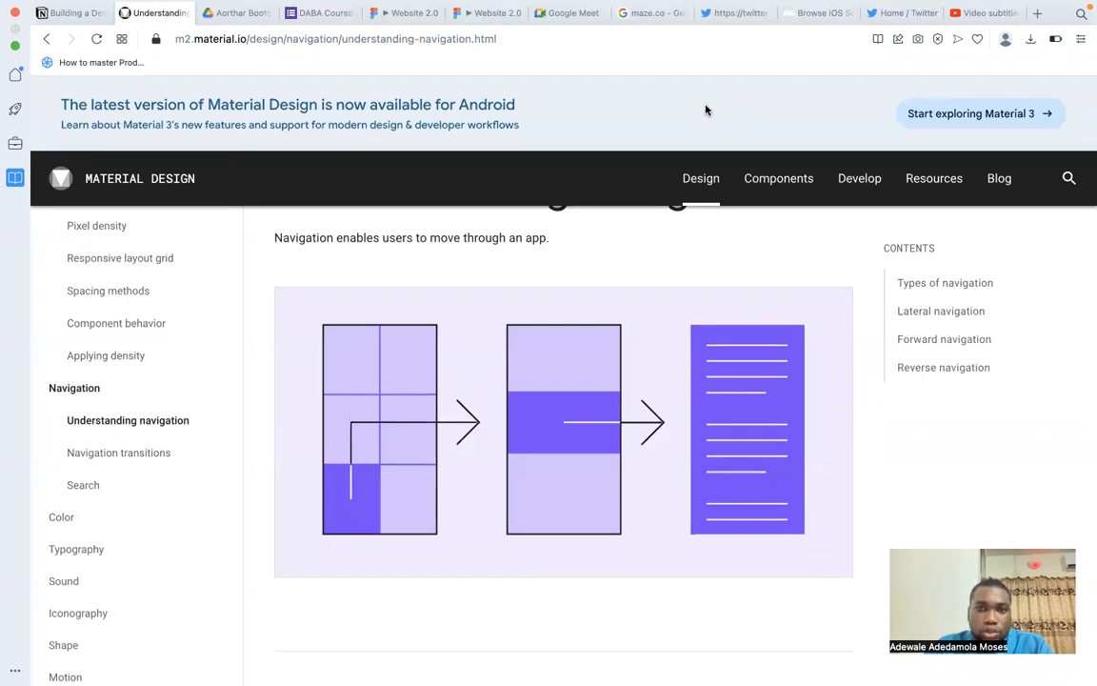
pyautogui.scroll(-10, 288, 348)
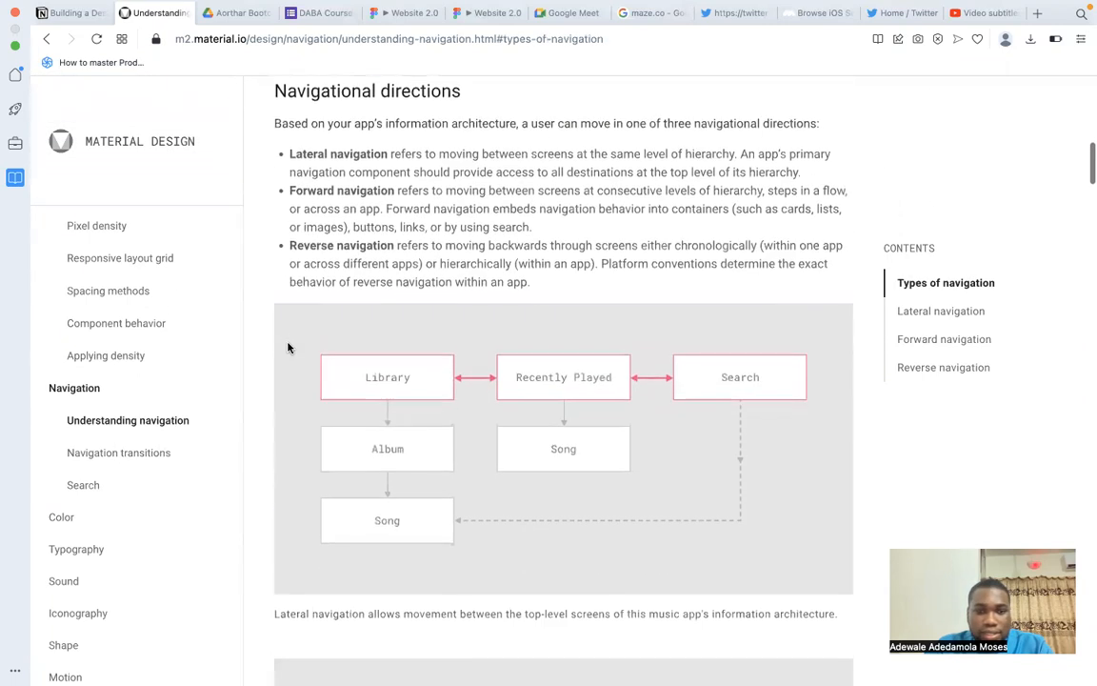
pyautogui.scroll(1, 288, 348)
pyautogui.scroll(-1, 287, 348)
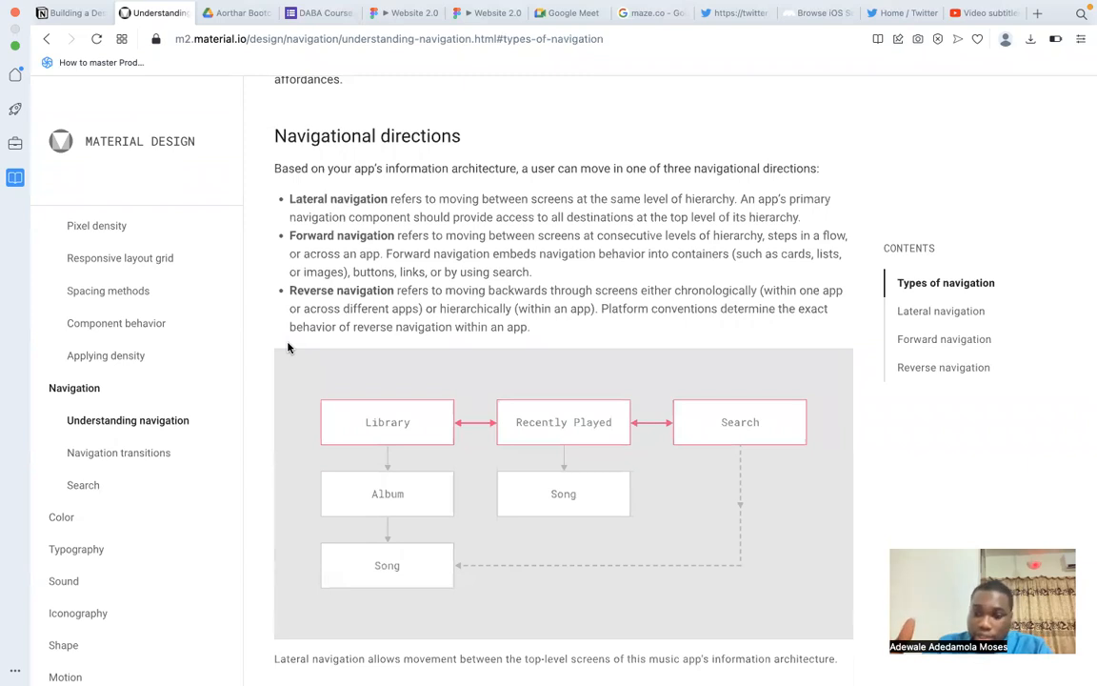
# Open The color system article under Color and examine its color palettes, baseline theme and primary color examples.
pyautogui.click(91, 518)
pyautogui.click(133, 549)
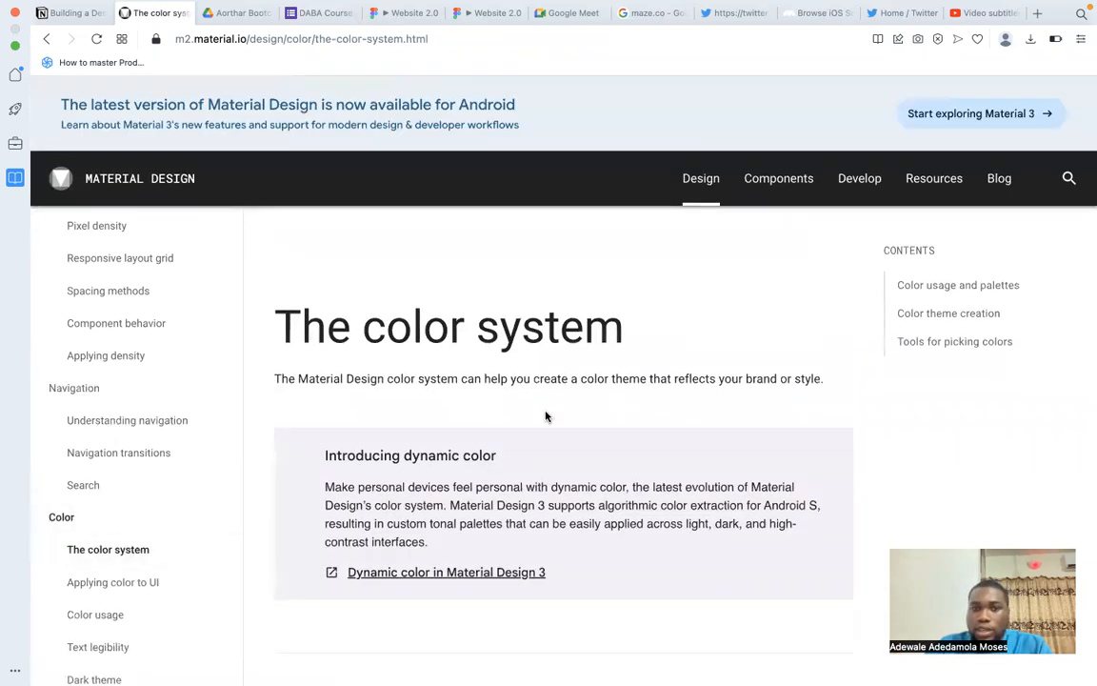
pyautogui.scroll(-10, 546, 417)
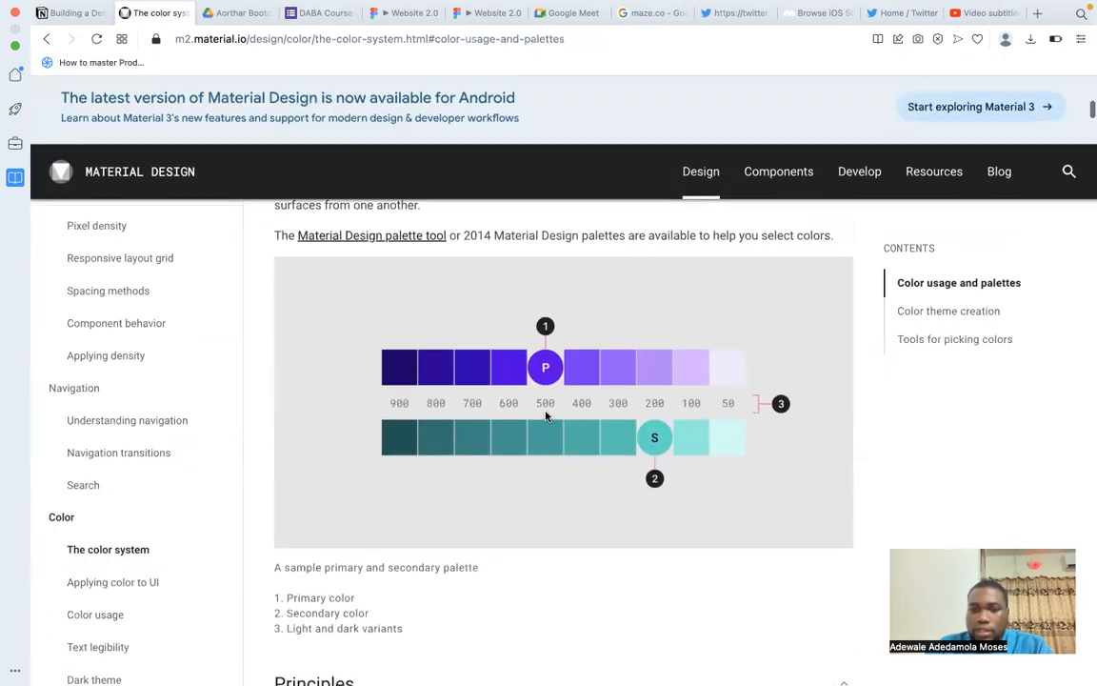
pyautogui.scroll(-5, 546, 417)
pyautogui.scroll(-10, 546, 417)
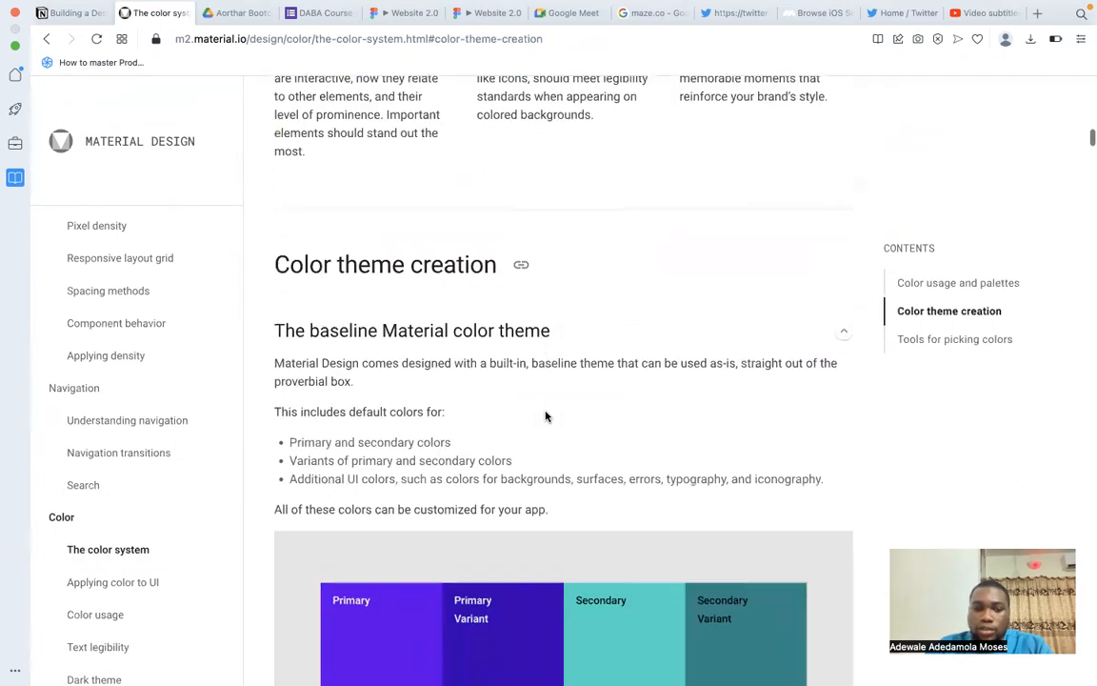
pyautogui.scroll(-10, 546, 416)
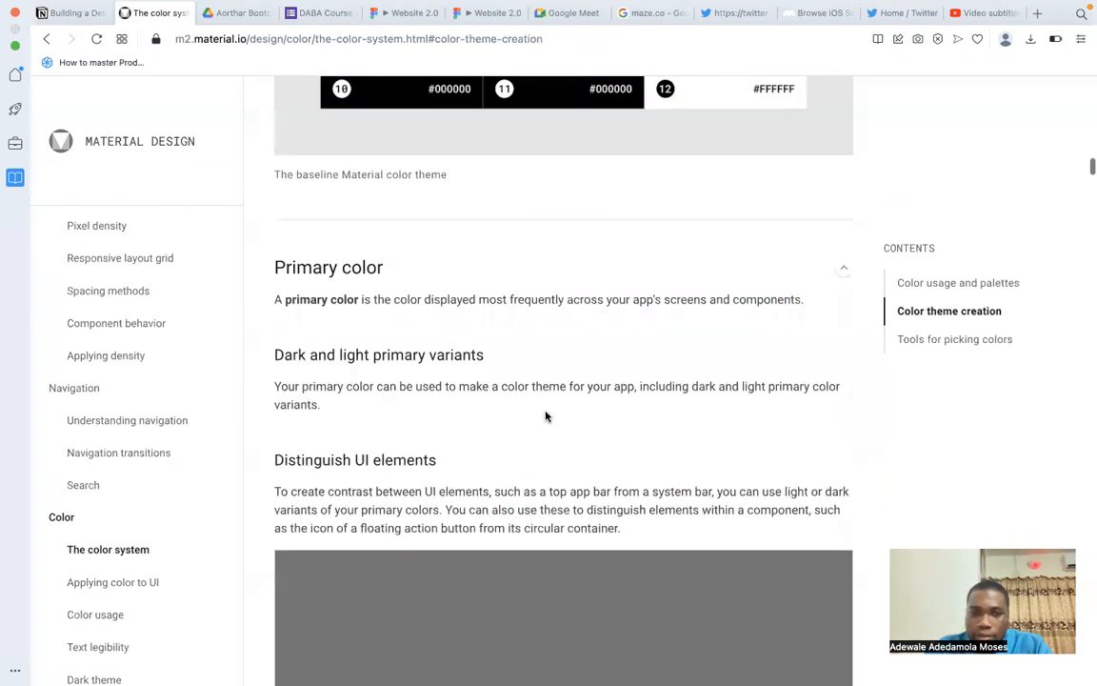
pyautogui.scroll(1, 546, 416)
pyautogui.scroll(-5, 546, 417)
pyautogui.scroll(-2, 545, 416)
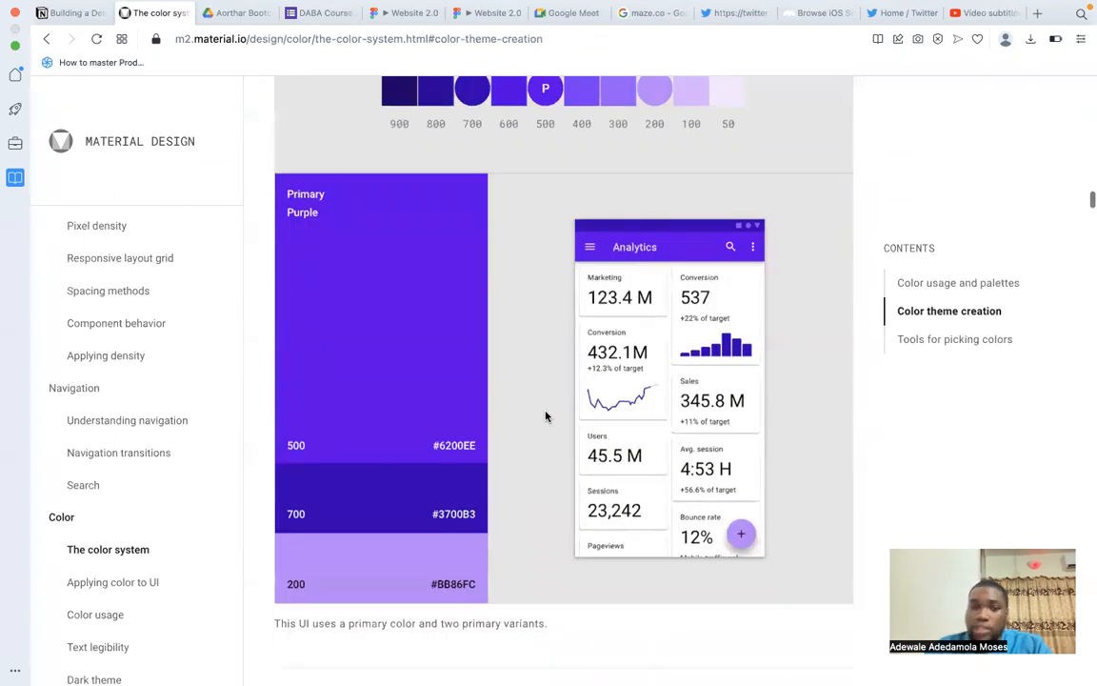
# Open the Text legibility article under Color and read its Text backgrounds guidance on using text opacity.
pyautogui.scroll(-4, 181, 529)
pyautogui.scroll(2, 181, 529)
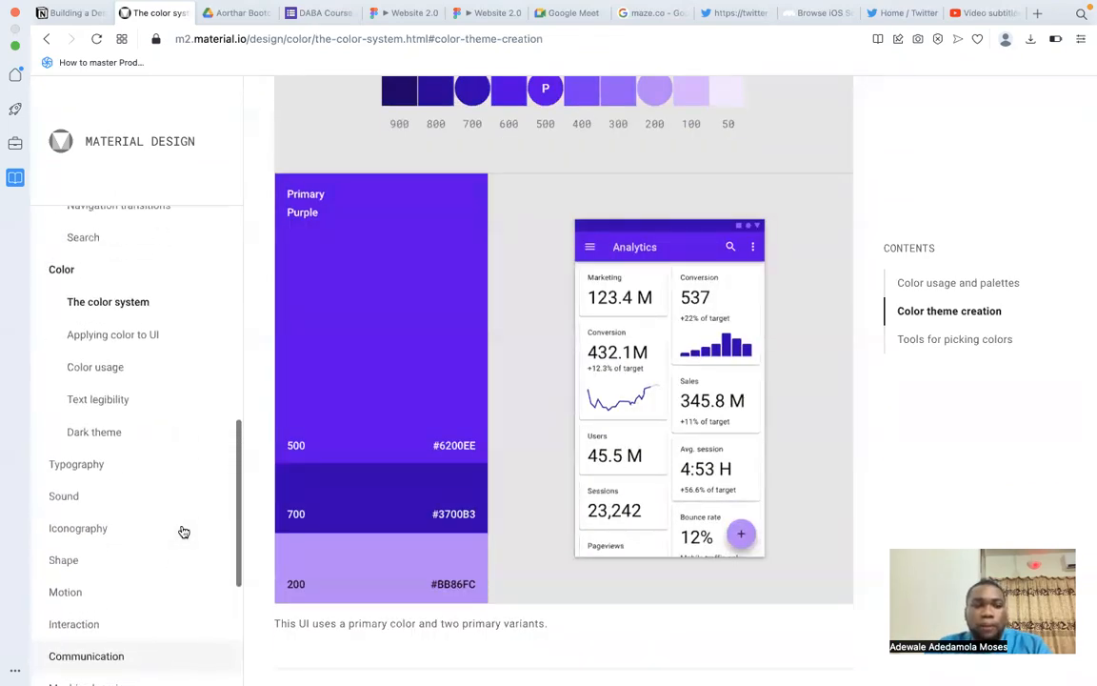
pyautogui.click(154, 451)
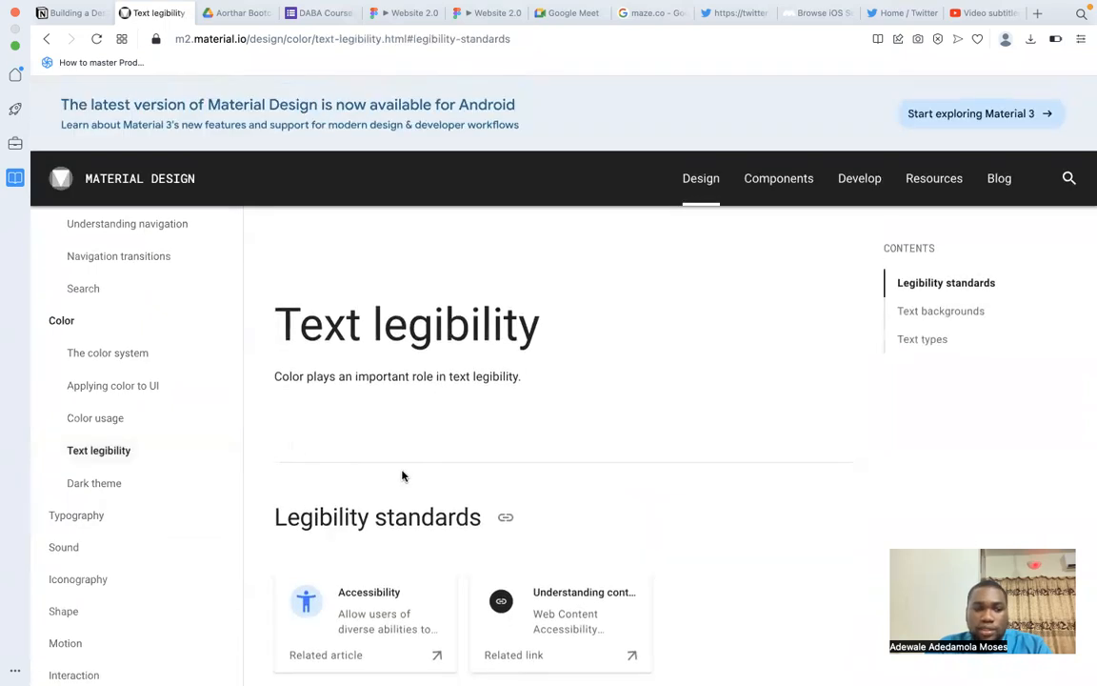
pyautogui.scroll(-3, 402, 473)
pyautogui.scroll(-8, 472, 472)
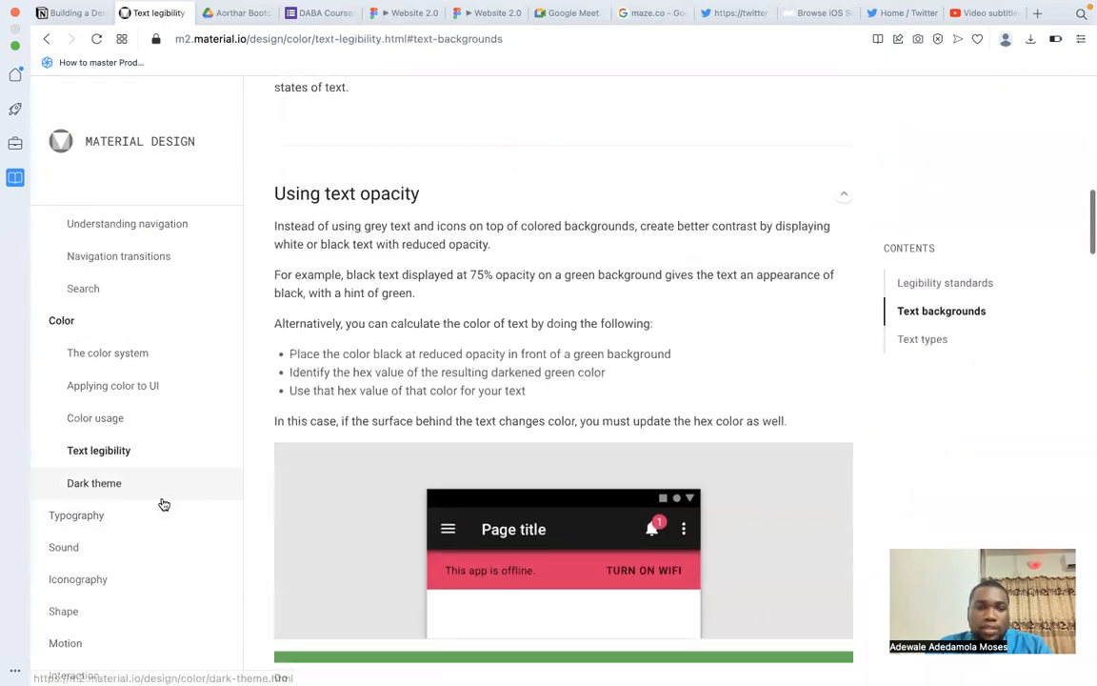
# Open The type system article under Typography and examine its type scale example table and letter spacing units.
pyautogui.click(108, 515)
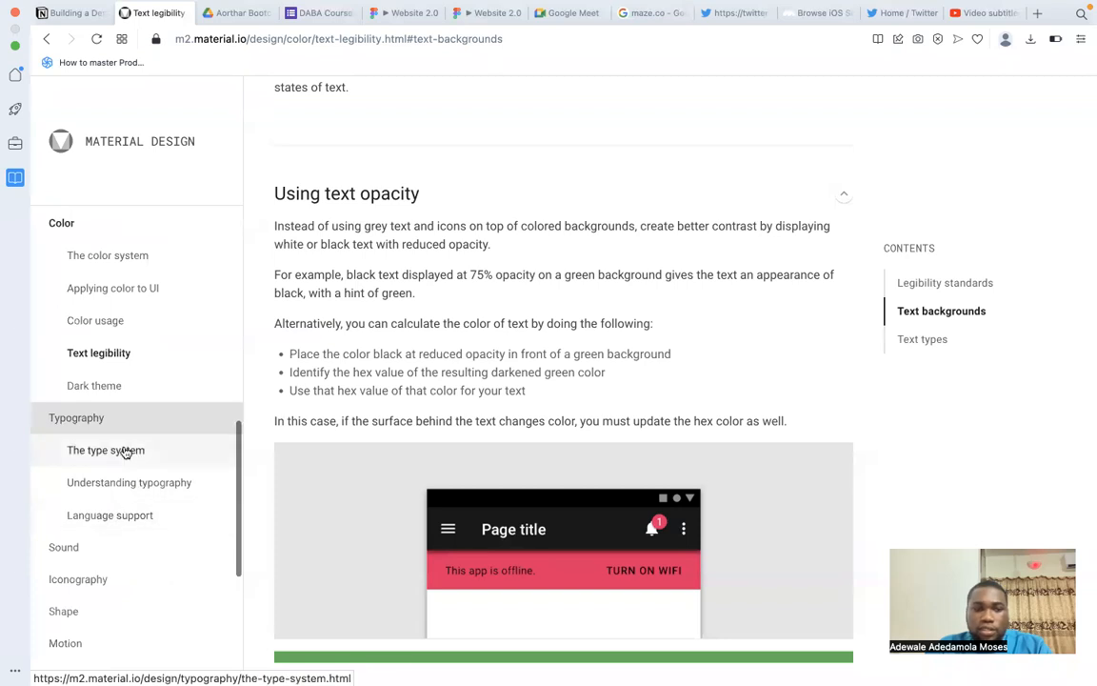
pyautogui.click(127, 451)
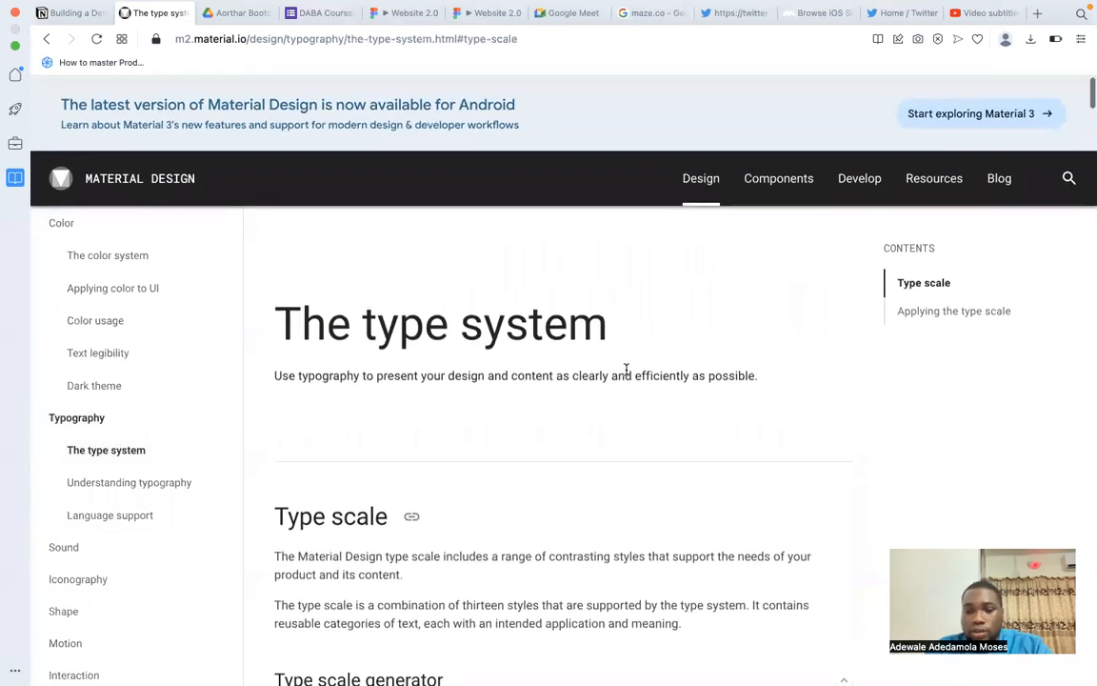
pyautogui.scroll(-8, 629, 376)
pyautogui.scroll(-10, 628, 376)
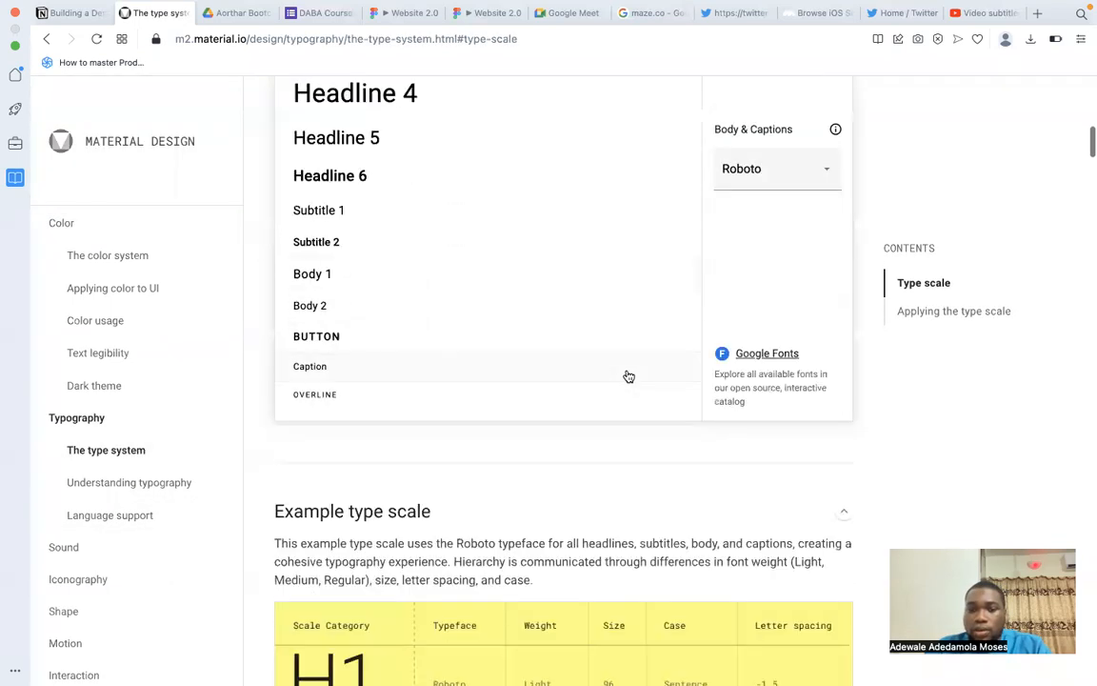
pyautogui.scroll(-5, 629, 377)
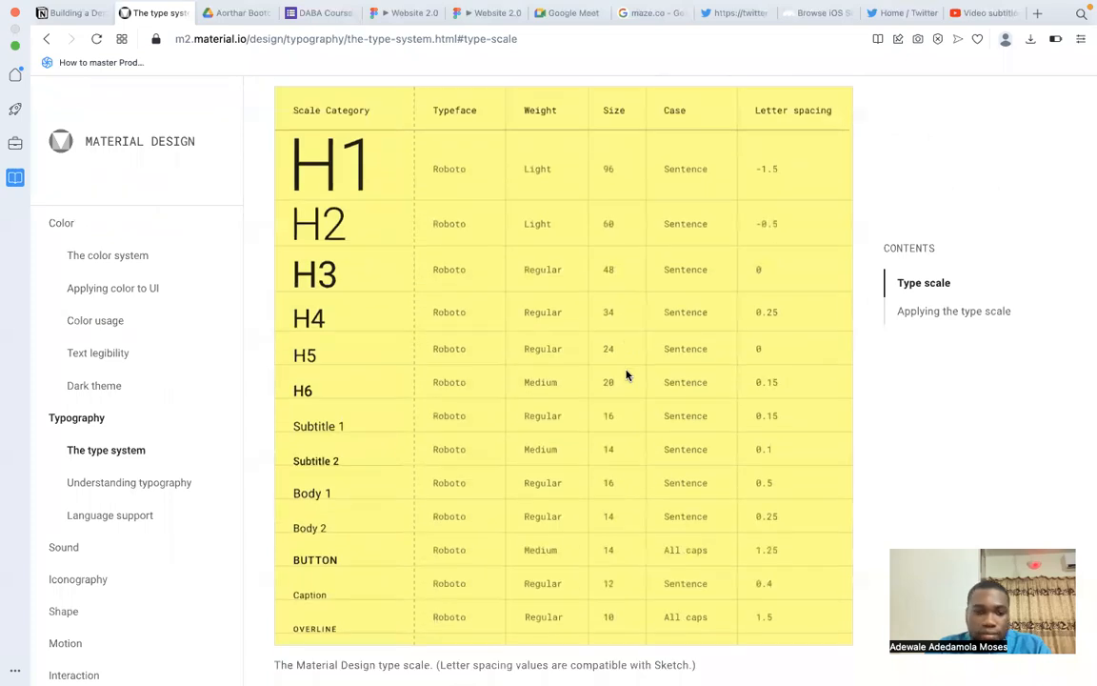
pyautogui.scroll(1, 627, 375)
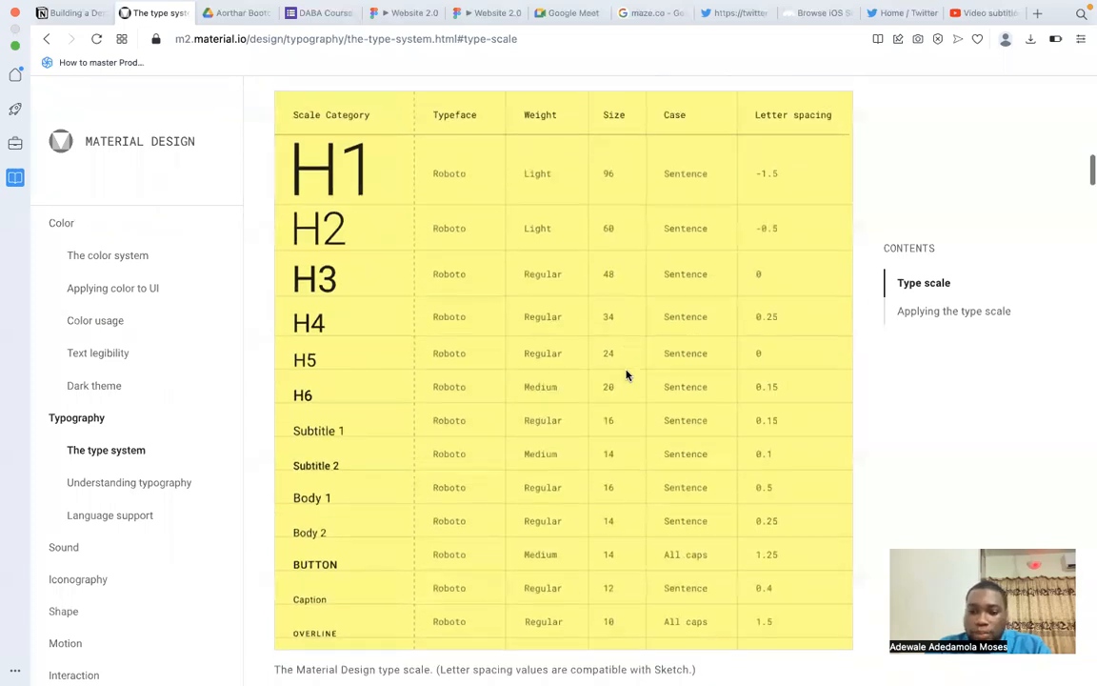
pyautogui.scroll(2, 627, 375)
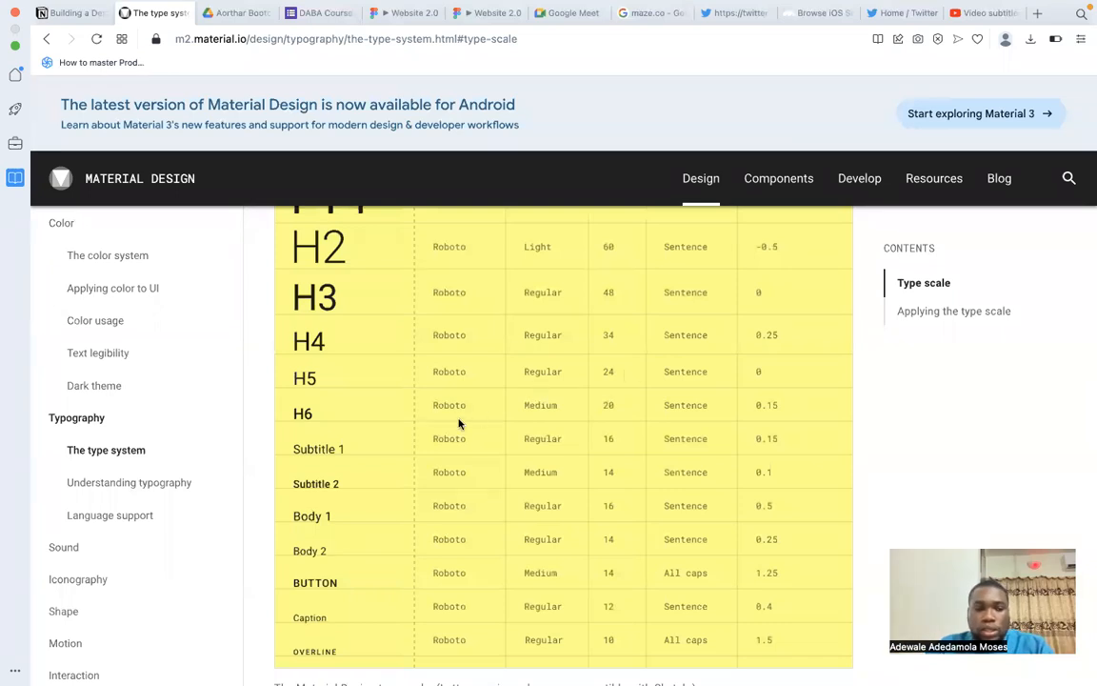
pyautogui.scroll(3, 448, 432)
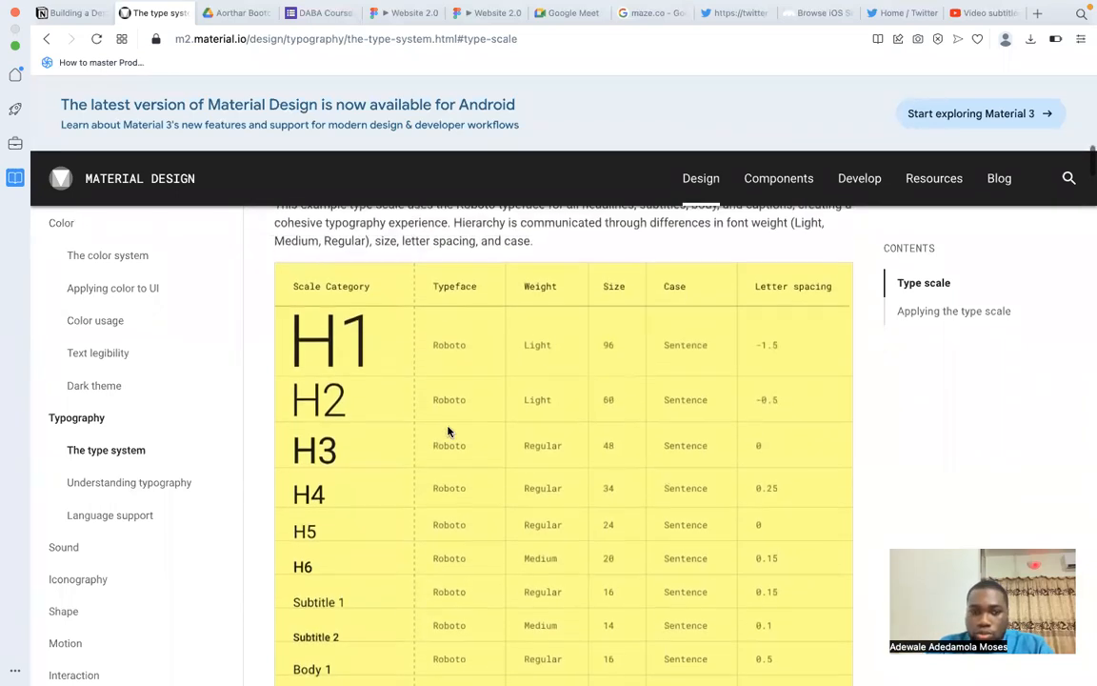
pyautogui.scroll(-2, 449, 432)
pyautogui.scroll(-11, 480, 441)
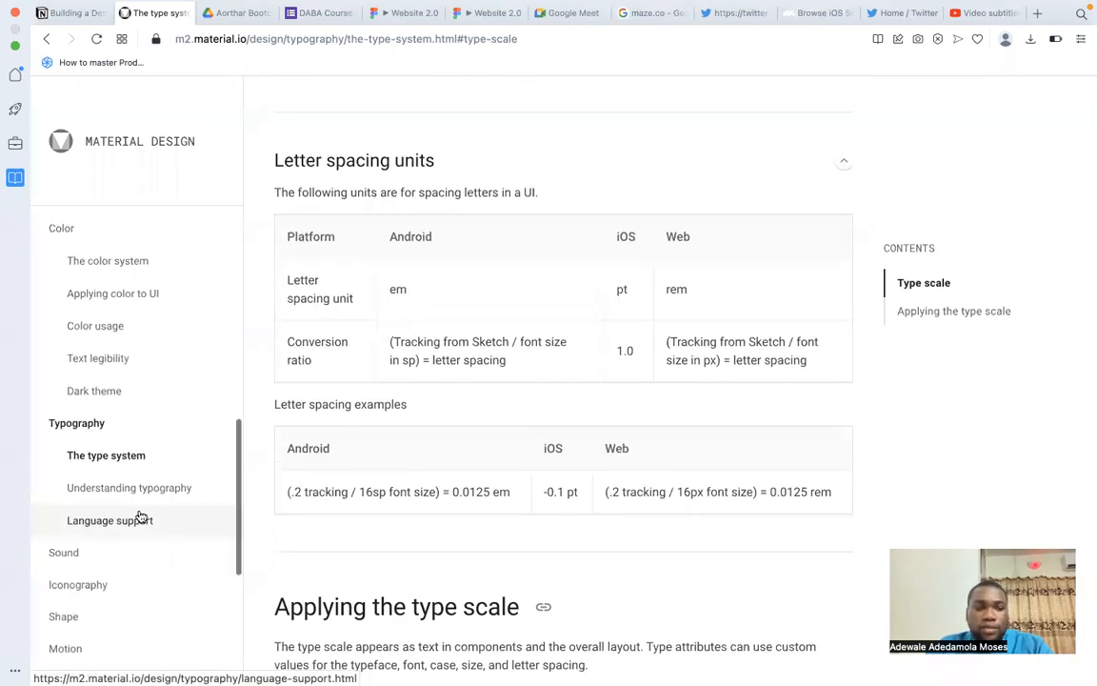
# Open the About sound article under Sound and read its Principles and Types of sound sections.
pyautogui.click(100, 560)
pyautogui.scroll(-2, 430, 490)
pyautogui.scroll(-4, 430, 491)
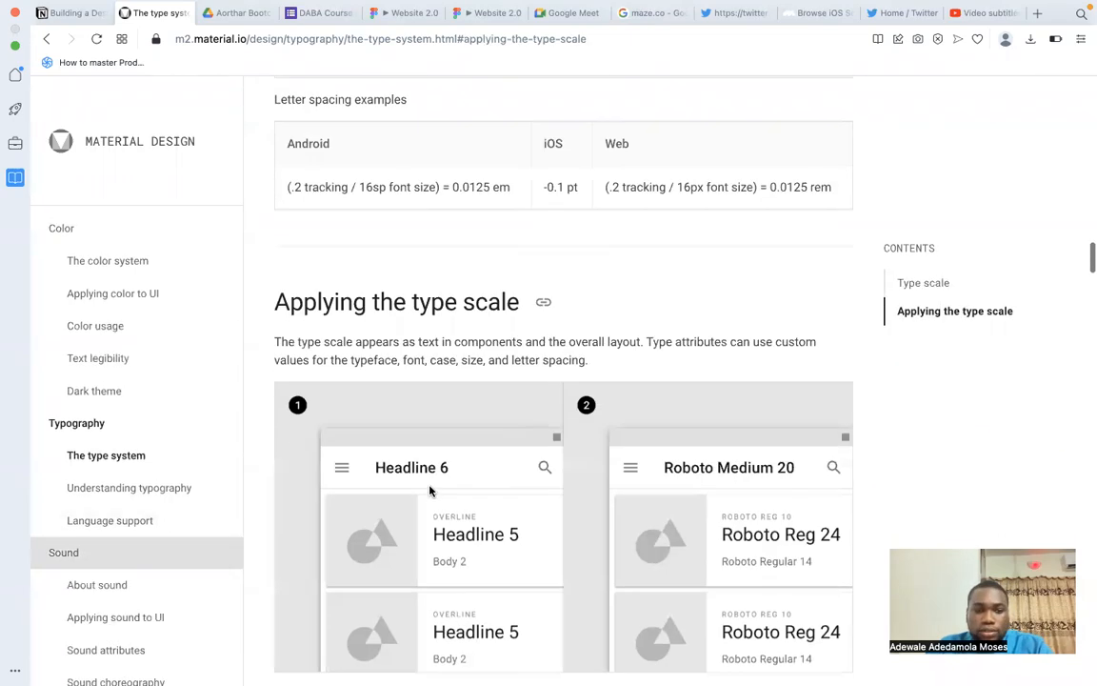
pyautogui.click(100, 584)
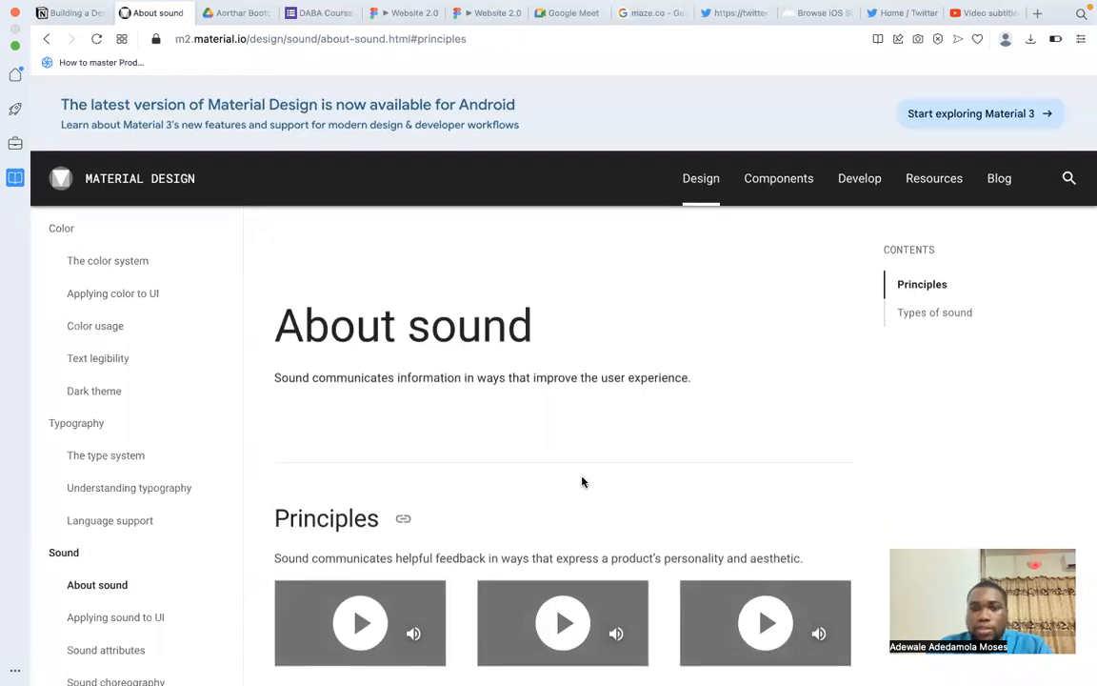
pyautogui.scroll(-2, 583, 480)
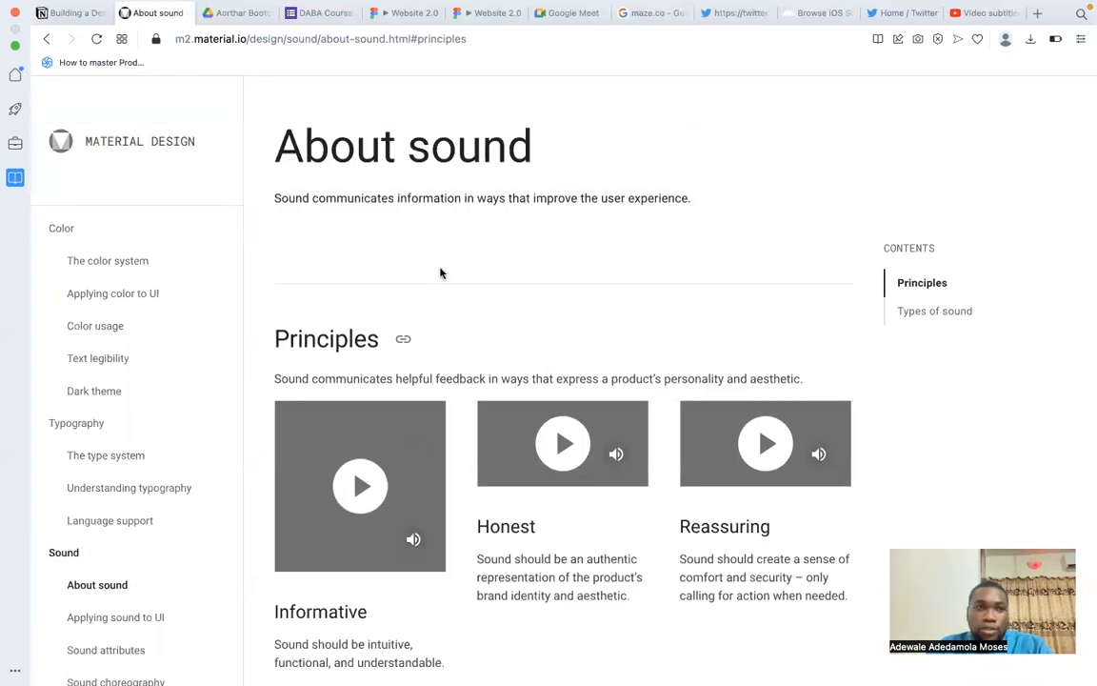
pyautogui.scroll(-2, 571, 428)
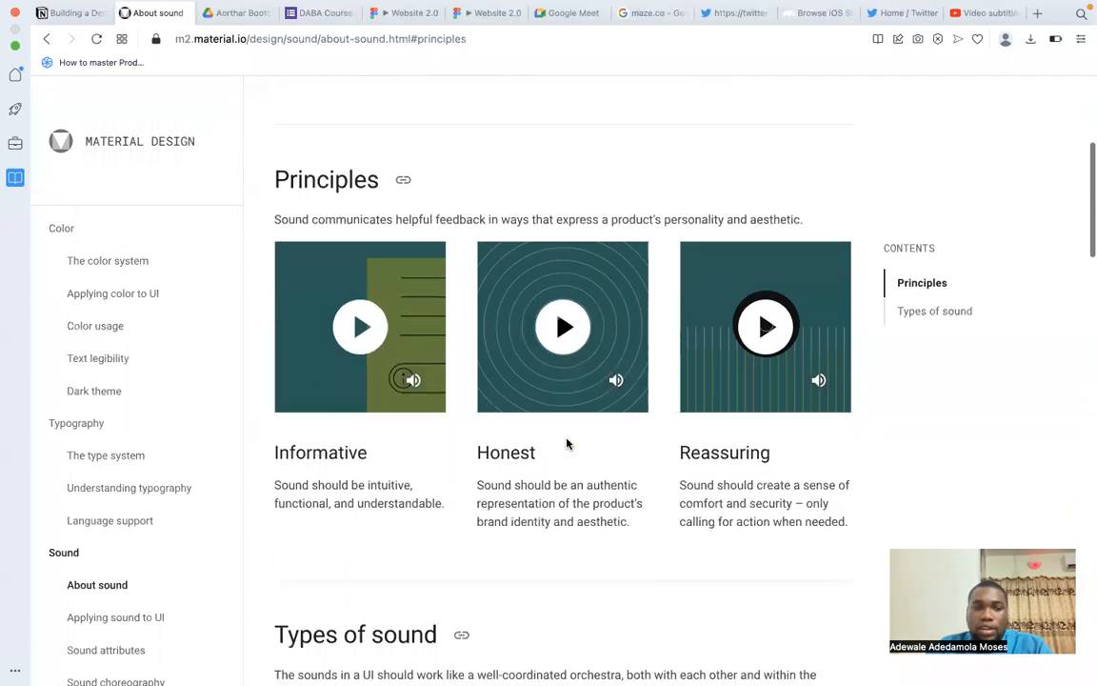
pyautogui.scroll(-2, 567, 444)
pyautogui.scroll(2, 566, 444)
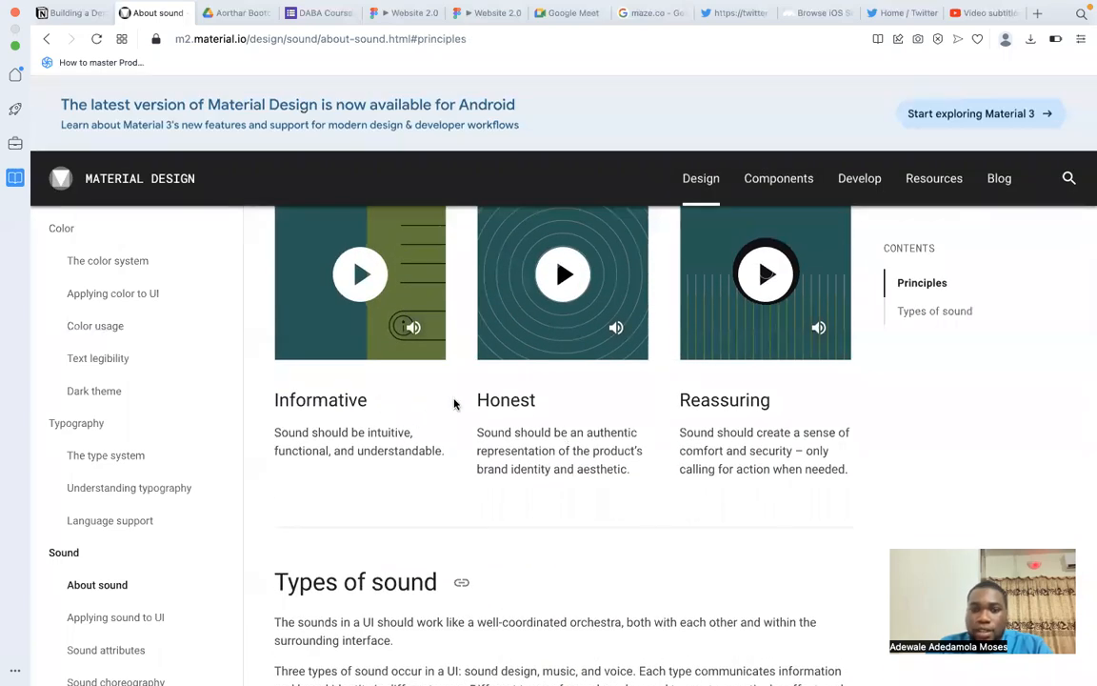
pyautogui.scroll(-10, 565, 430)
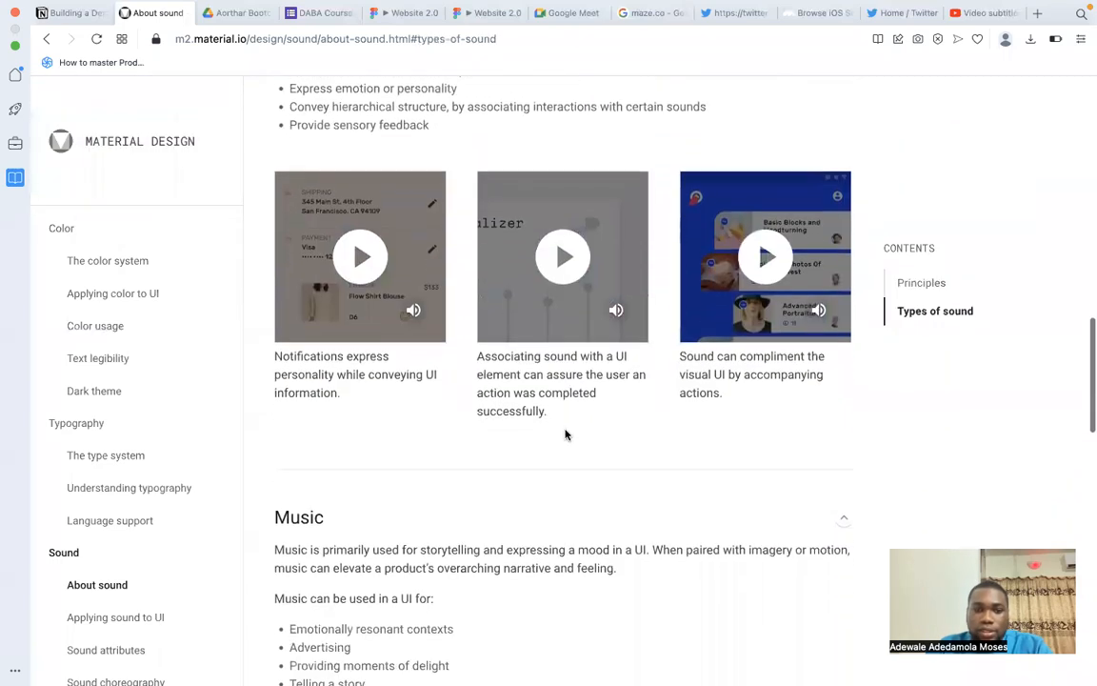
pyautogui.scroll(-6, 443, 505)
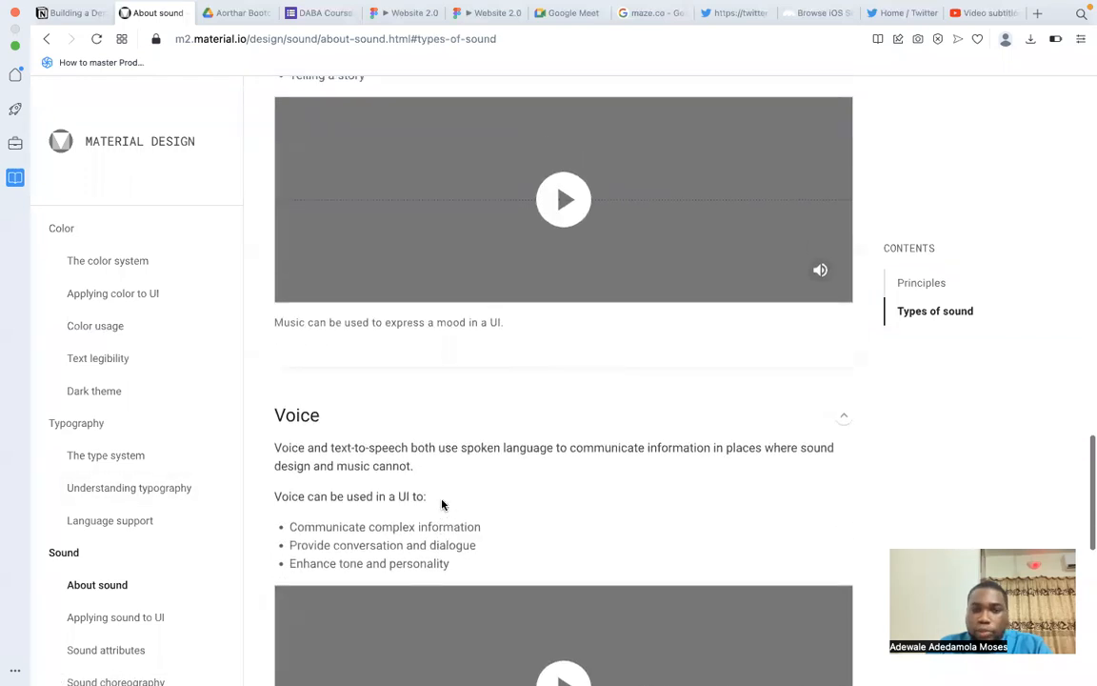
pyautogui.scroll(1, 443, 504)
pyautogui.scroll(1, 441, 505)
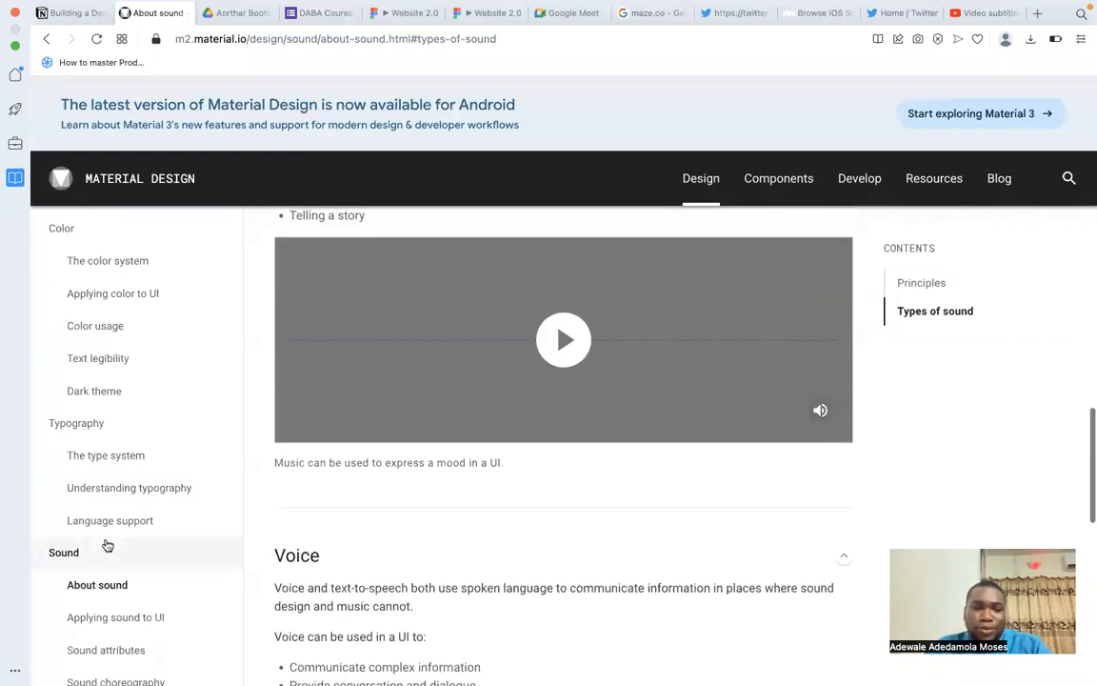
pyautogui.scroll(-2, 96, 545)
# Open the Product icons article under Iconography and examine its brand expression, design approach and icon sizes guidance.
pyautogui.scroll(-4, 429, 507)
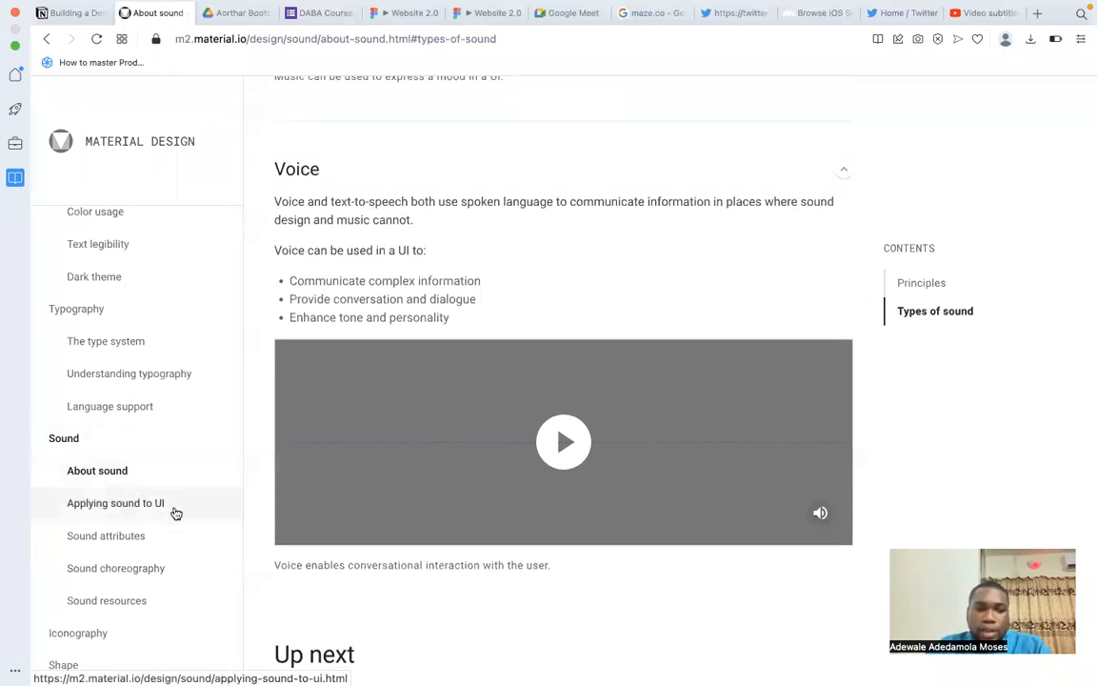
pyautogui.scroll(-3, 151, 510)
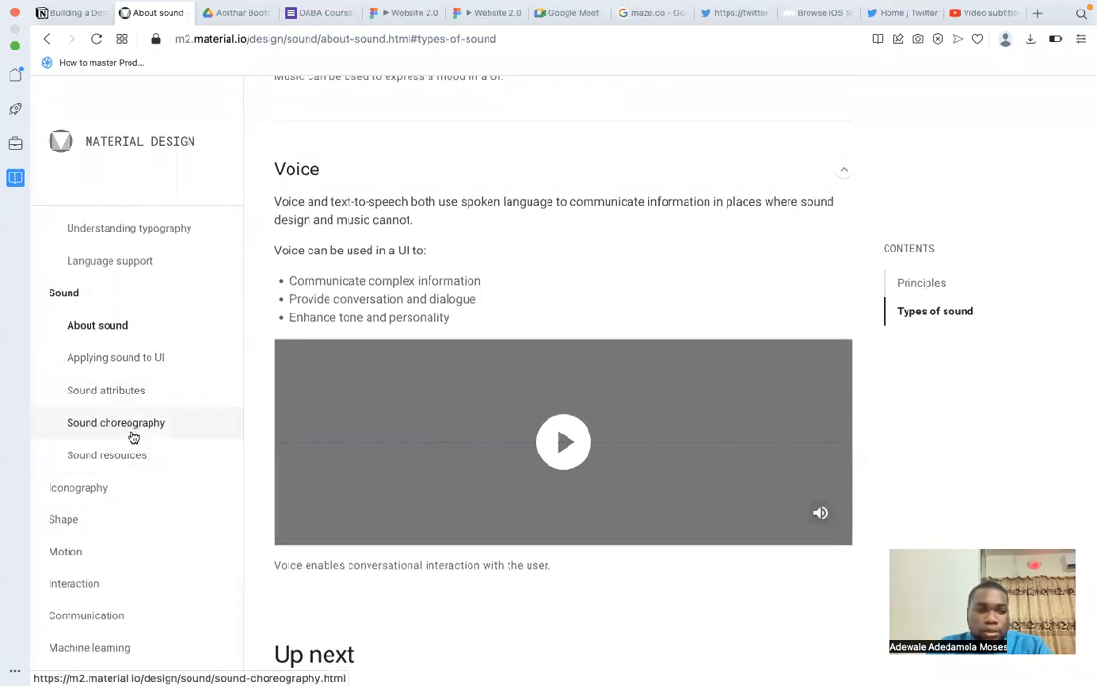
pyautogui.click(94, 488)
pyautogui.click(87, 519)
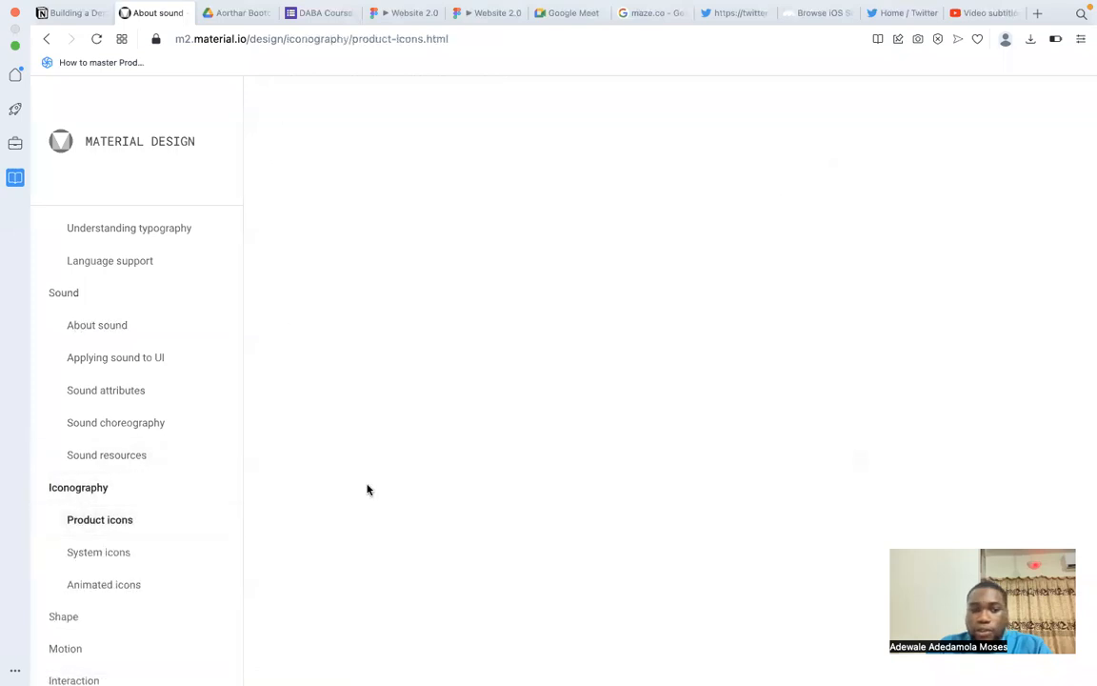
pyautogui.scroll(-5, 584, 450)
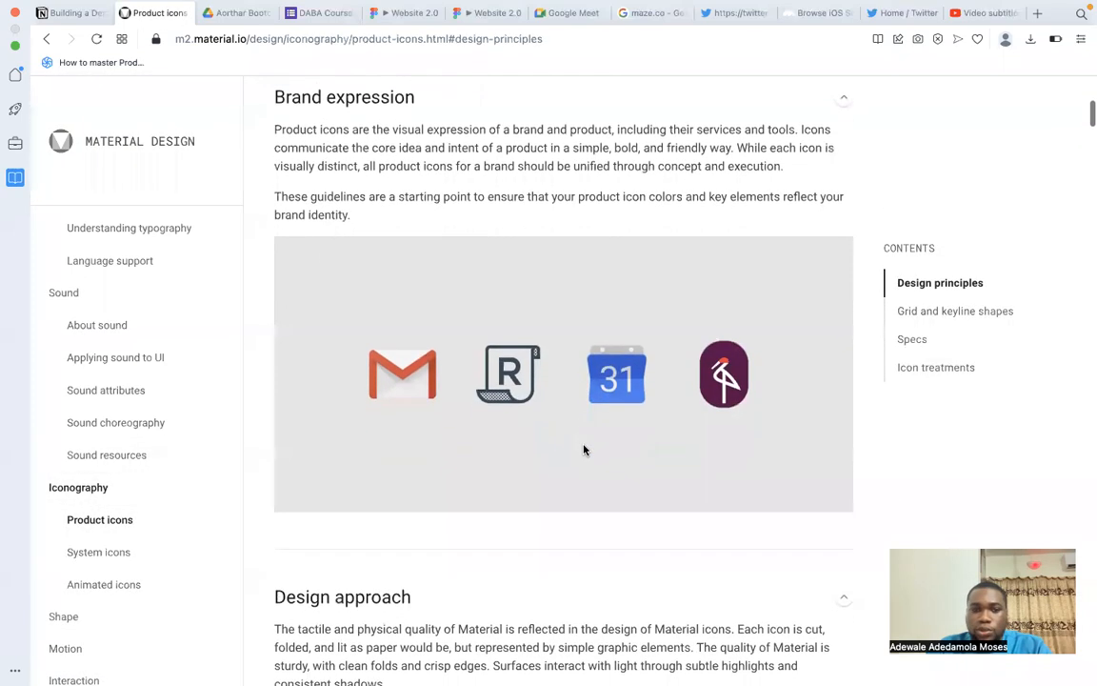
pyautogui.scroll(-5, 584, 449)
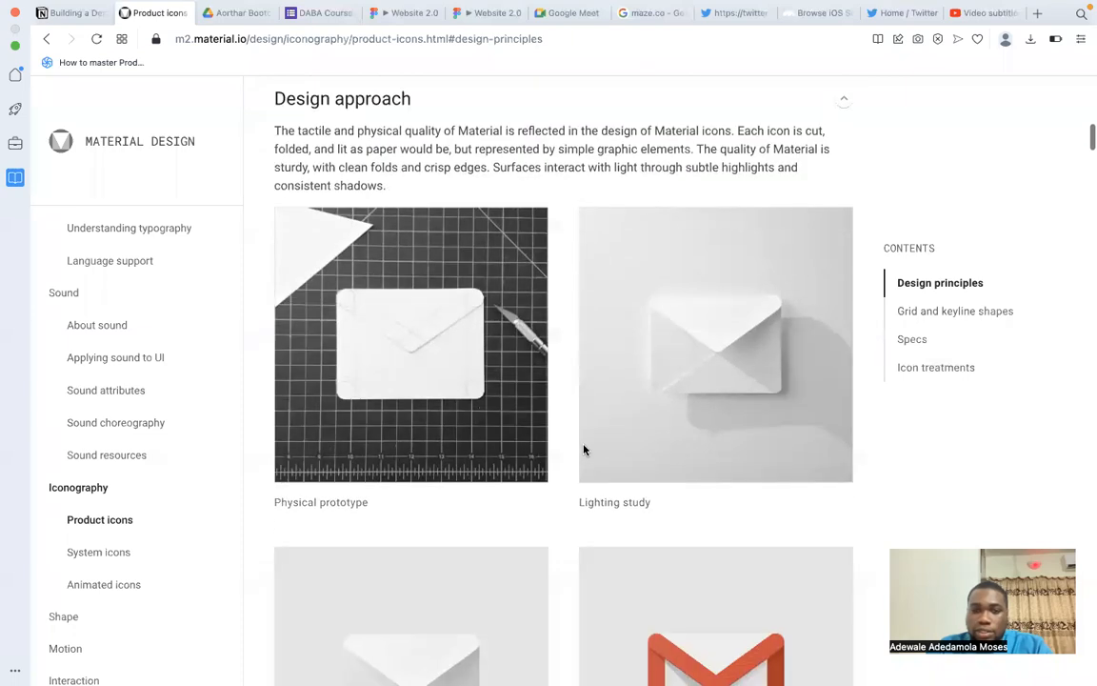
pyautogui.scroll(-9, 584, 450)
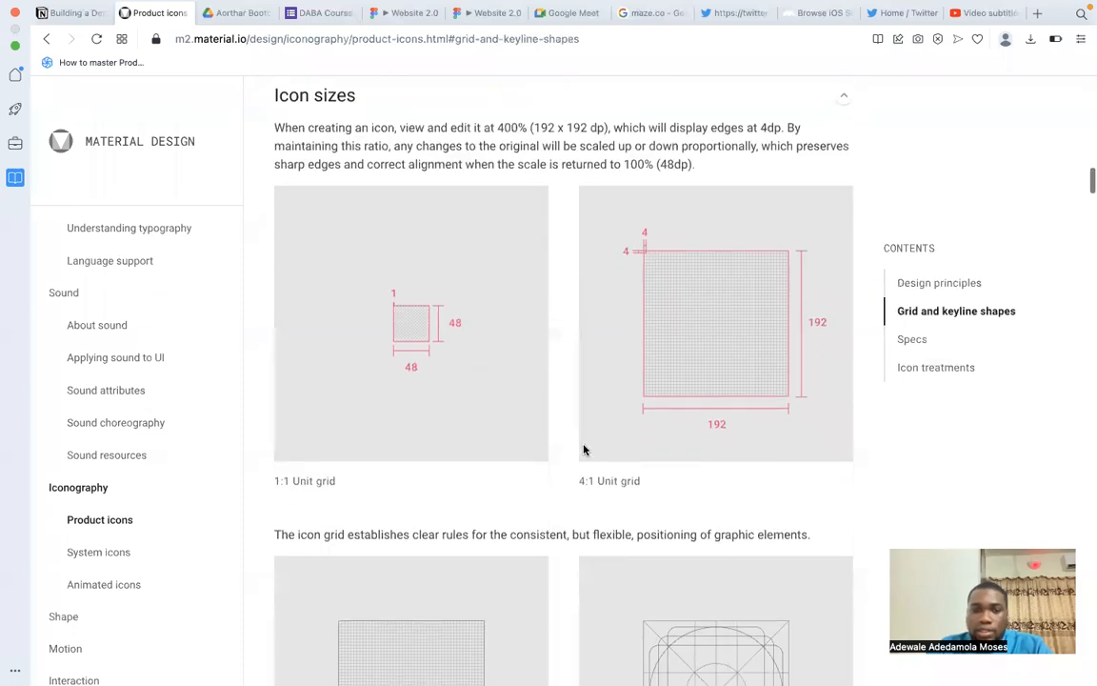
pyautogui.scroll(-3, 667, 341)
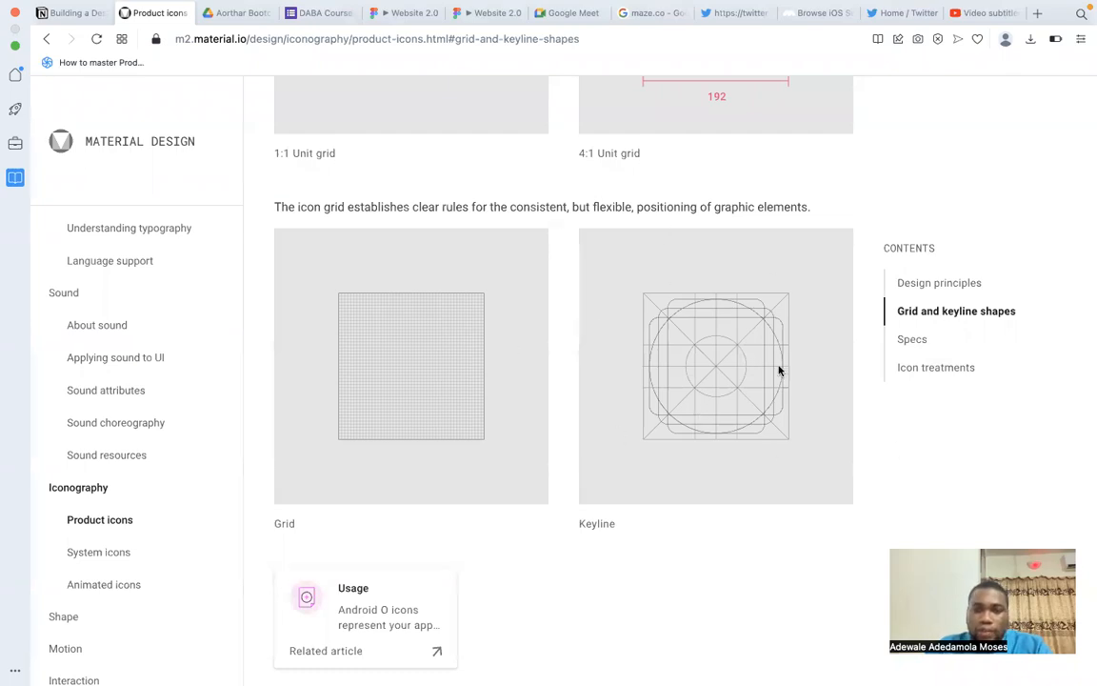
# Examine the keyline shapes, Specs and Icon treatments sections of the Product icons article.
pyautogui.scroll(-5, 686, 368)
pyautogui.scroll(1, 686, 368)
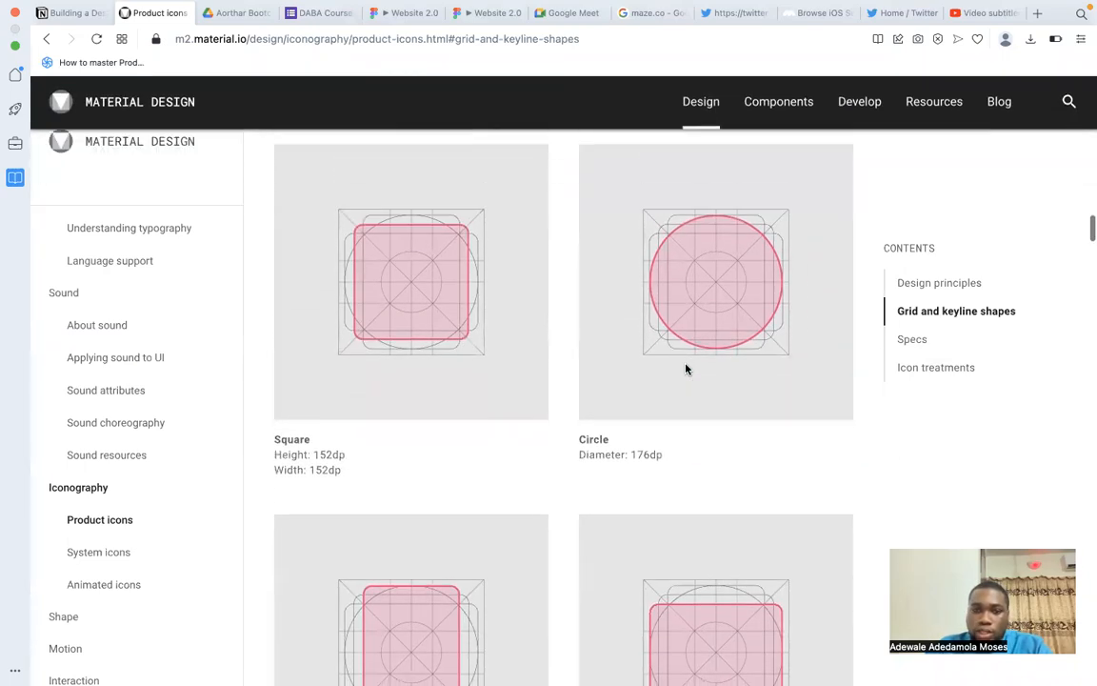
pyautogui.scroll(-10, 686, 368)
pyautogui.scroll(-8, 686, 368)
pyautogui.scroll(-5, 685, 369)
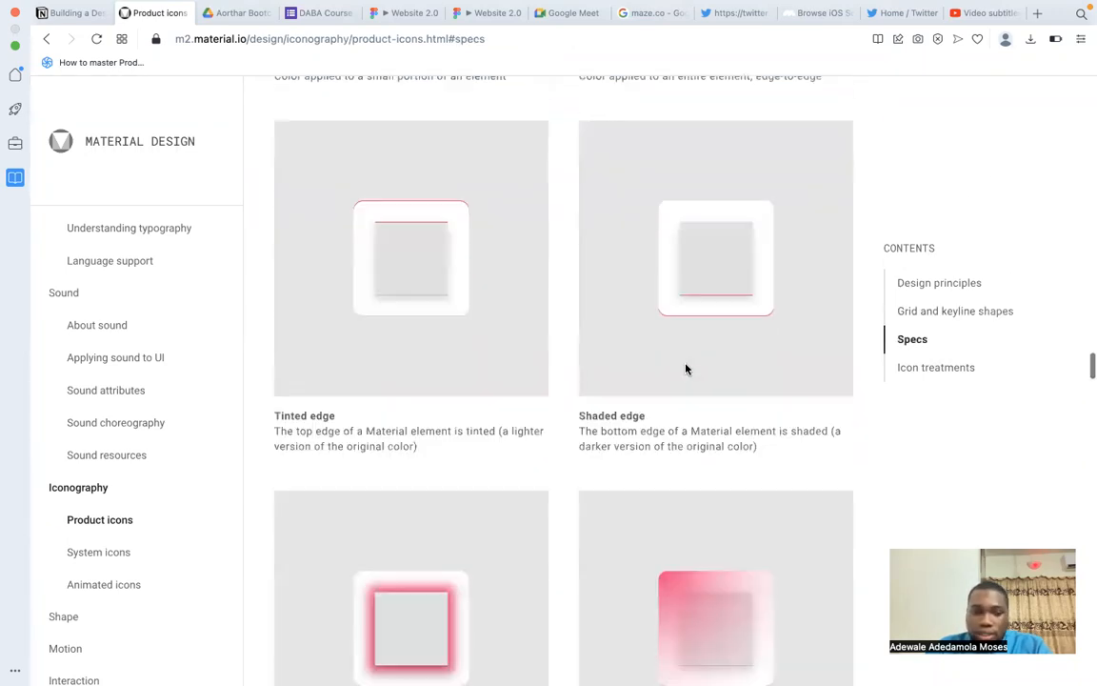
pyautogui.scroll(-15, 685, 368)
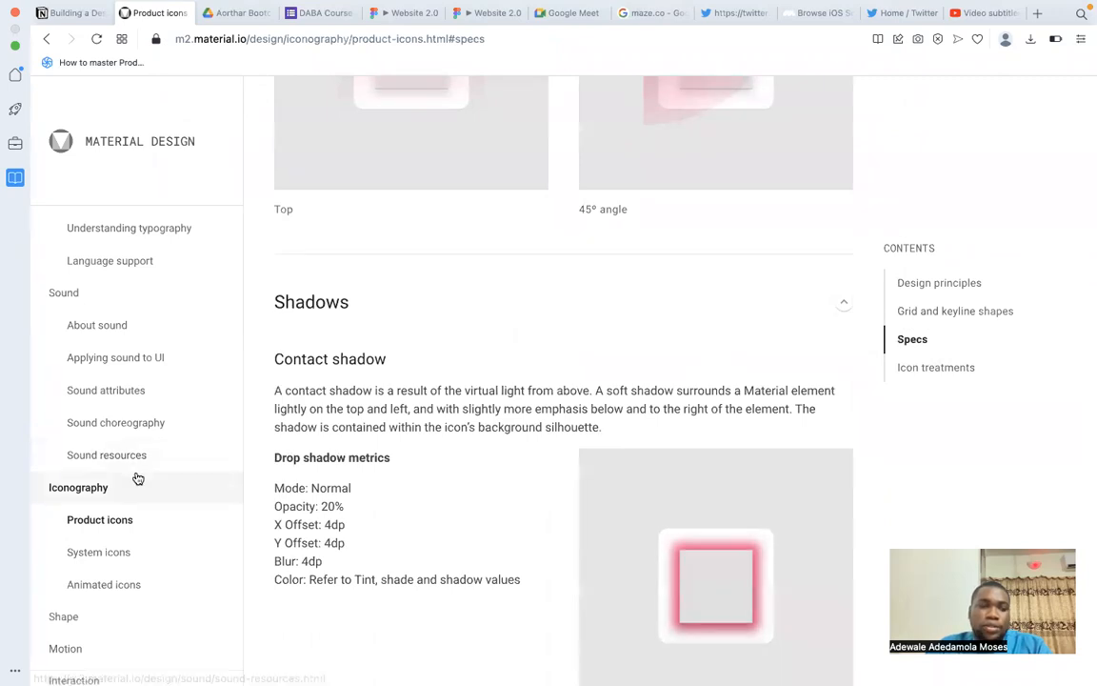
pyautogui.scroll(-2, 138, 478)
pyautogui.scroll(-15, 507, 519)
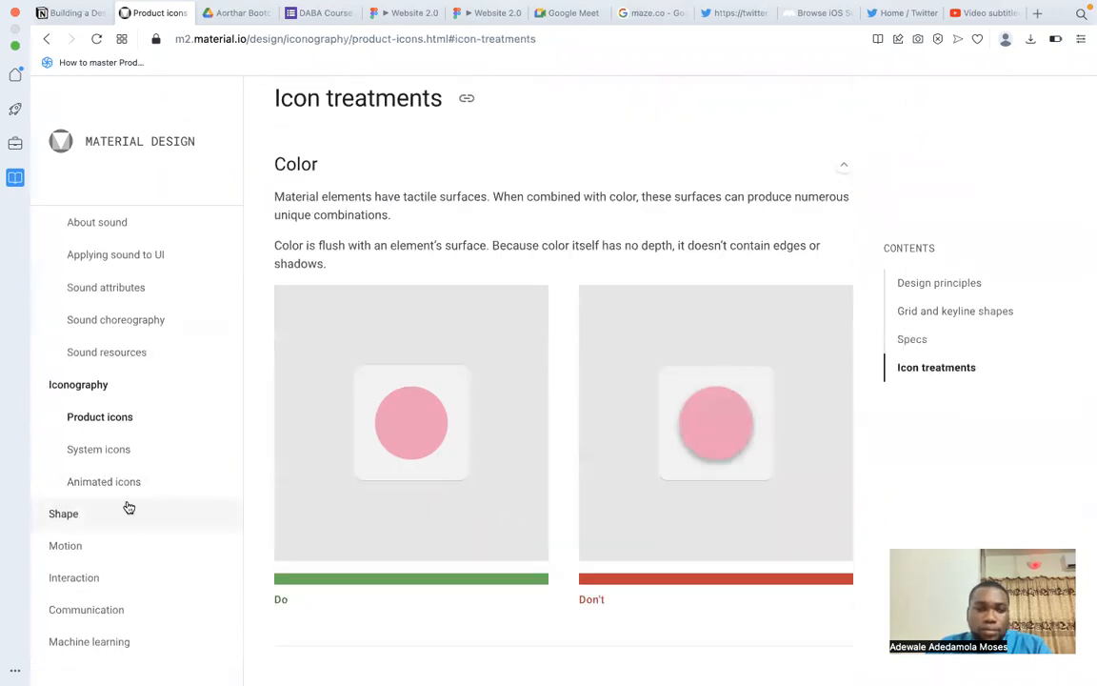
# Open the System icons article under Iconography and examine its Do and Don't examples for icon design principles.
pyautogui.click(107, 448)
pyautogui.scroll(-7, 551, 416)
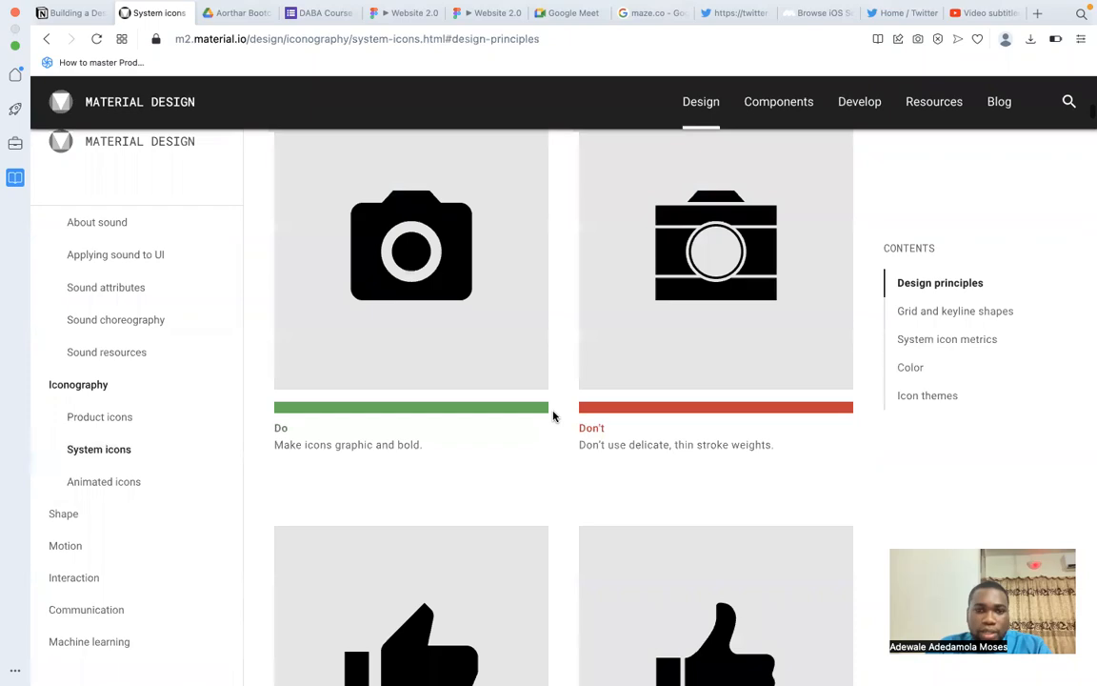
pyautogui.scroll(4, 552, 416)
pyautogui.scroll(-2, 552, 416)
pyautogui.scroll(2, 553, 416)
pyautogui.scroll(-6, 552, 416)
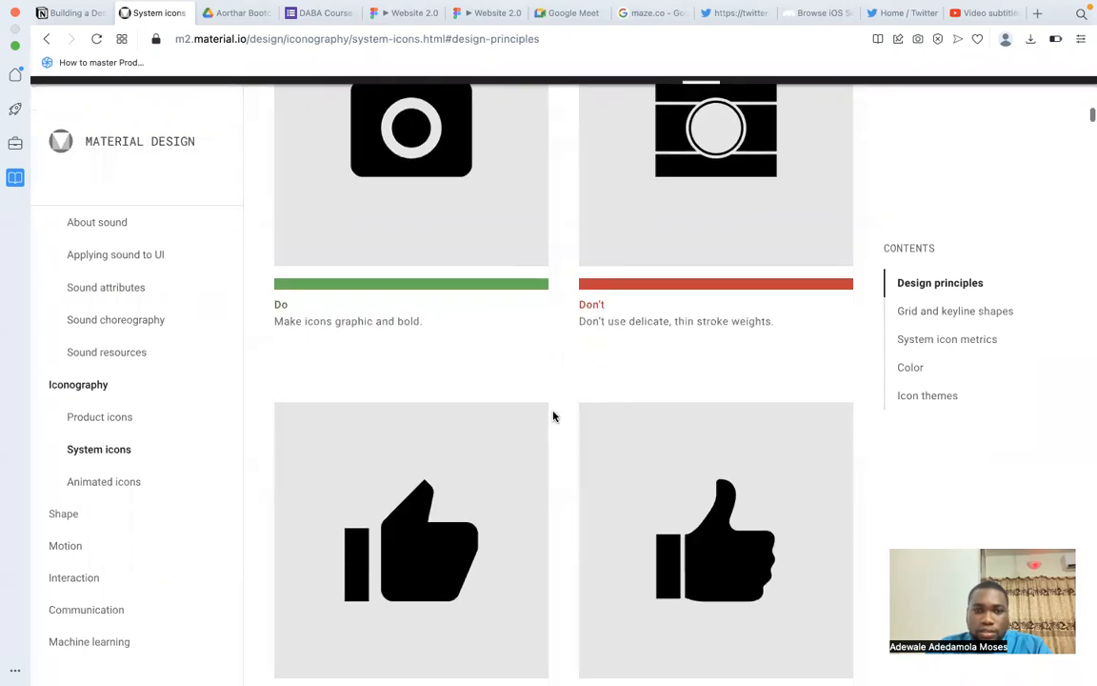
pyautogui.scroll(-15, 552, 416)
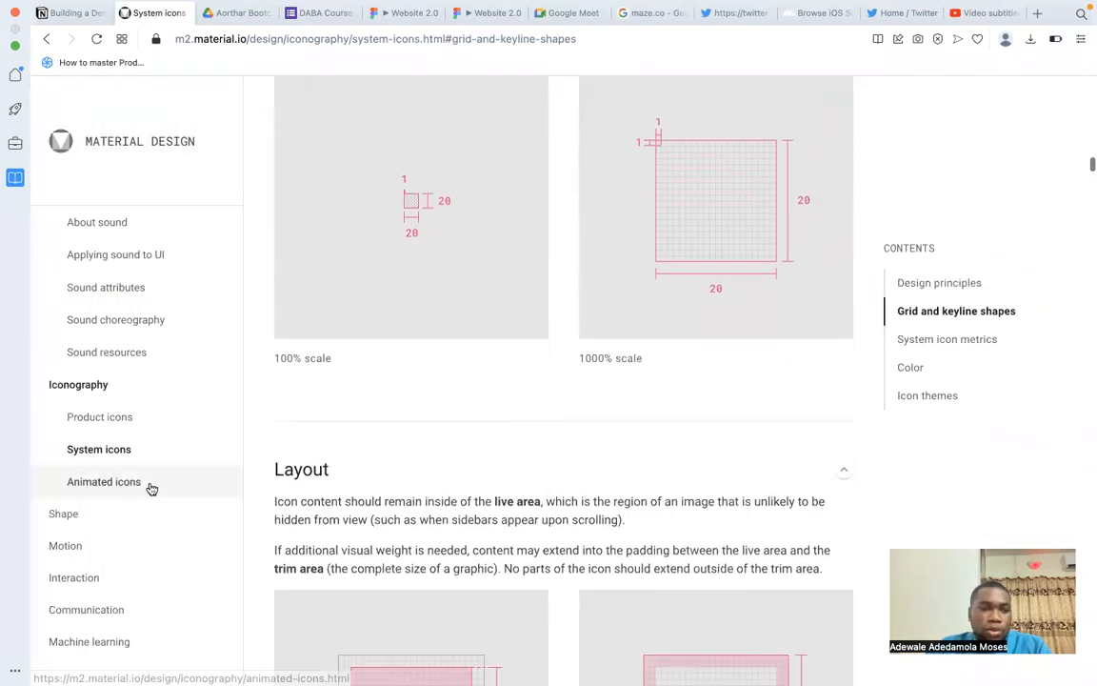
# Read the Layout and Keyline Shapes guidance for system icons, and return to the Building a Design System notes in Notion.
pyautogui.scroll(-5, 133, 487)
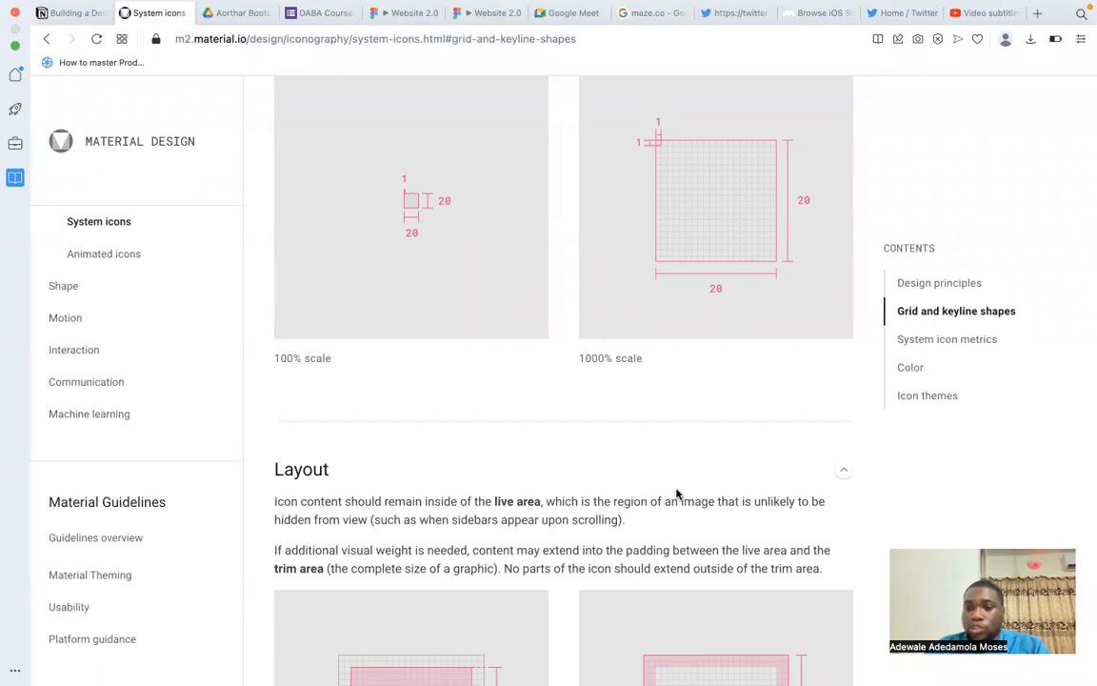
pyautogui.scroll(-5, 677, 494)
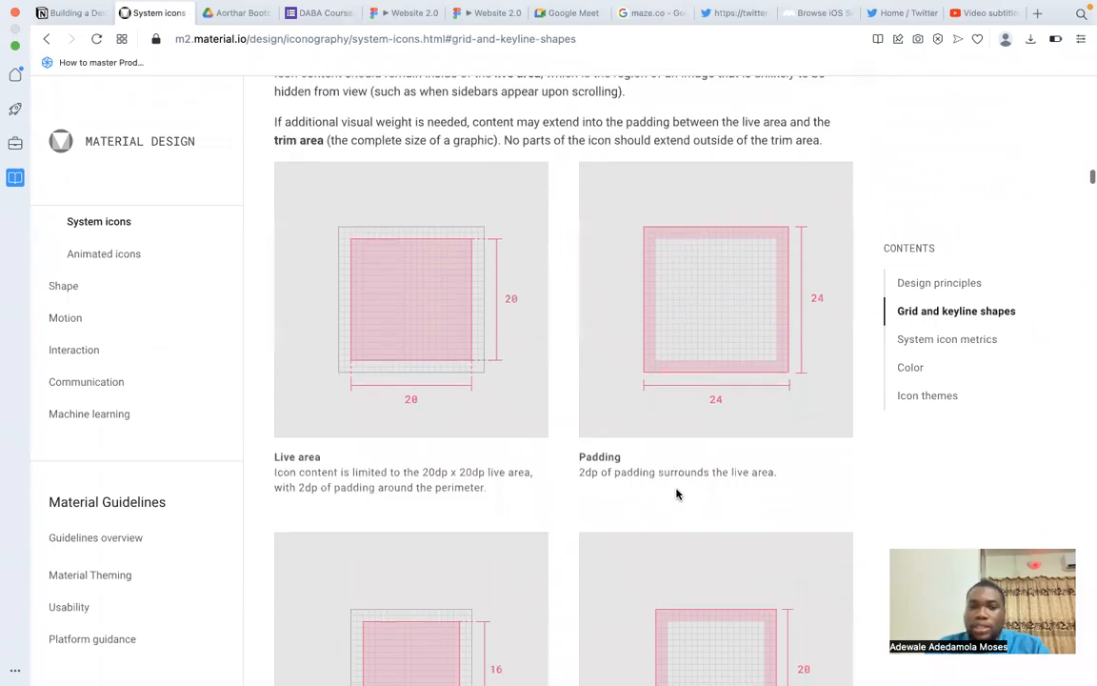
pyautogui.scroll(-8, 677, 493)
pyautogui.scroll(8, 677, 493)
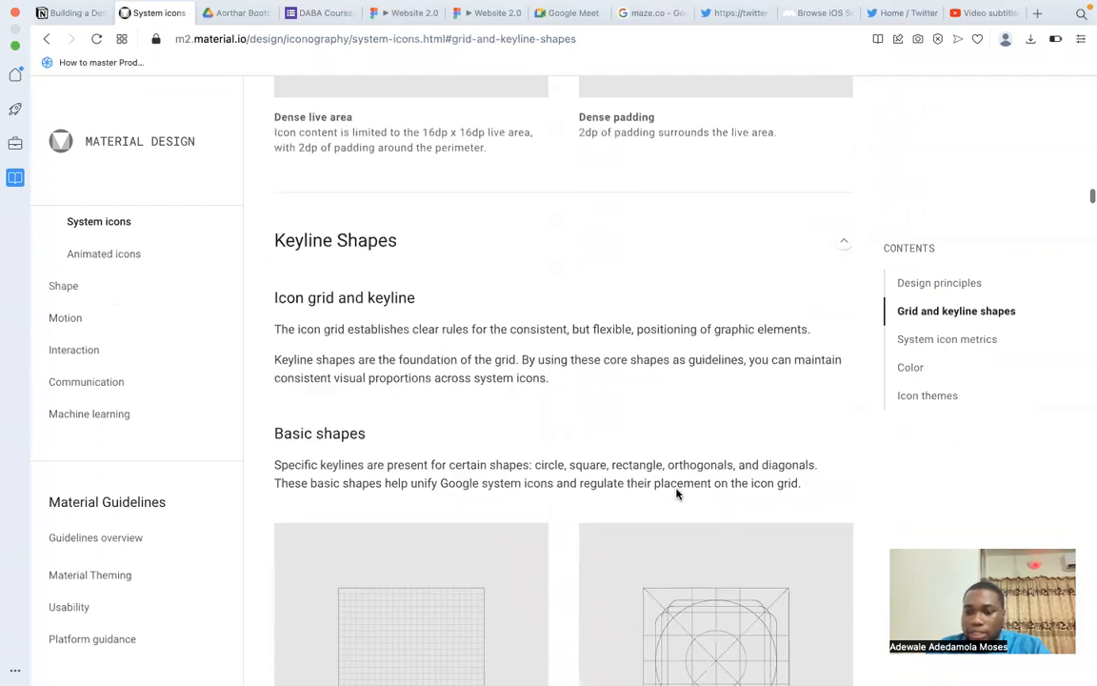
pyautogui.scroll(15, 677, 493)
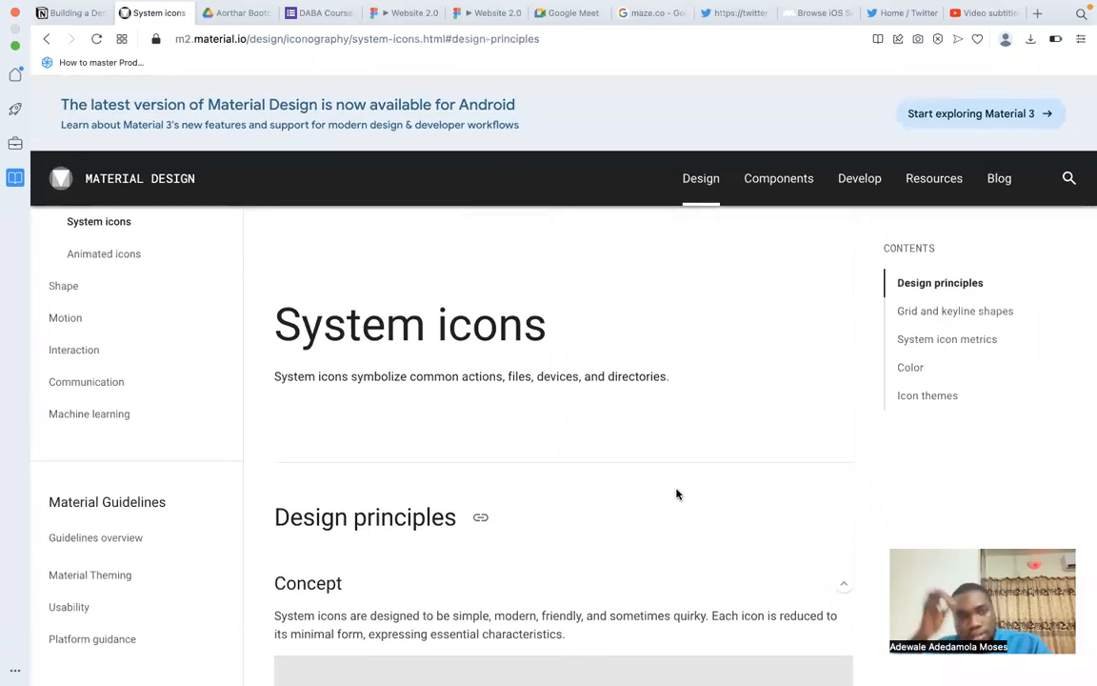
pyautogui.click(66, 13)
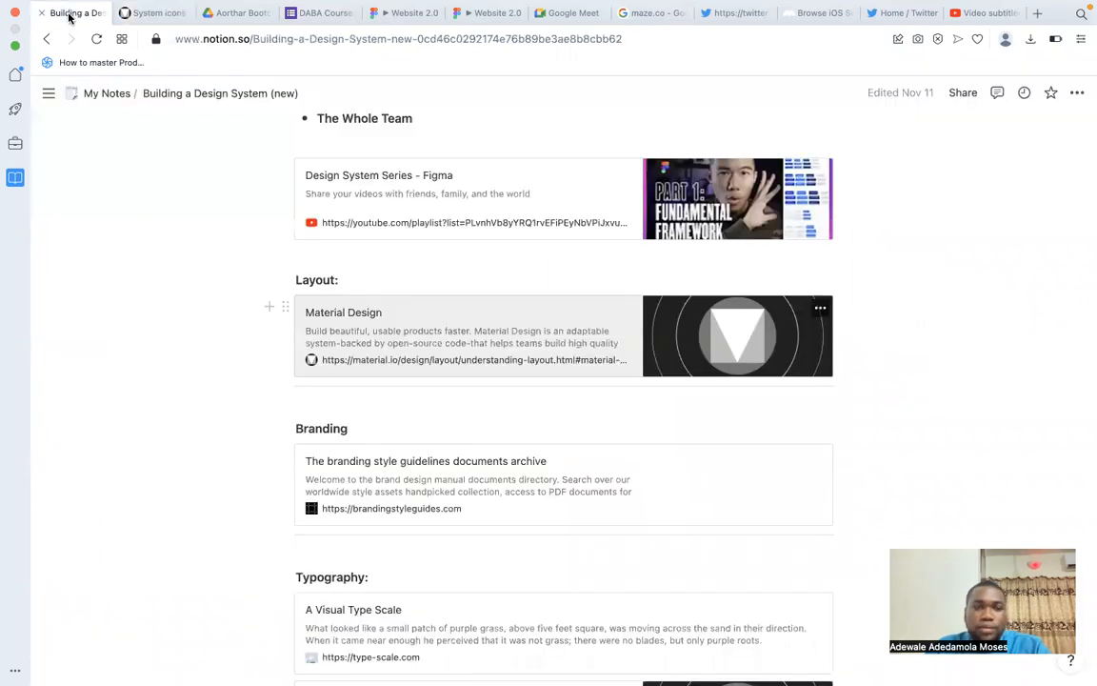
# Review the Branding, Typography, Colors, Grids and Iconography resources in the Building a Design System notes.
pyautogui.scroll(-3, 382, 377)
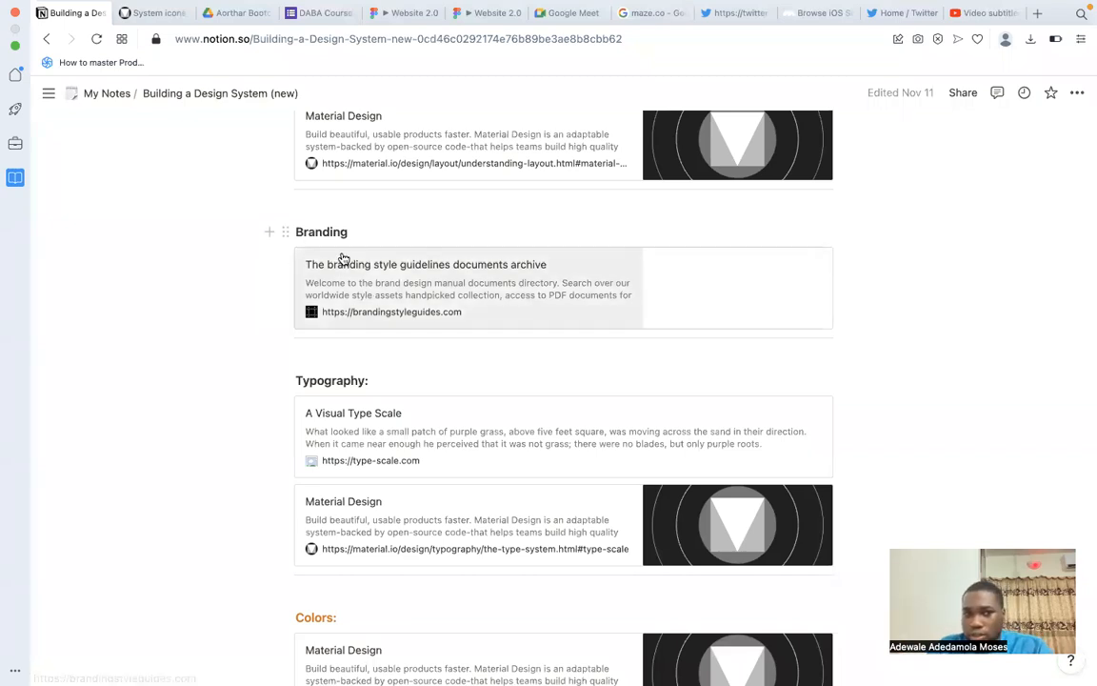
pyautogui.scroll(-4, 445, 306)
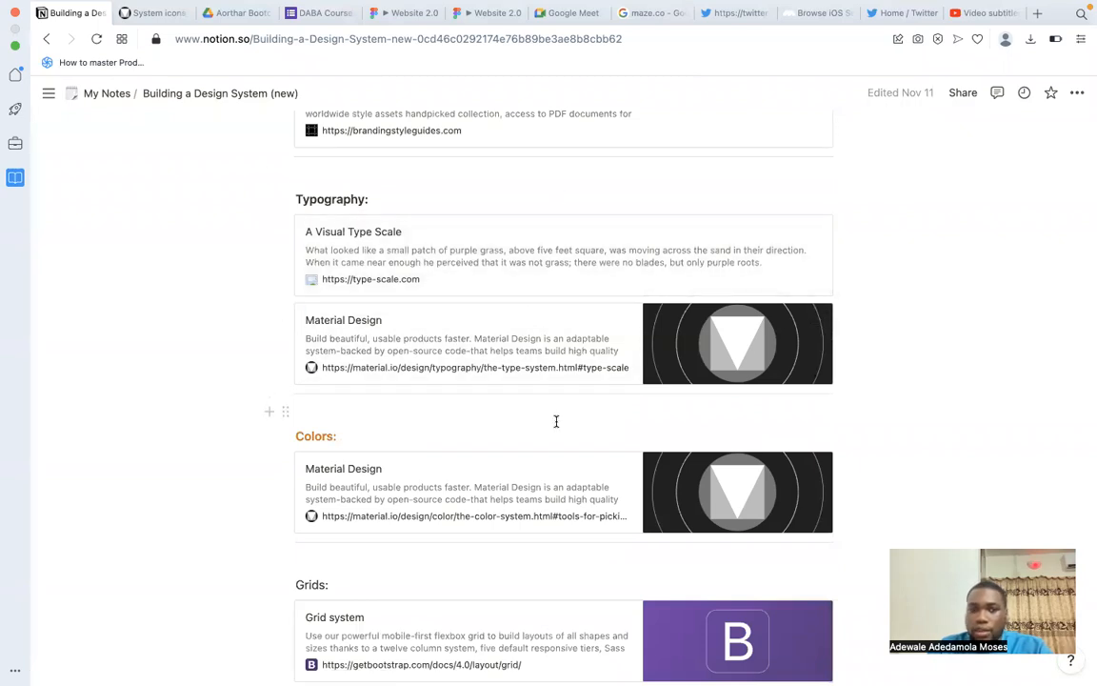
pyautogui.scroll(-5, 556, 419)
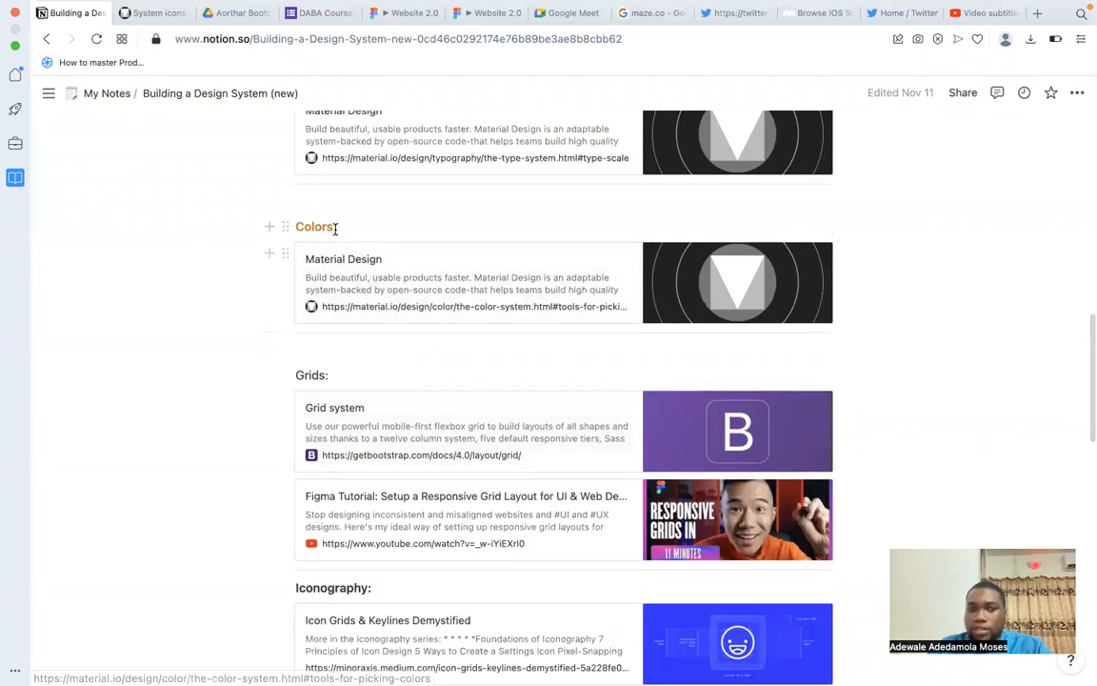
pyautogui.scroll(-7, 472, 288)
pyautogui.scroll(-3, 473, 289)
pyautogui.scroll(6, 473, 290)
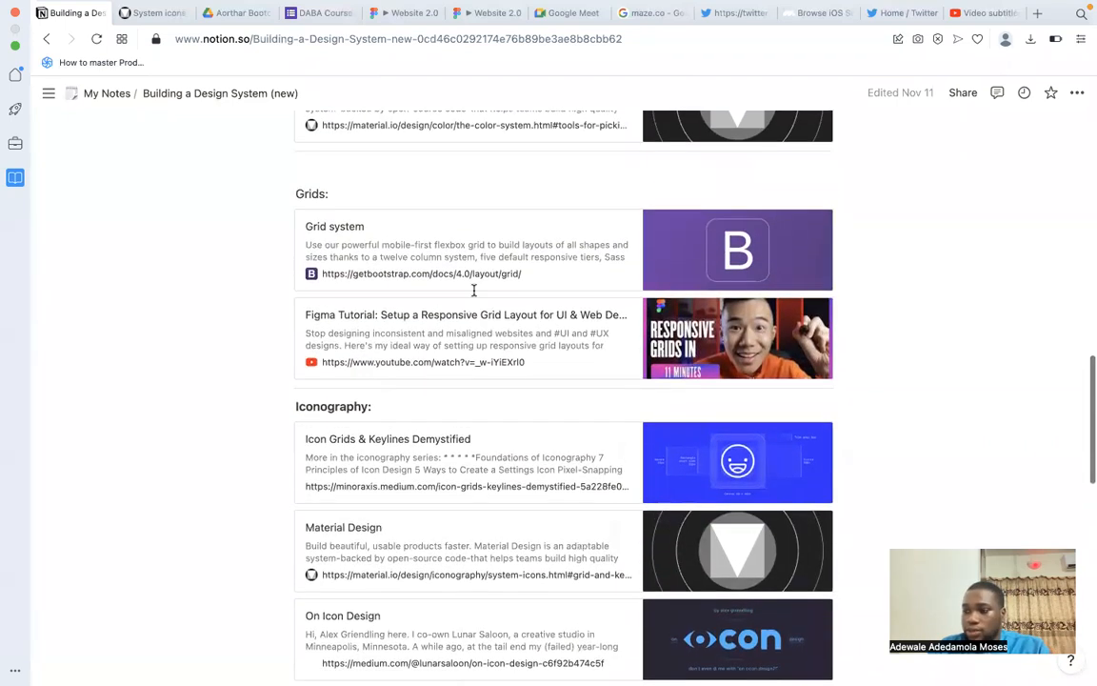
pyautogui.scroll(20, 473, 290)
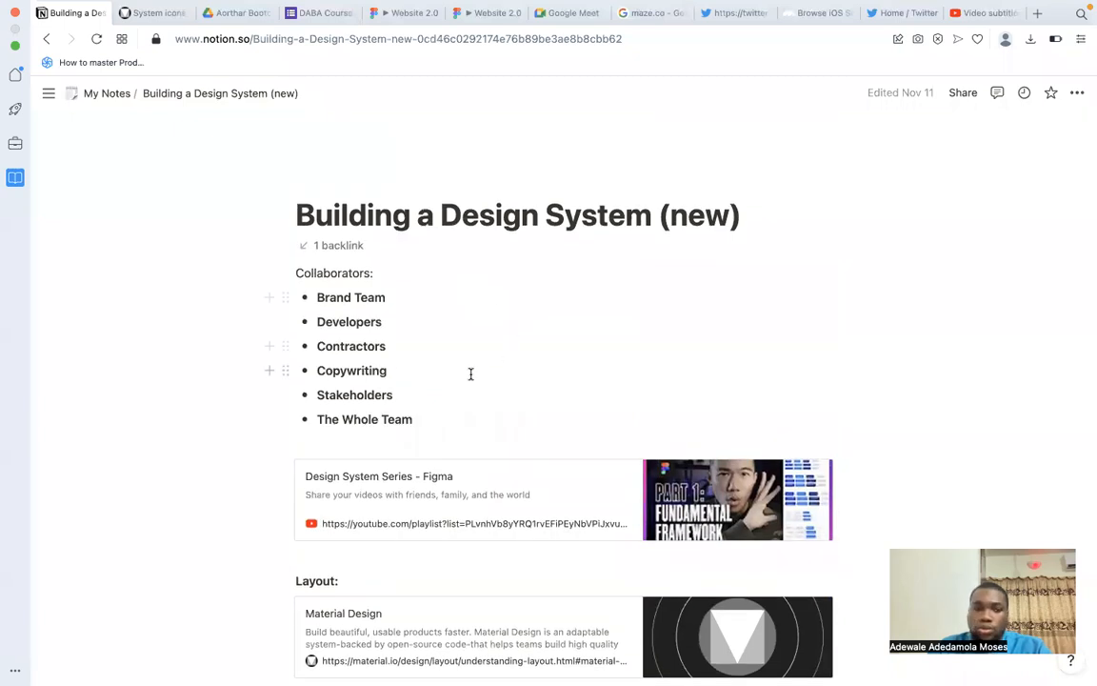
# Look past the Iconography and Components sections of the notes and open the Here are the List page.
pyautogui.scroll(-20, 471, 373)
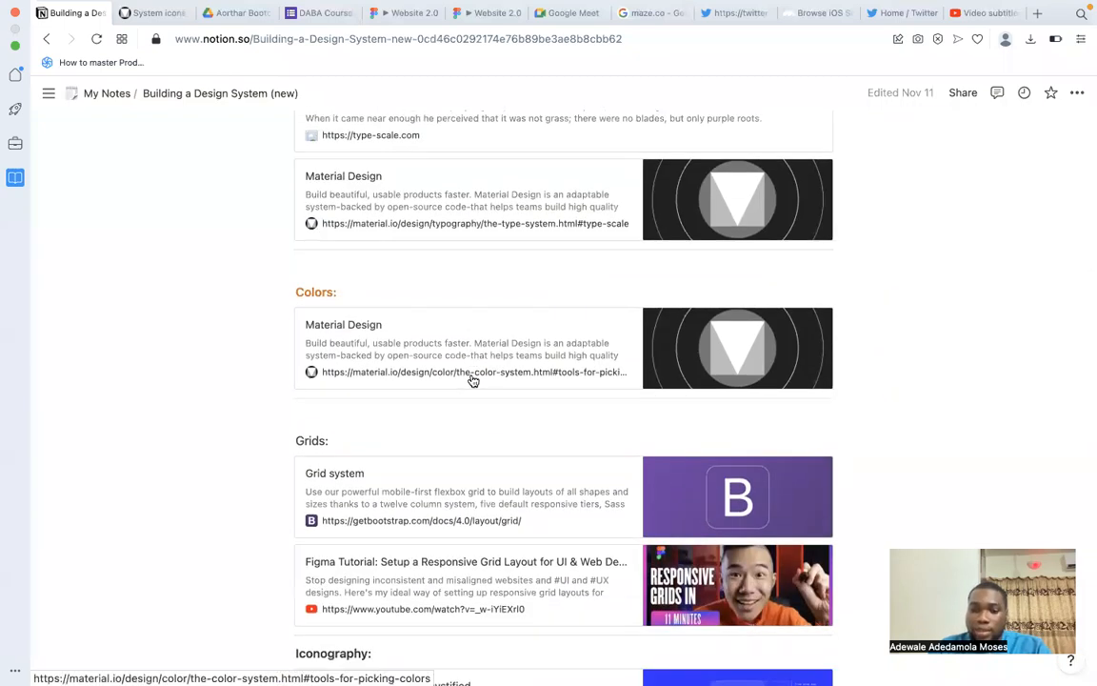
pyautogui.scroll(-9, 473, 380)
pyautogui.scroll(7, 474, 380)
pyautogui.scroll(-3, 473, 380)
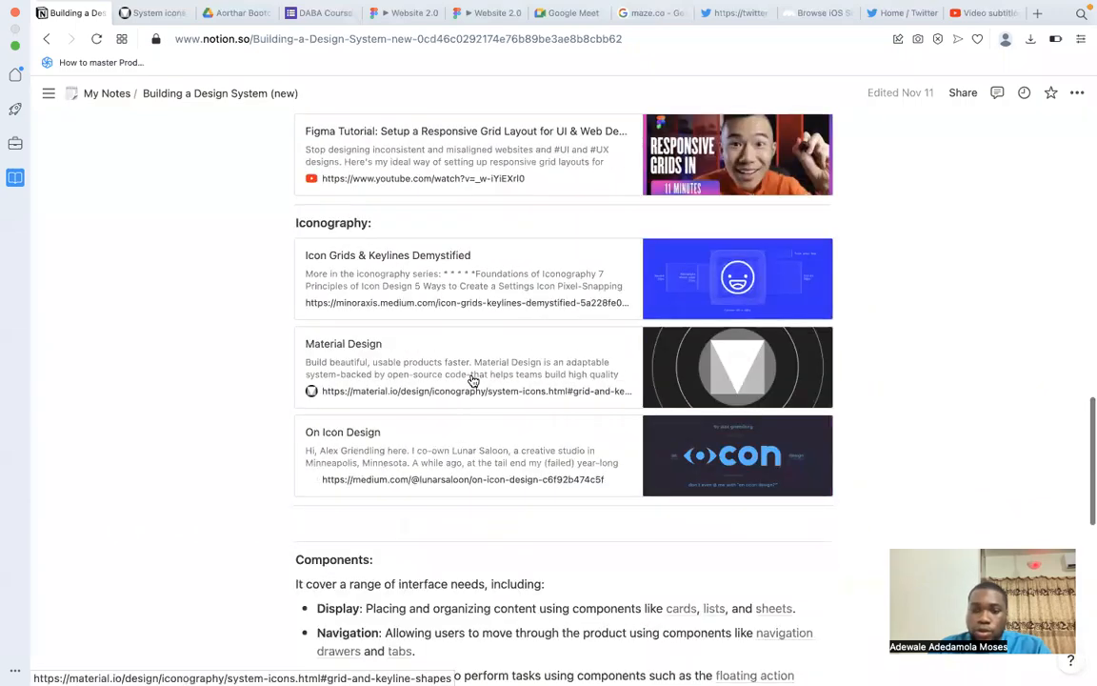
pyautogui.scroll(-10, 474, 380)
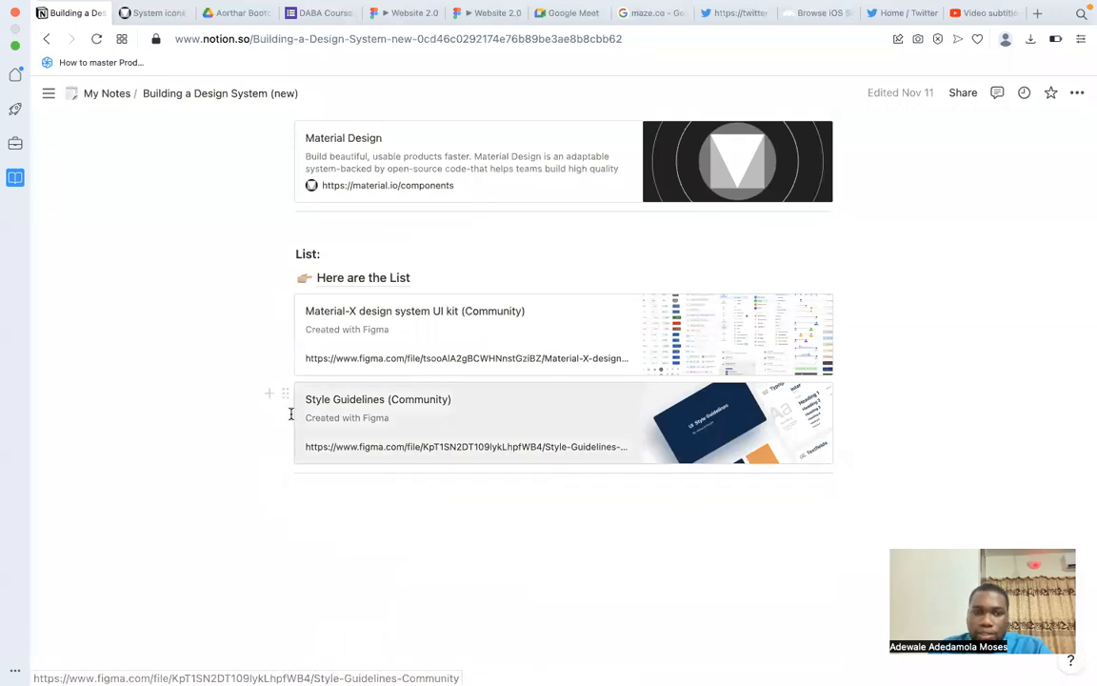
pyautogui.click(344, 279)
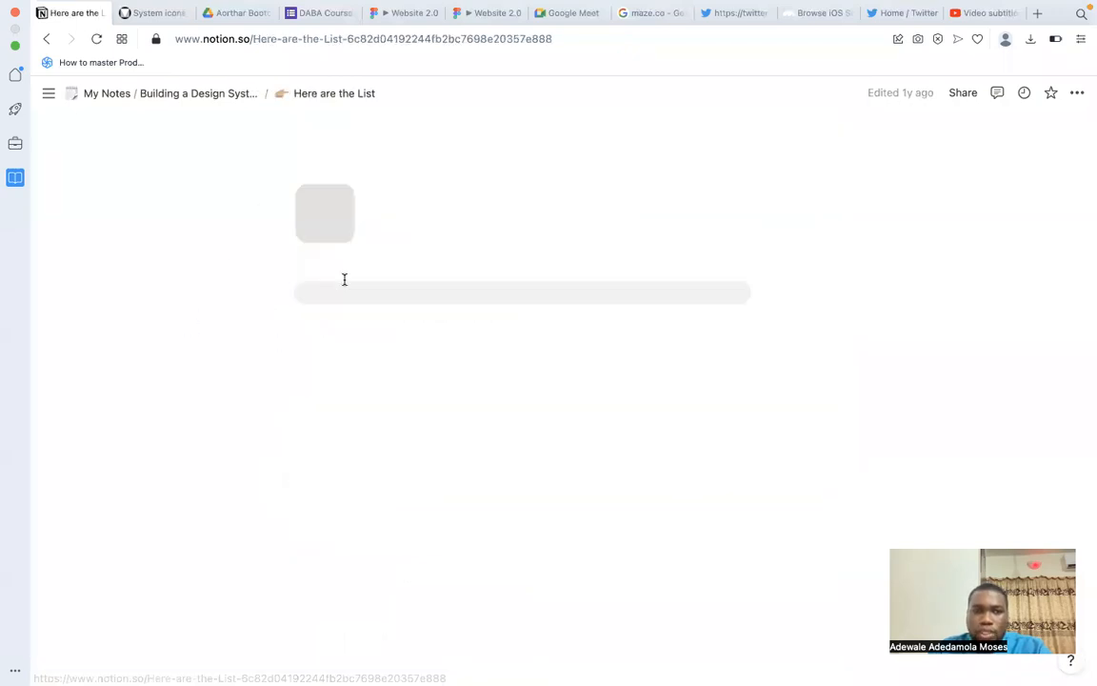
# Read through the component names on the Here are the List page.
pyautogui.scroll(-2, 444, 341)
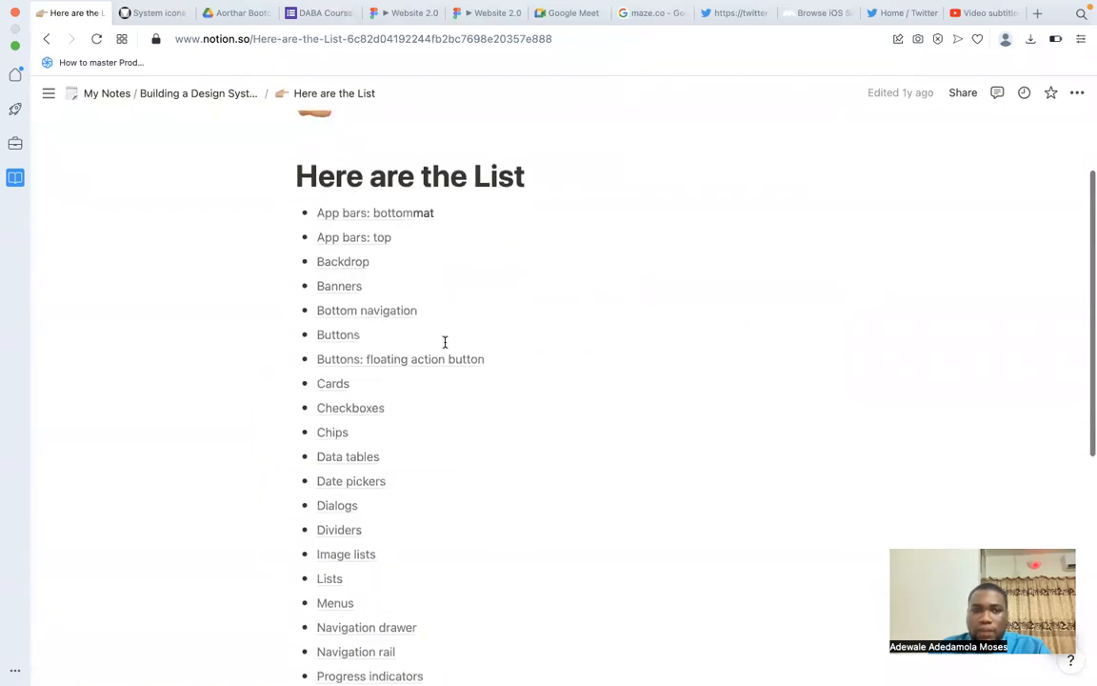
pyautogui.scroll(2, 444, 341)
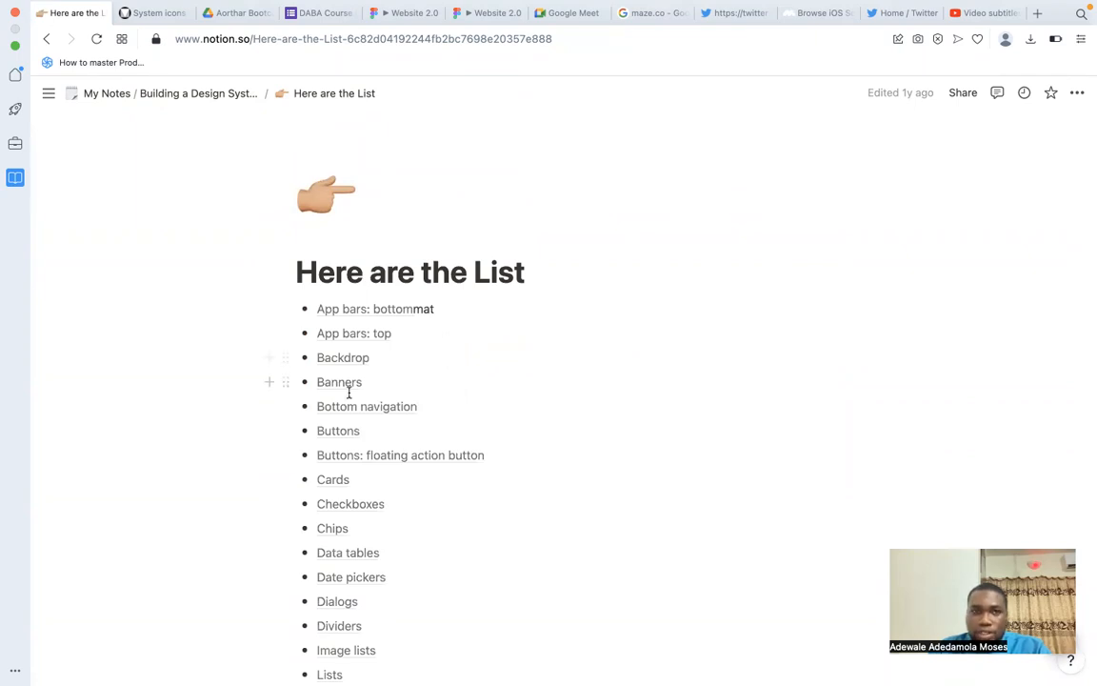
pyautogui.scroll(-10, 350, 387)
pyautogui.scroll(6, 350, 395)
pyautogui.scroll(4, 349, 393)
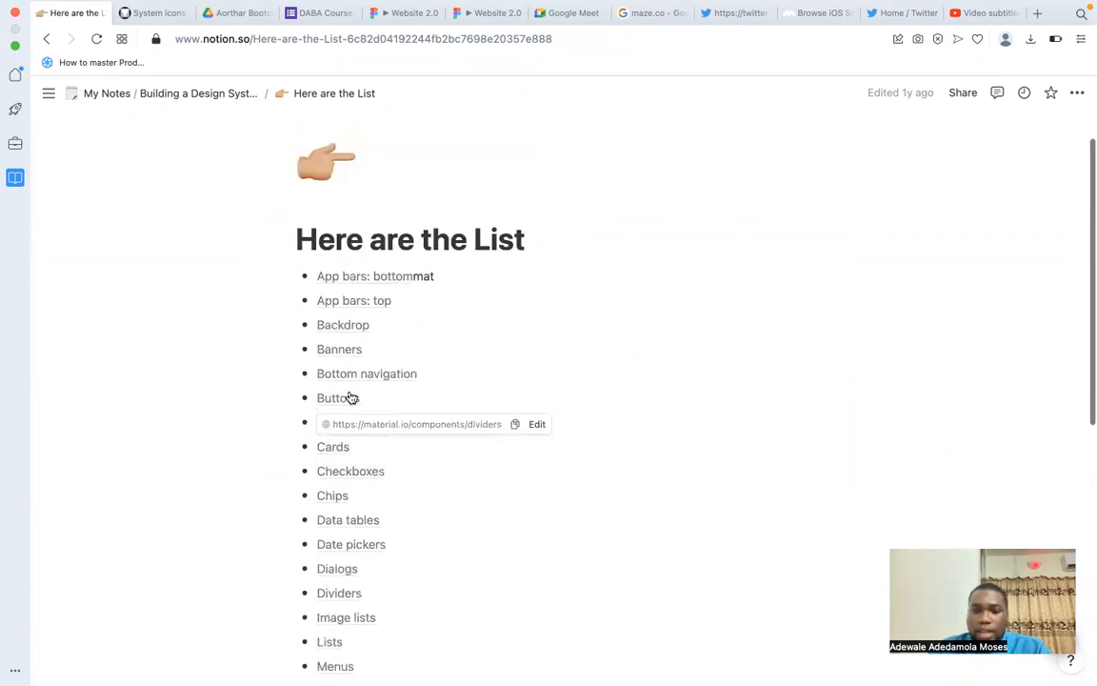
# Switch to Figma, go to the home file browser and change to the Aorthar account.
pyautogui.hotkey('ctrl', 'Up')
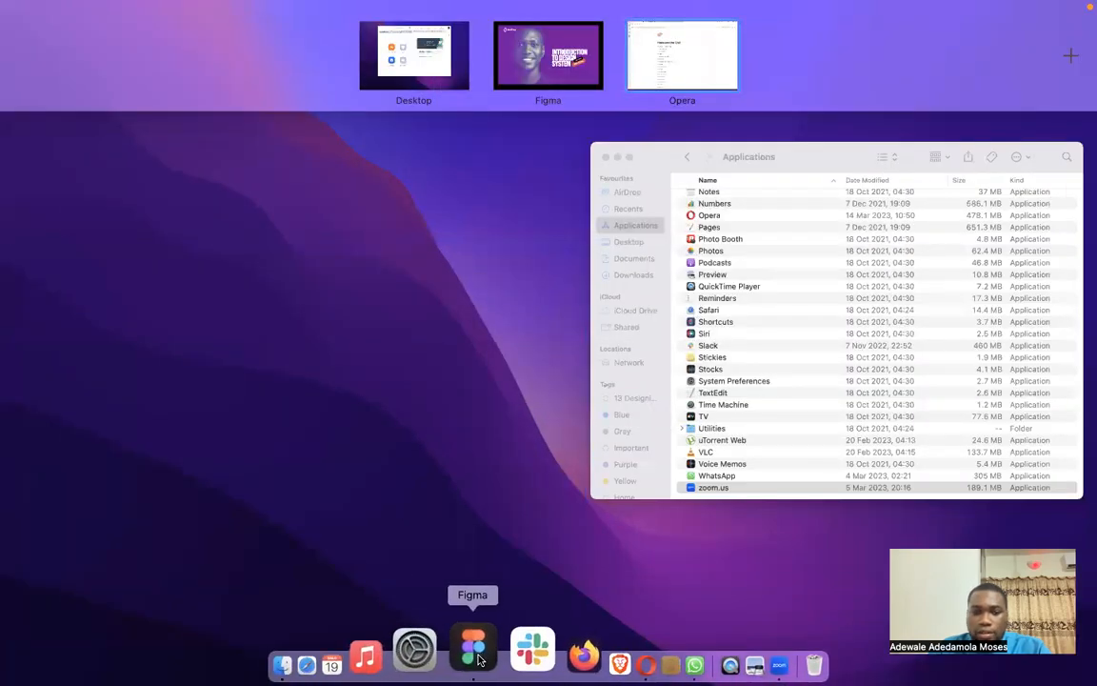
pyautogui.click(480, 652)
pyautogui.click(162, 21)
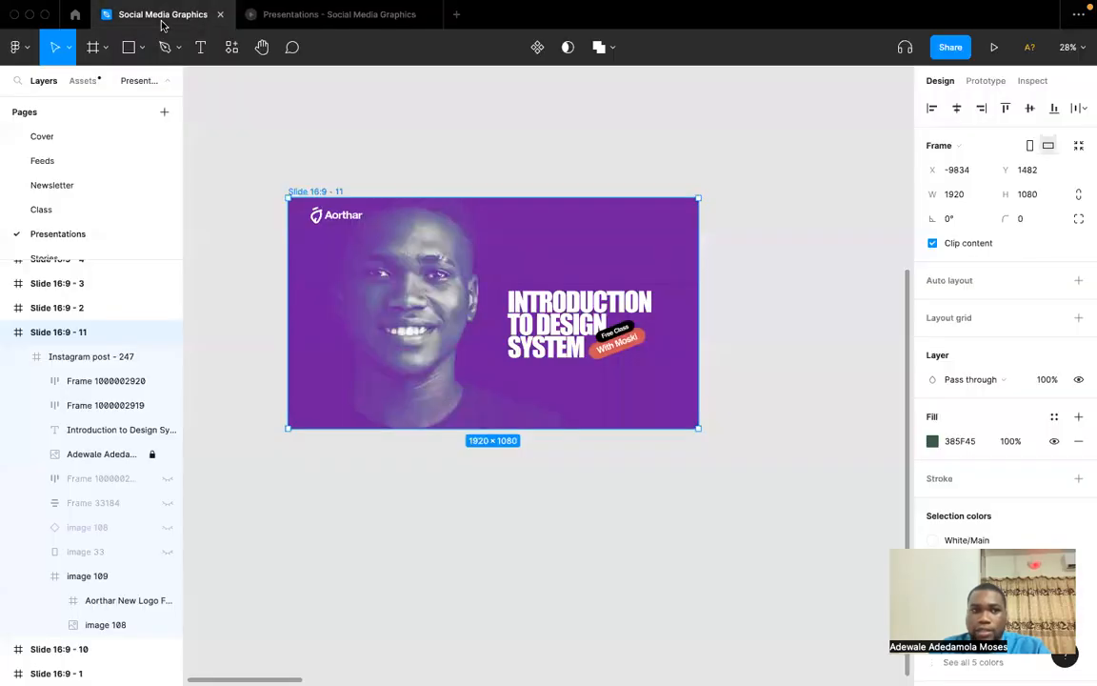
pyautogui.click(233, 179)
pyautogui.click(76, 14)
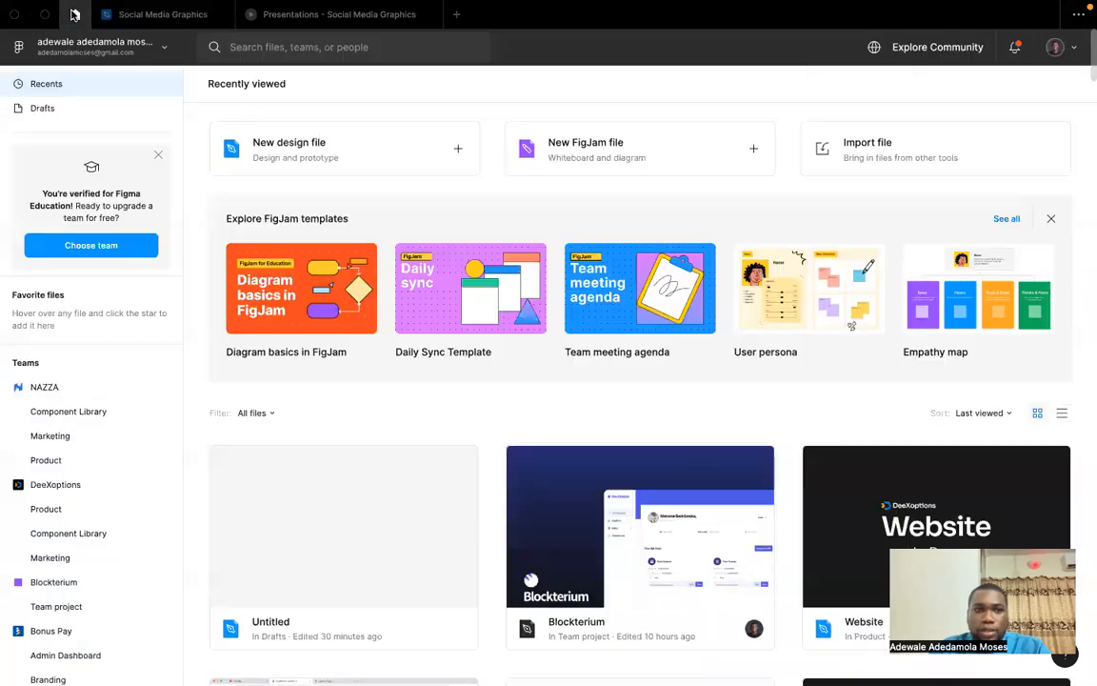
pyautogui.scroll(-3, 96, 103)
pyautogui.click(95, 46)
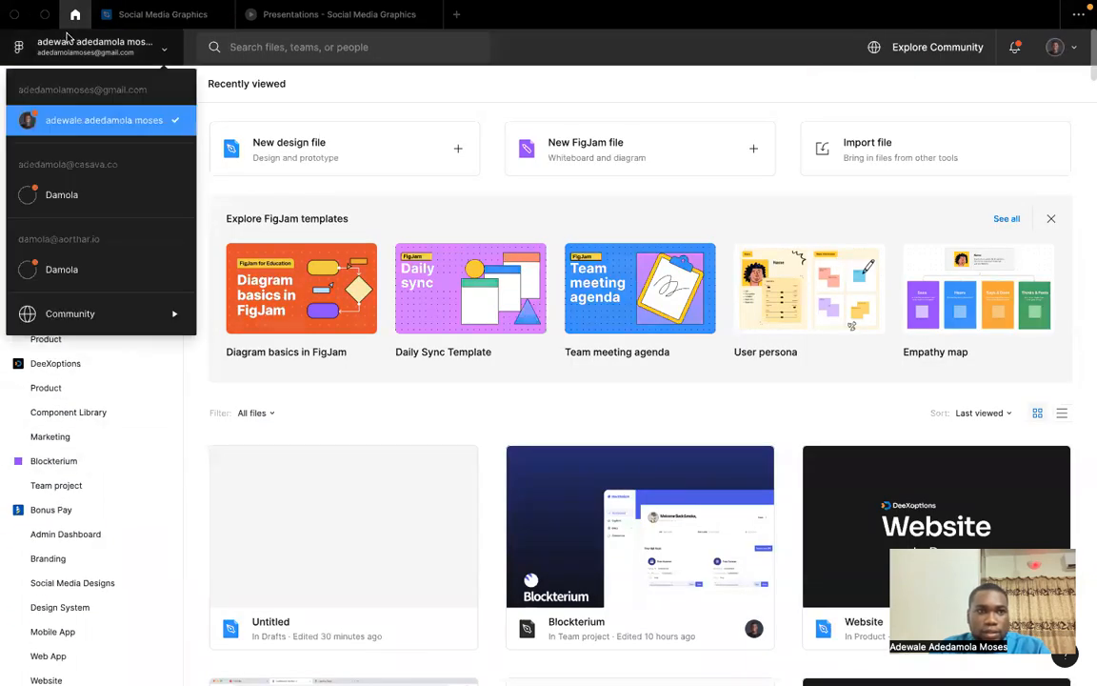
pyautogui.click(66, 246)
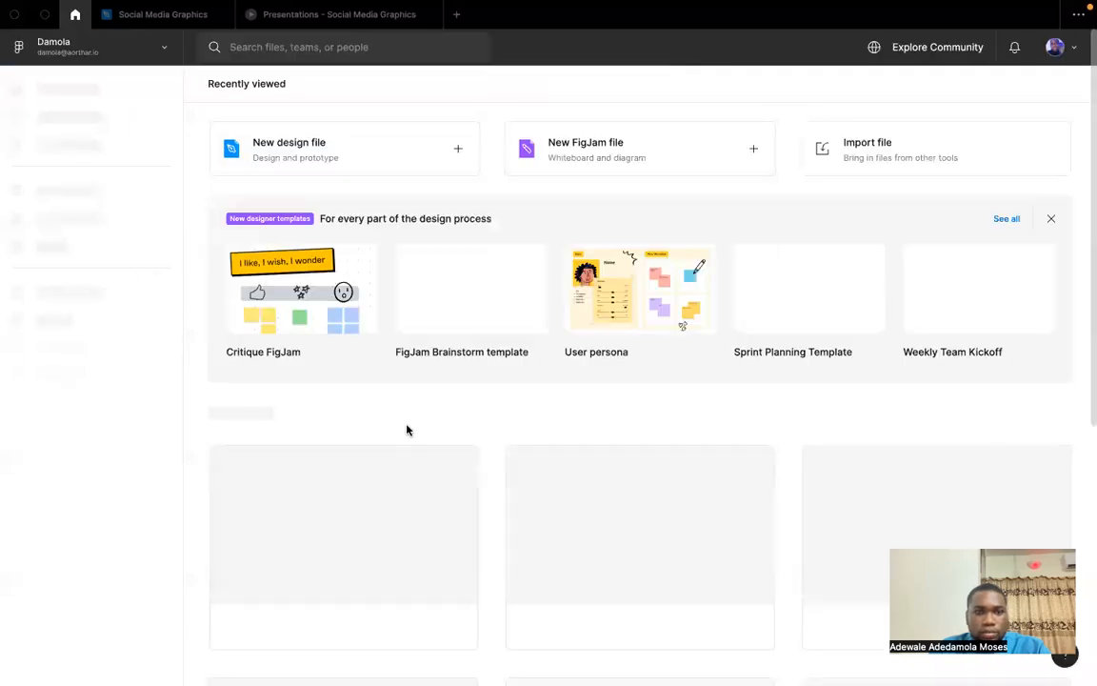
# Find the Component Library file among the recently viewed files and open it.
pyautogui.scroll(-5, 404, 458)
pyautogui.scroll(2, 404, 458)
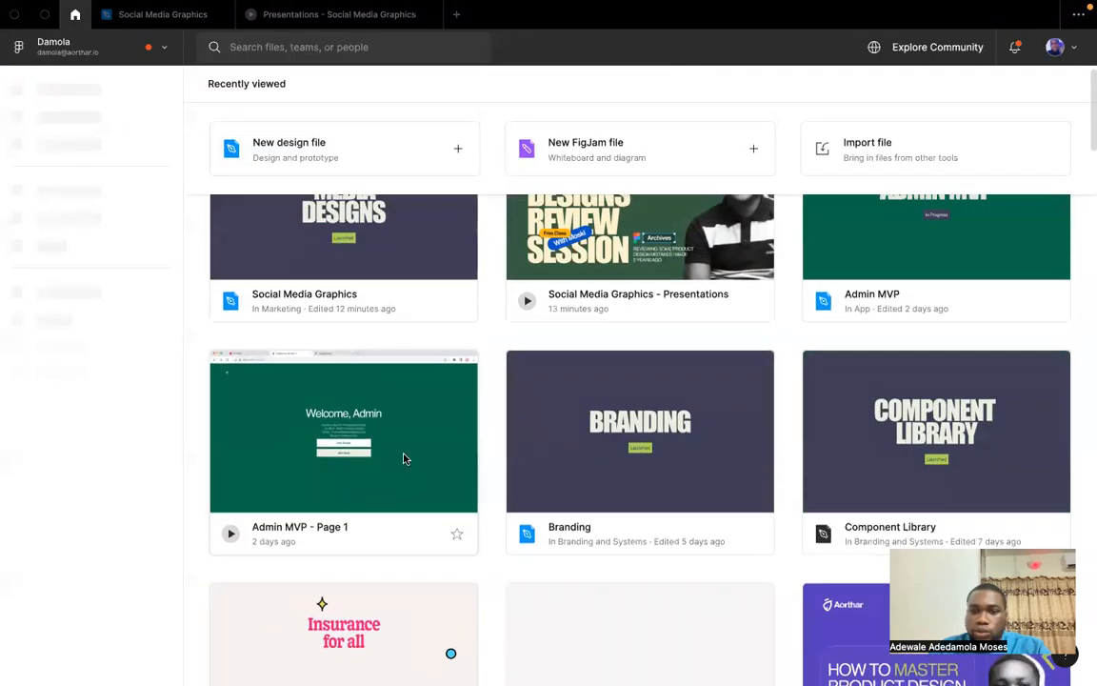
pyautogui.click(852, 462)
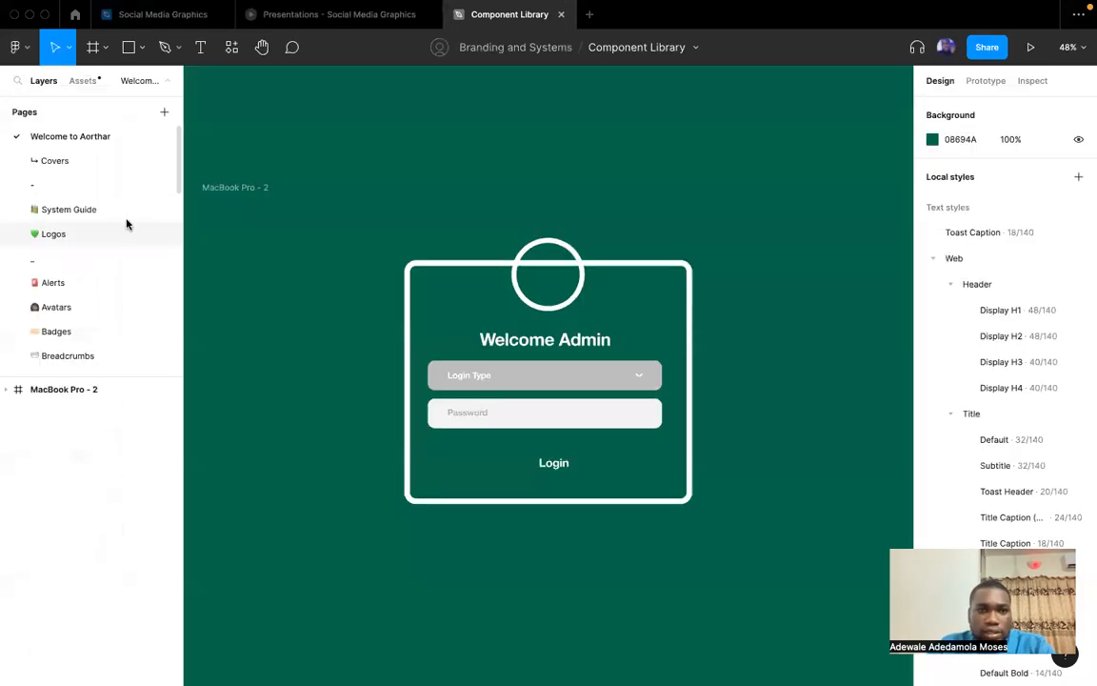
# Examine the Alerts, Avatars, Badges, Breadcrumbs and Buttons pages of the Component Library.
pyautogui.scroll(-4, 96, 244)
pyautogui.scroll(2, 96, 246)
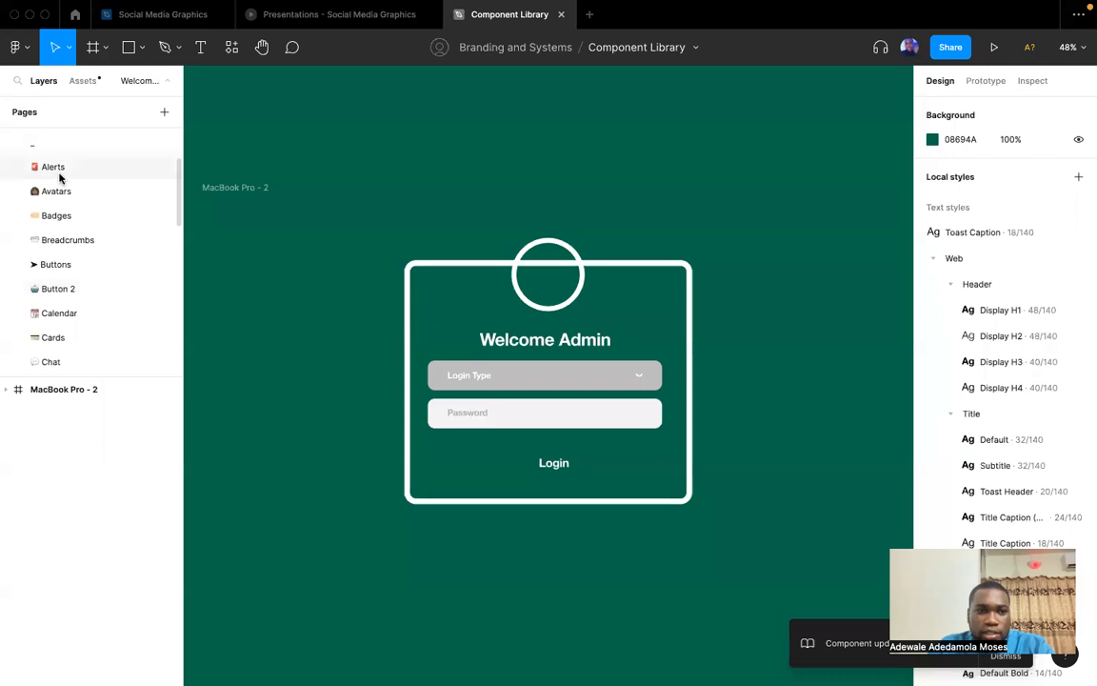
pyautogui.click(60, 169)
pyautogui.click(56, 188)
pyautogui.click(61, 215)
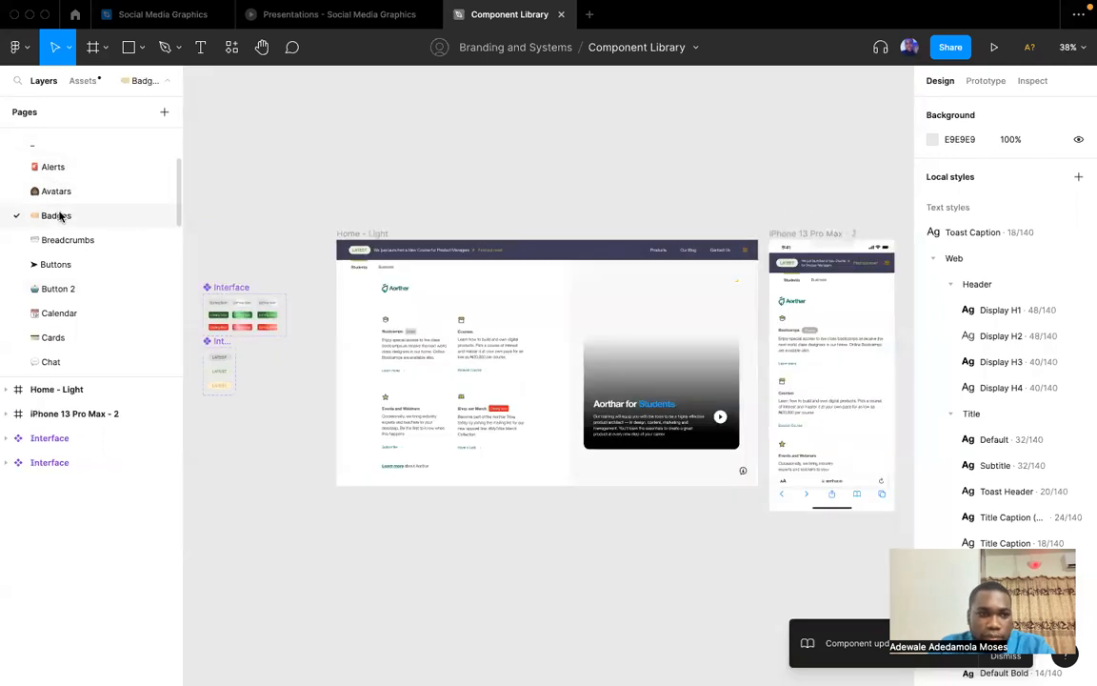
pyautogui.click(61, 240)
pyautogui.click(57, 263)
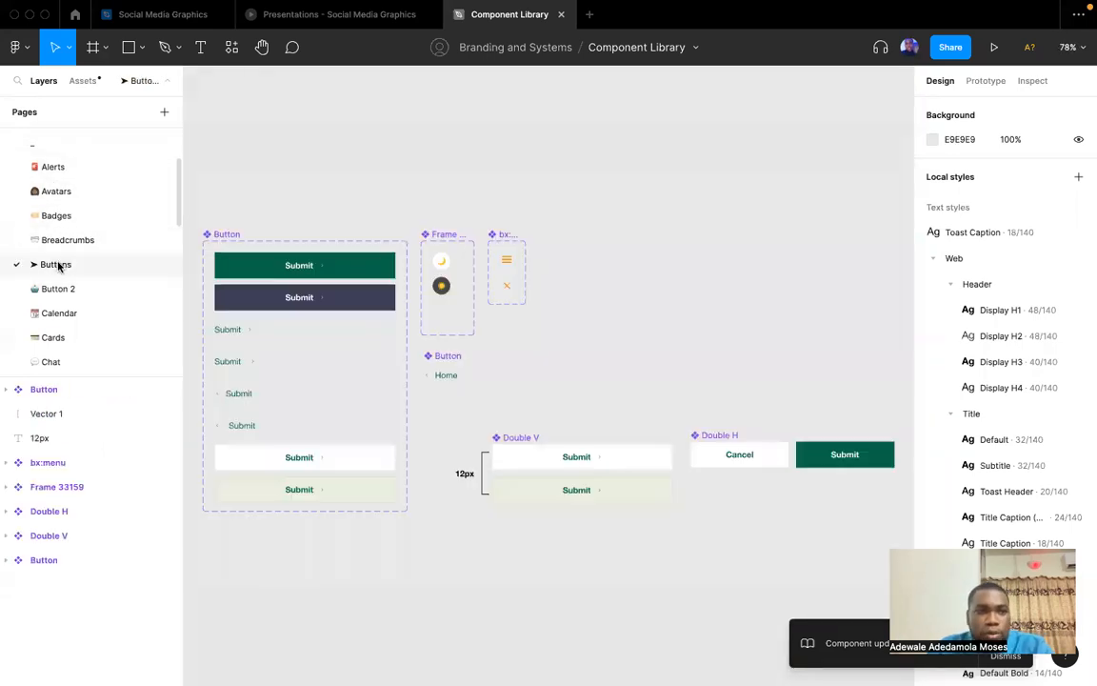
# Examine the Calendar and Chat component pages of the Component Library.
pyautogui.scroll(-1, 63, 287)
pyautogui.click(60, 300)
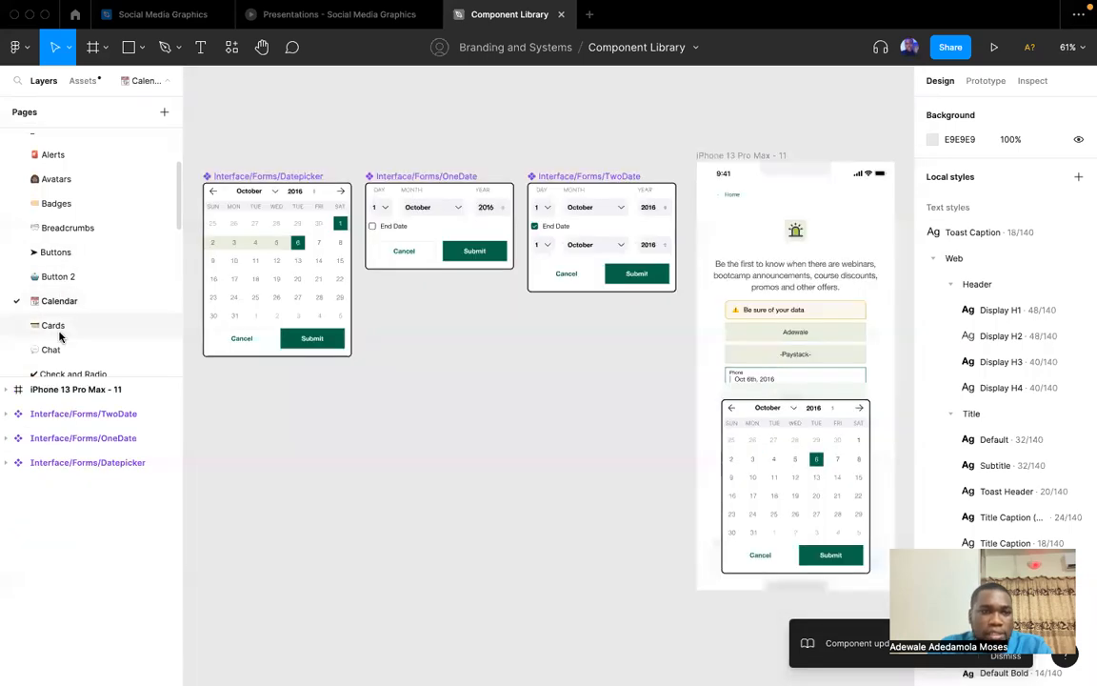
pyautogui.click(59, 348)
pyautogui.hscroll(-1, 376, 363)
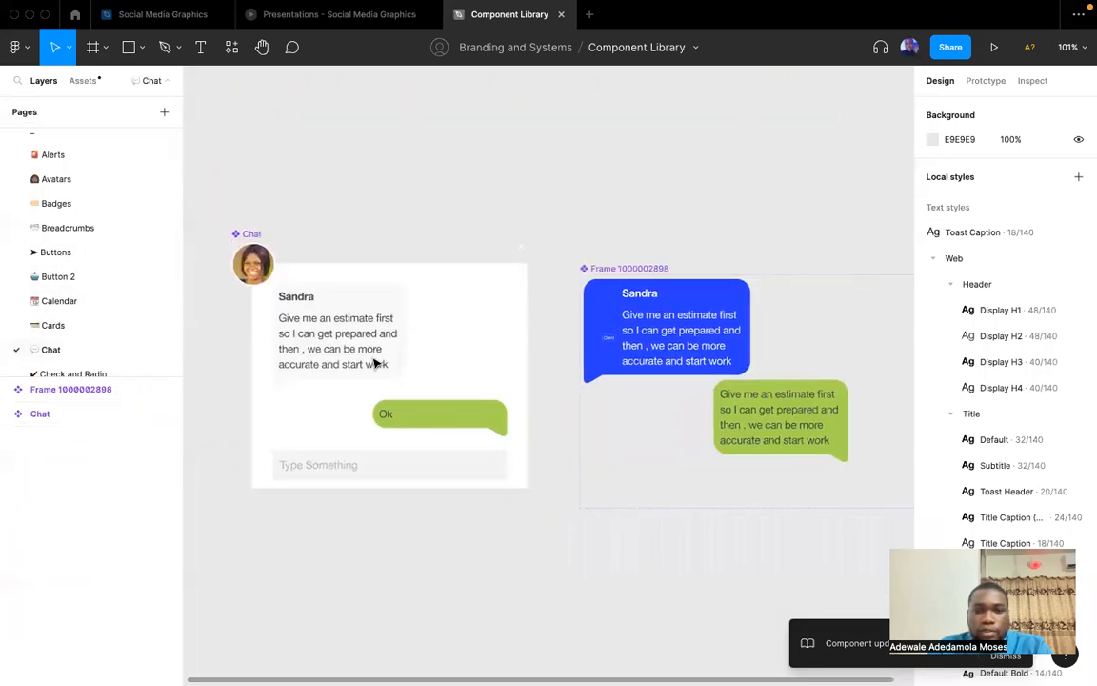
# Switch back to the Notion component list in Opera and open the App bars: bottom link.
pyautogui.hotkey('ctrl', 'Up')
pyautogui.click(663, 59)
pyautogui.scroll(-5, 400, 360)
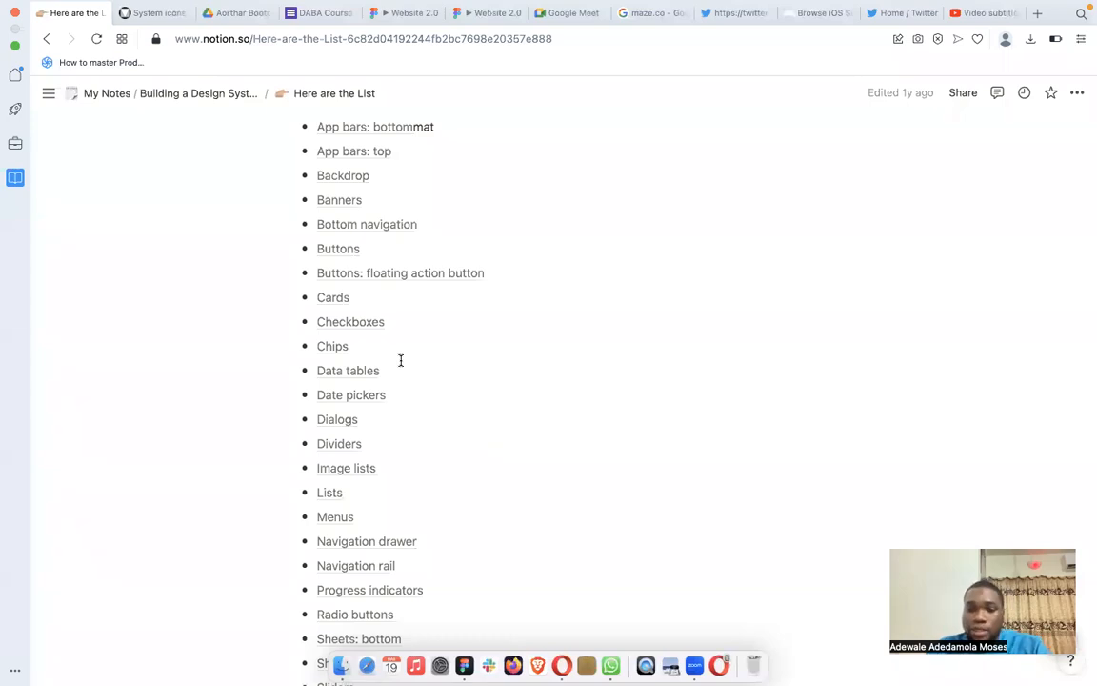
pyautogui.scroll(6, 400, 360)
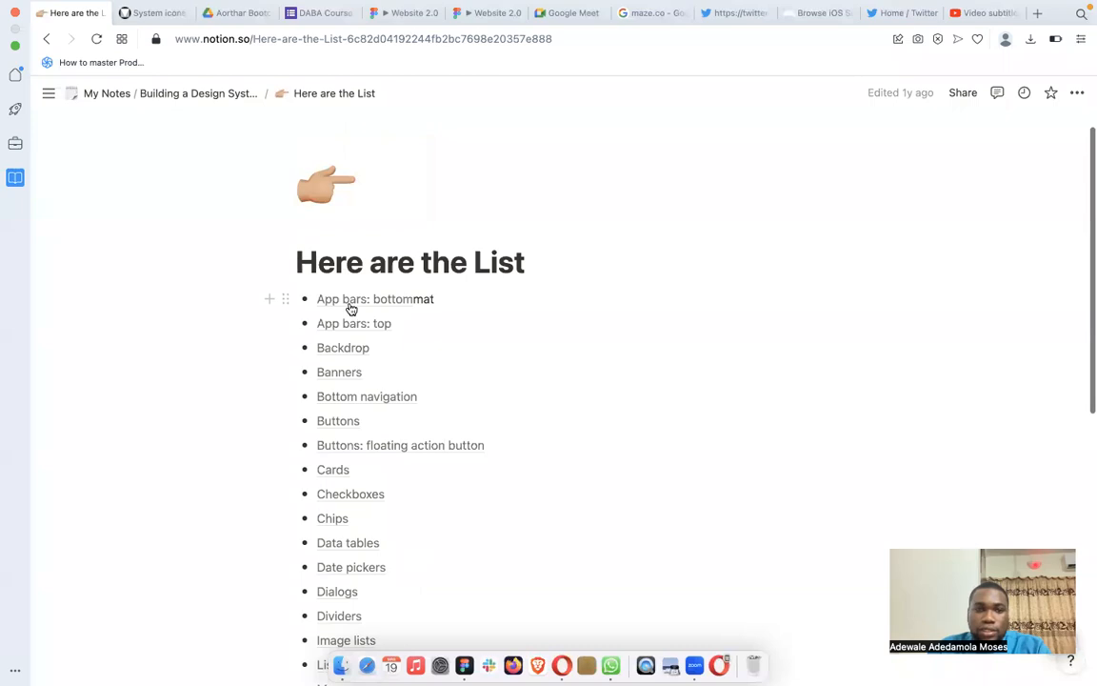
pyautogui.click(349, 307)
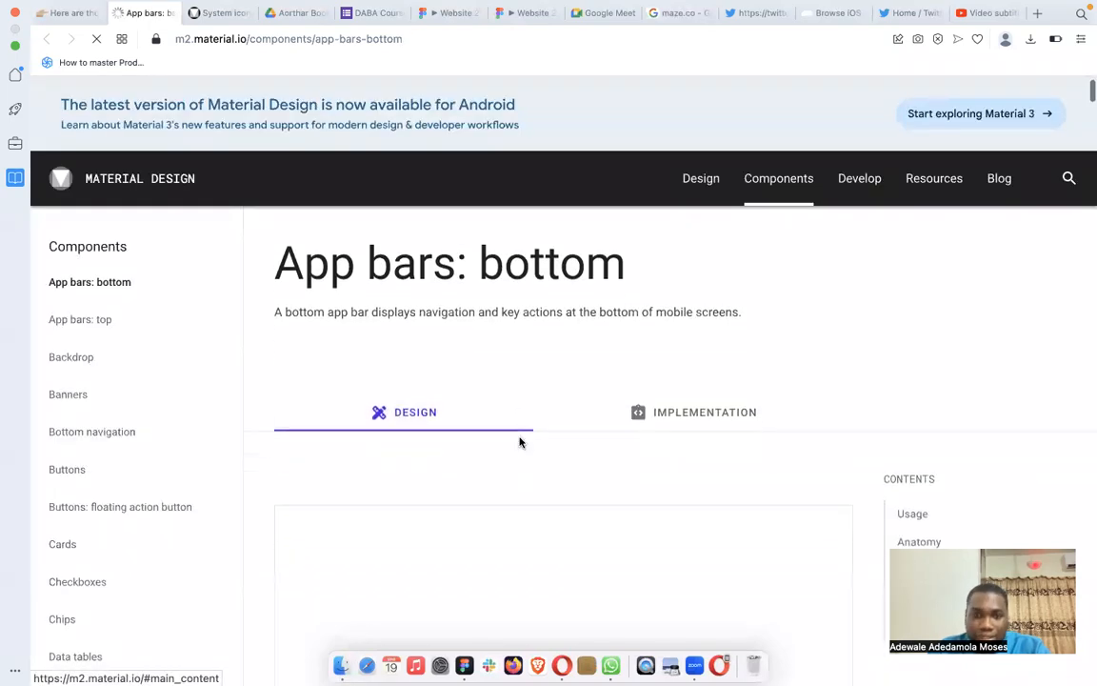
# Examine the Usage principles and When to use guidance in the App bars: bottom article.
pyautogui.scroll(-3, 520, 441)
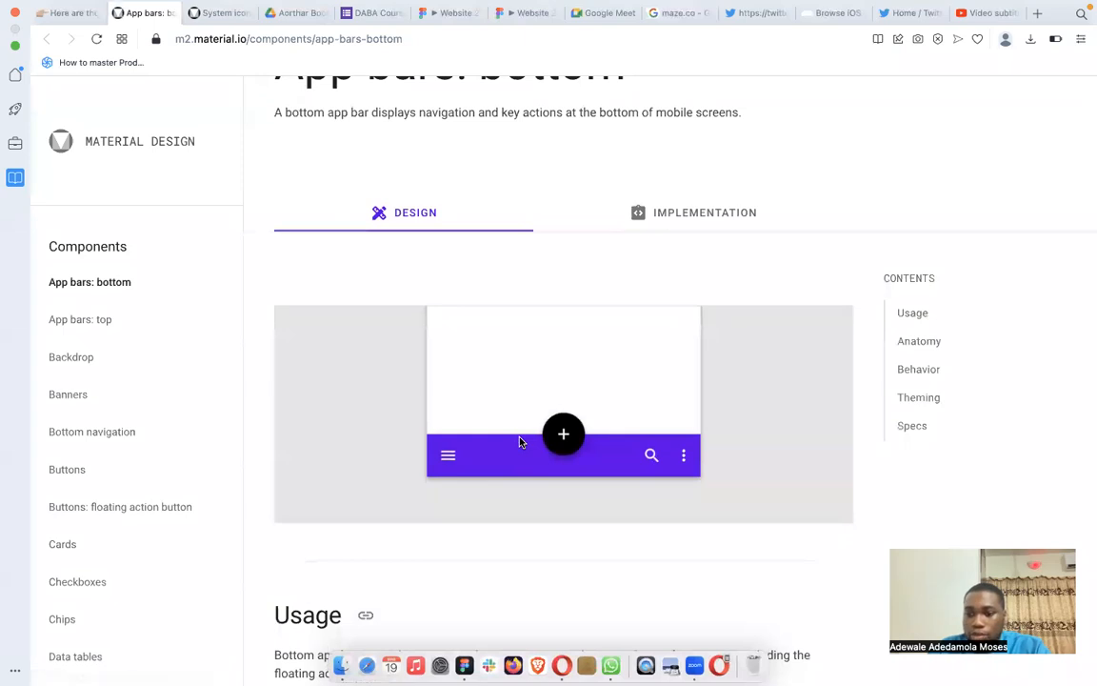
pyautogui.scroll(-10, 520, 441)
pyautogui.scroll(1, 520, 436)
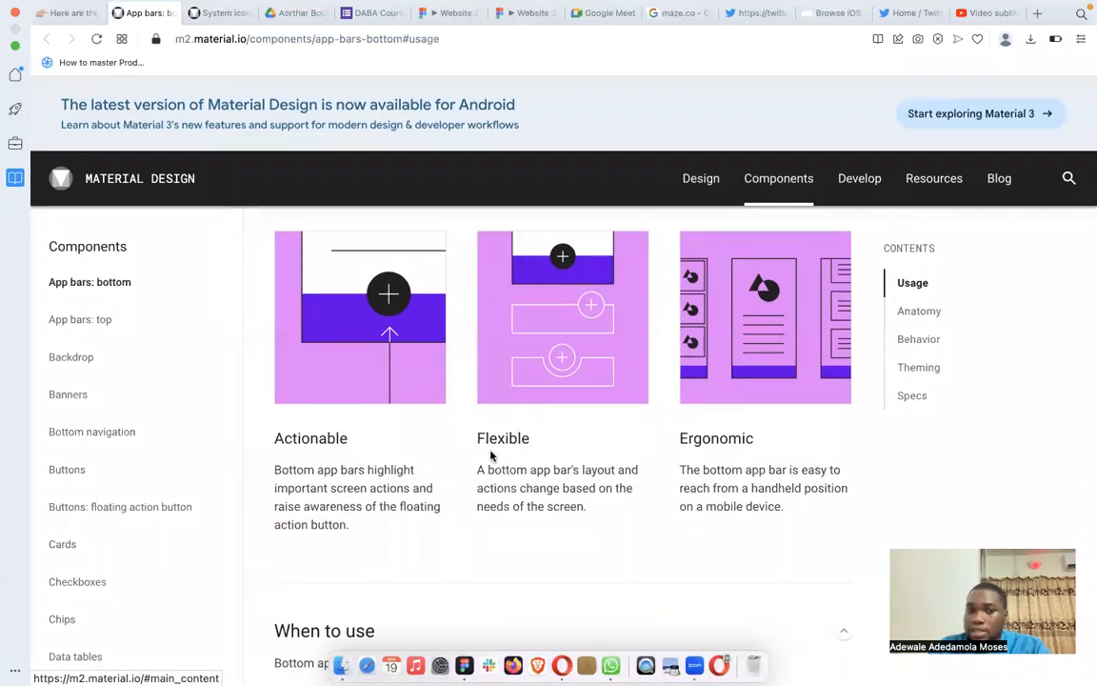
pyautogui.scroll(15, 489, 452)
pyautogui.scroll(-20, 490, 455)
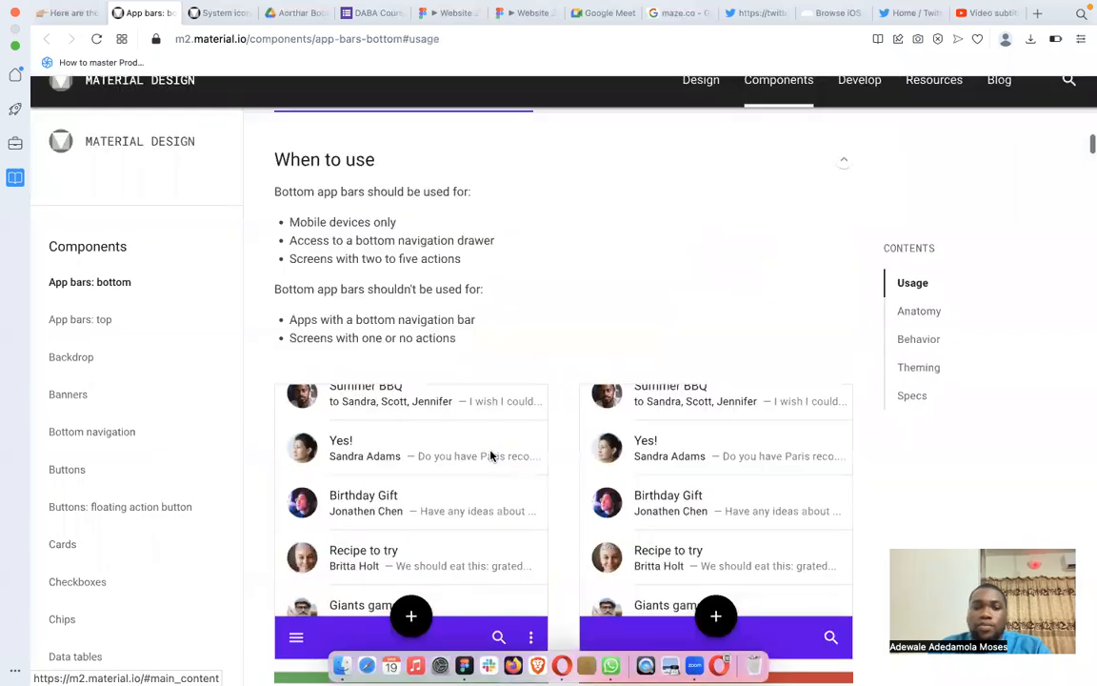
pyautogui.scroll(8, 490, 455)
# Return to the Here are the List page in Notion and review the component list through to Tooltips.
pyautogui.click(72, 19)
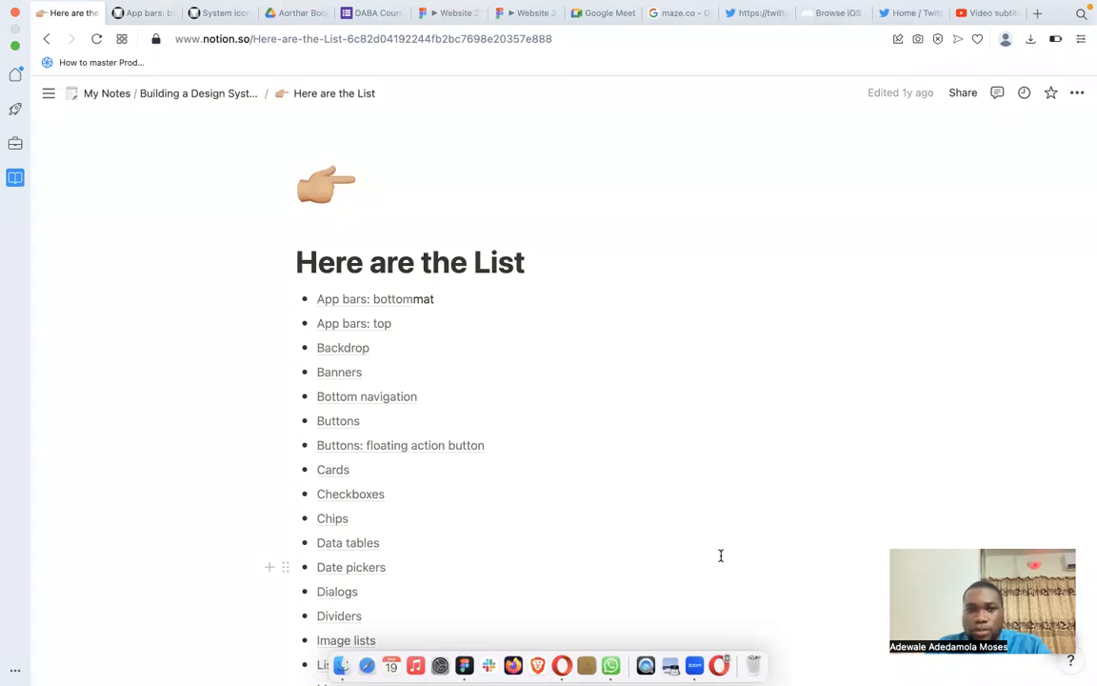
pyautogui.scroll(-2, 720, 555)
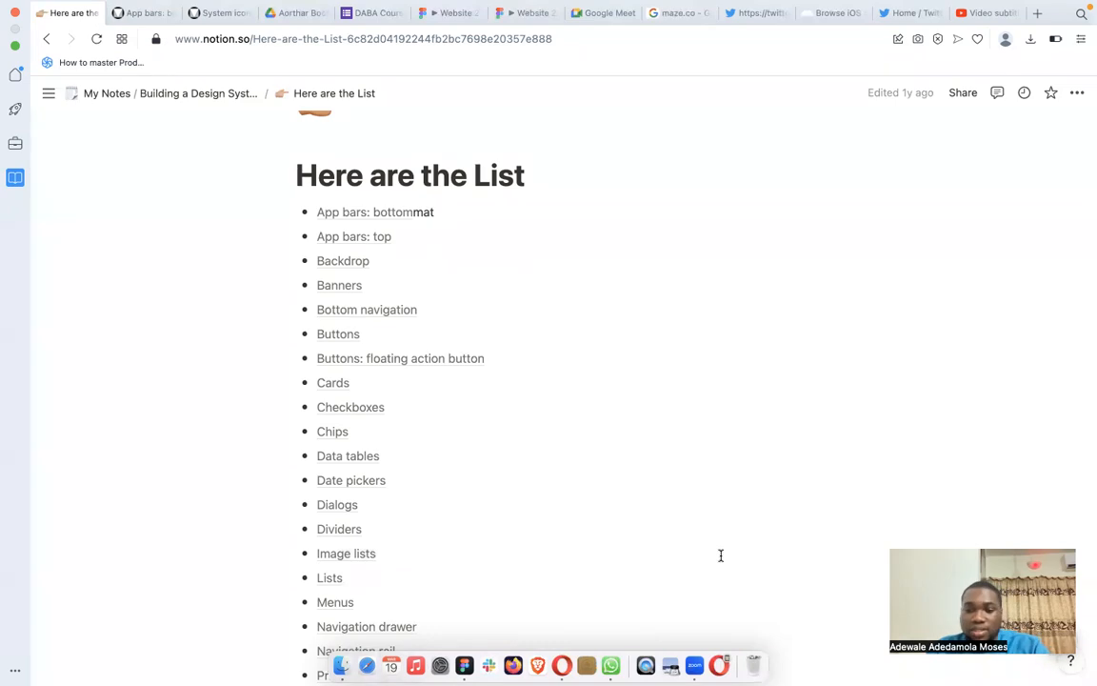
pyautogui.scroll(-5, 627, 505)
pyautogui.scroll(6, 628, 504)
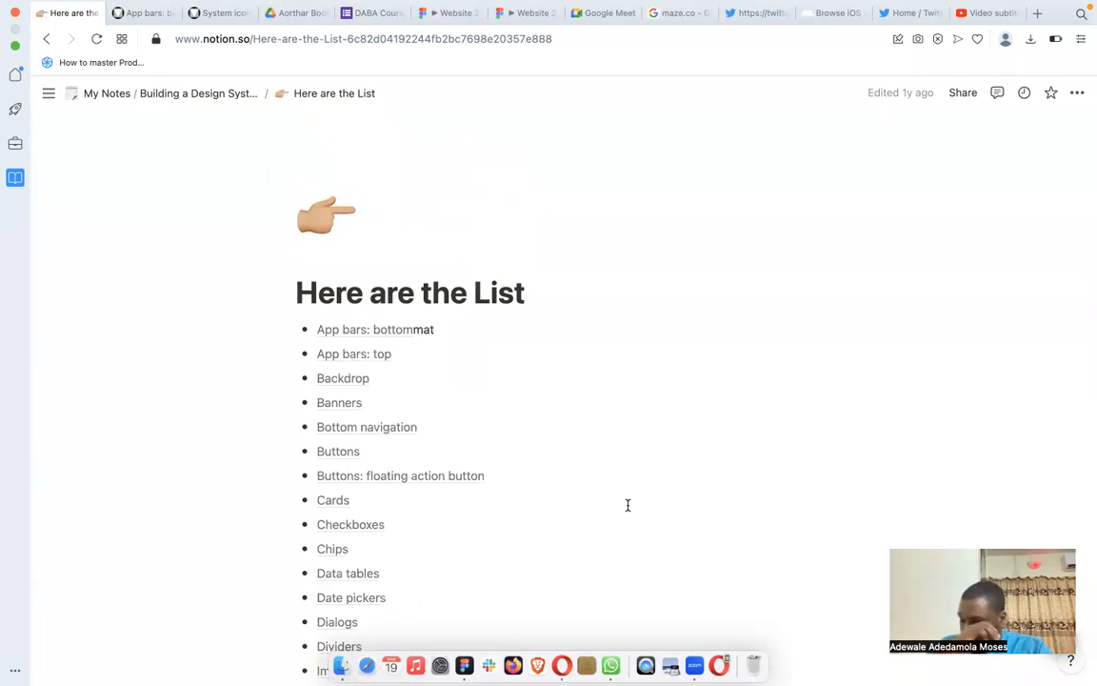
pyautogui.scroll(-5, 529, 544)
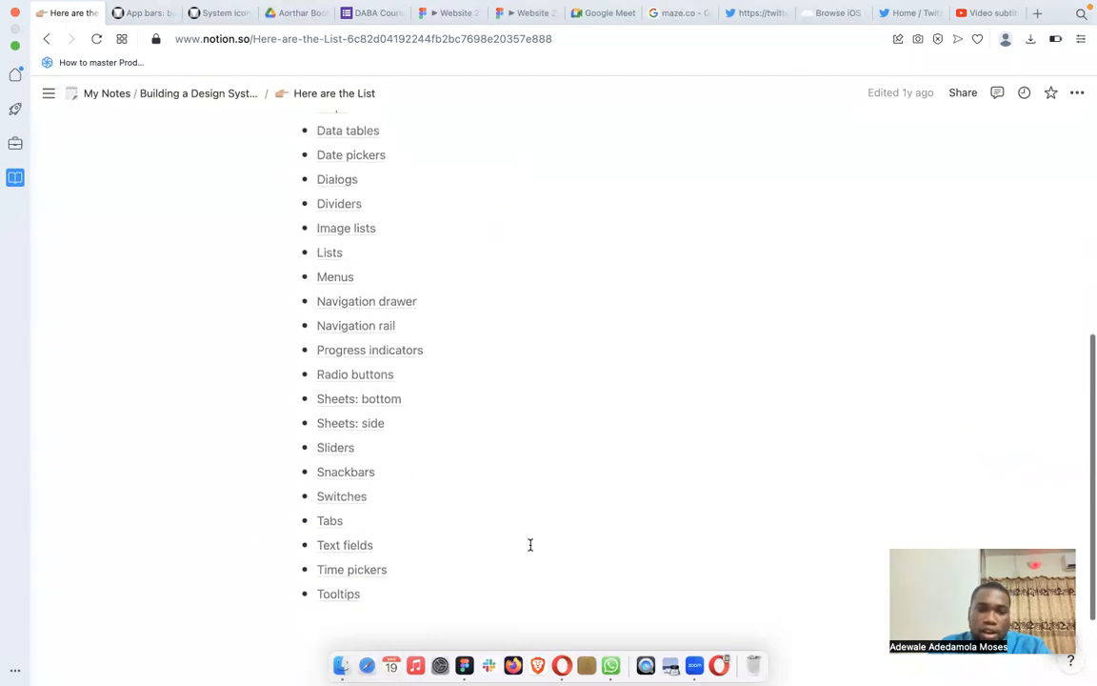
pyautogui.scroll(5, 531, 545)
pyautogui.scroll(-4, 436, 377)
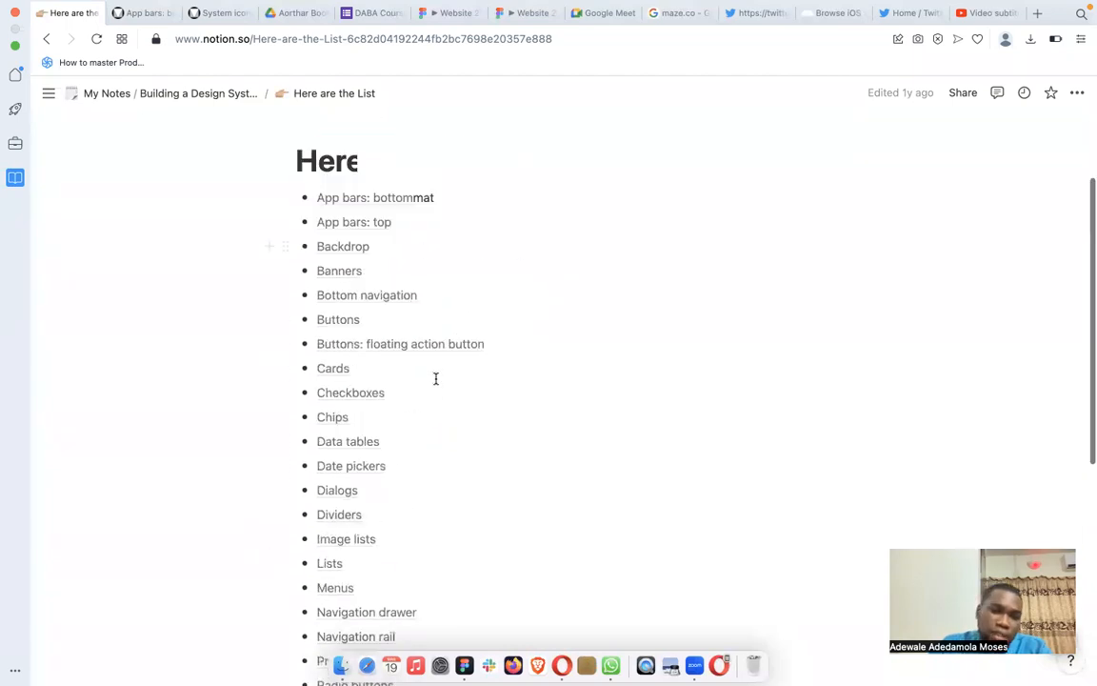
# Switch to the Component Library file in Figma and view its Alerts and Avatars component pages.
pyautogui.scroll(2, 436, 378)
pyautogui.scroll(4, 436, 378)
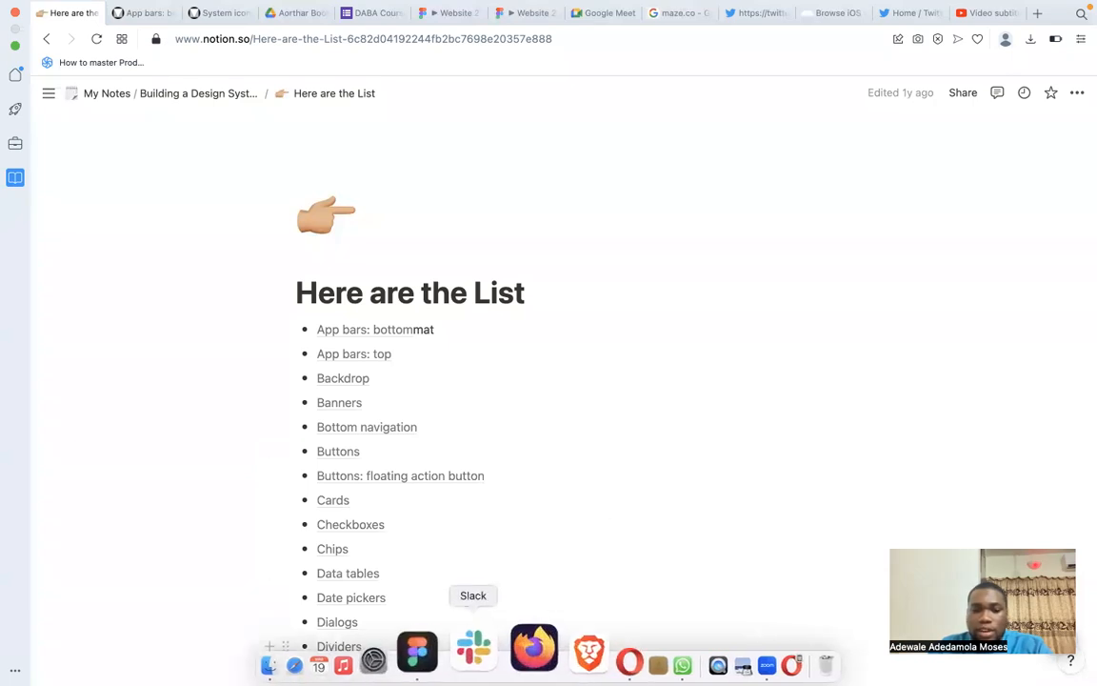
pyautogui.click(464, 657)
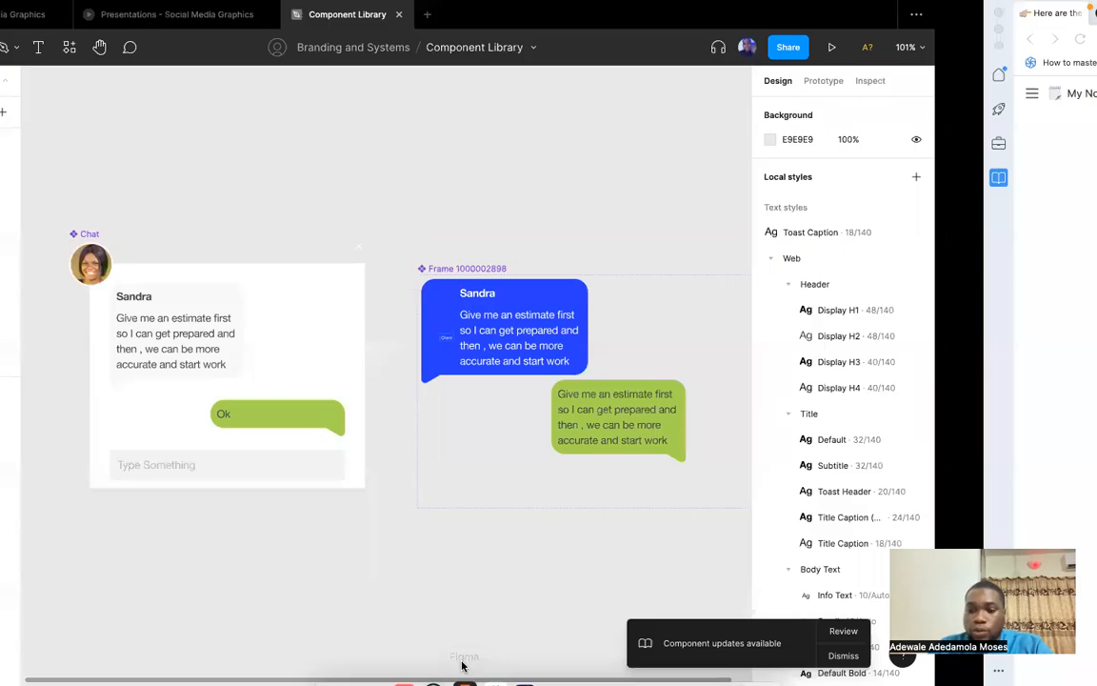
pyautogui.scroll(-10, 123, 313)
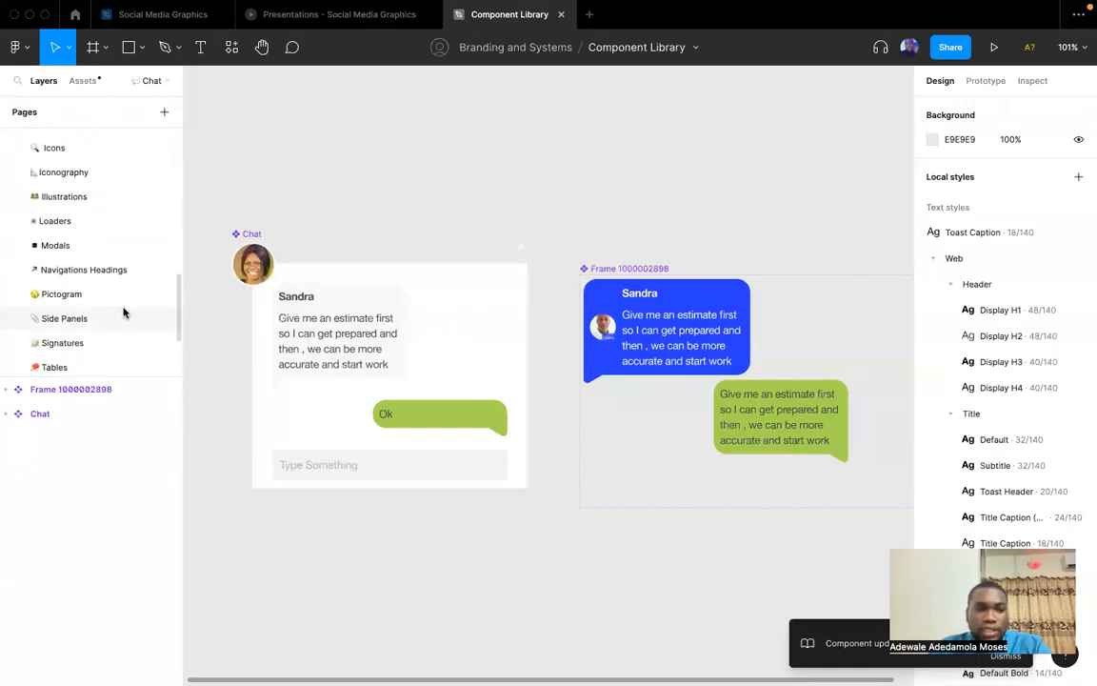
pyautogui.scroll(5, 101, 361)
pyautogui.scroll(5, 101, 361)
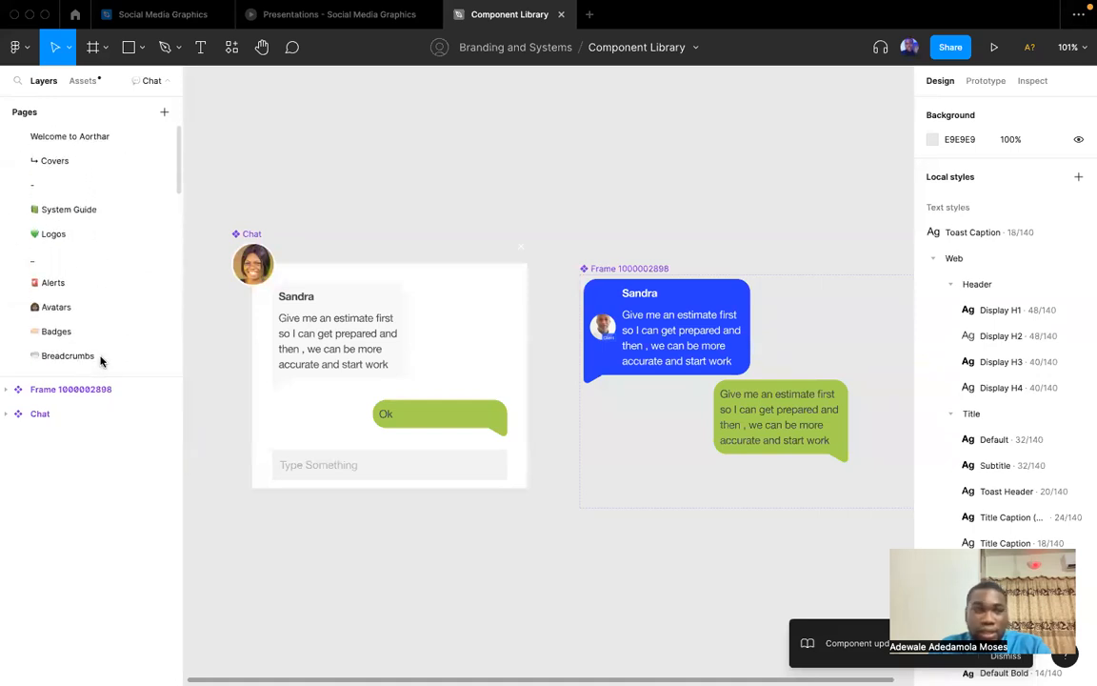
pyautogui.click(76, 284)
pyautogui.click(81, 306)
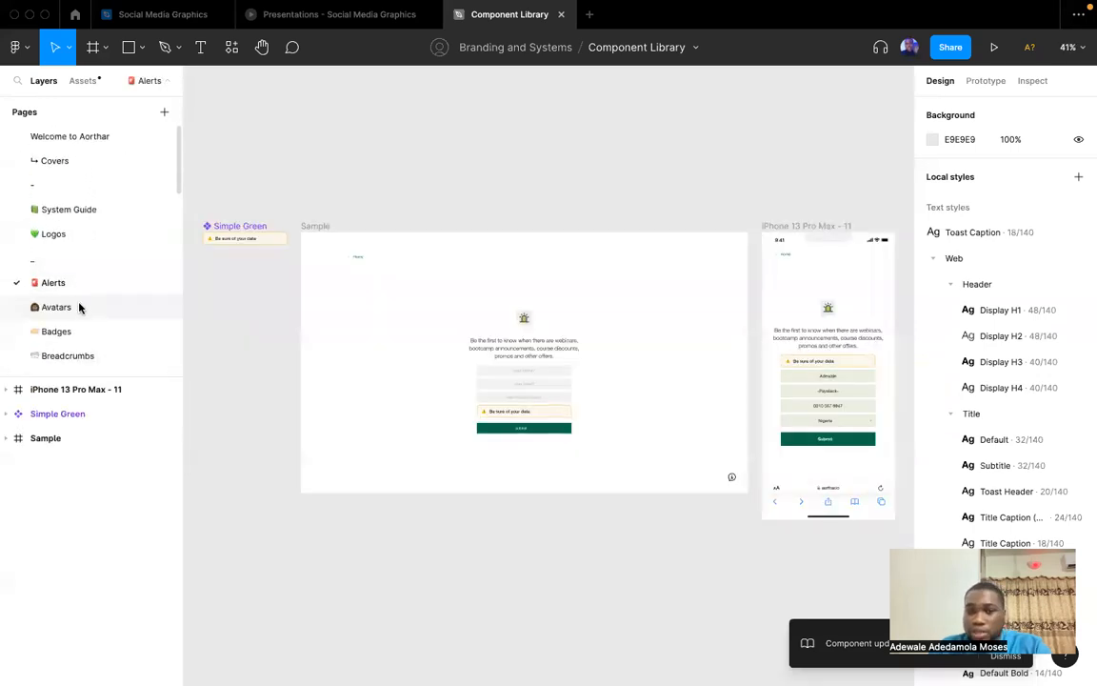
pyautogui.scroll(-2, 81, 305)
pyautogui.scroll(2, 80, 290)
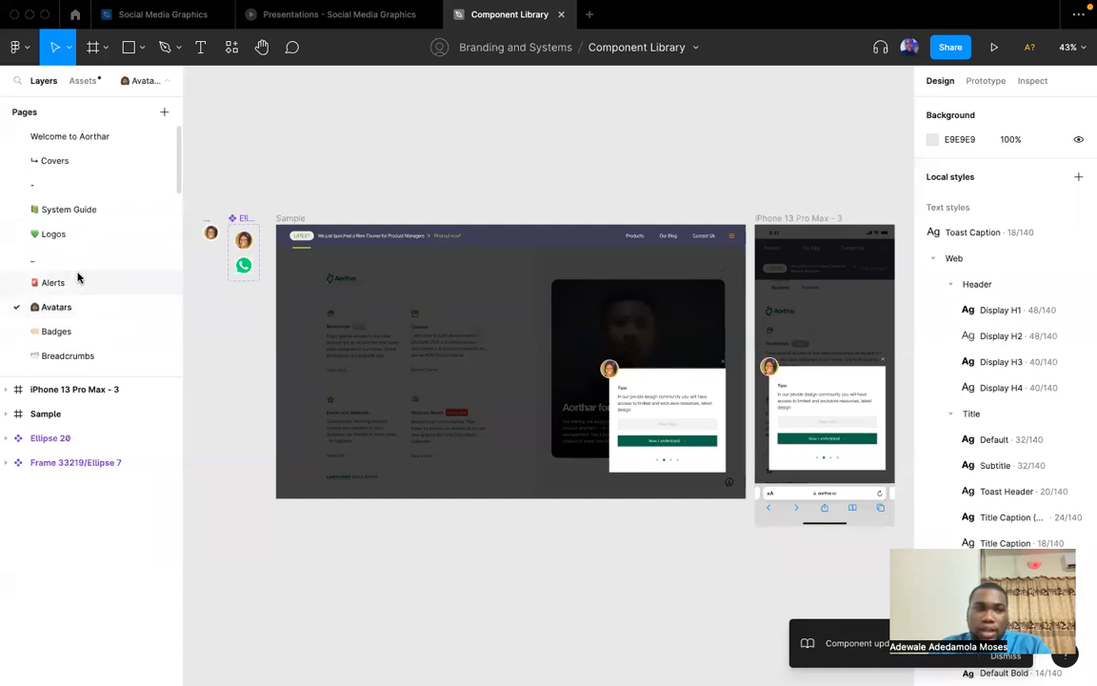
# Examine the Alerts, Avatars and Badges specs on the System Guide page, including their anatomy, properties and spacing.
pyautogui.click(59, 209)
pyautogui.hscroll(-2, 443, 228)
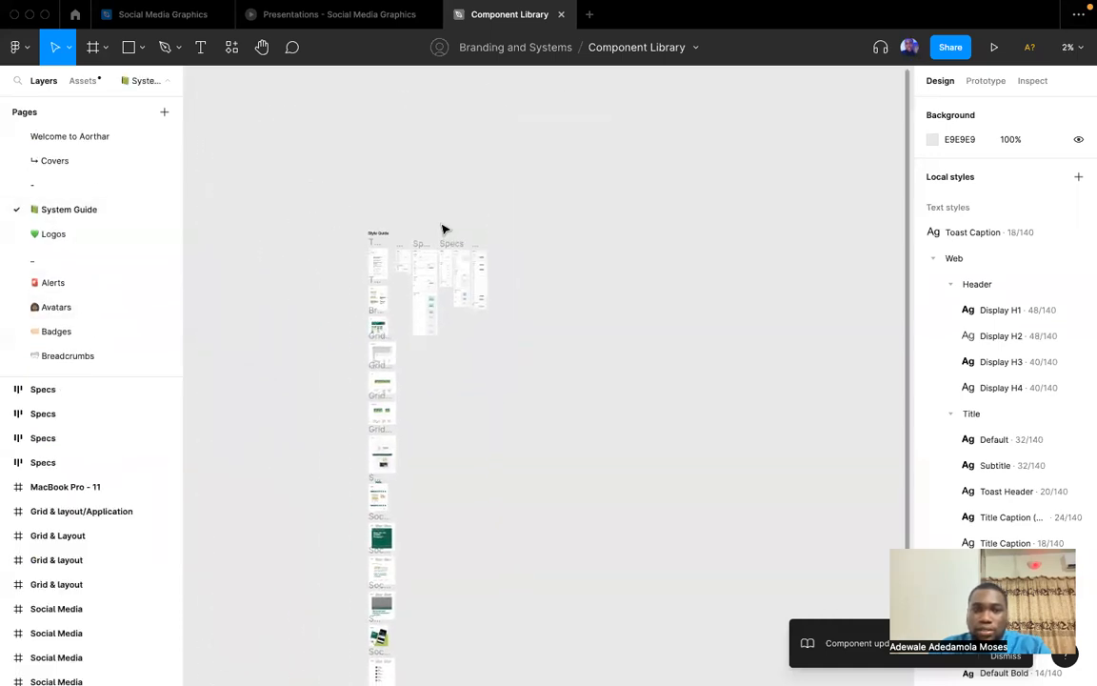
pyautogui.scroll(10, 411, 246)
pyautogui.scroll(-5, 586, 426)
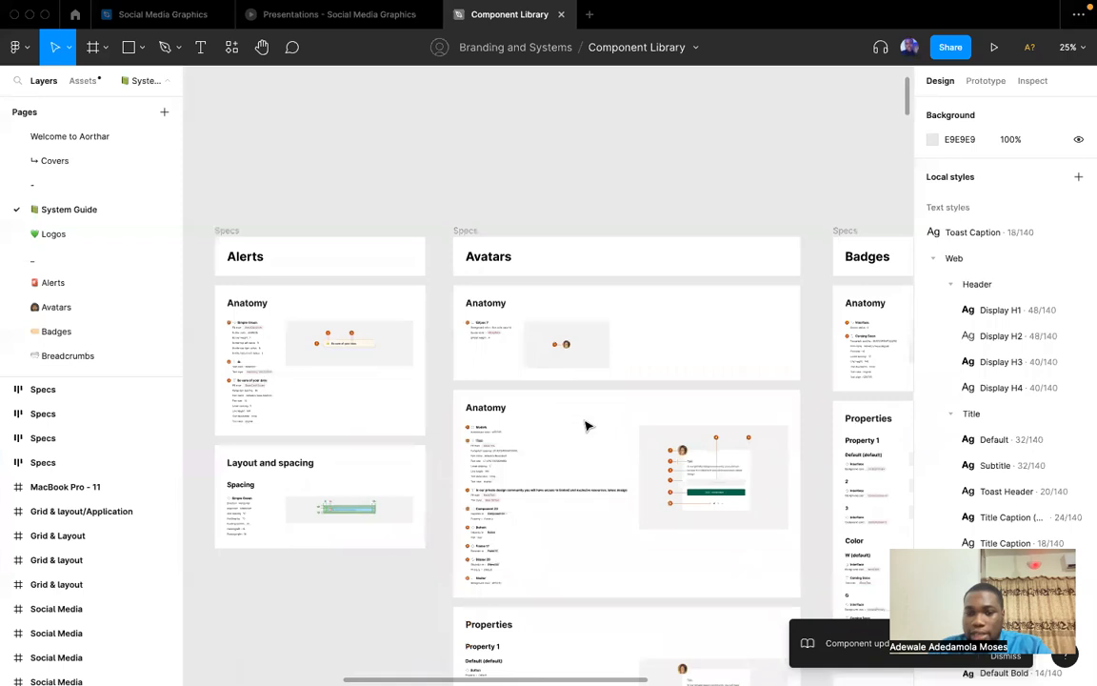
pyautogui.scroll(5, 613, 373)
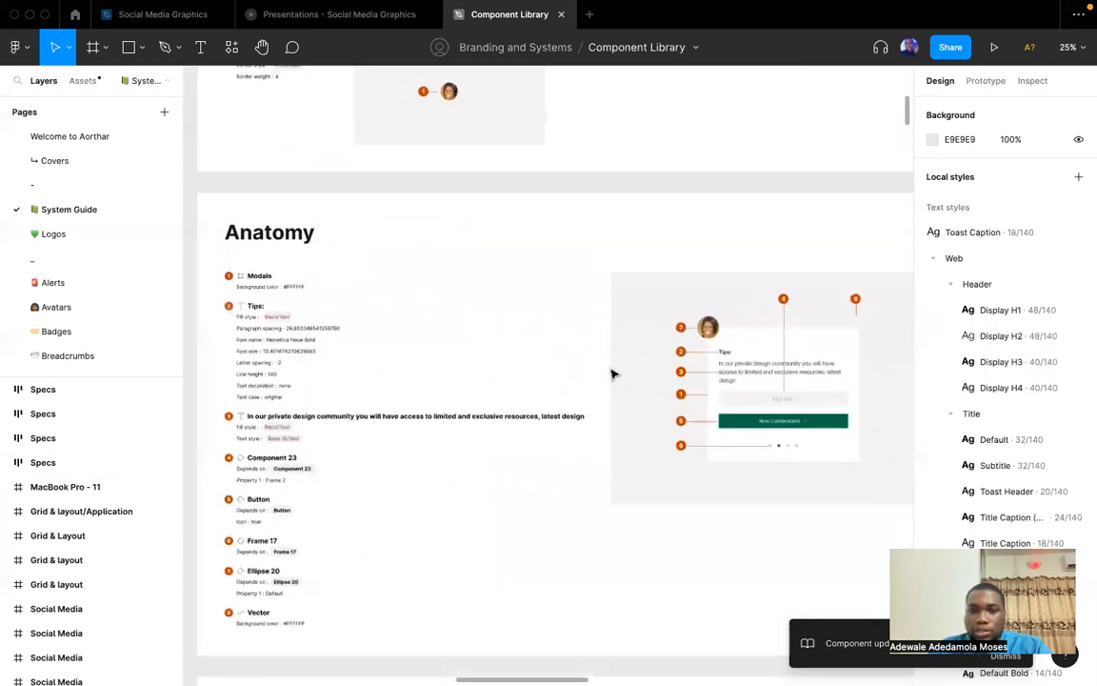
pyautogui.scroll(-3, 612, 374)
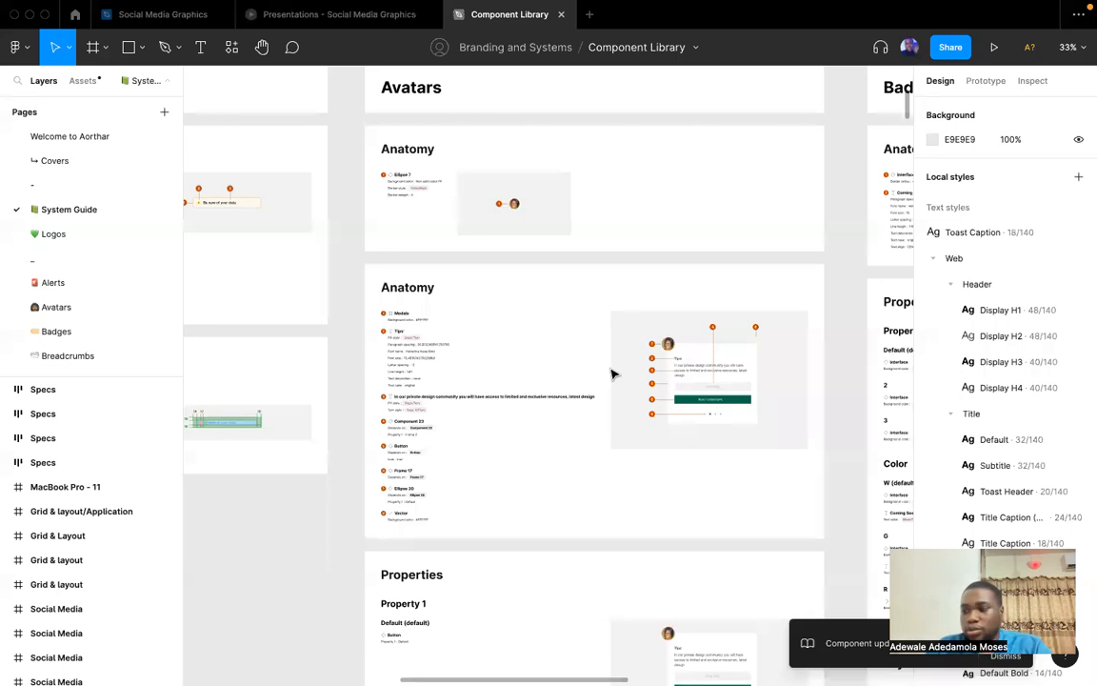
pyautogui.hscroll(10, 613, 374)
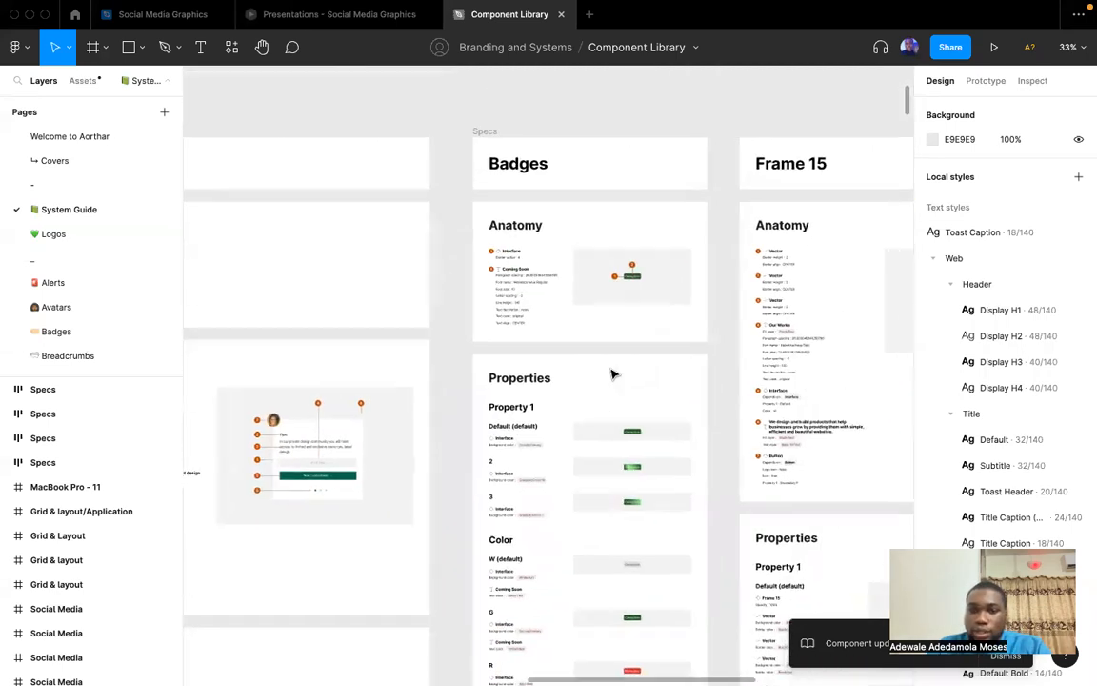
pyautogui.hscroll(-10, 613, 373)
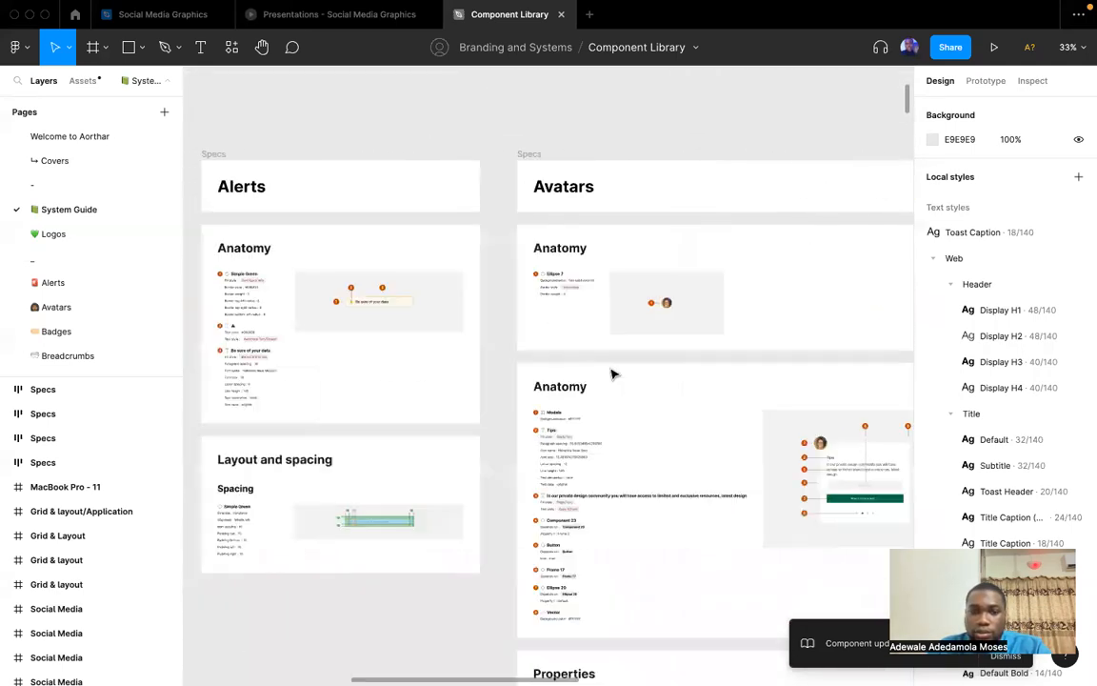
pyautogui.hscroll(5, 613, 373)
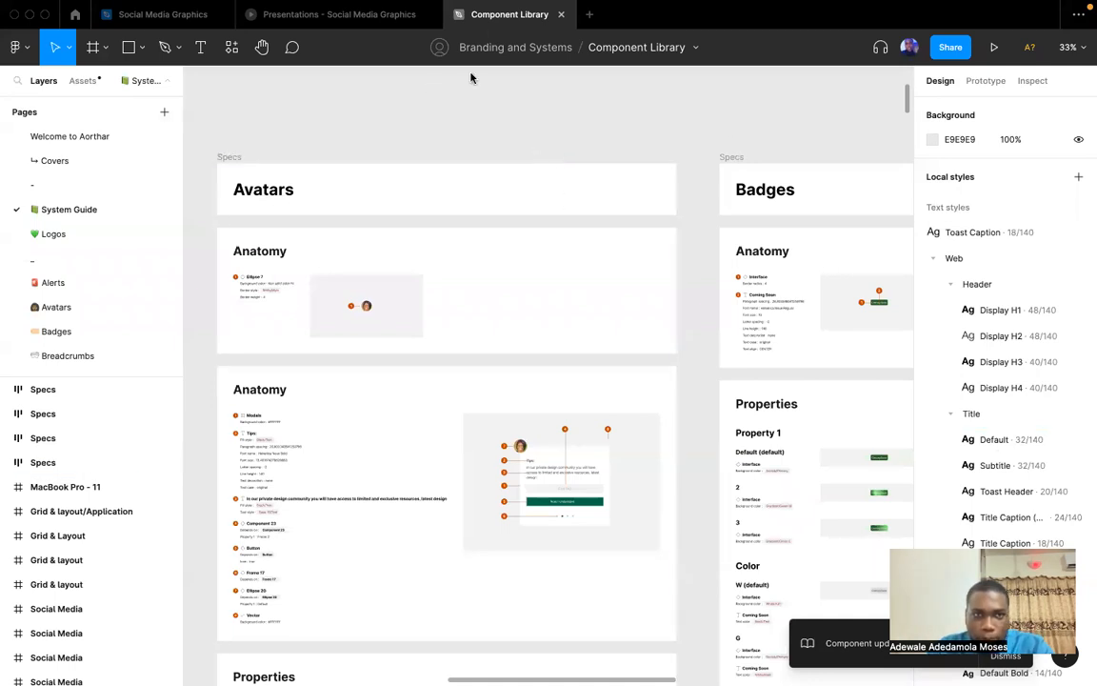
# Create a new design file and name it "Class 2".
pyautogui.click(590, 14)
pyautogui.click(391, 236)
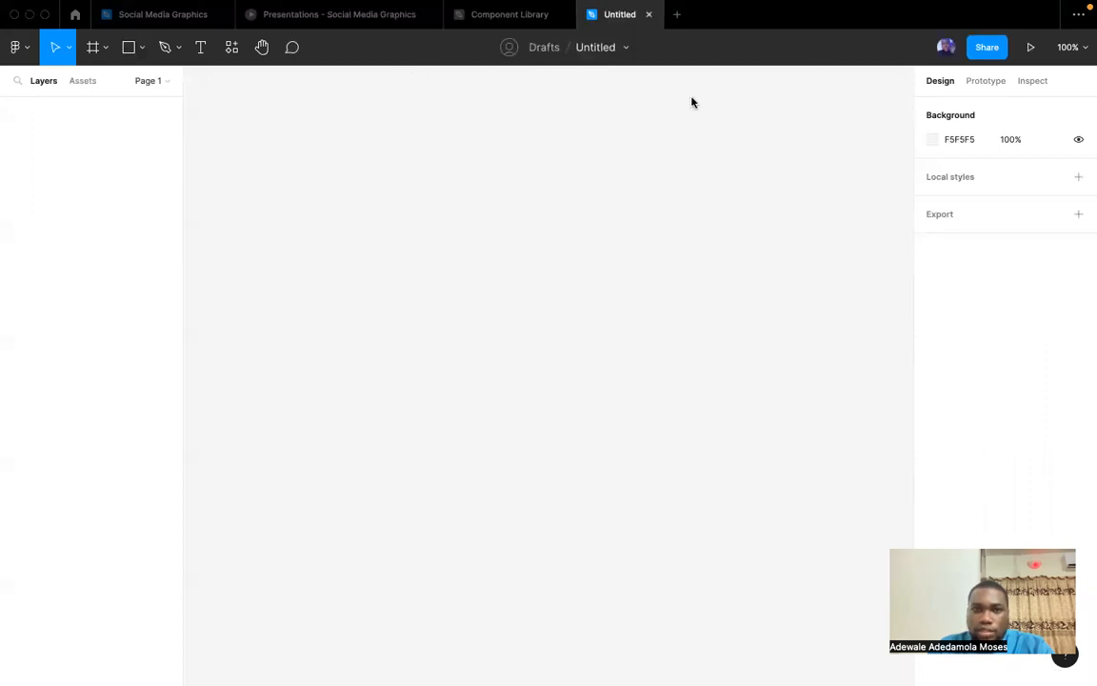
pyautogui.click(593, 48)
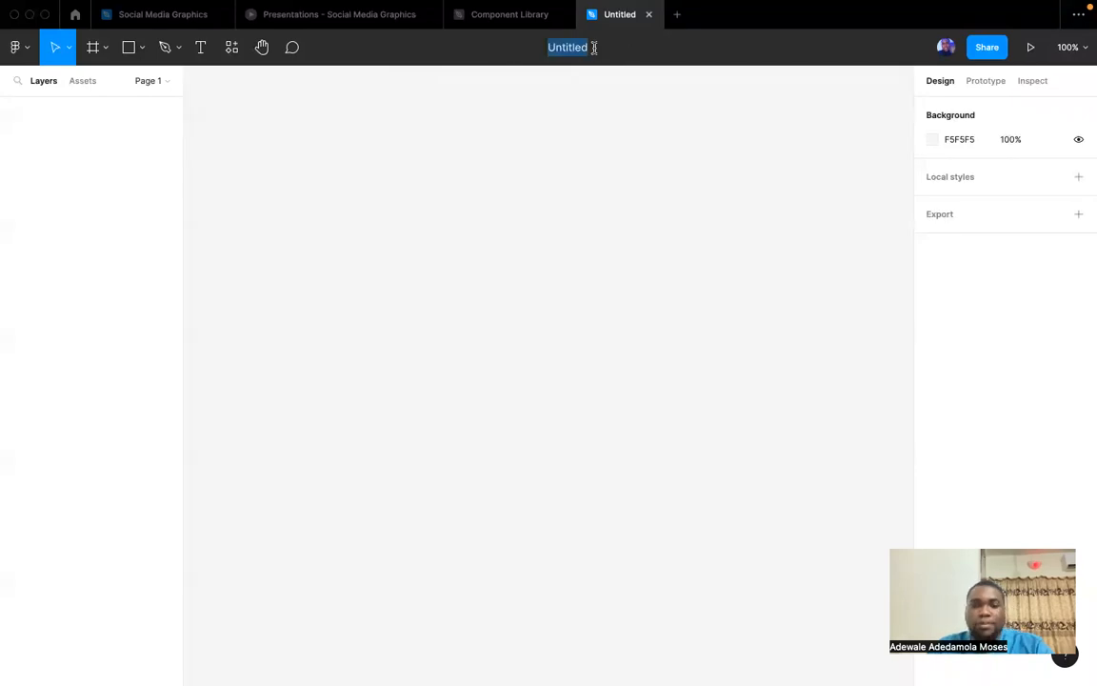
pyautogui.write('Class 2')
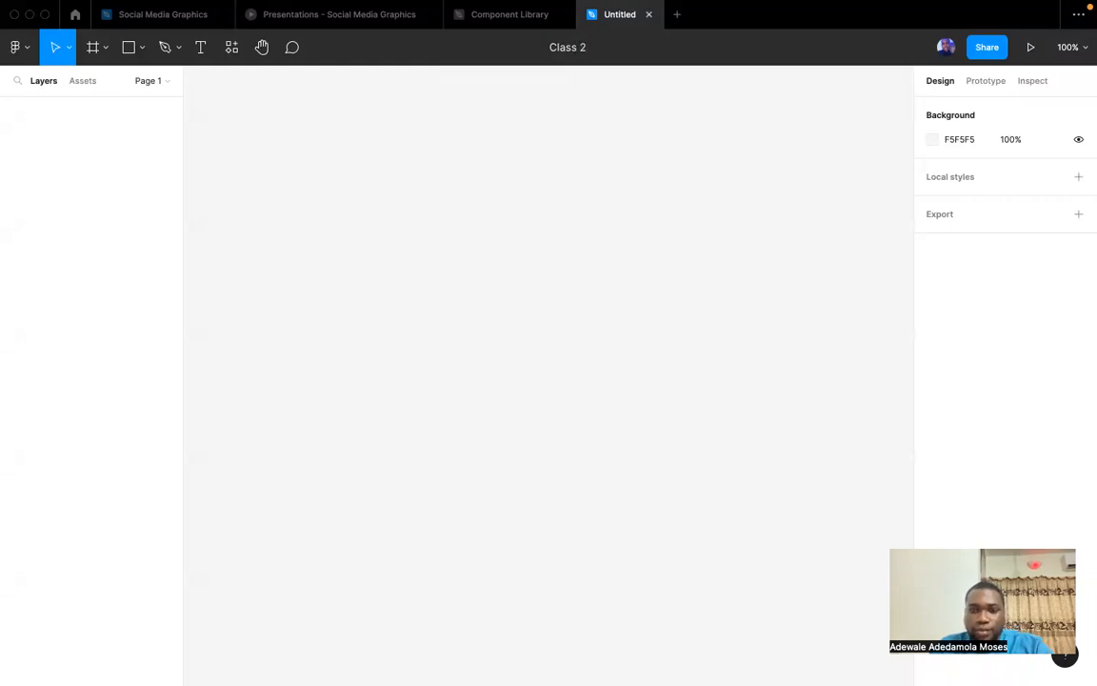
pyautogui.press('Return')
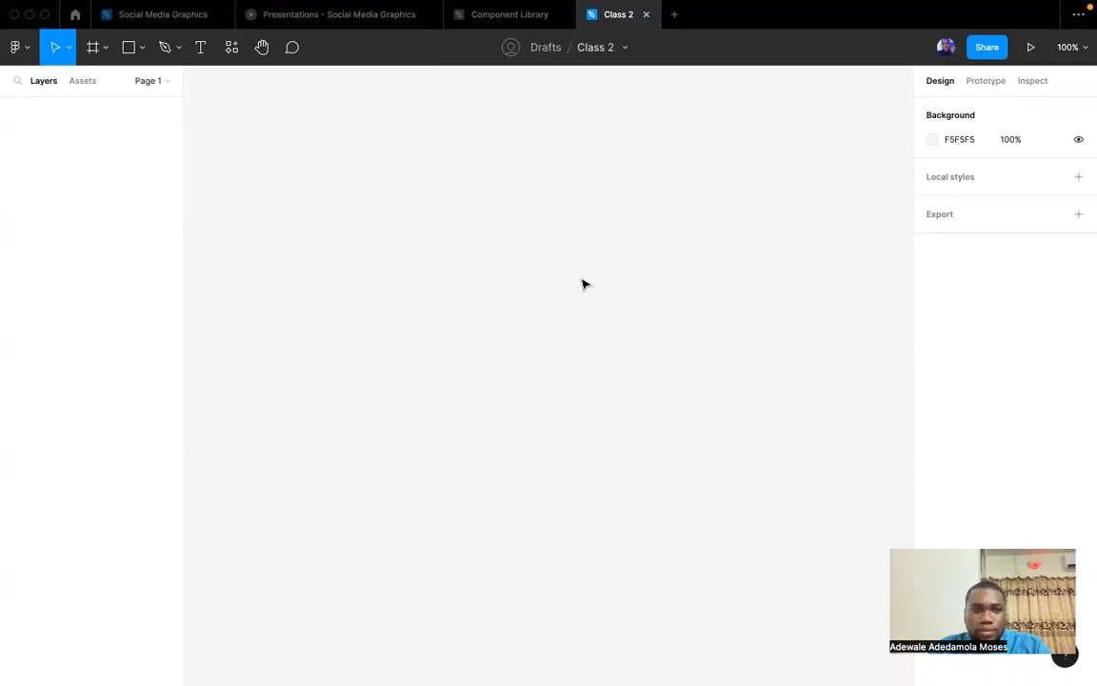
# Draw a frame about 557 × 300 on the empty canvas and fill it with dark blue 26438F.
pyautogui.click(92, 46)
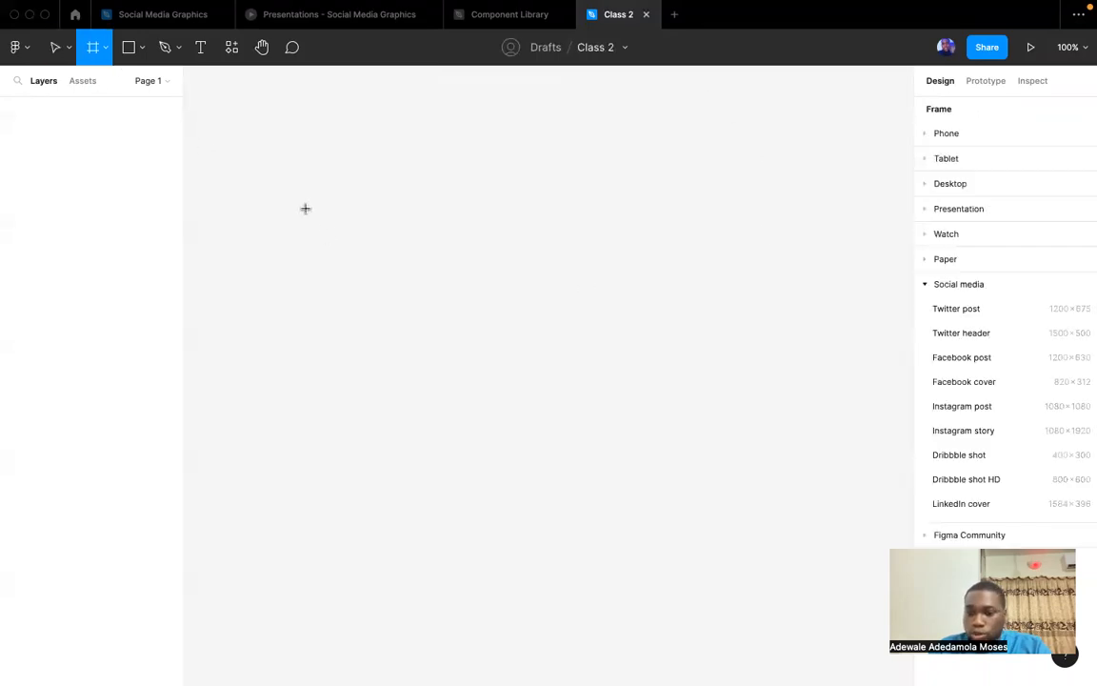
pyautogui.moveTo(305, 208); pyautogui.dragTo(730, 436)
pyautogui.click(934, 441)
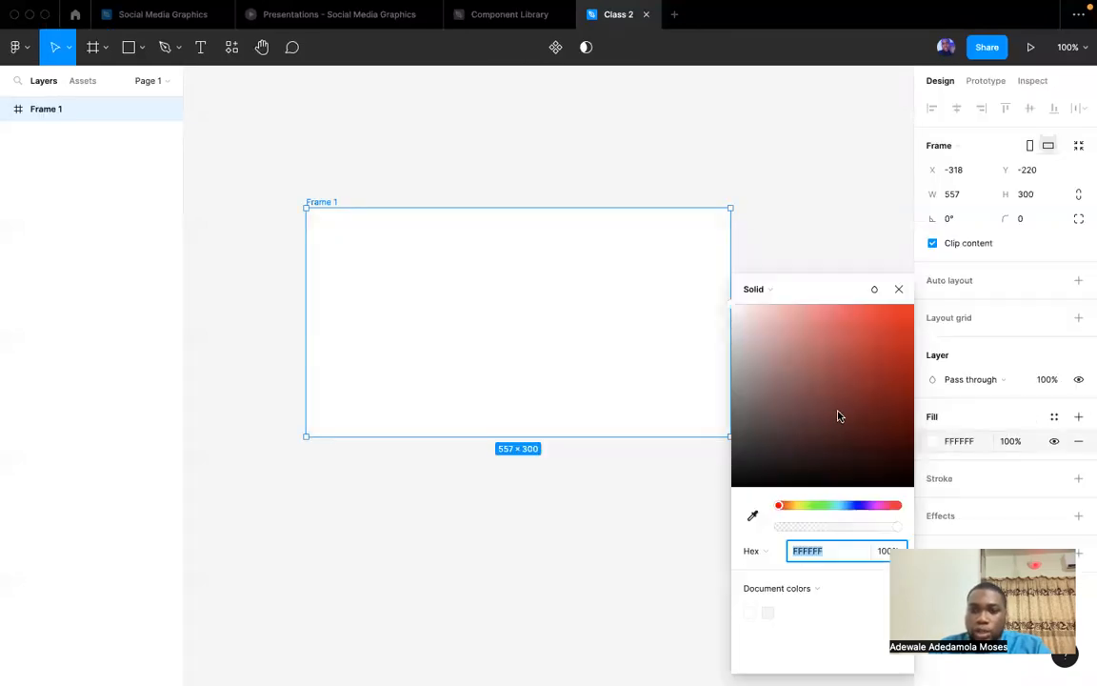
pyautogui.moveTo(837, 414); pyautogui.dragTo(836, 257)
pyautogui.click(897, 392)
pyautogui.click(852, 505)
pyautogui.moveTo(866, 394); pyautogui.dragTo(866, 386)
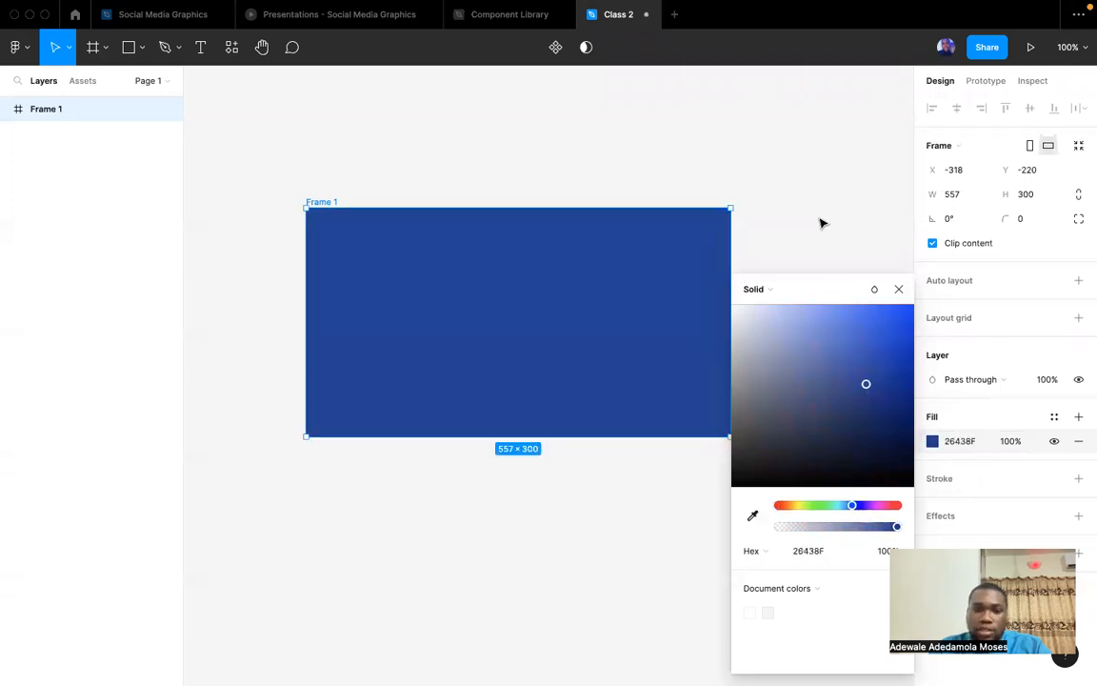
pyautogui.click(886, 284)
# Add the text "Class 2" inside the blue frame.
pyautogui.press('t')
pyautogui.click(453, 331)
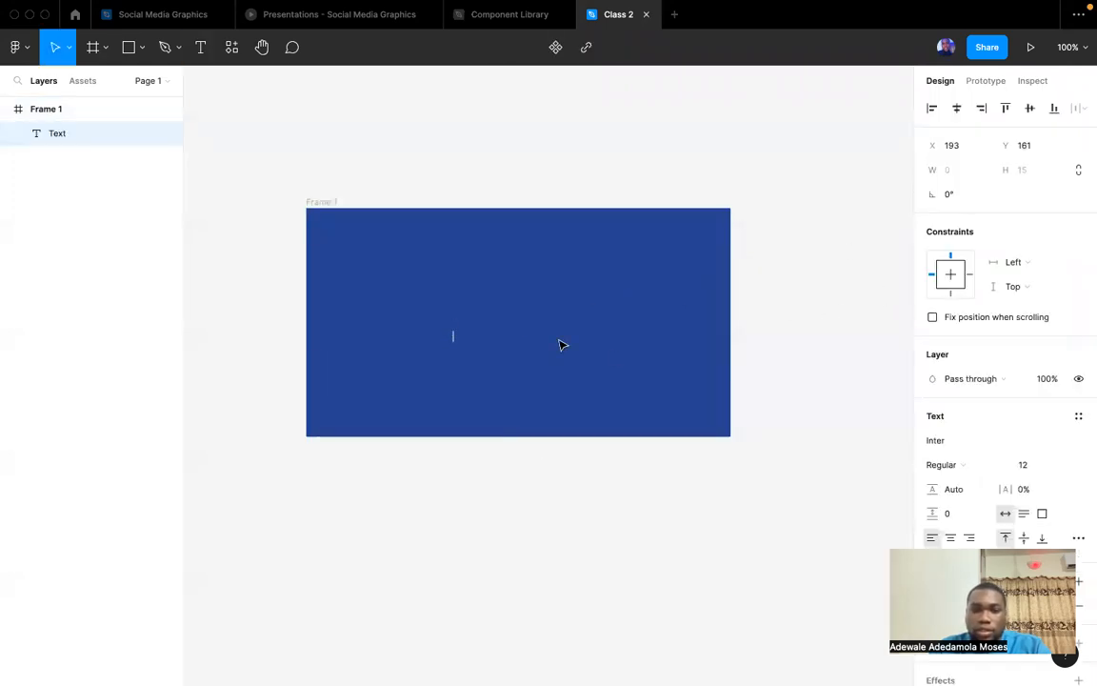
pyautogui.write('Class 2')
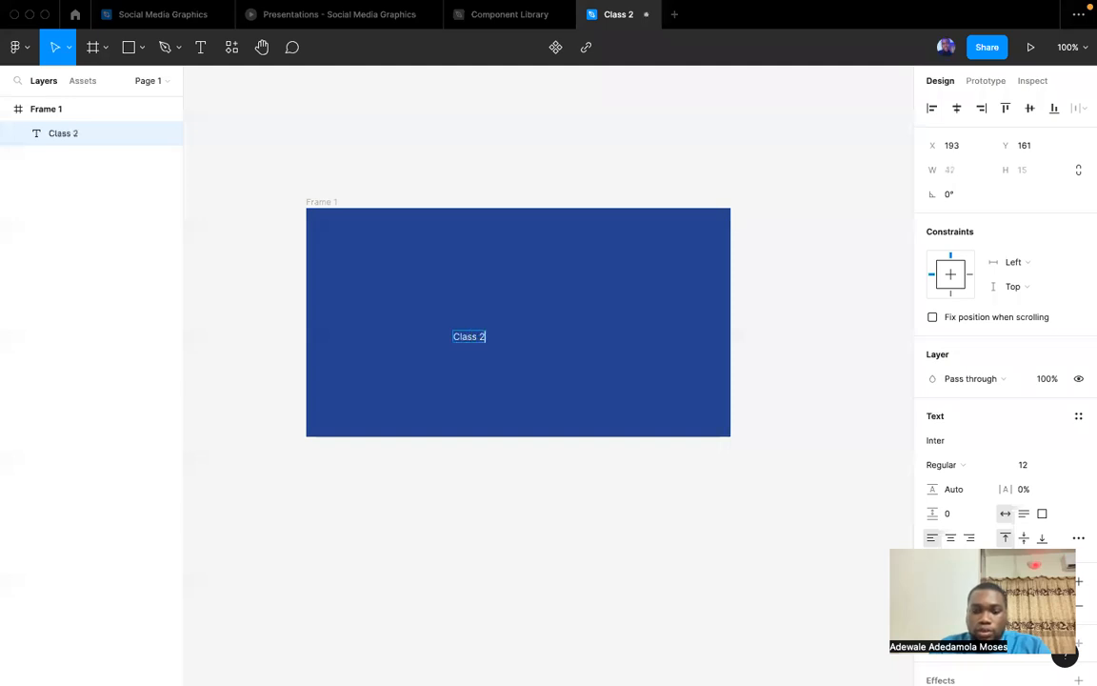
pyautogui.press('Escape')
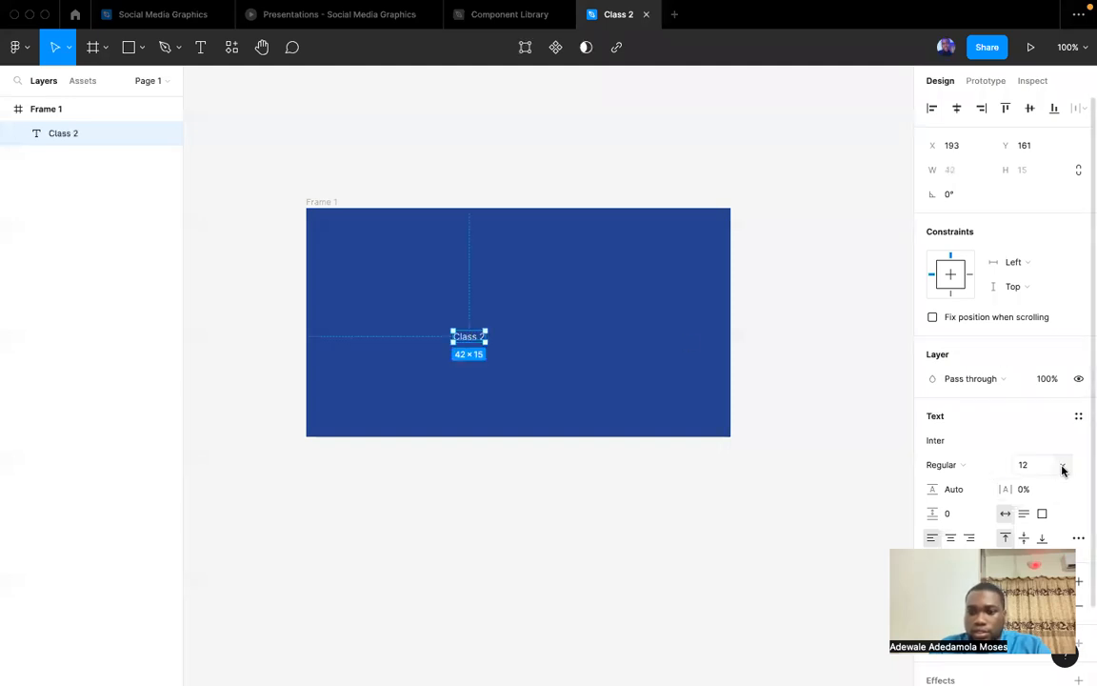
# Set the "Class 2" text to size 48 and bold, and centre it in the blue frame.
pyautogui.click(1060, 465)
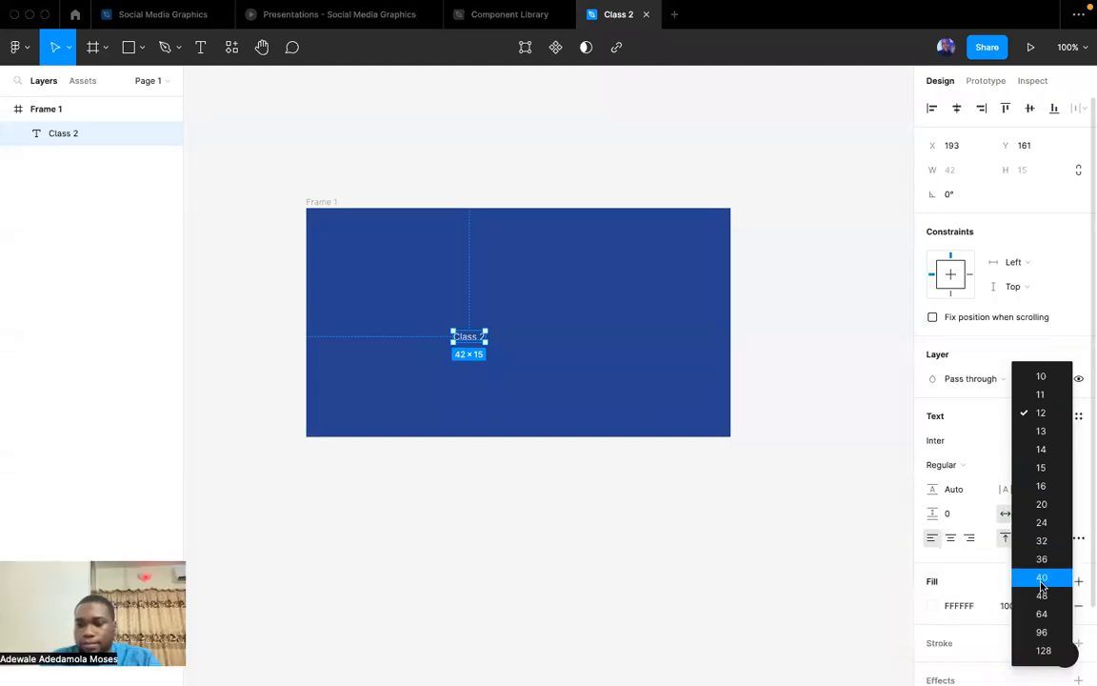
pyautogui.click(1041, 594)
pyautogui.click(725, 540)
pyautogui.click(541, 352)
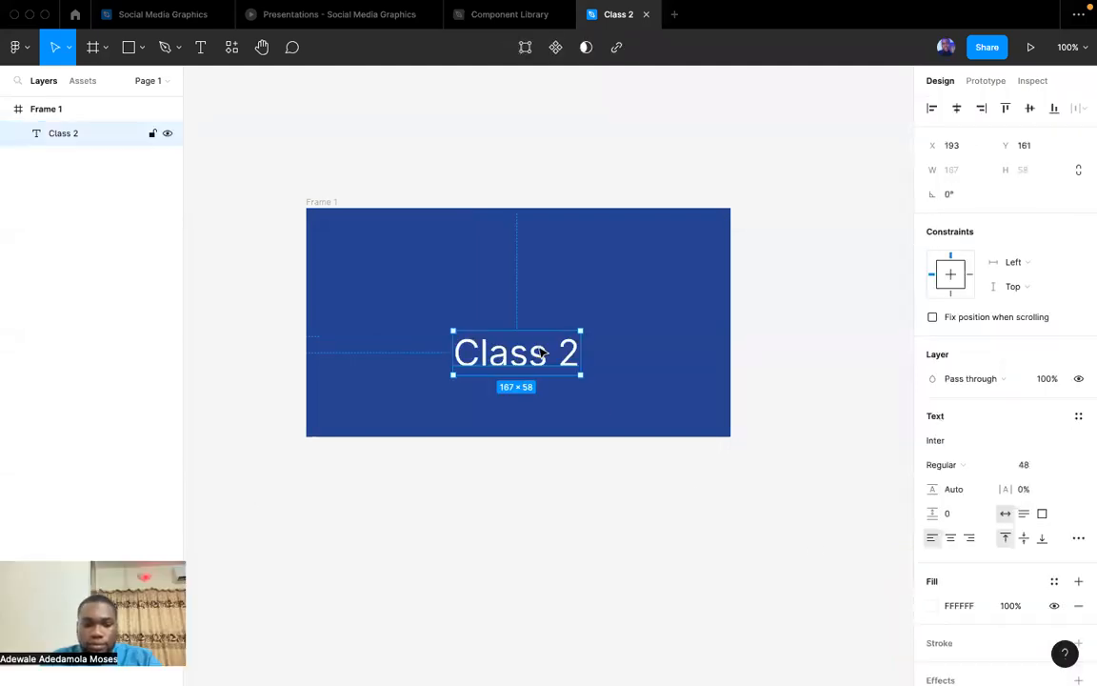
pyautogui.press('super+b')
pyautogui.moveTo(539, 351); pyautogui.dragTo(537, 337)
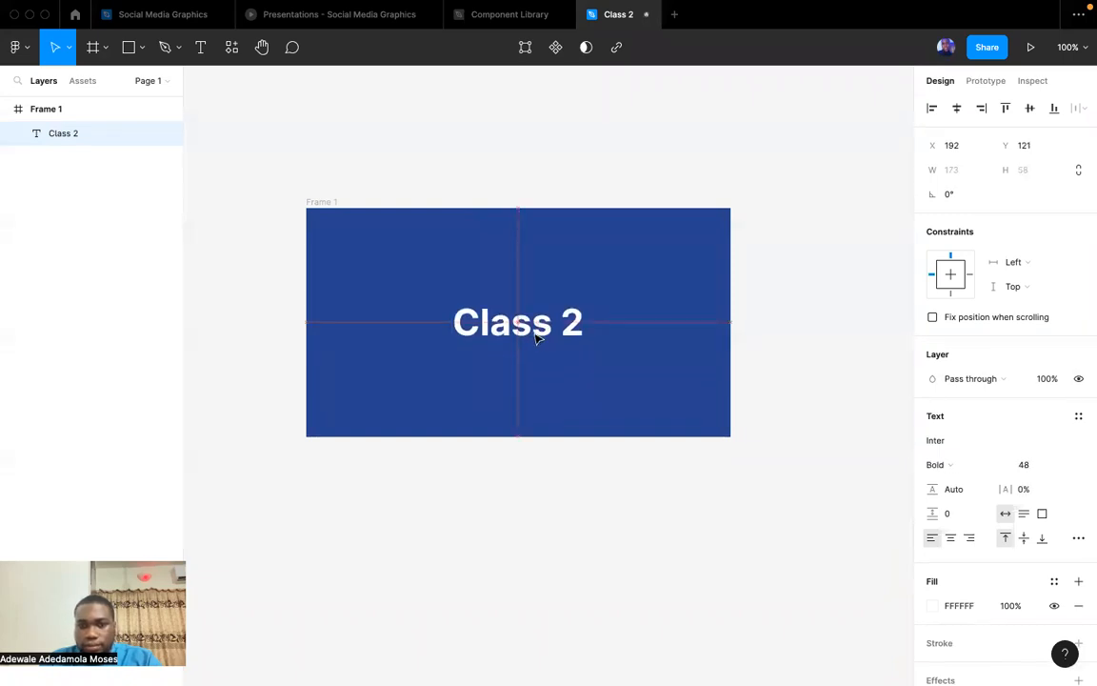
pyautogui.click(527, 439)
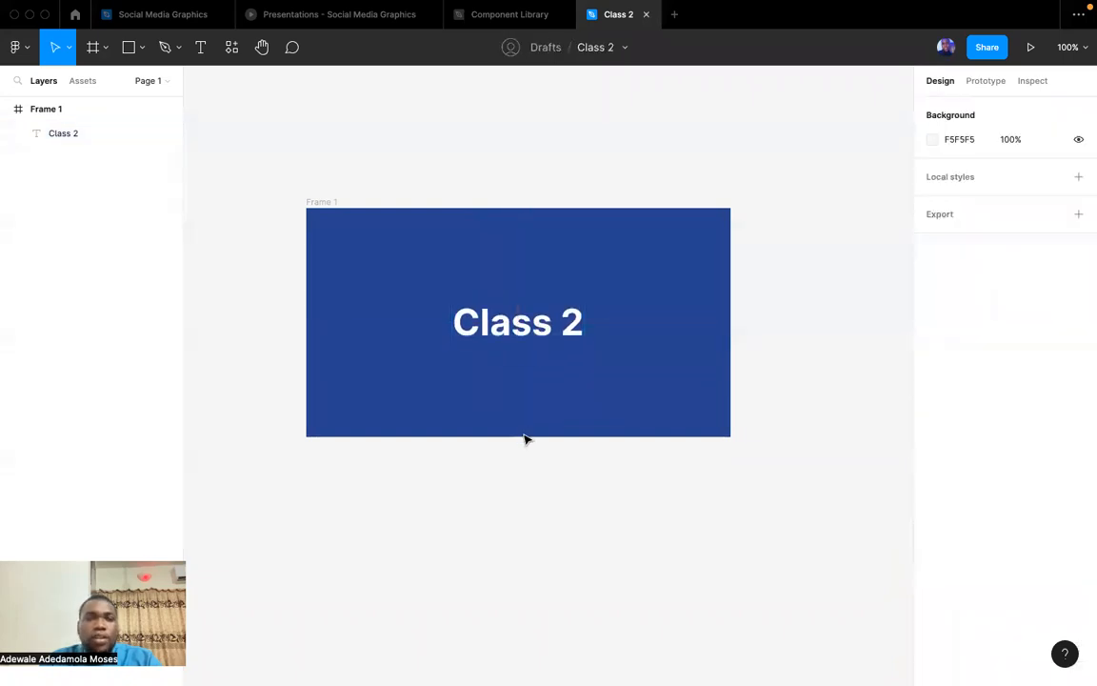
# Set the blue frame as the file's thumbnail and check it among the recently viewed files, returning to the Class 2 file.
pyautogui.click(321, 204)
pyautogui.rightClick(321, 203)
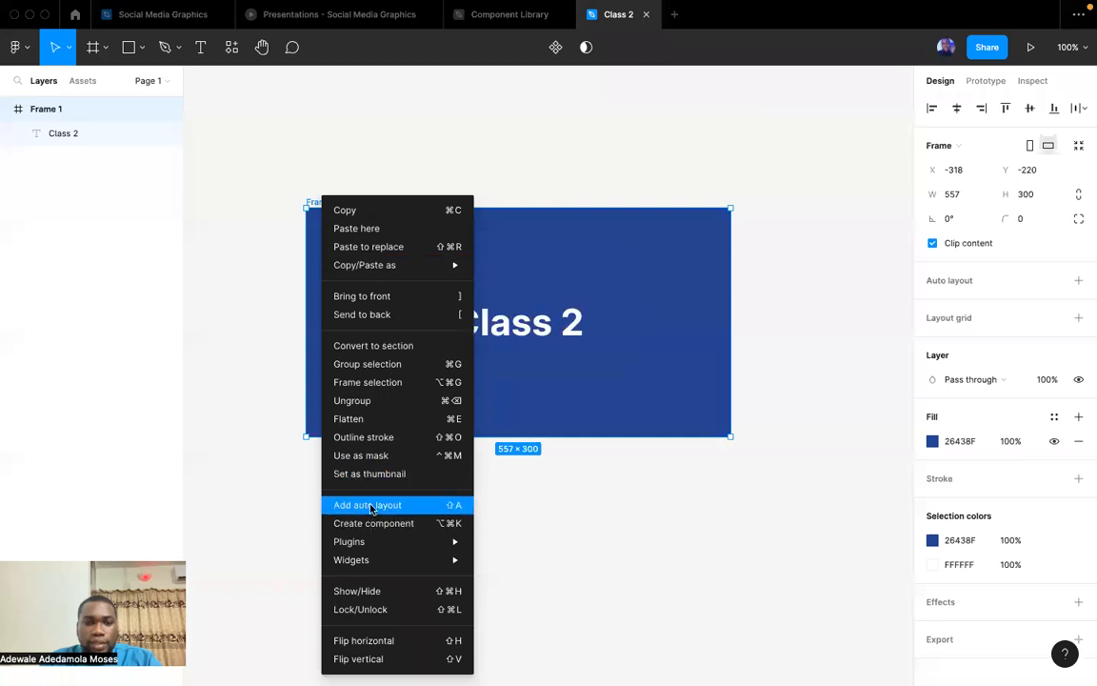
pyautogui.click(369, 473)
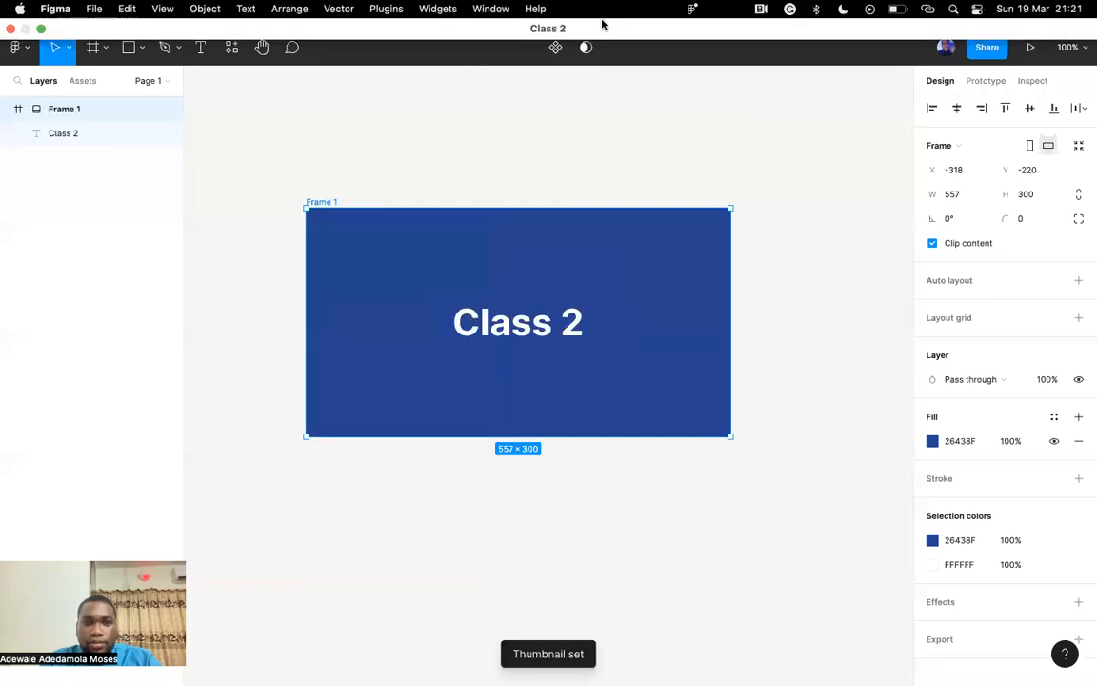
pyautogui.click(446, 546)
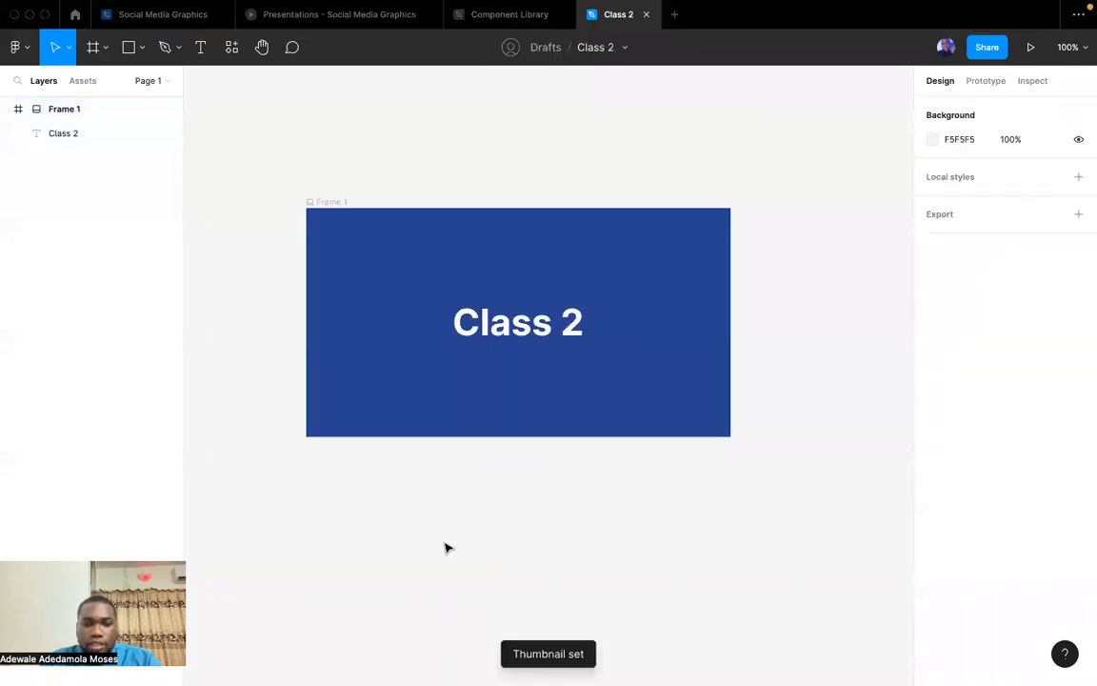
pyautogui.click(75, 15)
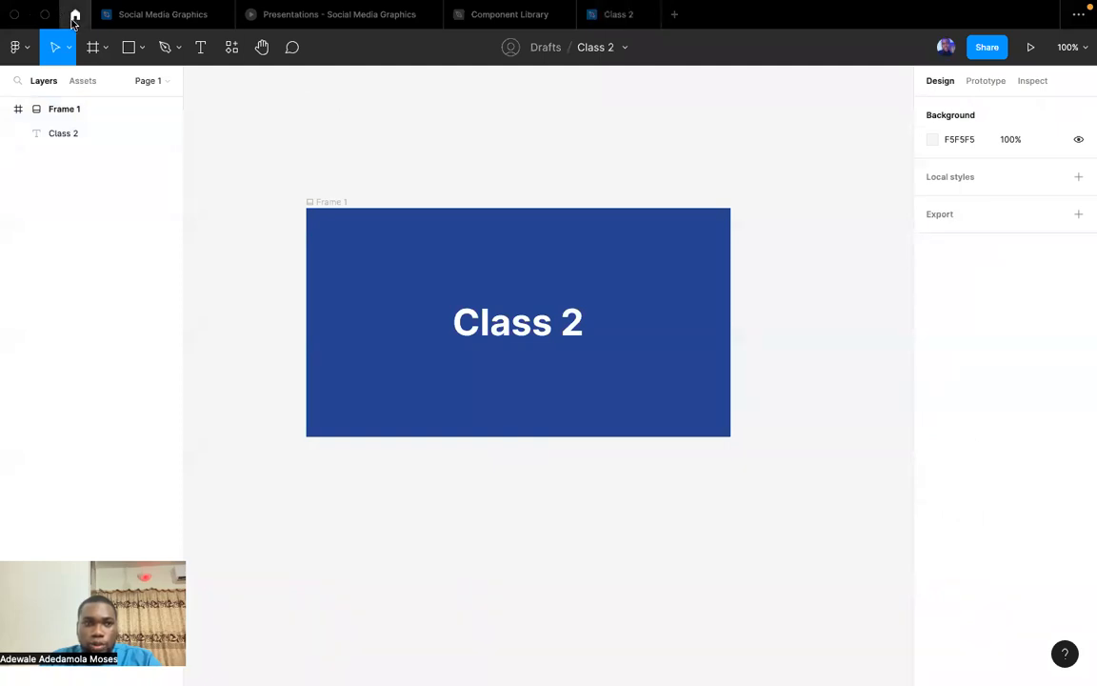
pyautogui.click(619, 17)
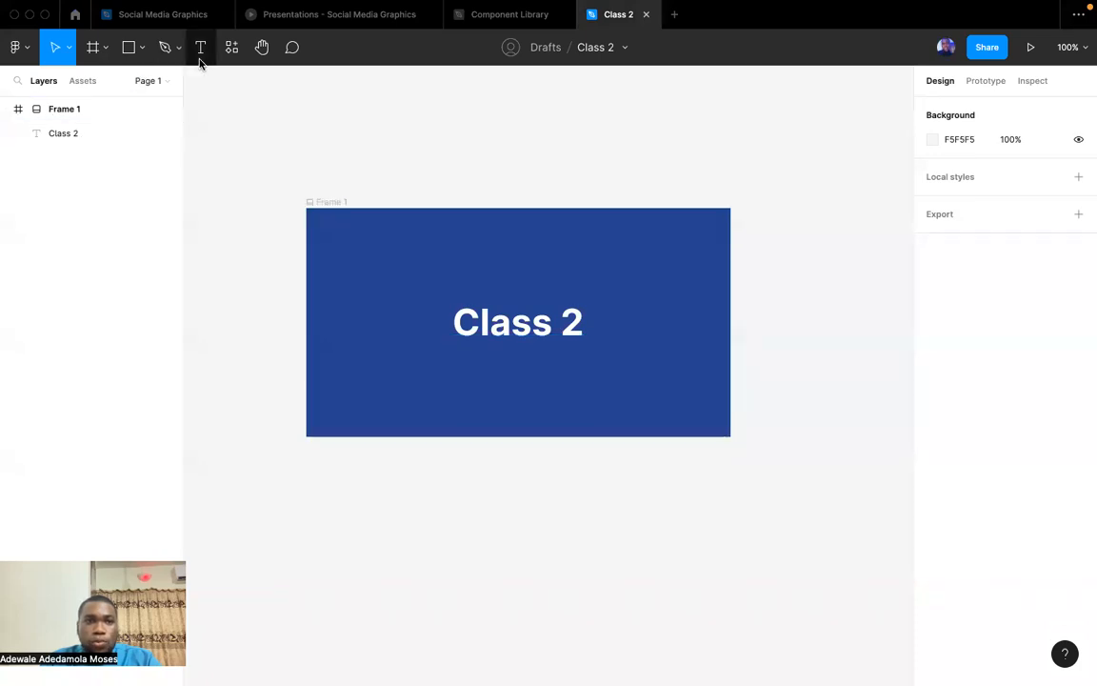
# Add a second page to the file and name it "Components".
pyautogui.click(160, 82)
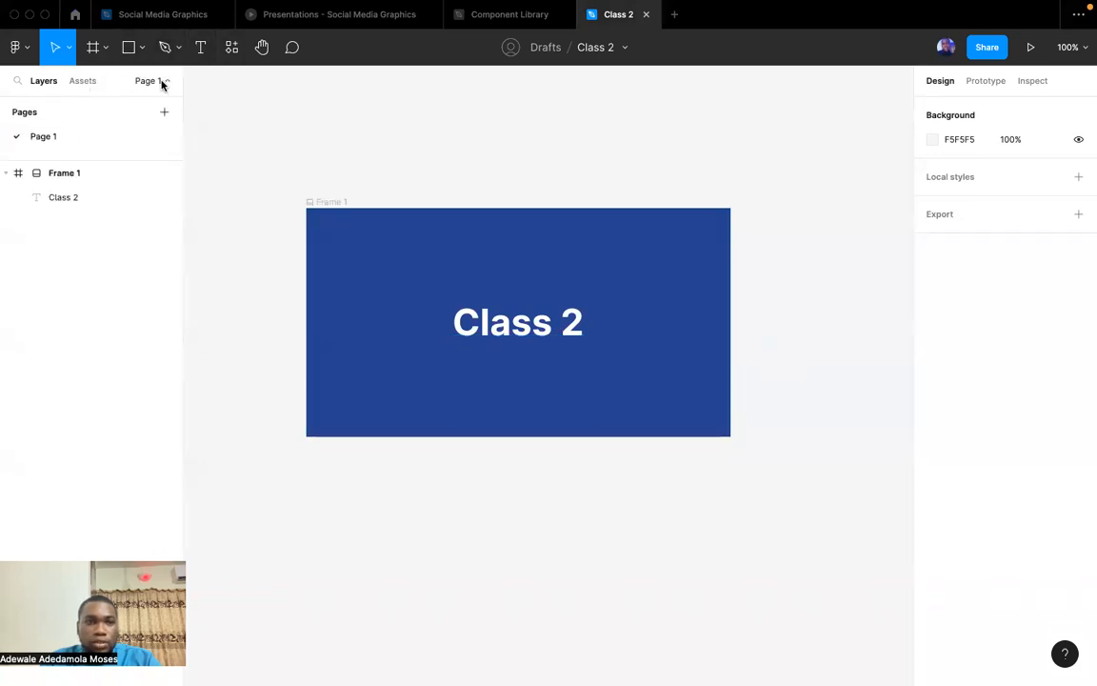
pyautogui.click(163, 111)
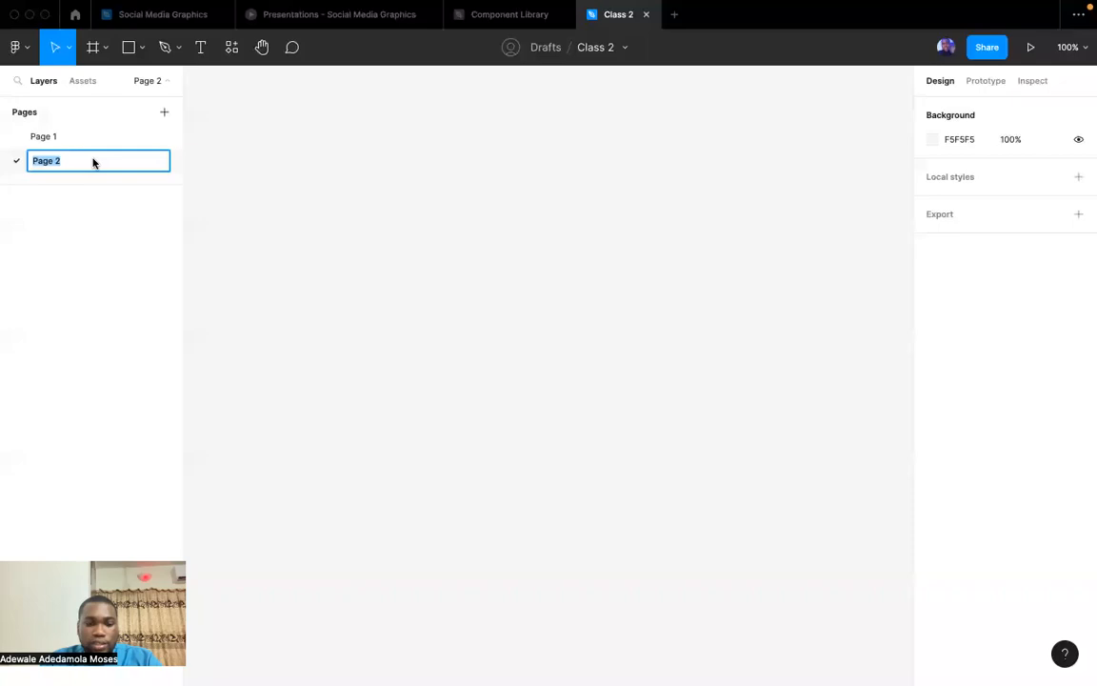
pyautogui.write('Components')
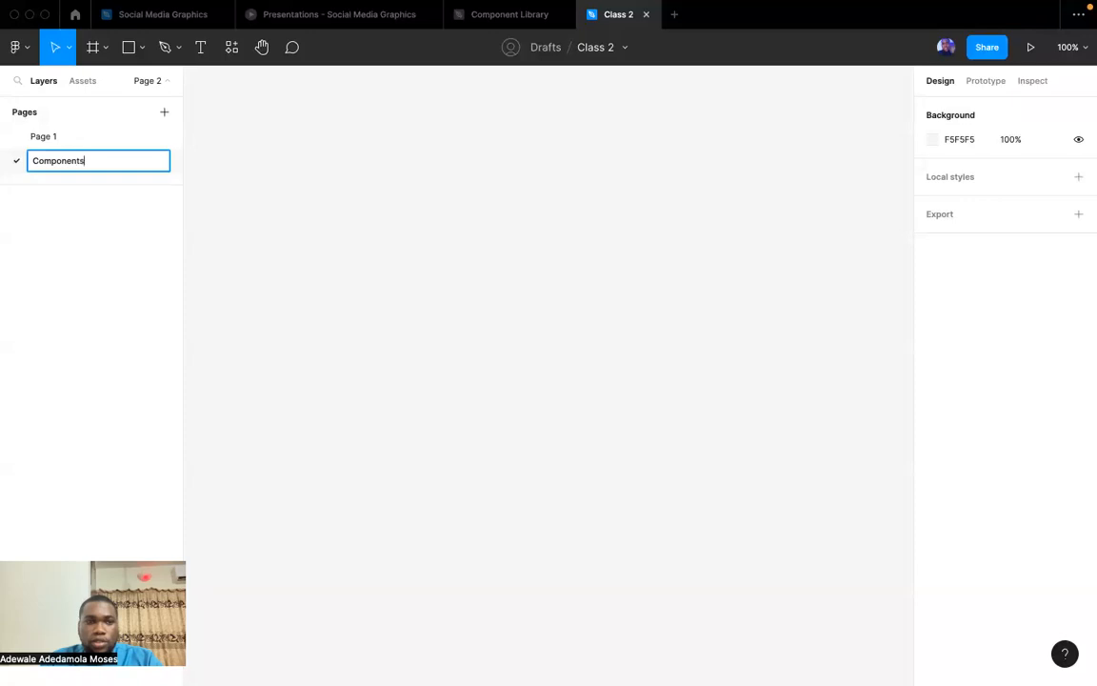
pyautogui.press('Return')
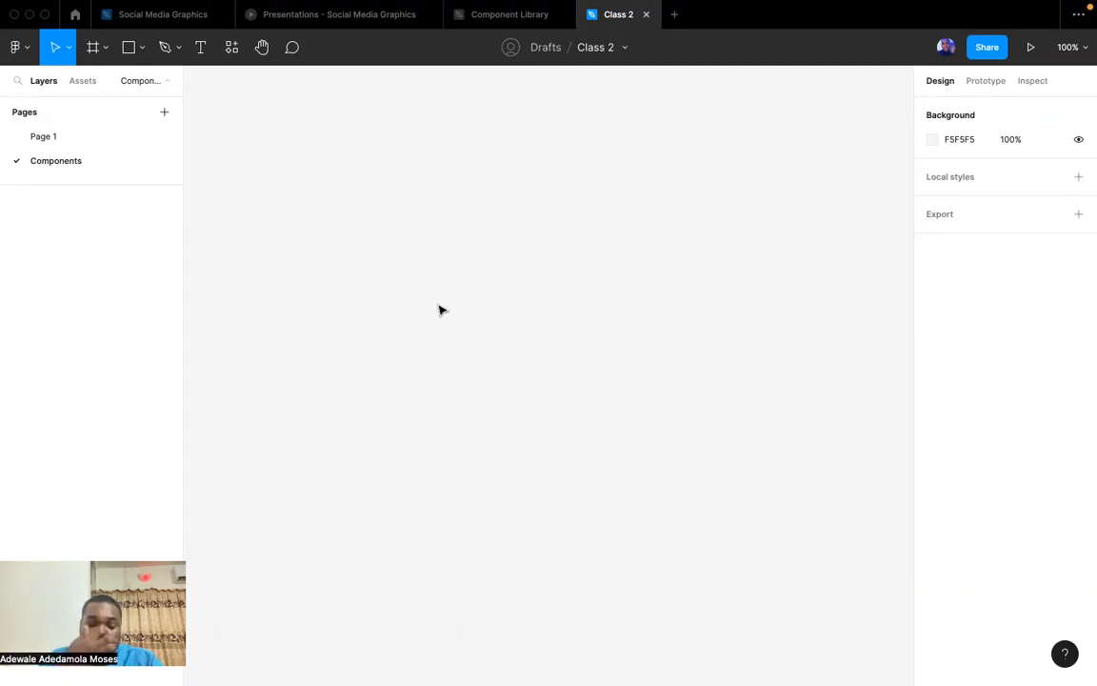
# Add the text heading "Colors" on the empty canvas of the Components page.
pyautogui.press('t')
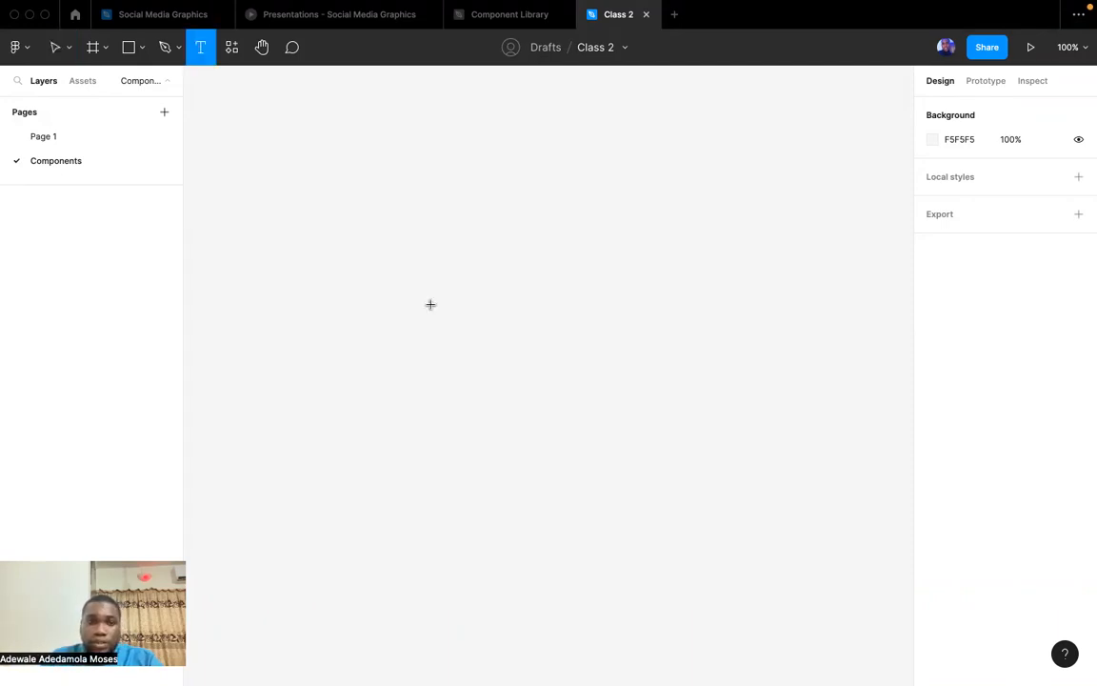
pyautogui.click(273, 198)
pyautogui.write('Colors')
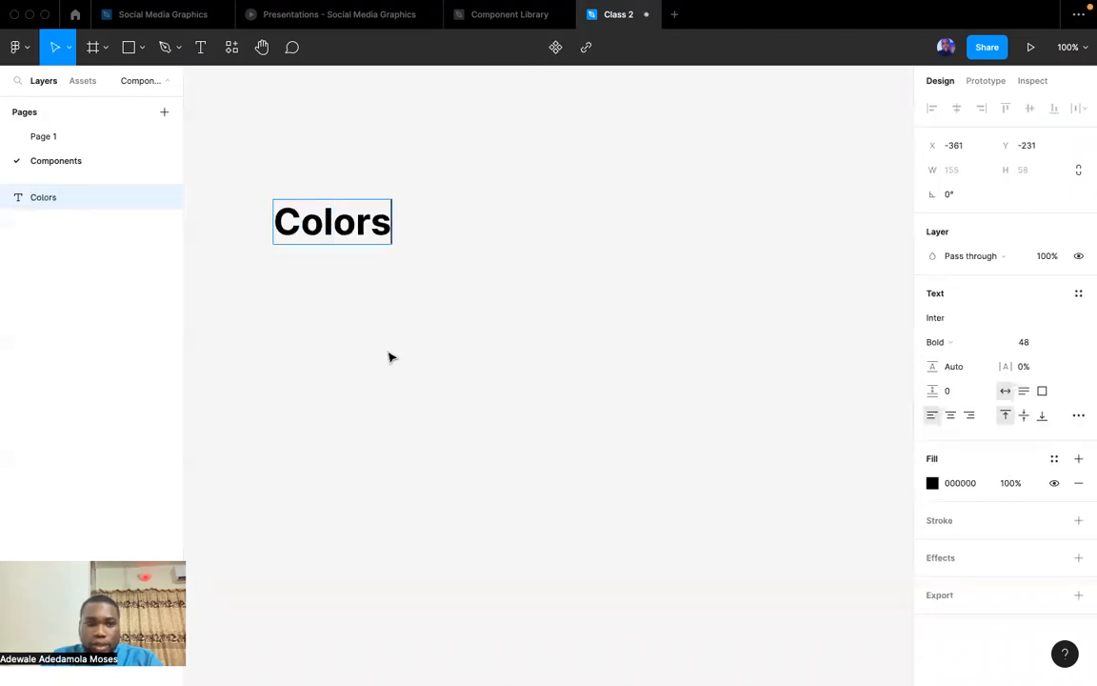
pyautogui.press('Escape')
# Duplicate the "Colors" heading to its right on the same line and change the copy's text to "Text fields".
pyautogui.moveTo(344, 229); pyautogui.dragTo(612, 232)
pyautogui.doubleClick(610, 229)
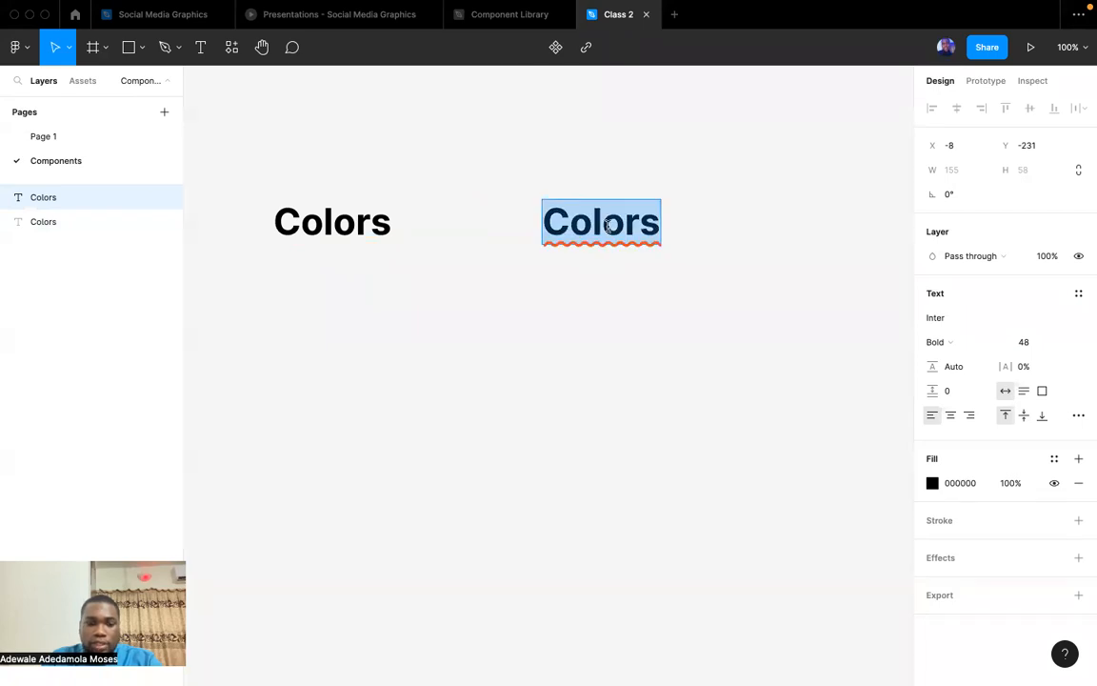
pyautogui.write('text File')
pyautogui.press('super+BackSpace')
pyautogui.write('Text fi')
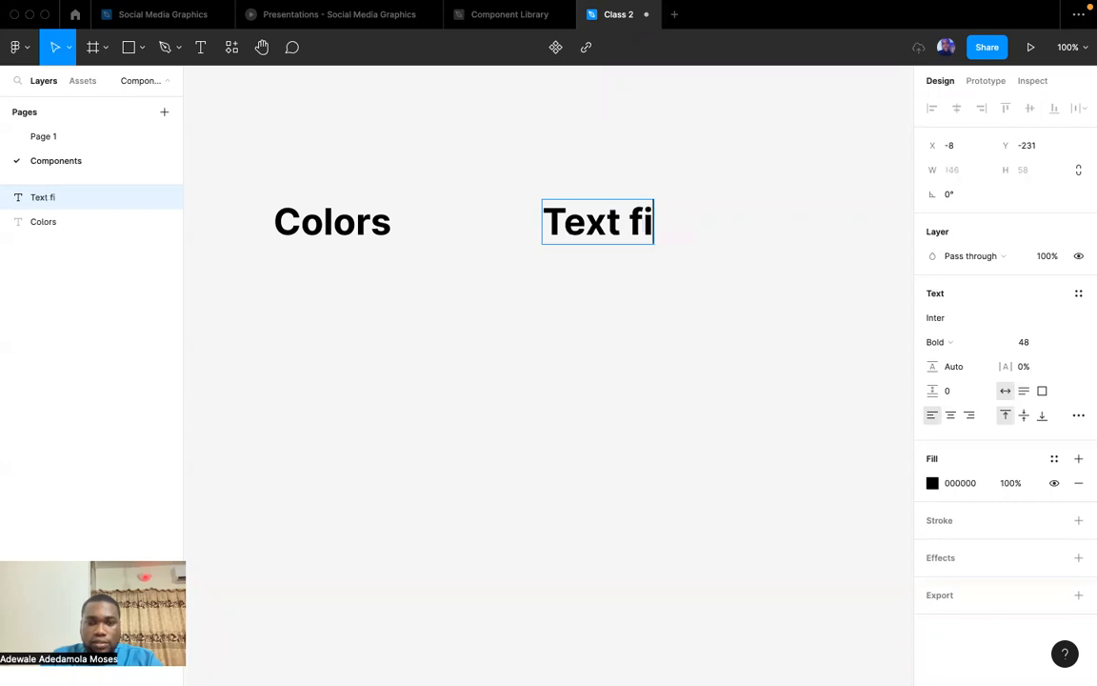
pyautogui.write('elds')
pyautogui.click(654, 375)
# Duplicate the "Text fields" heading further right in the row and change the copy's text to "Buttons".
pyautogui.hscroll(5, 645, 359)
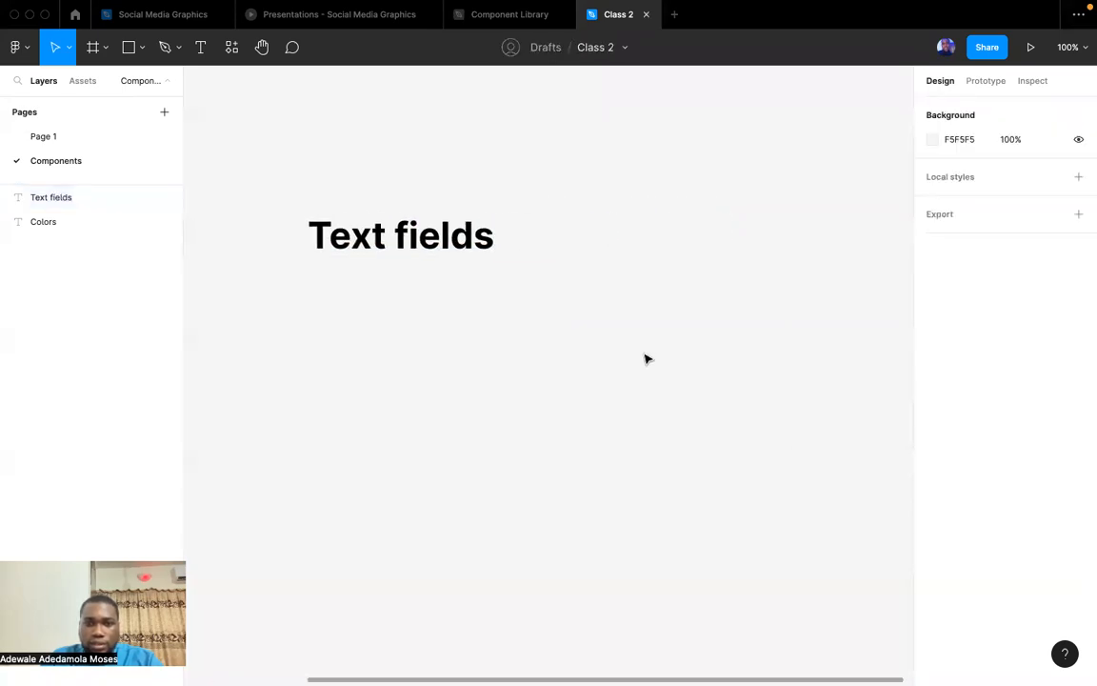
pyautogui.click(431, 249)
pyautogui.moveTo(432, 250); pyautogui.dragTo(790, 252)
pyautogui.doubleClick(778, 241)
pyautogui.write('Buttons')
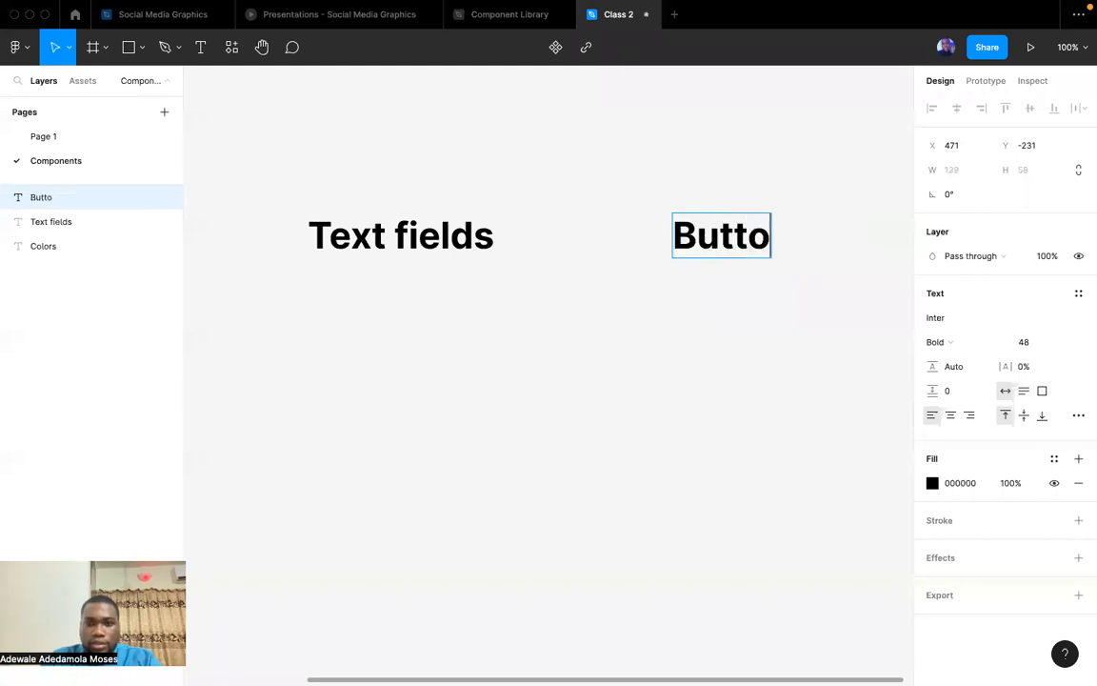
pyautogui.click(752, 345)
# Duplicate the "Buttons" heading further right in the row and change the copy's text to "Alerts".
pyautogui.hscroll(5, 569, 265)
pyautogui.click(476, 238)
pyautogui.moveTo(476, 238); pyautogui.dragTo(811, 235)
pyautogui.doubleClick(809, 238)
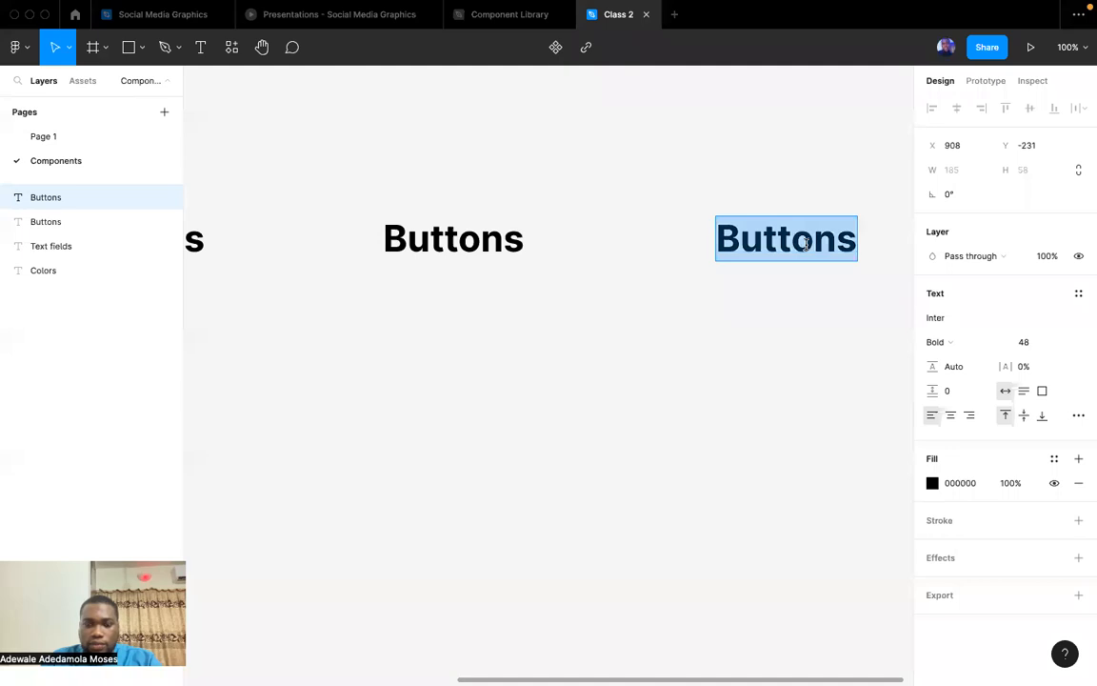
pyautogui.hscroll(5, 808, 249)
pyautogui.scroll(-2, 807, 250)
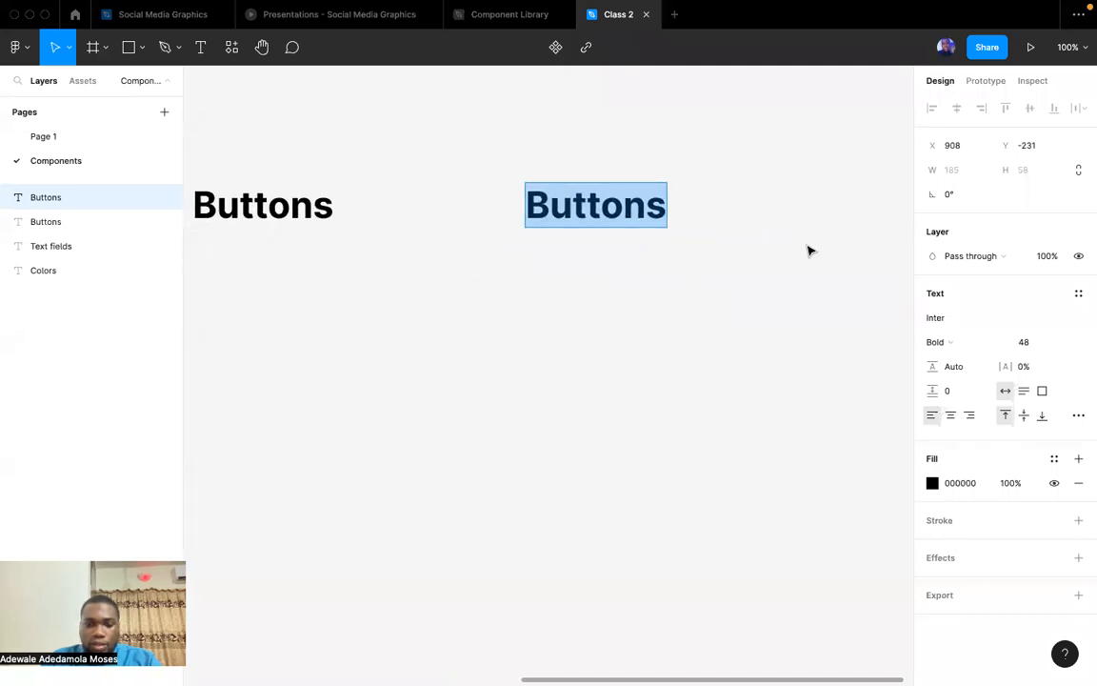
pyautogui.hscroll(3, 808, 250)
pyautogui.hscroll(-10, 808, 251)
pyautogui.hscroll(11, 808, 250)
pyautogui.write('Alerts')
pyautogui.press('BackSpace')
pyautogui.press('BackSpace')
pyautogui.write('rts')
pyautogui.press('Escape')
pyautogui.click(700, 369)
# Duplicate the "Alerts" heading further right in the row and change the copy's text to "Icons Set".
pyautogui.hscroll(-5, 657, 343)
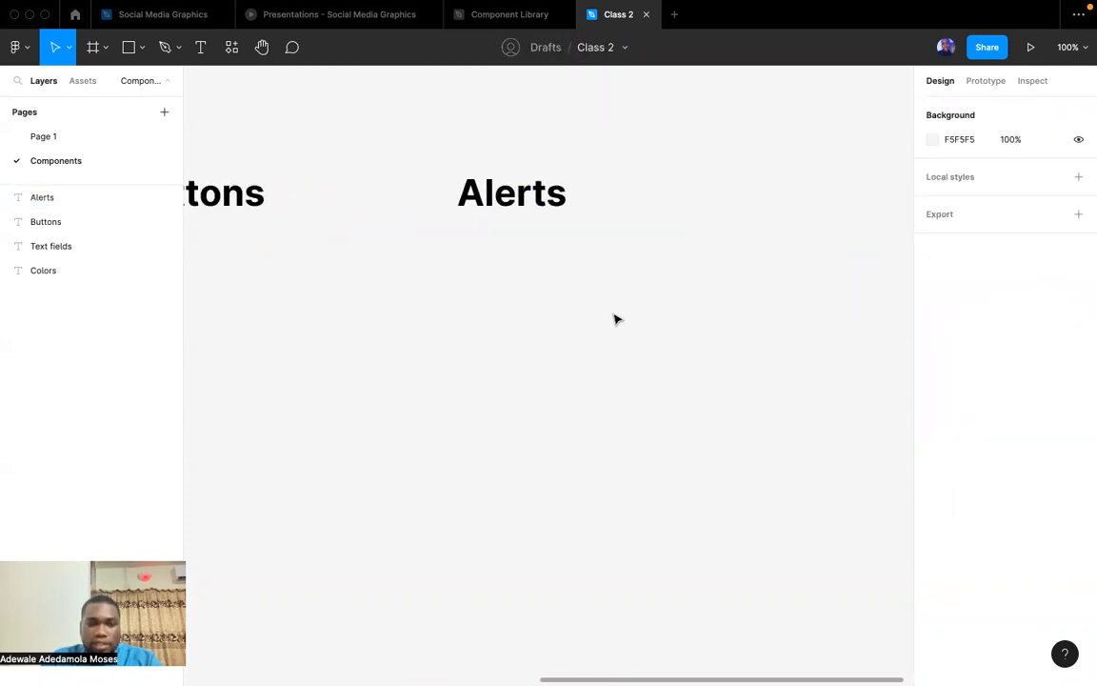
pyautogui.keyDown('alt'); pyautogui.moveTo(507, 204); pyautogui.dragTo(836, 235); pyautogui.keyUp('alt')
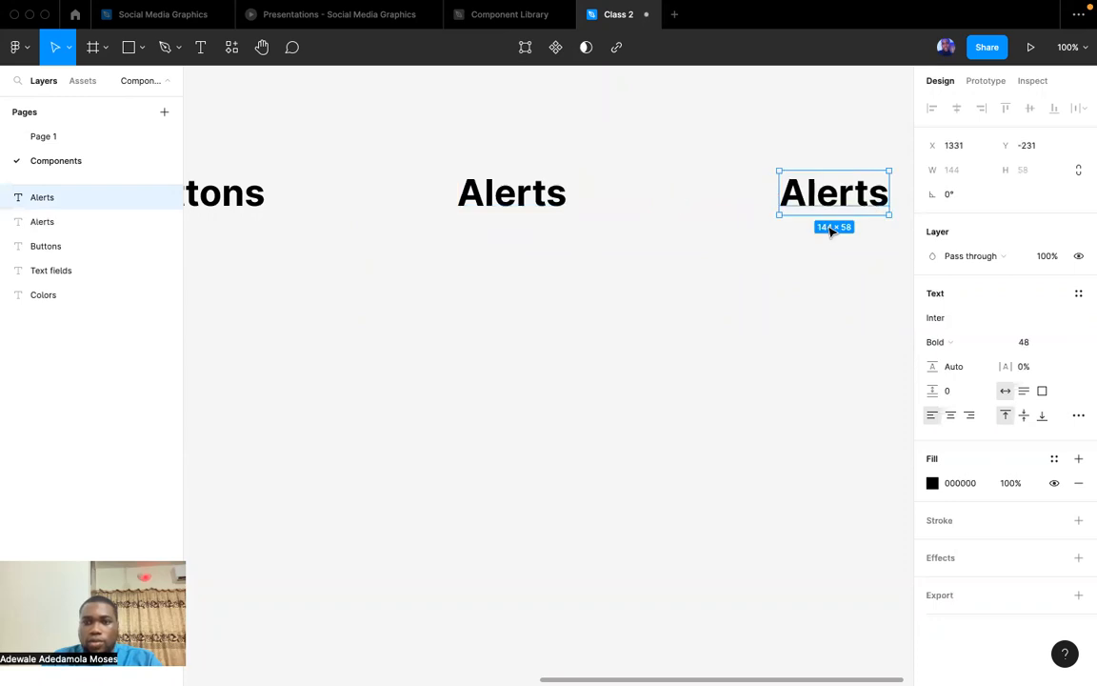
pyautogui.hscroll(3, 802, 225)
pyautogui.doubleClick(700, 204)
pyautogui.write('Ic')
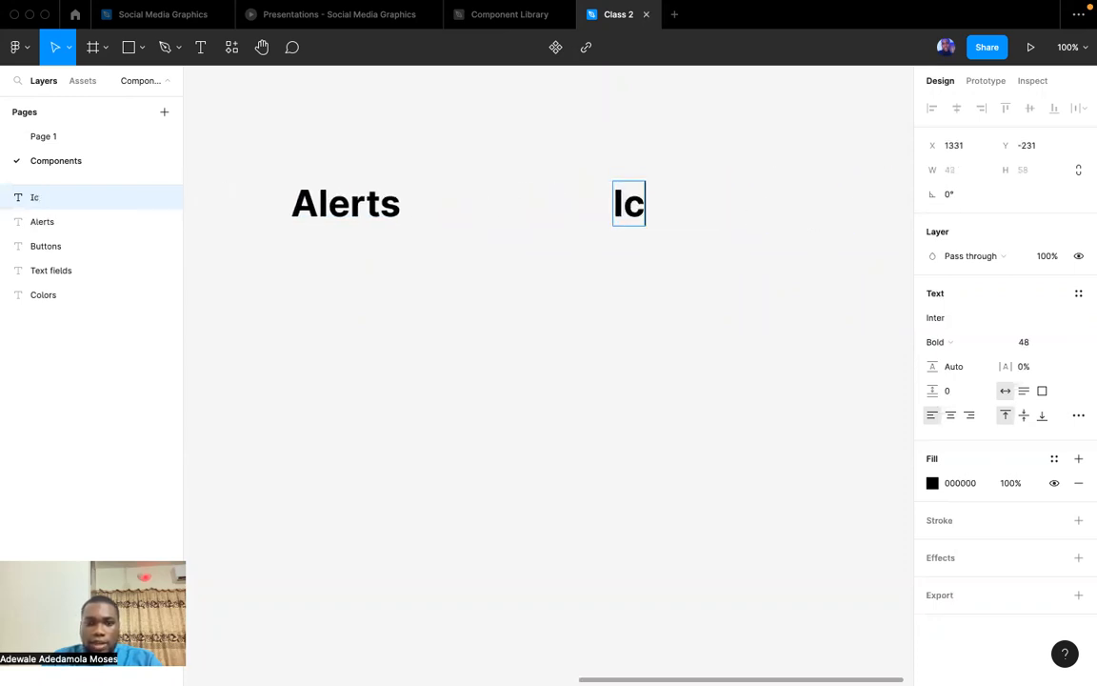
pyautogui.write('ons Set')
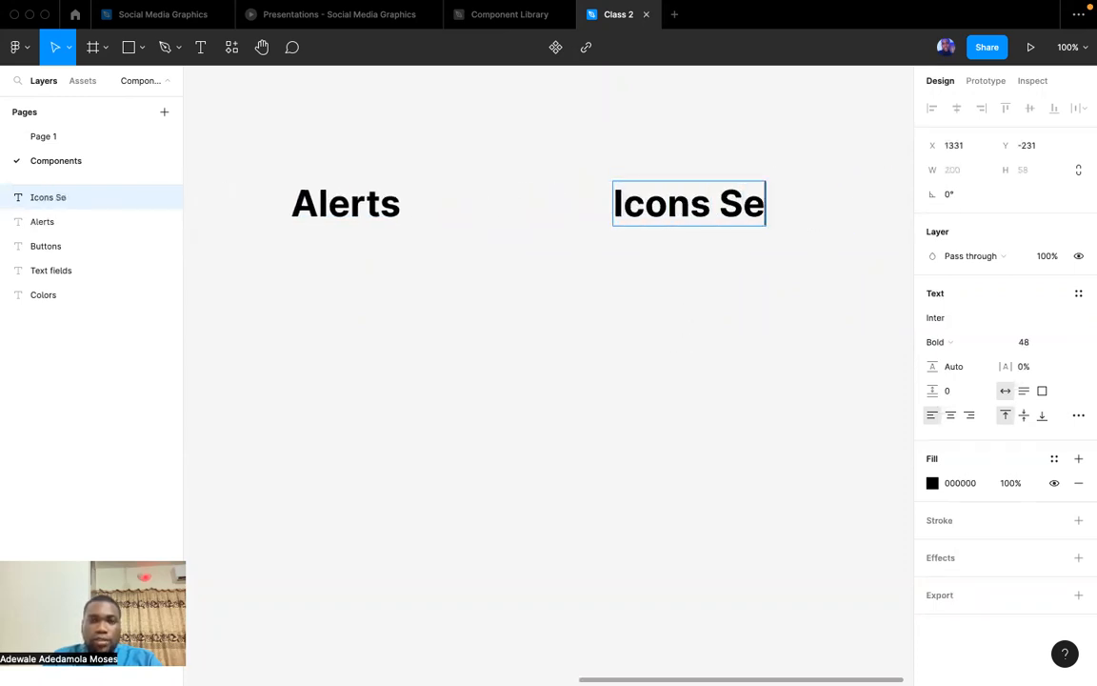
pyautogui.press('Escape')
pyautogui.click(651, 248)
# Correct the last heading's text to "Icon Set".
pyautogui.click(704, 221)
pyautogui.doubleClick(705, 211)
pyautogui.click(705, 211)
pyautogui.press('BackSpace')
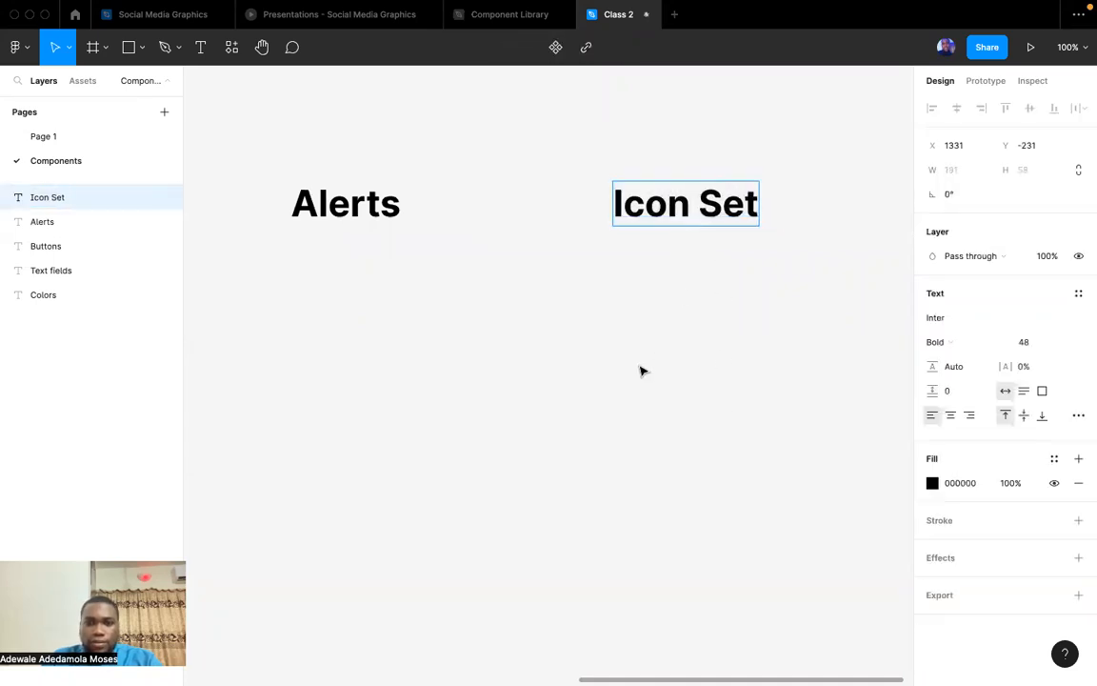
pyautogui.click(640, 370)
# Look over the row of section headings from Colors to Icon Set on the Components page.
pyautogui.scroll(-3, 640, 370)
pyautogui.hscroll(-5, 640, 371)
pyautogui.scroll(-3, 639, 371)
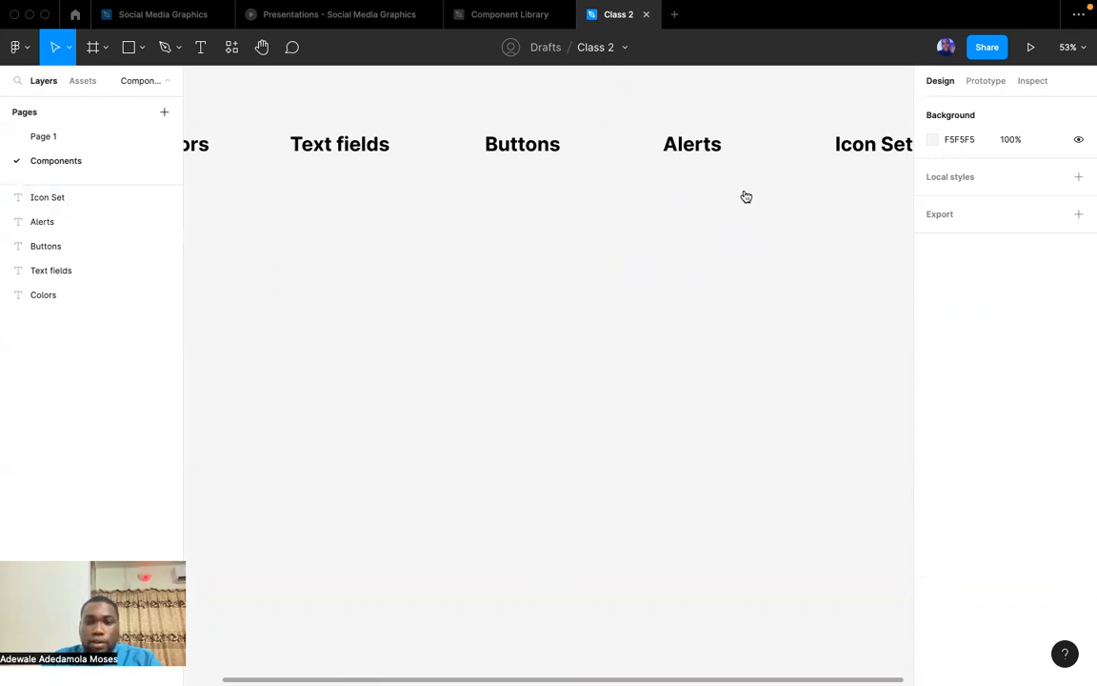
pyautogui.scroll(3, 656, 250)
pyautogui.scroll(-2, 657, 249)
pyautogui.scroll(-1, 656, 250)
pyautogui.hscroll(-1, 656, 250)
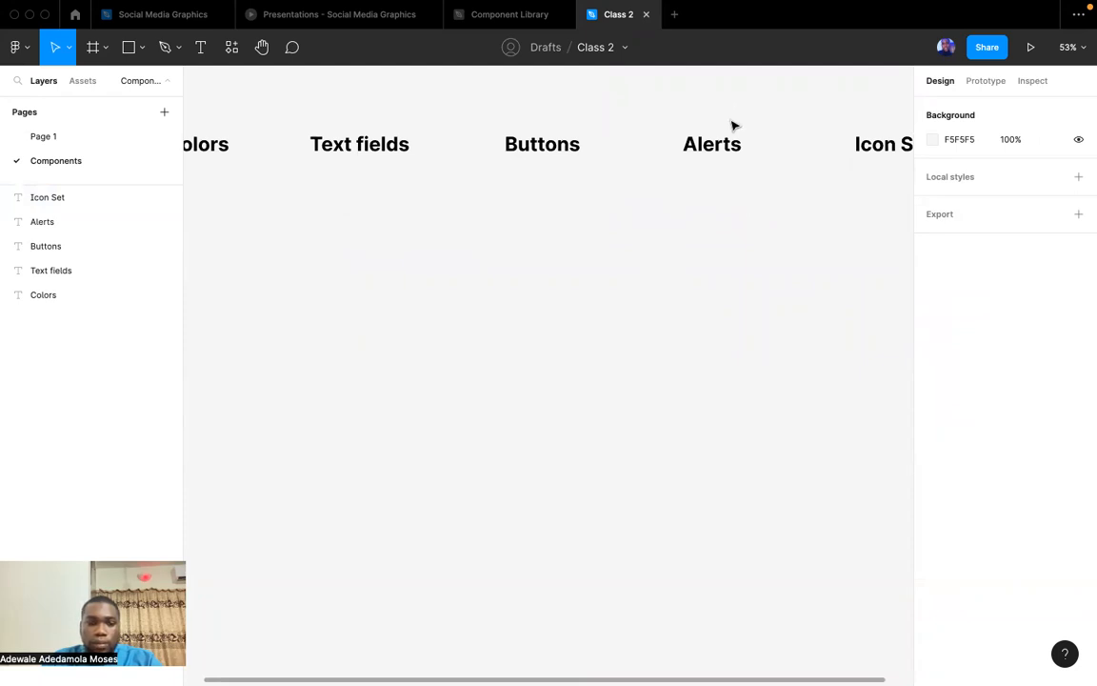
pyautogui.hscroll(-5, 671, 343)
pyautogui.scroll(1, 670, 343)
pyautogui.hscroll(5, 670, 343)
pyautogui.scroll(3, 671, 343)
pyautogui.hscroll(-5, 671, 343)
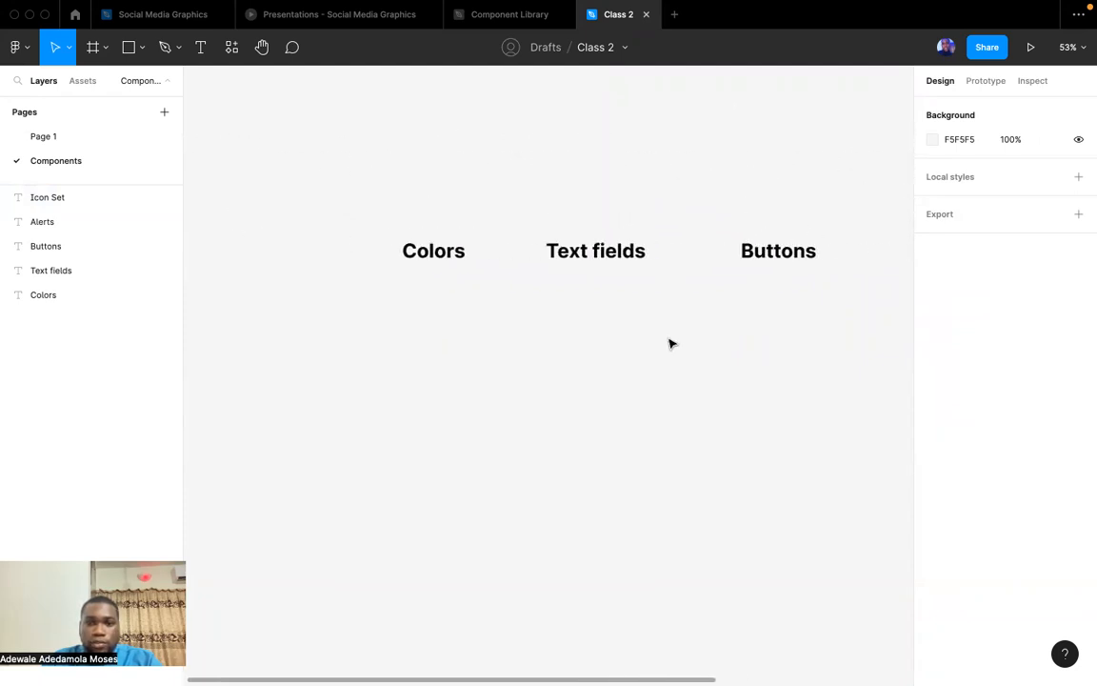
pyautogui.hscroll(3, 671, 343)
pyautogui.scroll(-1, 670, 344)
pyautogui.hscroll(1, 670, 344)
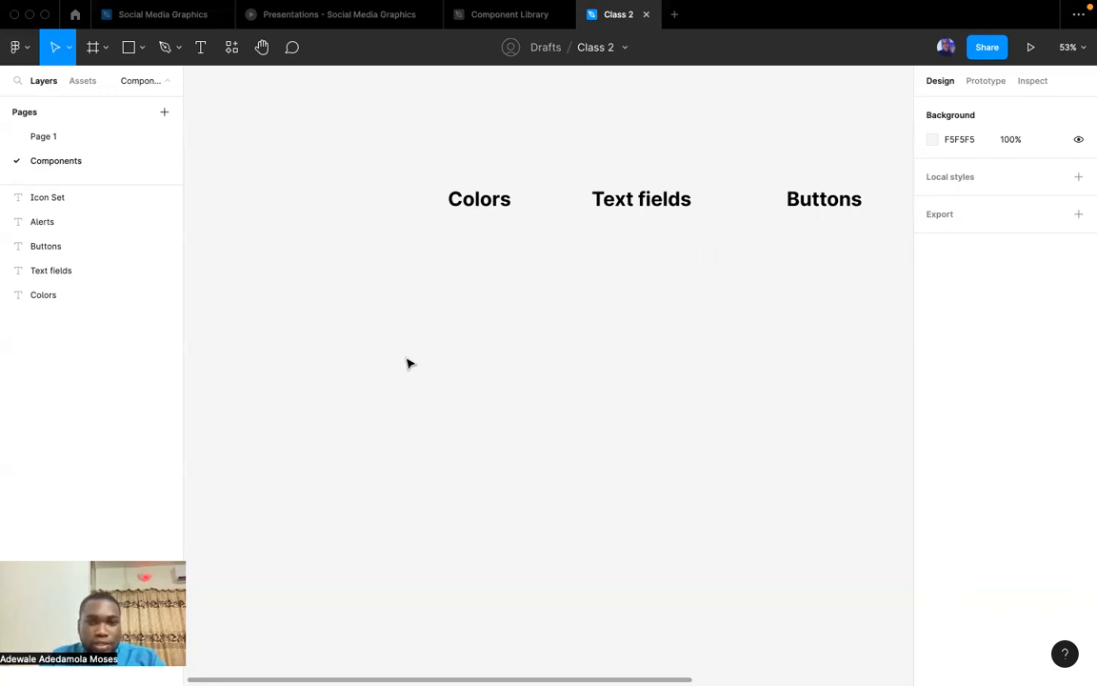
pyautogui.hscroll(6, 517, 338)
pyautogui.hscroll(-3, 519, 340)
pyautogui.hscroll(-5, 519, 340)
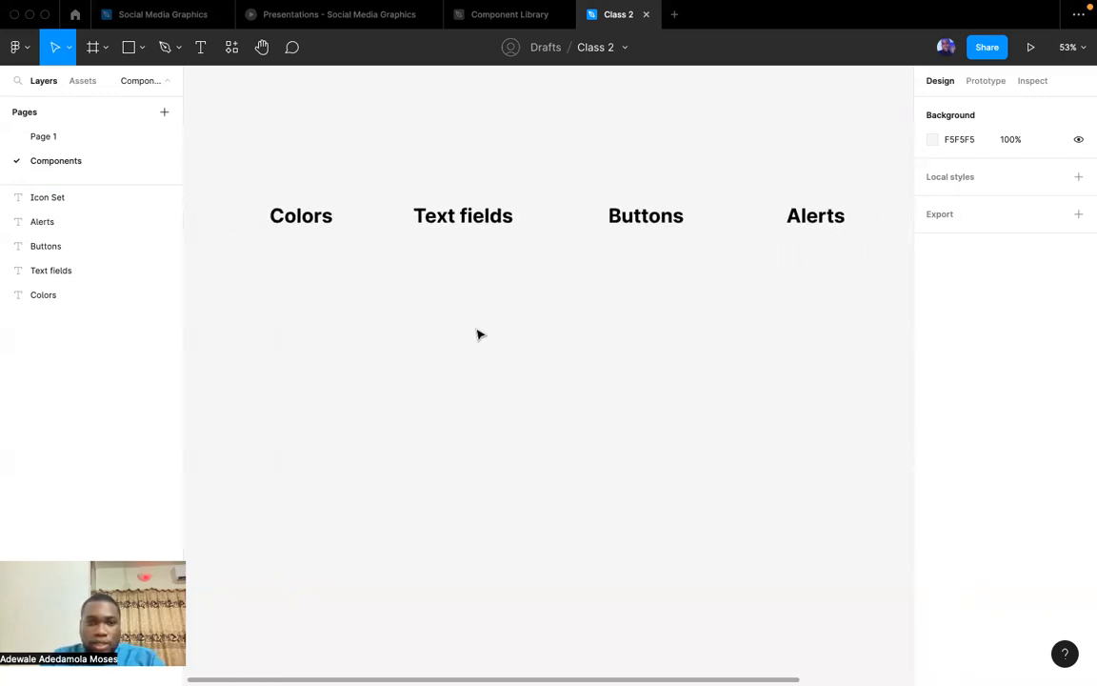
# Draw a rectangle about 112 × 57 just below the "Colors" heading.
pyautogui.scroll(5, 386, 296)
pyautogui.hscroll(-2, 386, 296)
pyautogui.scroll(2, 387, 296)
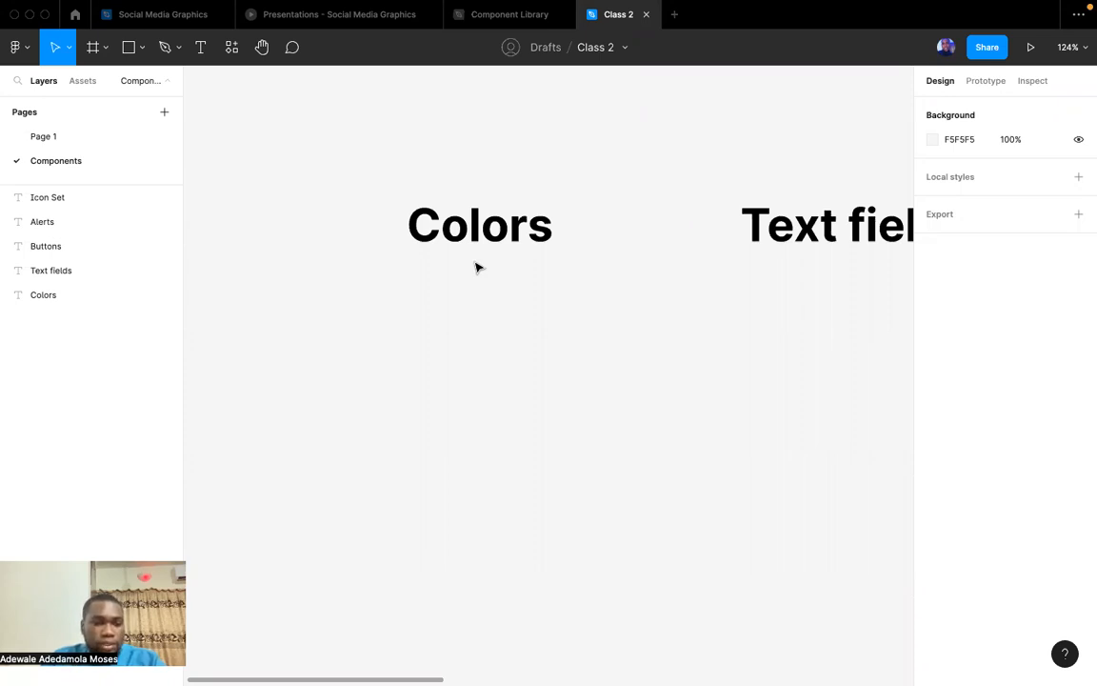
pyautogui.click(141, 50)
pyautogui.click(119, 88)
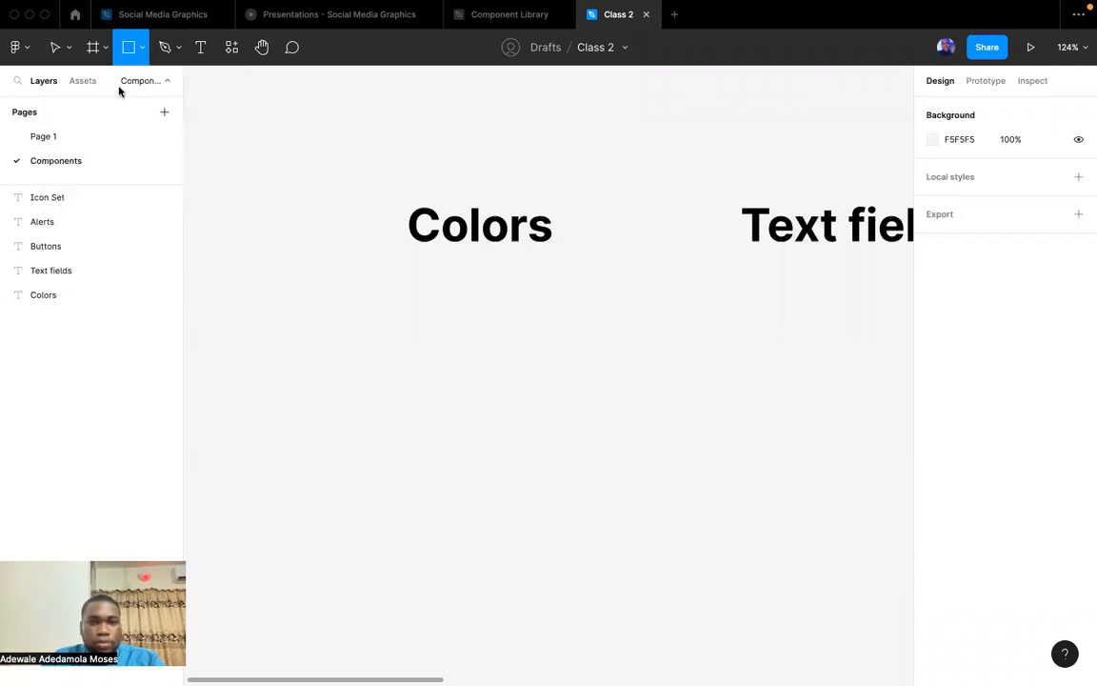
pyautogui.moveTo(419, 277); pyautogui.dragTo(525, 329)
# Fill the rectangle below the "Colors" heading with dark blue 26438F.
pyautogui.click(932, 318)
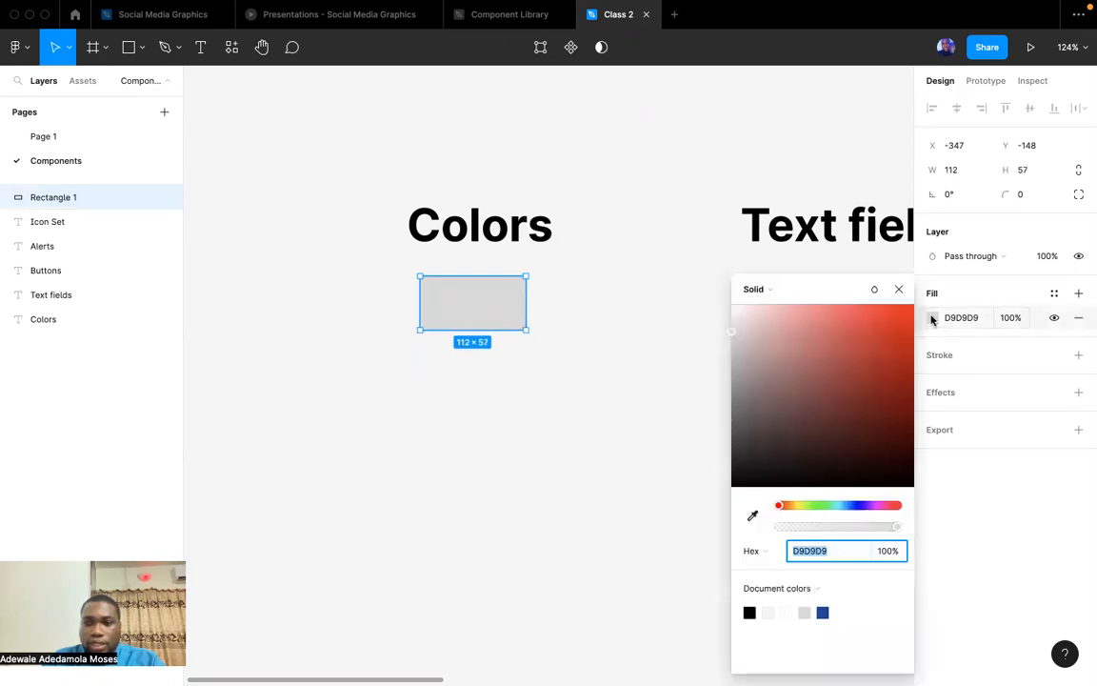
pyautogui.click(790, 506)
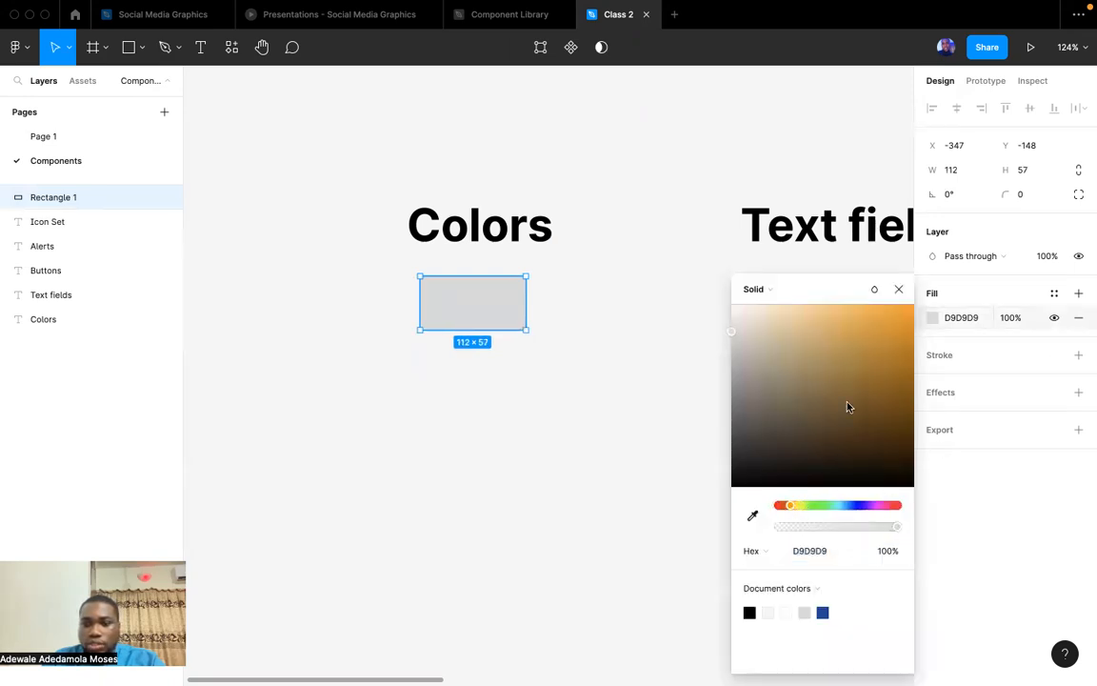
pyautogui.click(850, 506)
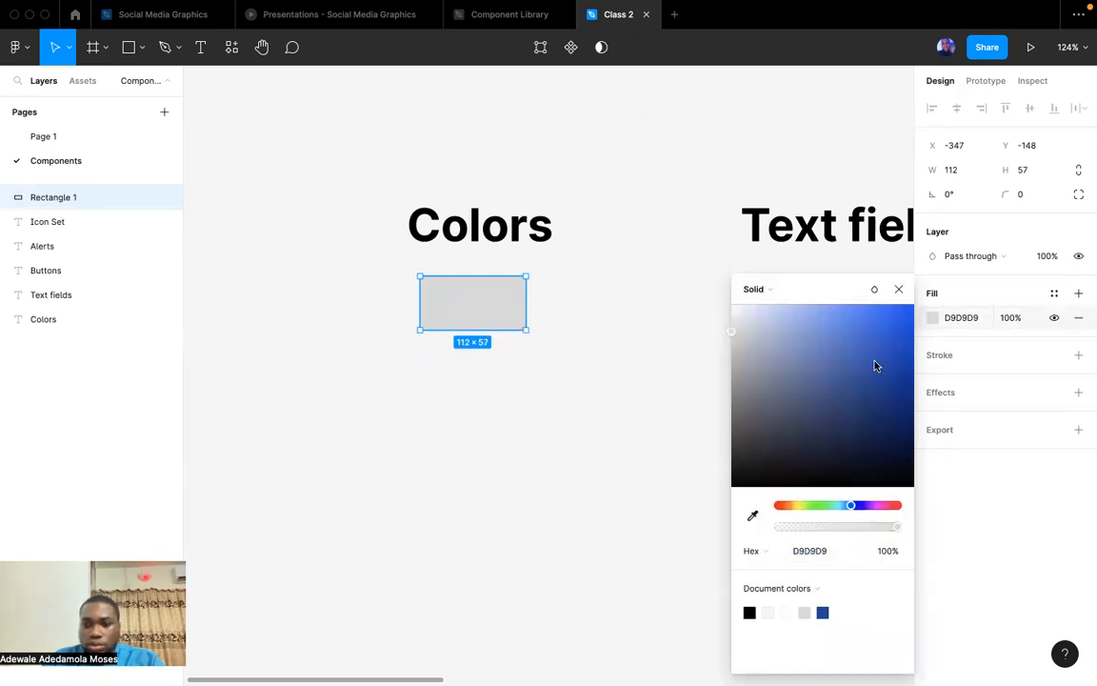
pyautogui.click(899, 333)
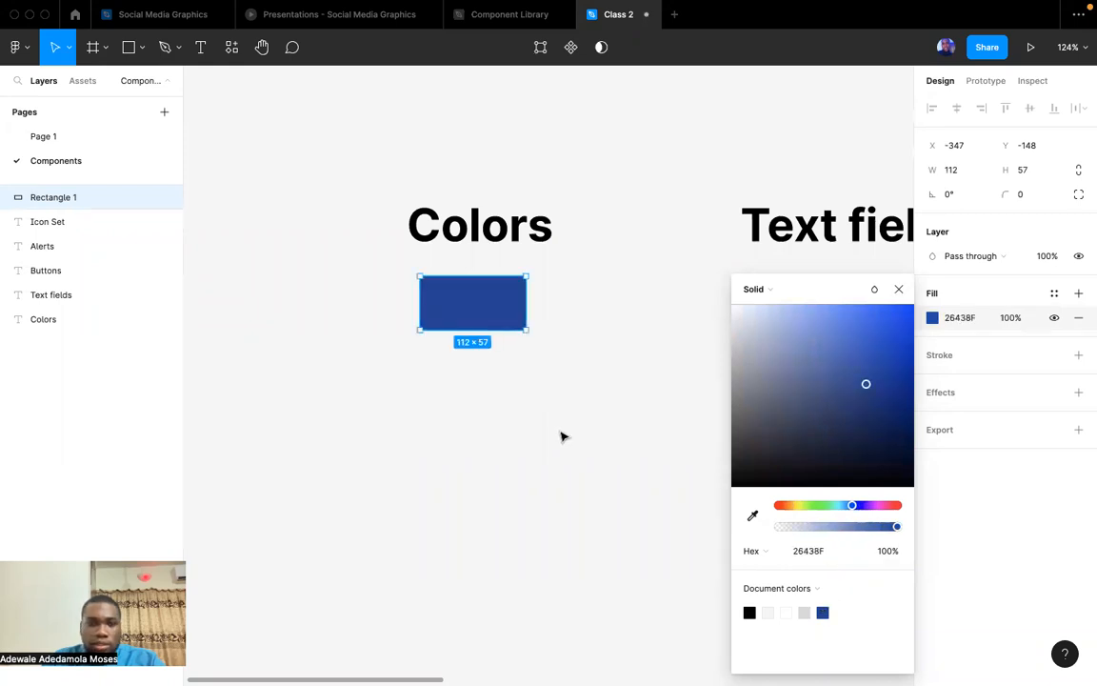
pyautogui.click(563, 436)
# Try to run the Matercolor plugin on the dark blue rectangle.
pyautogui.click(480, 303)
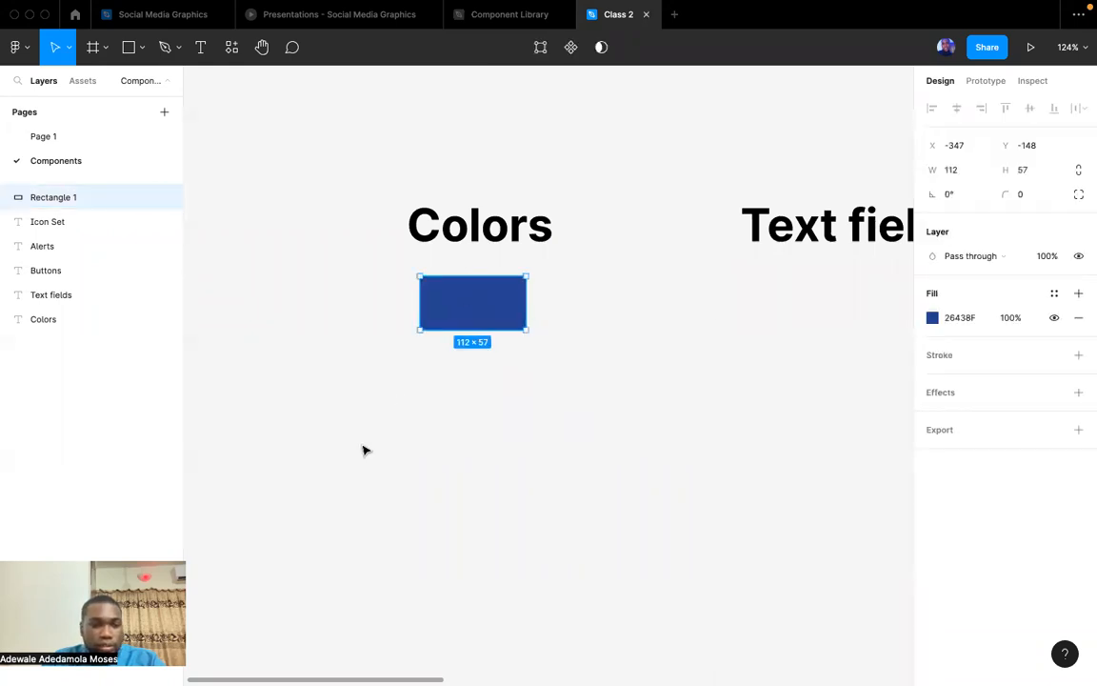
pyautogui.click(530, 426)
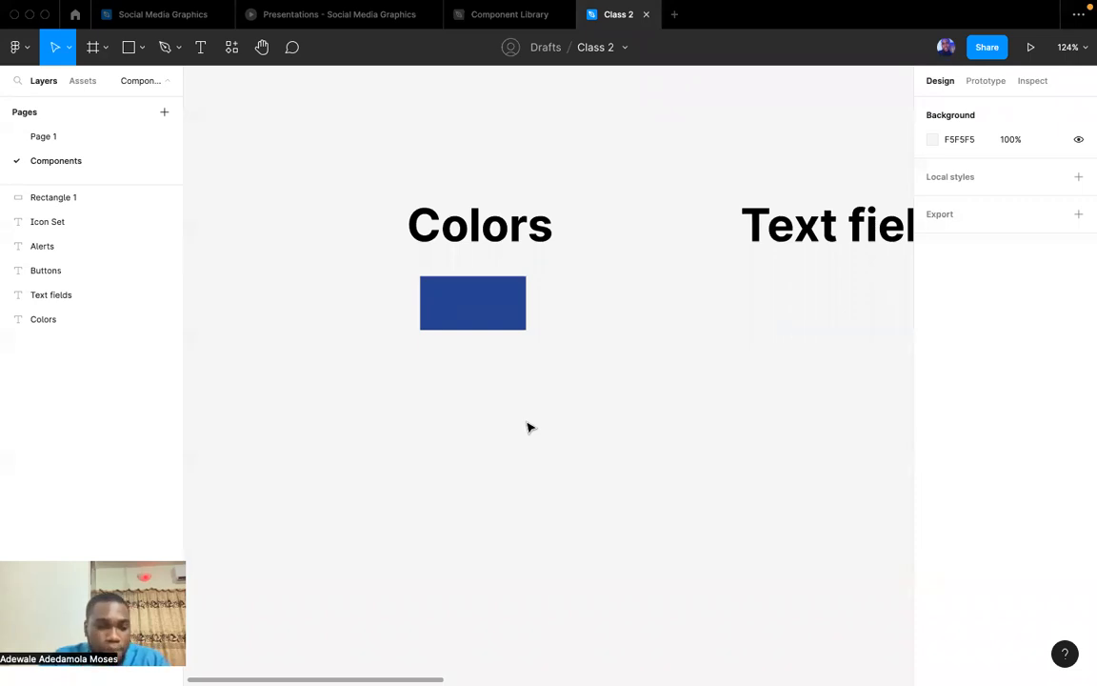
pyautogui.click(502, 308)
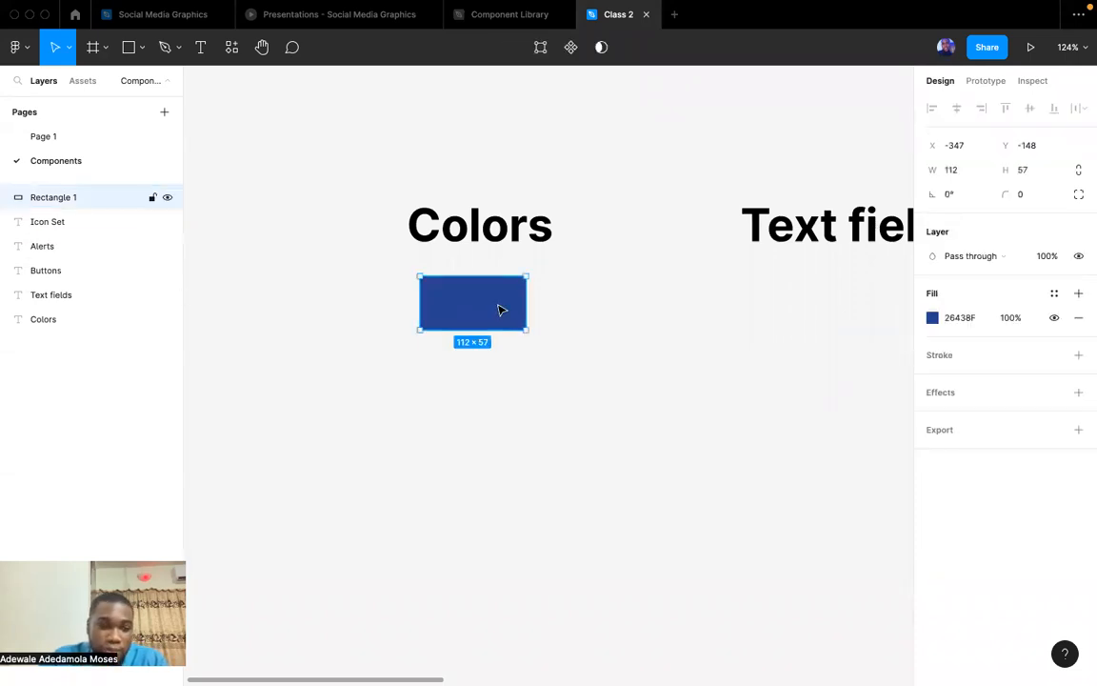
pyautogui.click(15, 46)
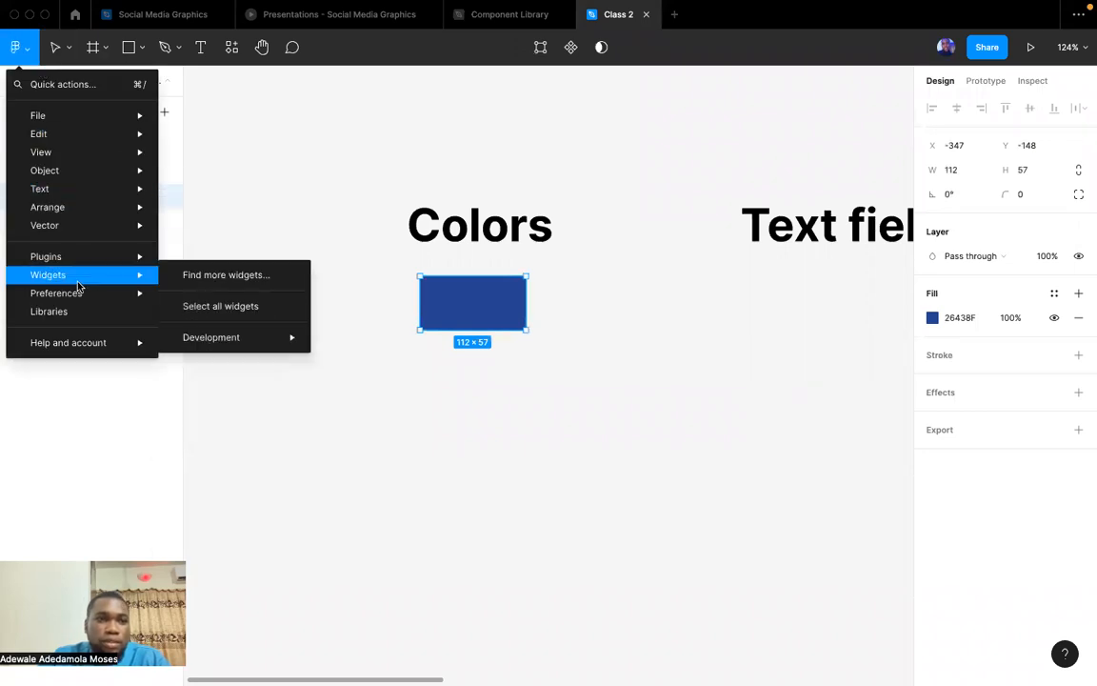
pyautogui.moveTo(76, 264)
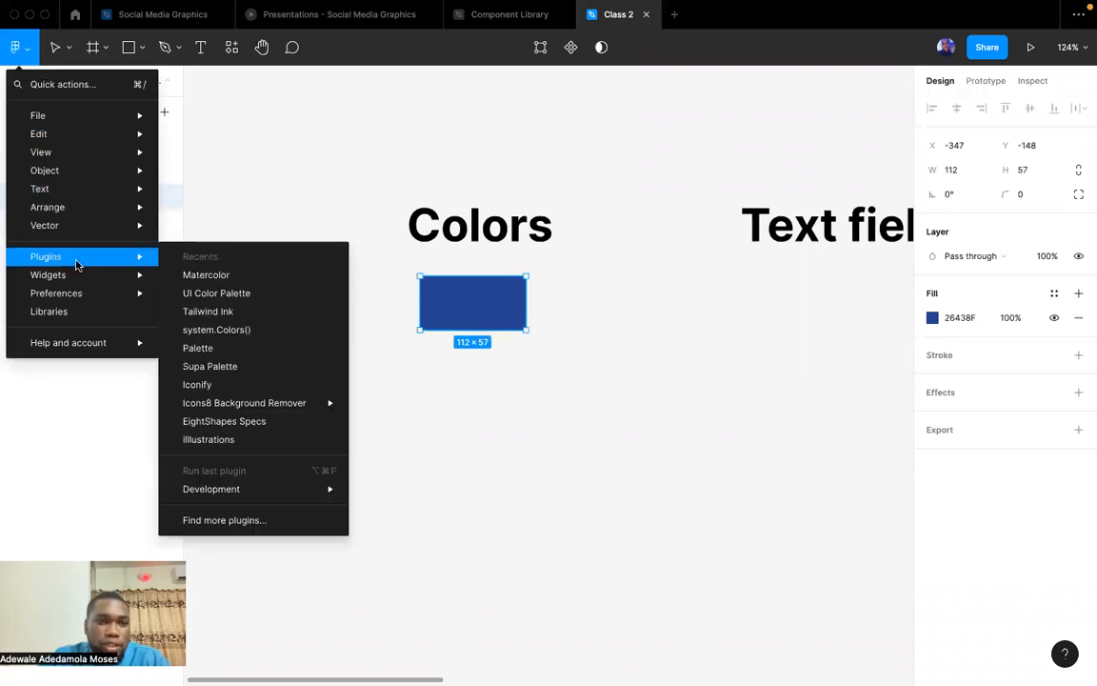
pyautogui.click(206, 276)
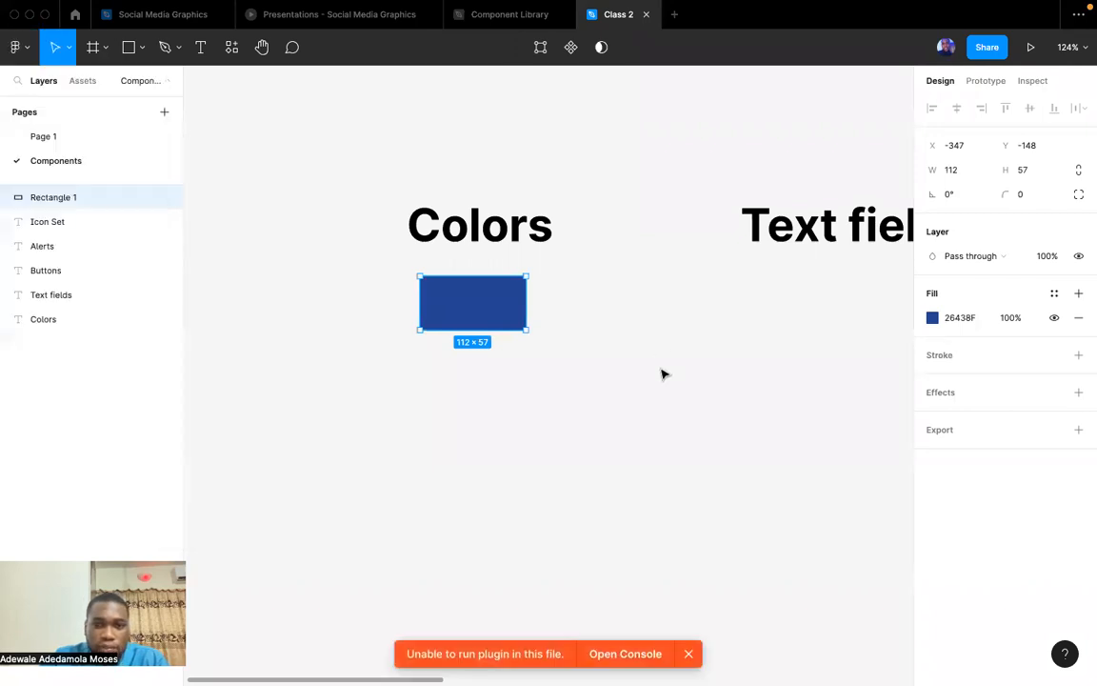
pyautogui.hscroll(5, 662, 373)
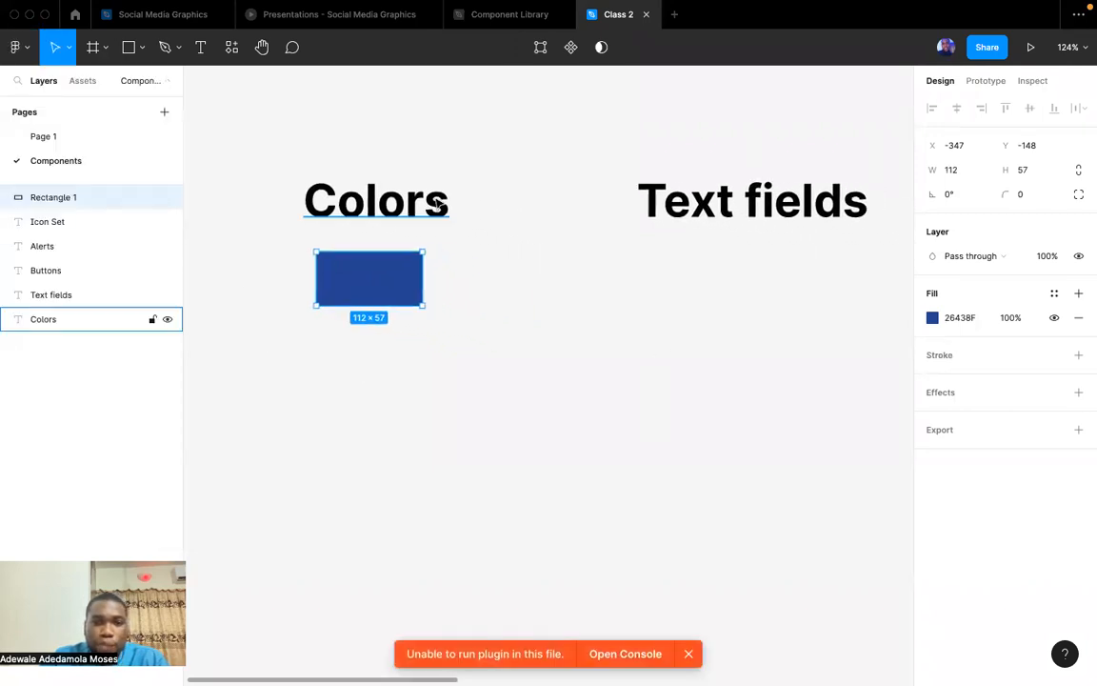
# Clear the rectangle selection and run the Matercolor plugin with nothing selected.
pyautogui.scroll(-1, 529, 369)
pyautogui.scroll(2, 529, 368)
pyautogui.click(530, 369)
pyautogui.click(391, 319)
pyautogui.click(667, 439)
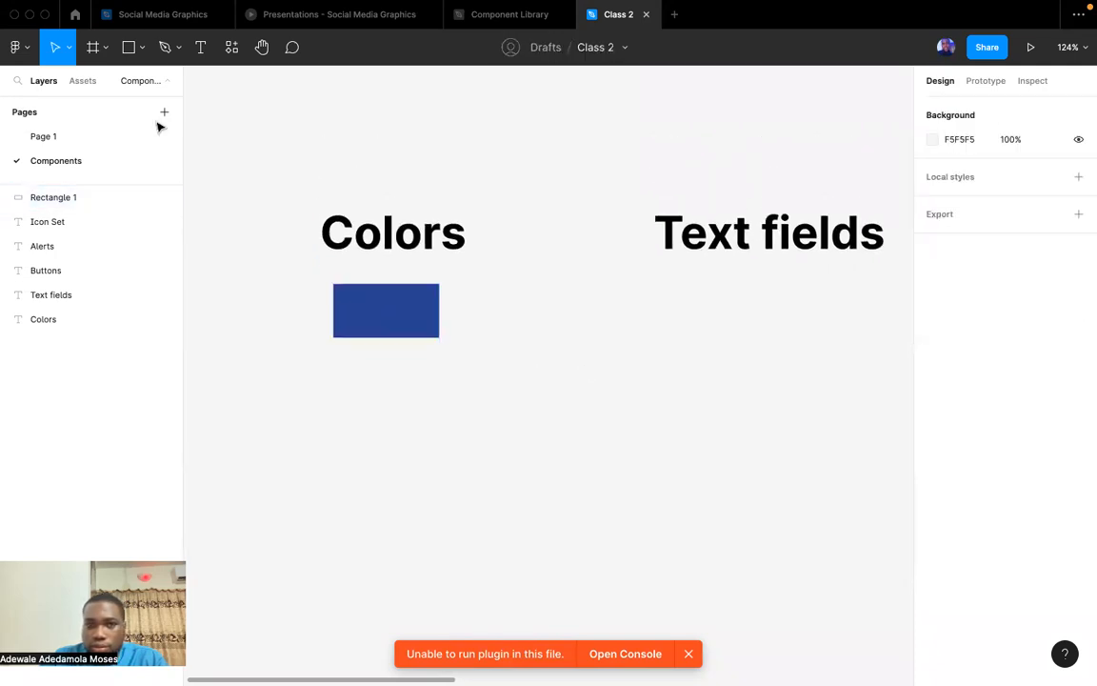
pyautogui.click(29, 49)
pyautogui.moveTo(57, 255)
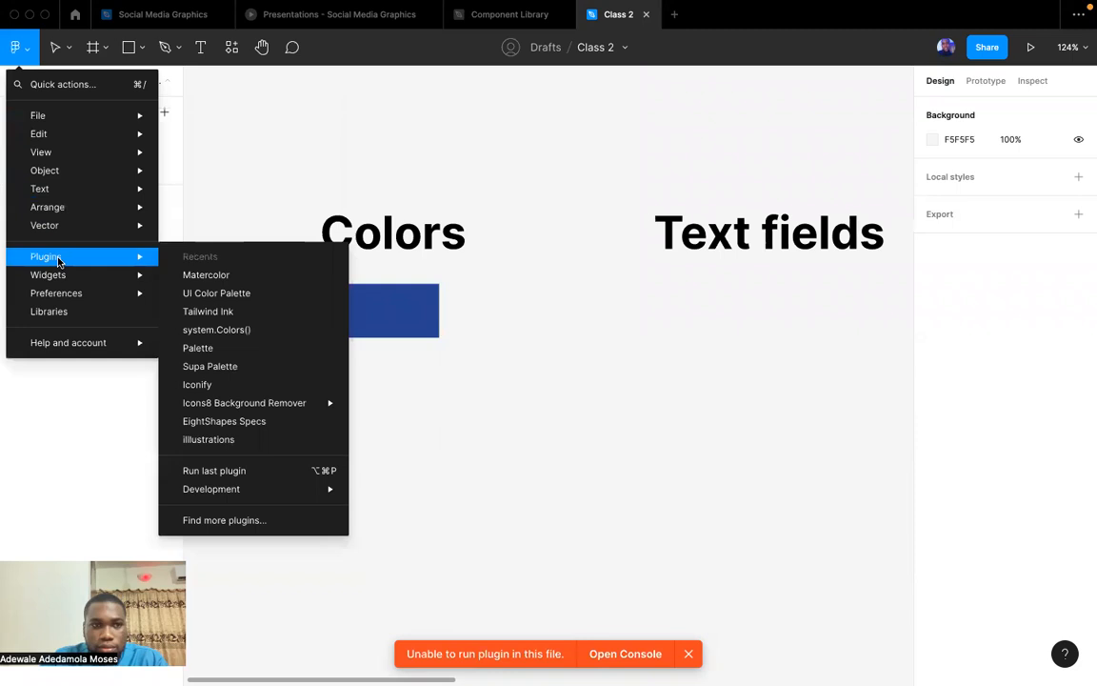
pyautogui.click(216, 277)
pyautogui.hscroll(1, 532, 398)
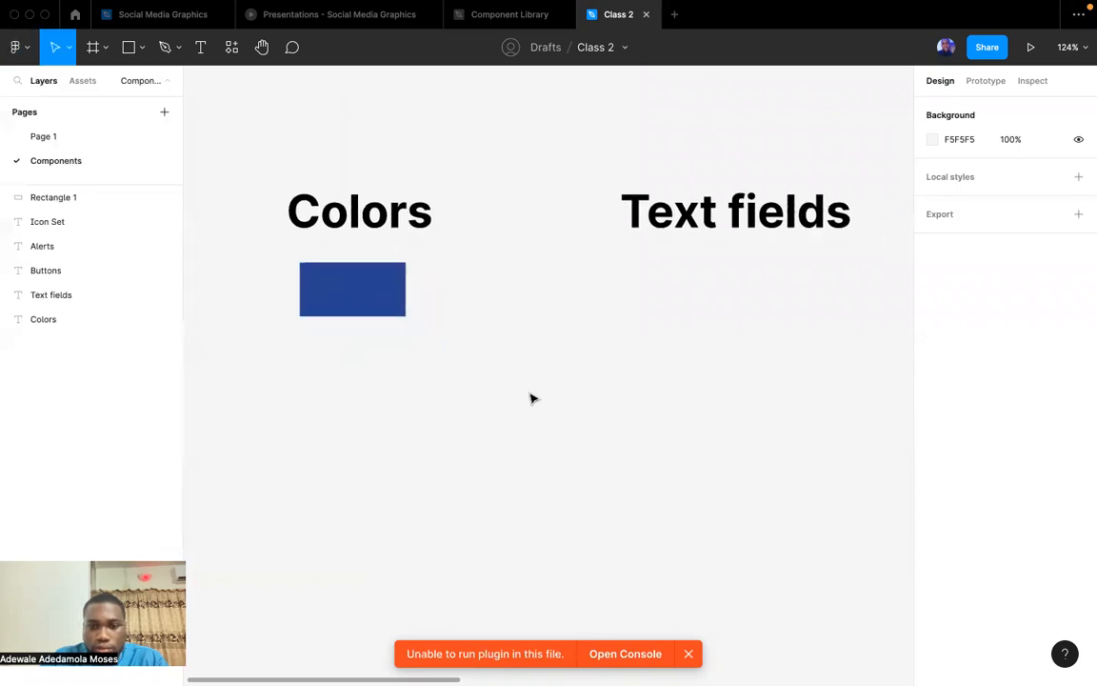
pyautogui.scroll(1, 532, 397)
pyautogui.hscroll(1, 404, 374)
pyautogui.scroll(-1, 404, 375)
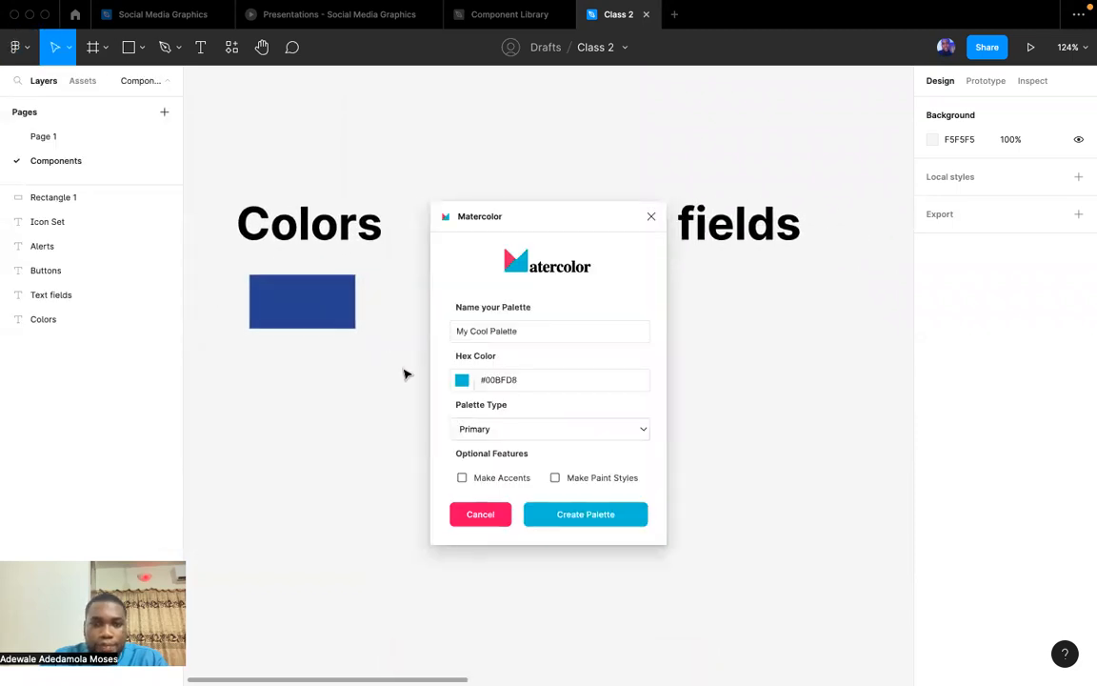
# Sample the dark blue of the rectangle under the "Colors" heading as the palette's hex color.
pyautogui.click(461, 379)
pyautogui.click(465, 516)
pyautogui.click(288, 278)
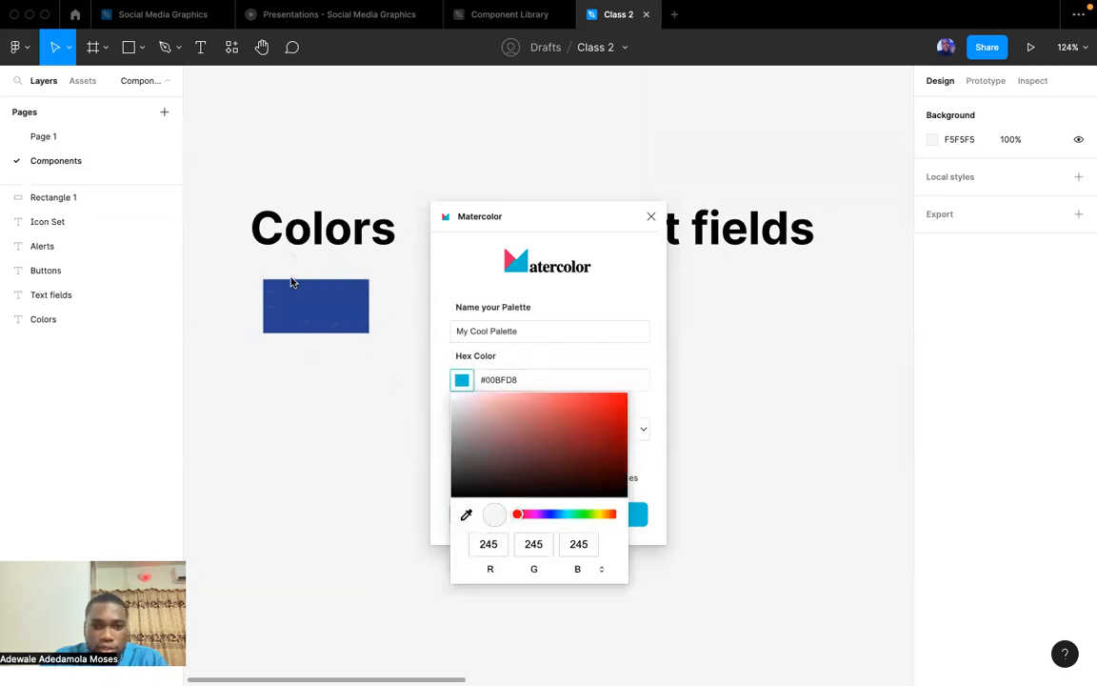
pyautogui.click(466, 515)
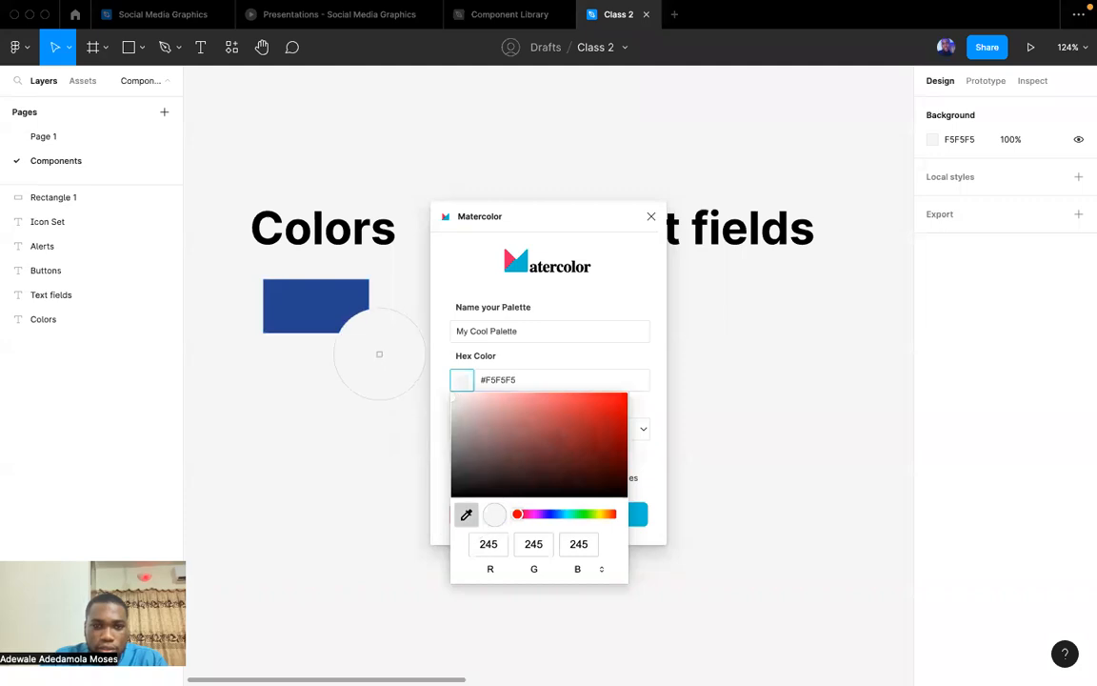
pyautogui.click(318, 311)
# Create the Primary palette with the name "Blue" and with Make Accents and Make Paint Styles enabled.
pyautogui.click(538, 329)
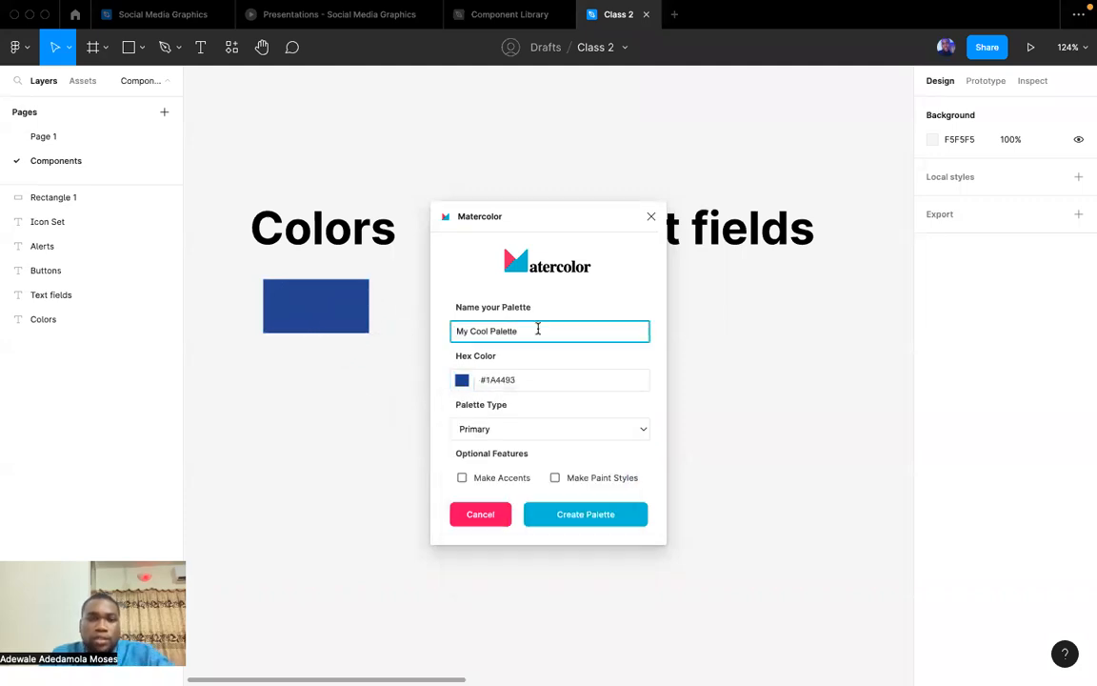
pyautogui.press('super+a')
pyautogui.press('BackSpace')
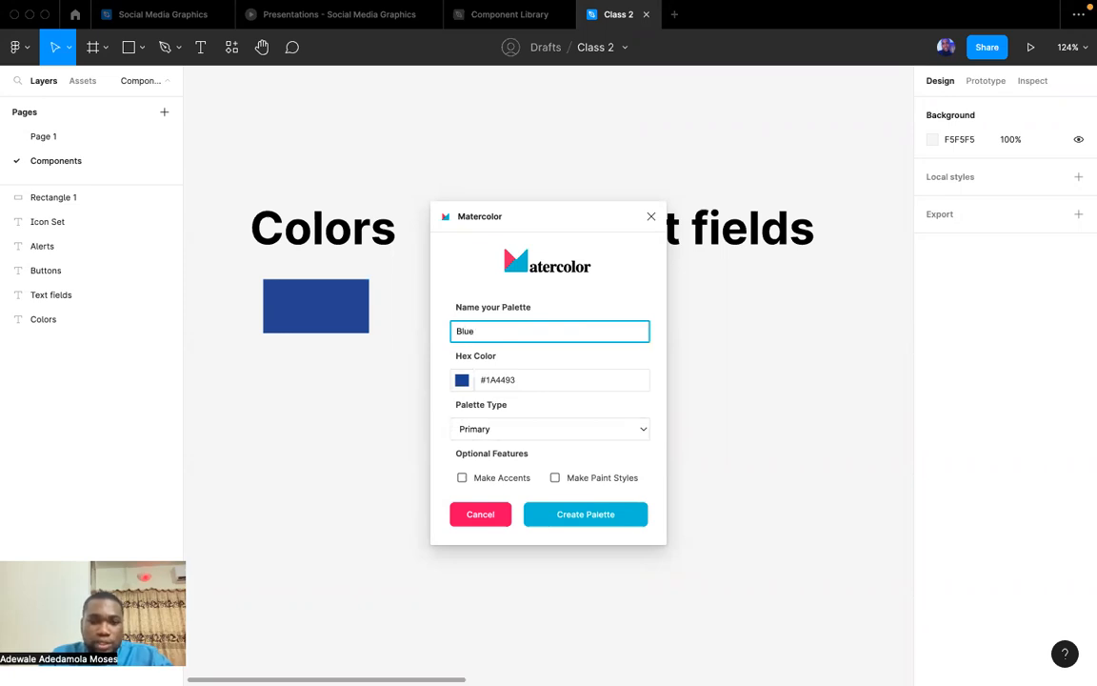
pyautogui.click(462, 479)
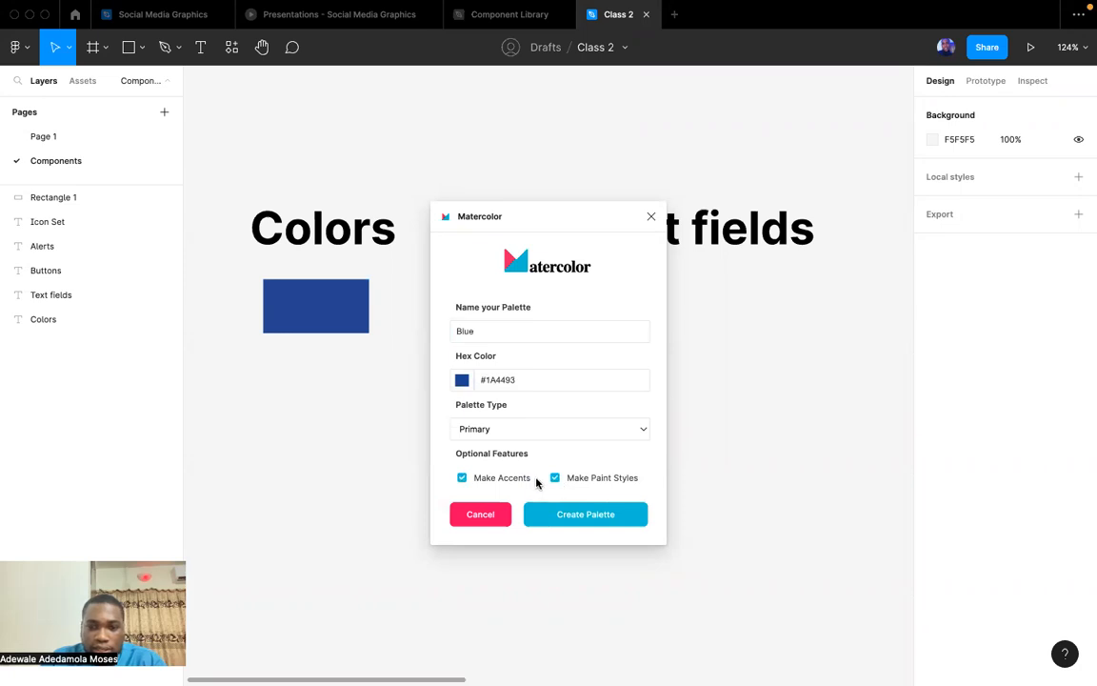
pyautogui.click(584, 514)
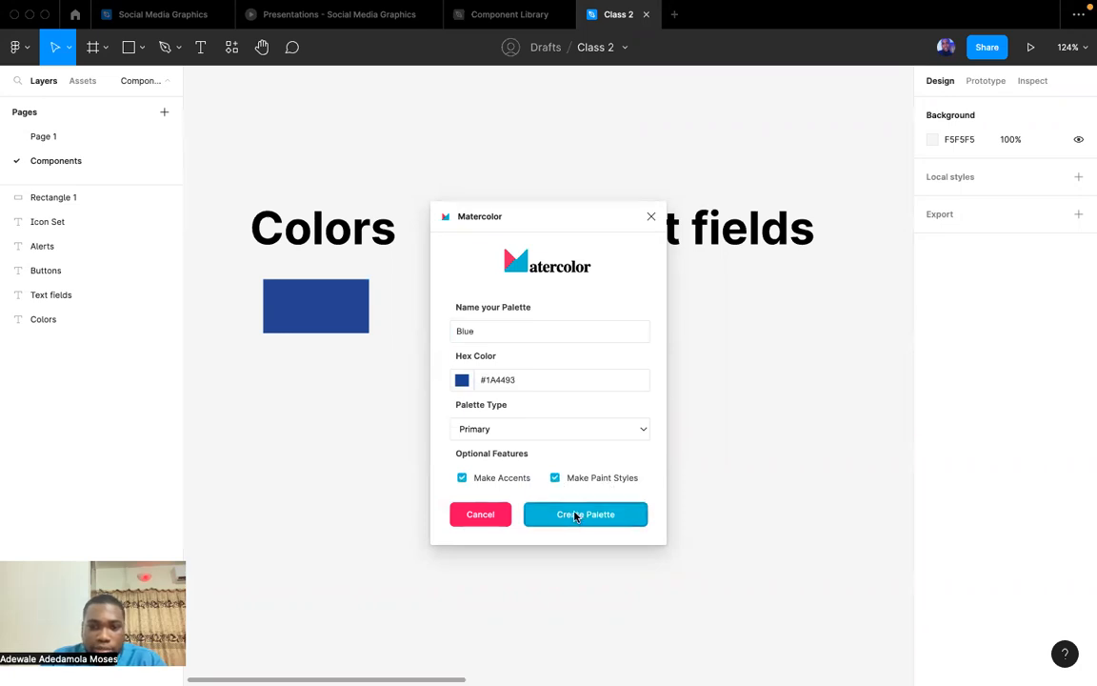
pyautogui.click(652, 218)
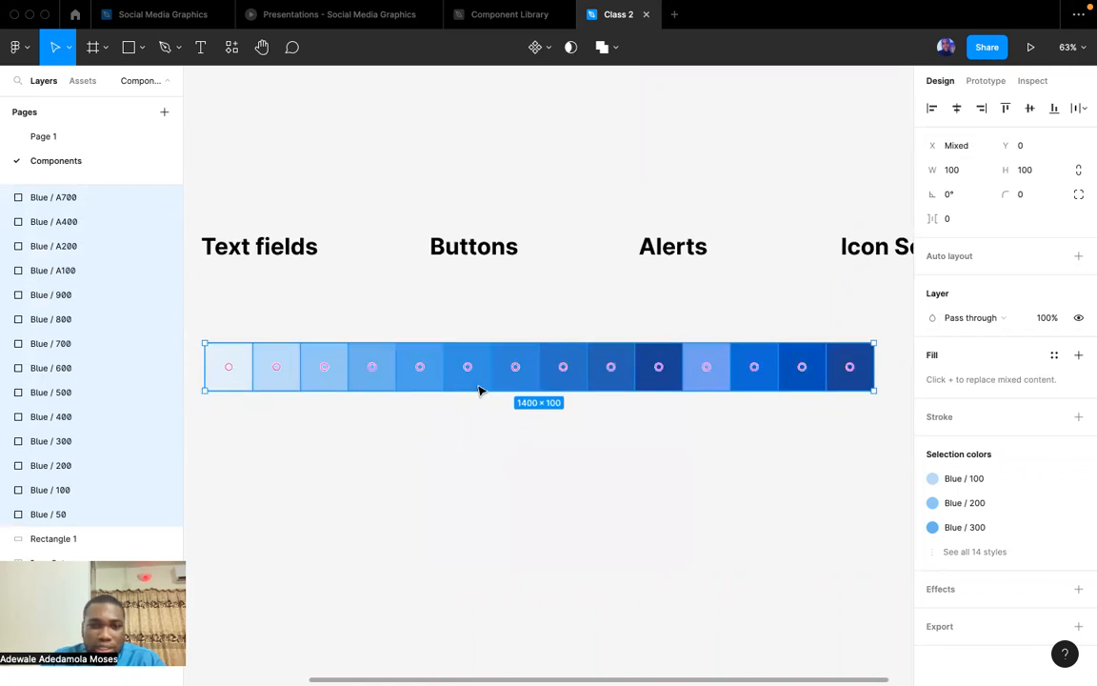
# Move the row of blue swatches below the "Colors" heading and expand the Blue group of color styles.
pyautogui.hscroll(-2, 455, 385)
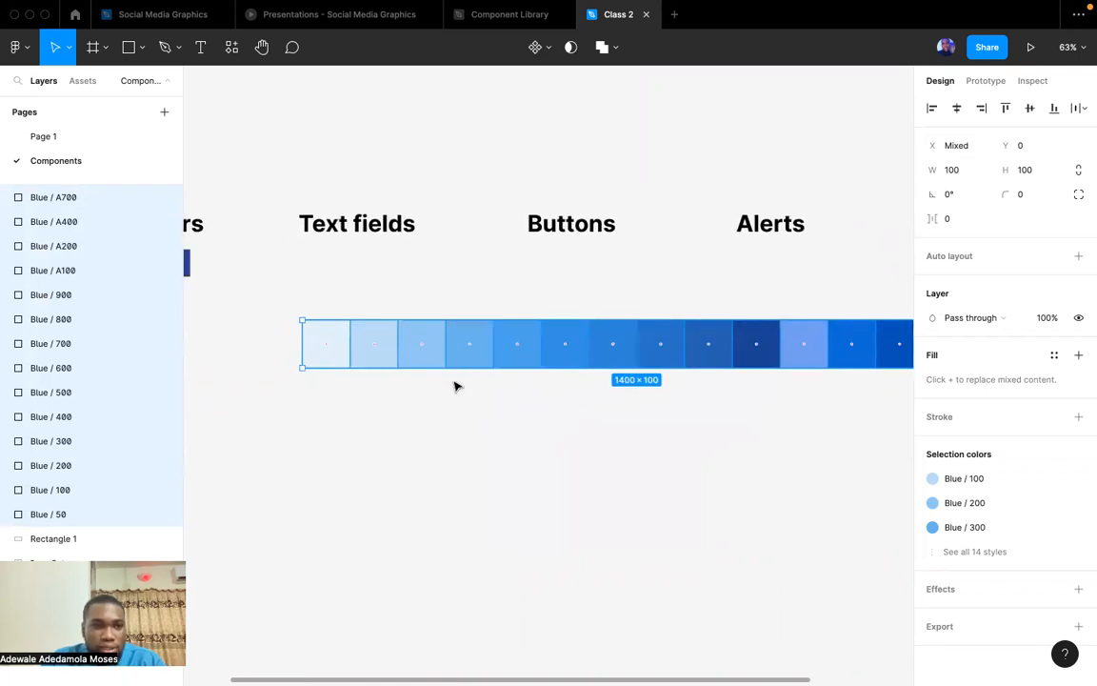
pyautogui.hscroll(-4, 548, 373)
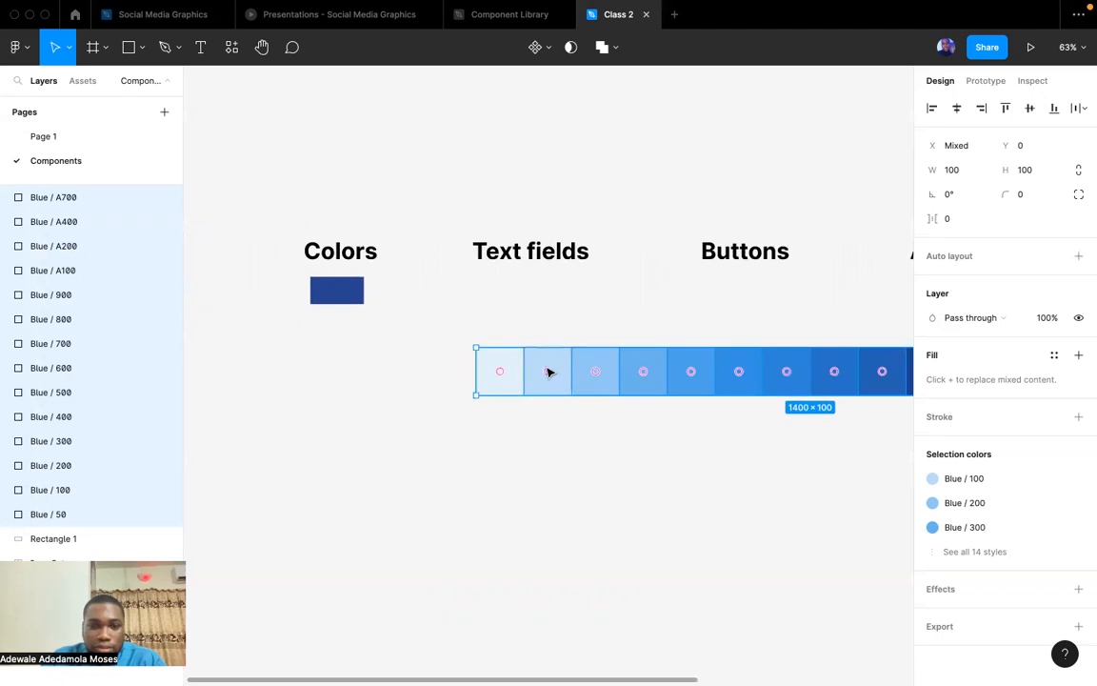
pyautogui.moveTo(506, 365); pyautogui.dragTo(276, 375)
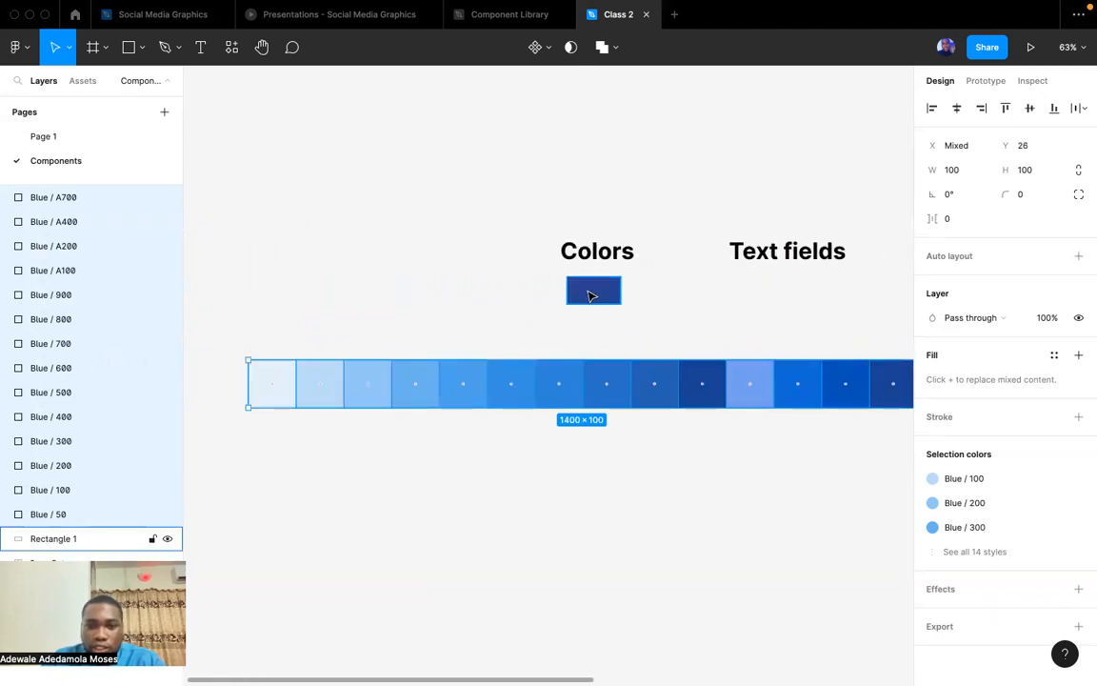
pyautogui.click(590, 292)
pyautogui.click(601, 530)
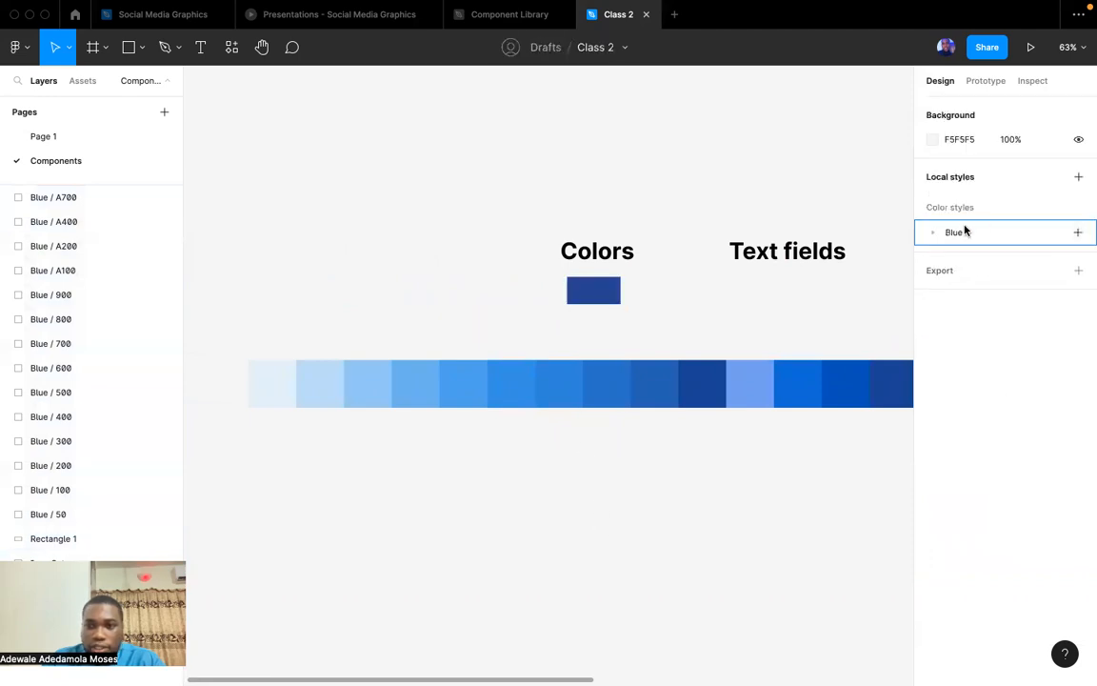
pyautogui.click(933, 234)
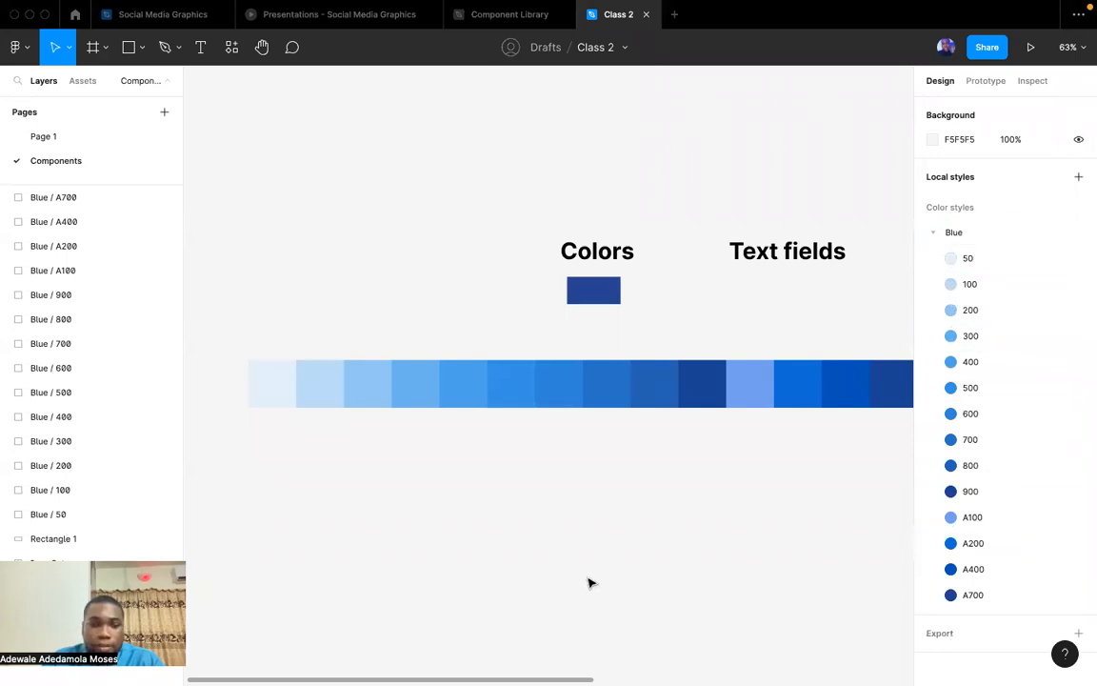
# Duplicate the "Colors" heading into the empty area below the row of blue swatches.
pyautogui.hscroll(5, 566, 569)
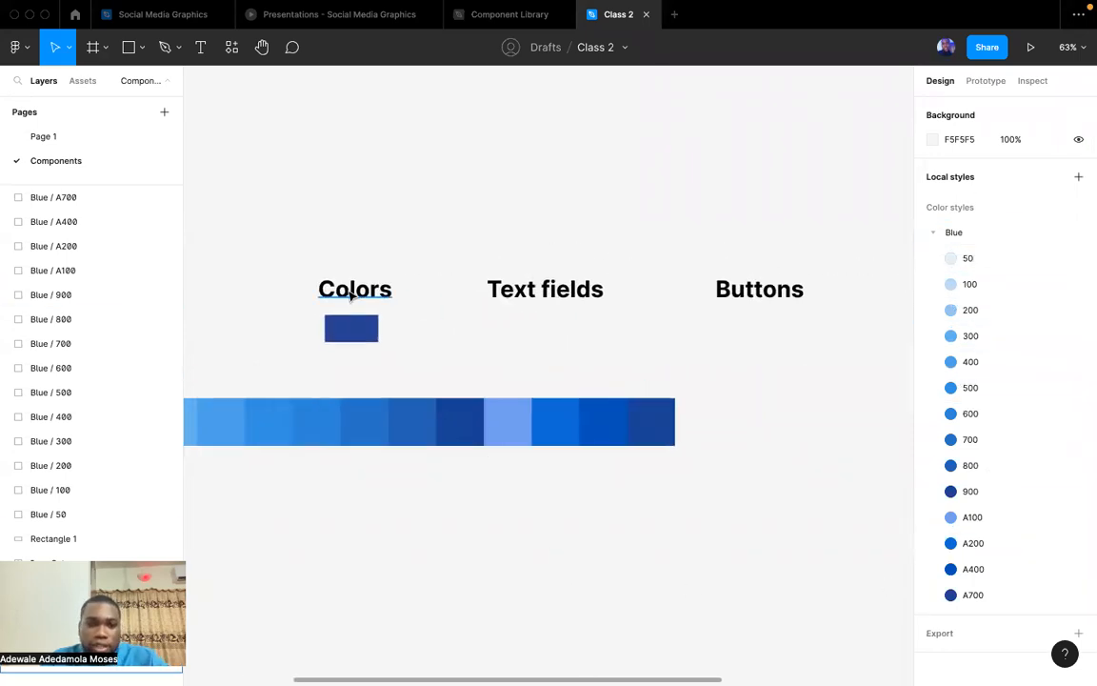
pyautogui.click(352, 294)
pyautogui.moveTo(352, 295); pyautogui.dragTo(577, 526)
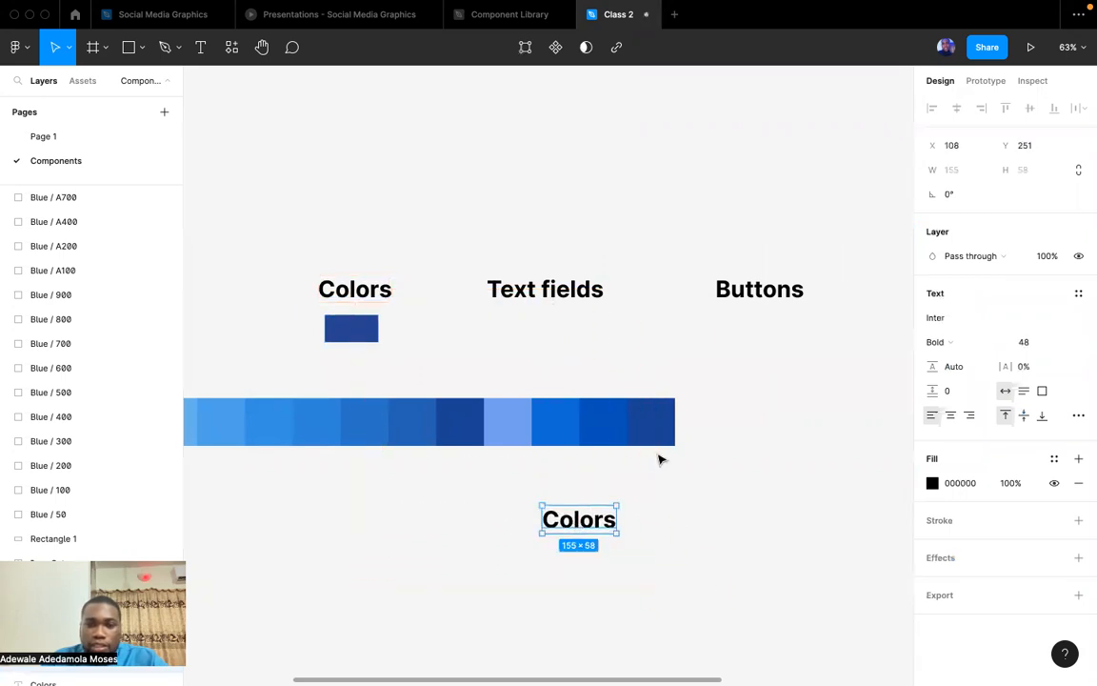
pyautogui.press('Escape')
pyautogui.click(663, 419)
pyautogui.click(862, 417)
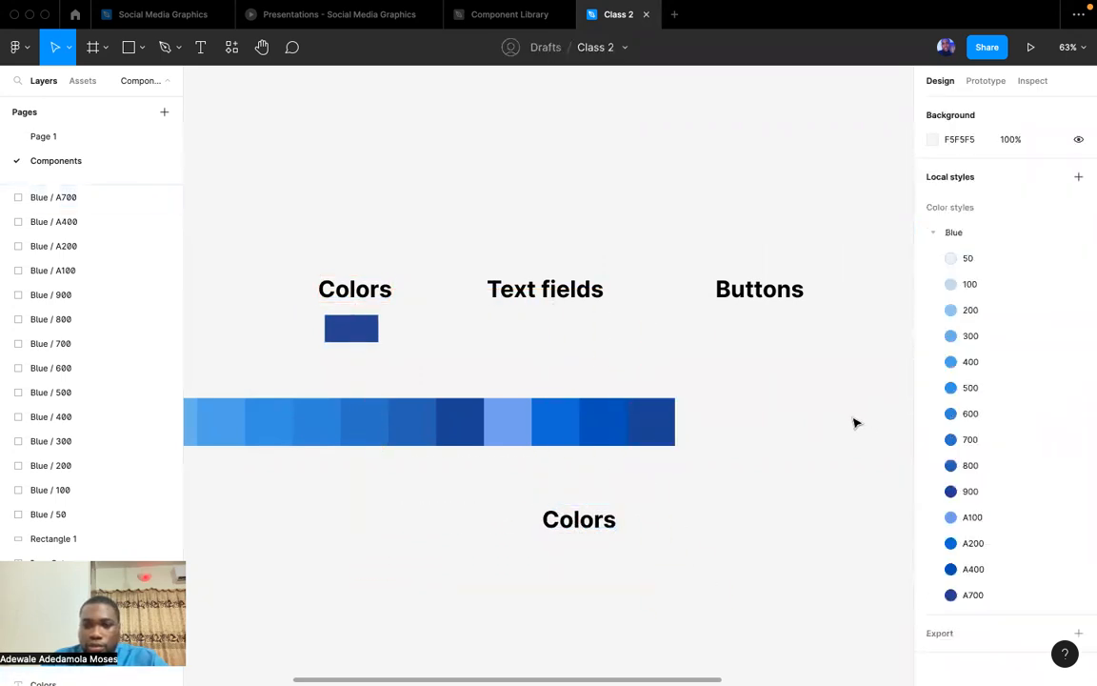
# Apply the Blue/A700 color style to the duplicated "Colors" heading.
pyautogui.click(578, 519)
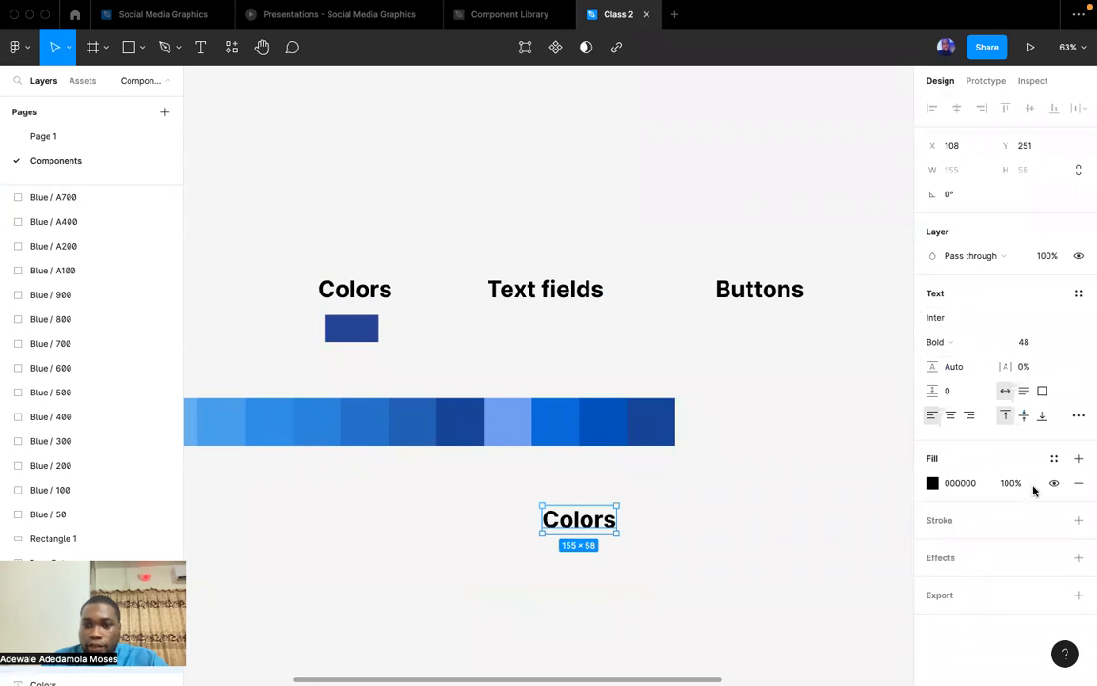
pyautogui.click(1054, 463)
pyautogui.click(969, 544)
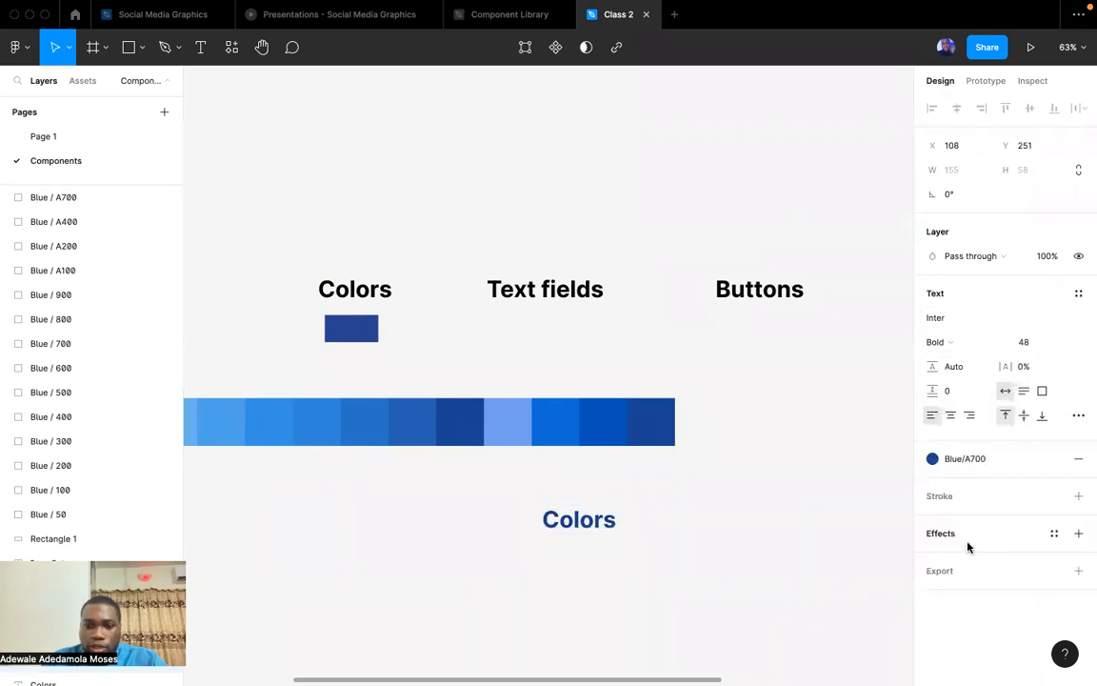
# Delete the duplicated "Colors" heading and the whole row of blue palette swatches.
pyautogui.click(731, 539)
pyautogui.click(572, 519)
pyautogui.press('Delete')
pyautogui.scroll(-5, 693, 473)
pyautogui.moveTo(710, 490); pyautogui.dragTo(332, 442)
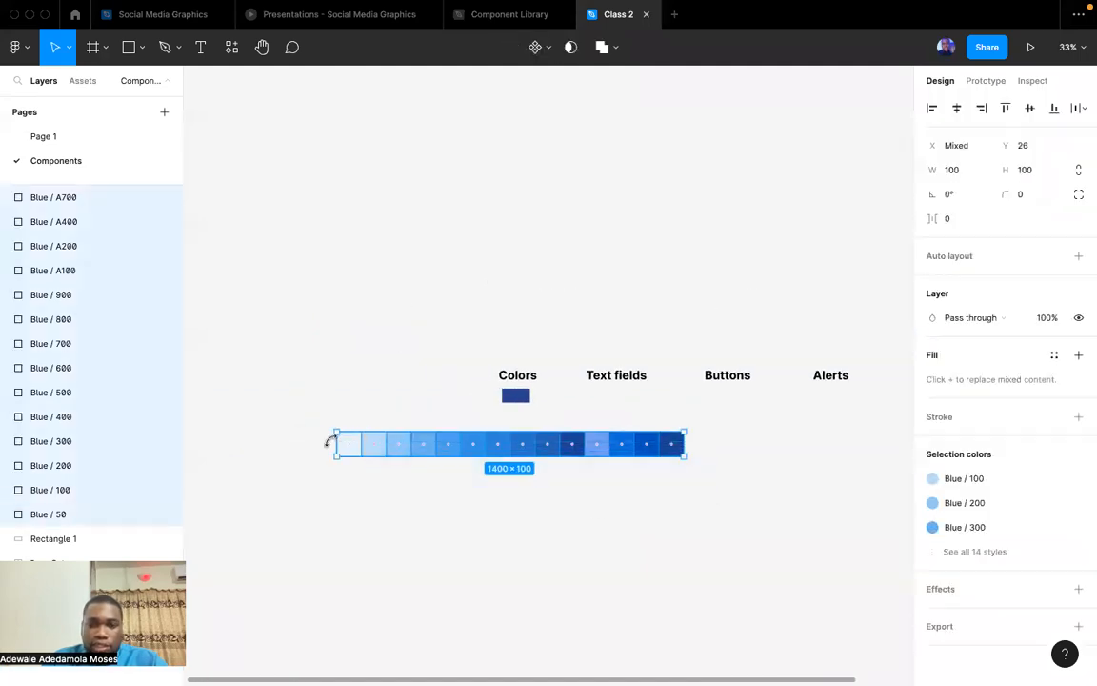
pyautogui.press('Delete')
pyautogui.scroll(10, 510, 415)
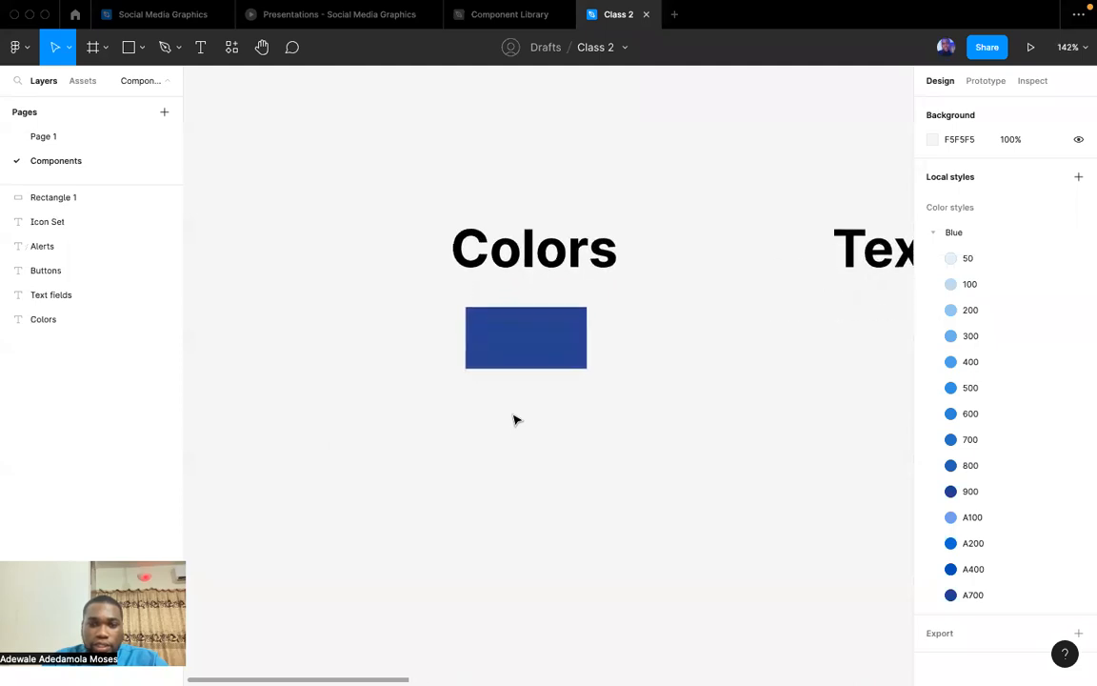
# Delete the Blue group from the local color styles.
pyautogui.scroll(-2, 572, 400)
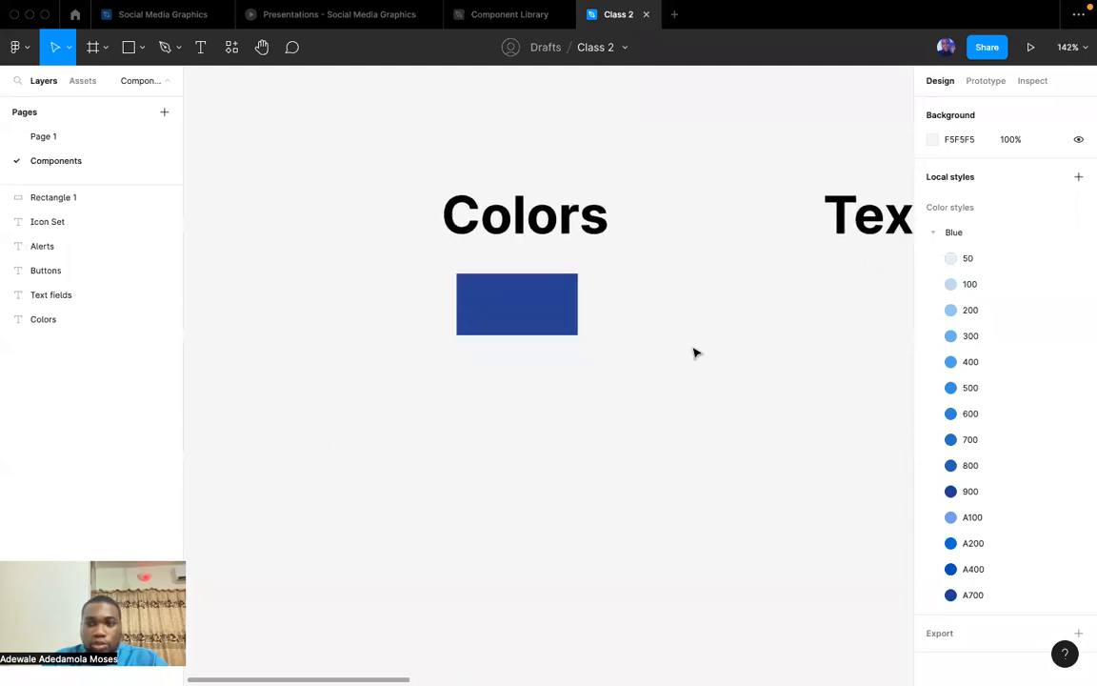
pyautogui.rightClick(965, 232)
pyautogui.click(975, 261)
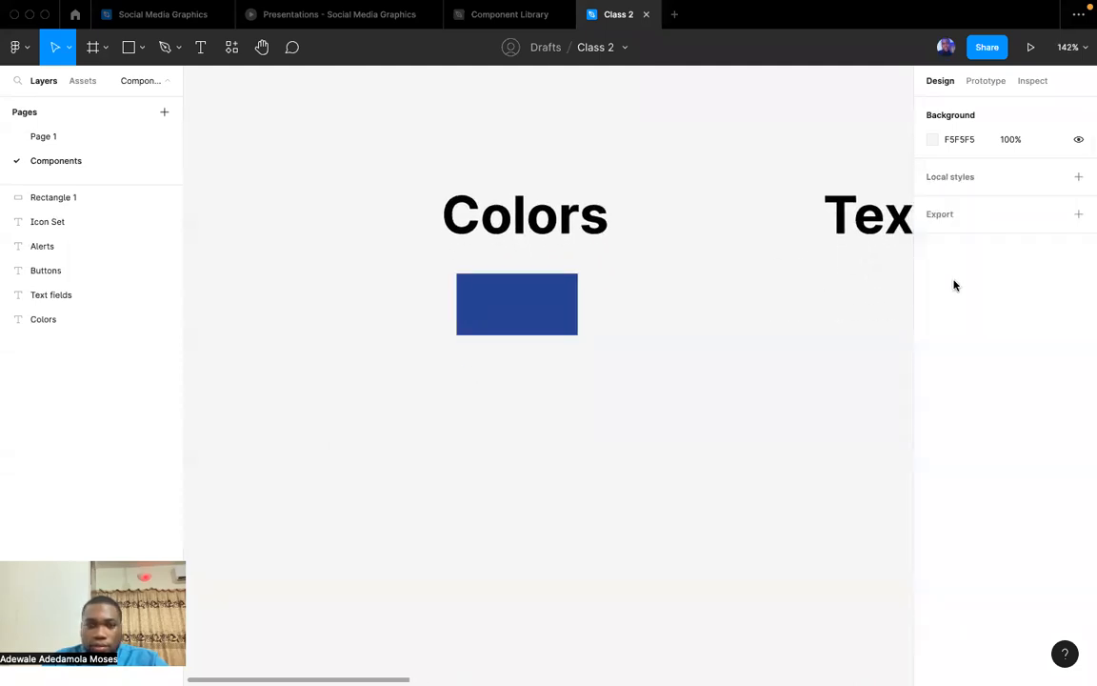
# Switch to the Opera browser and bring up the Material Design "System icons" page.
pyautogui.click(514, 310)
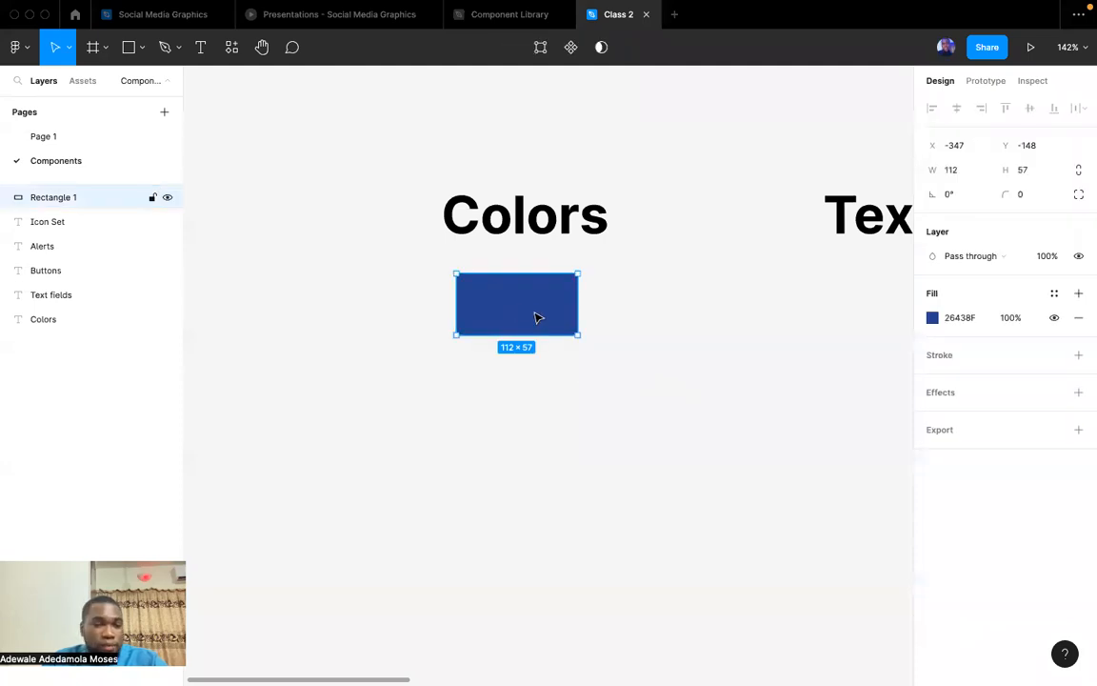
pyautogui.hotkey('ctrl', 'Up')
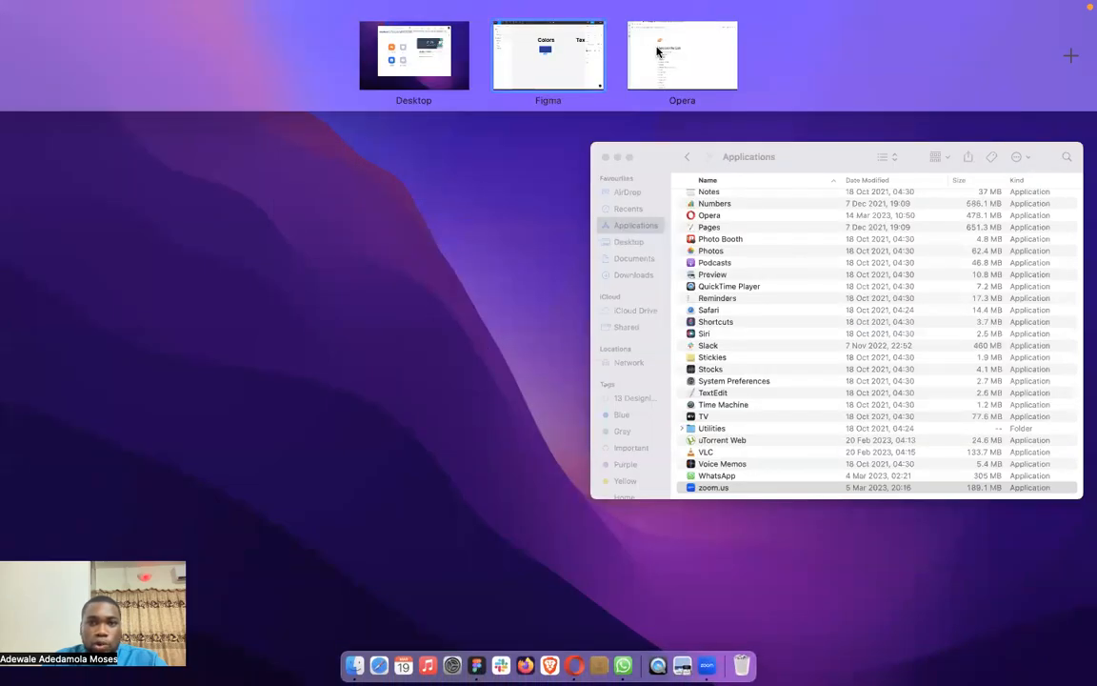
pyautogui.click(667, 46)
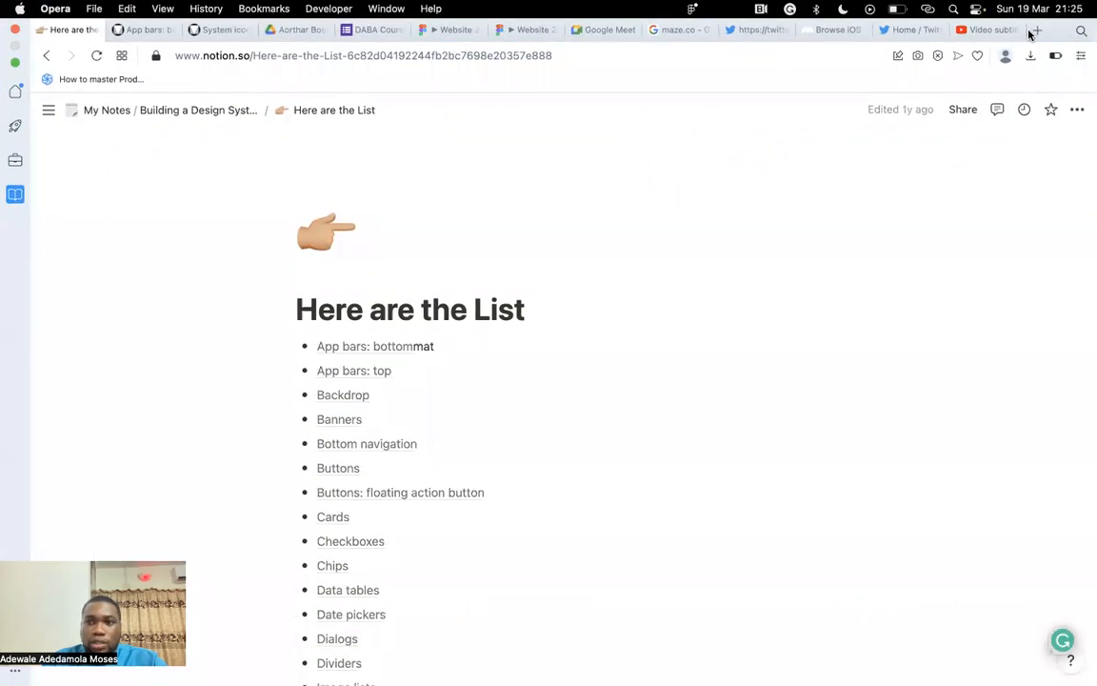
pyautogui.click(1037, 30)
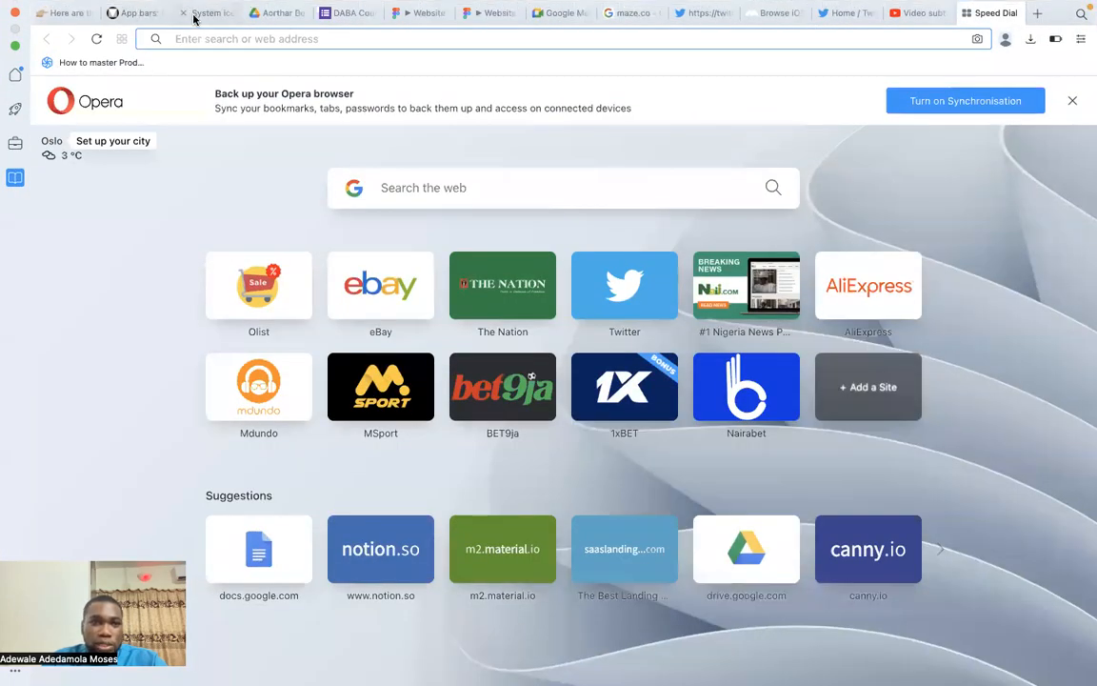
pyautogui.click(193, 13)
# Open Material Design's "The color system" page and find the Color palettes generator under "Tools for picking colors".
pyautogui.scroll(-3, 151, 399)
pyautogui.scroll(3, 144, 362)
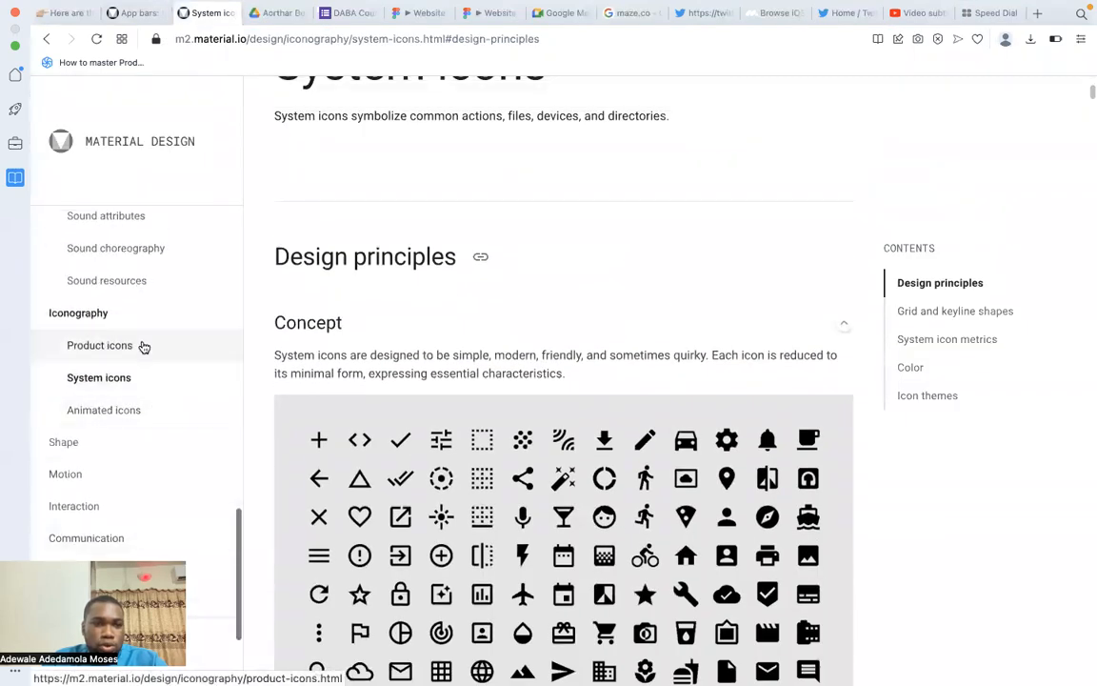
pyautogui.scroll(10, 141, 348)
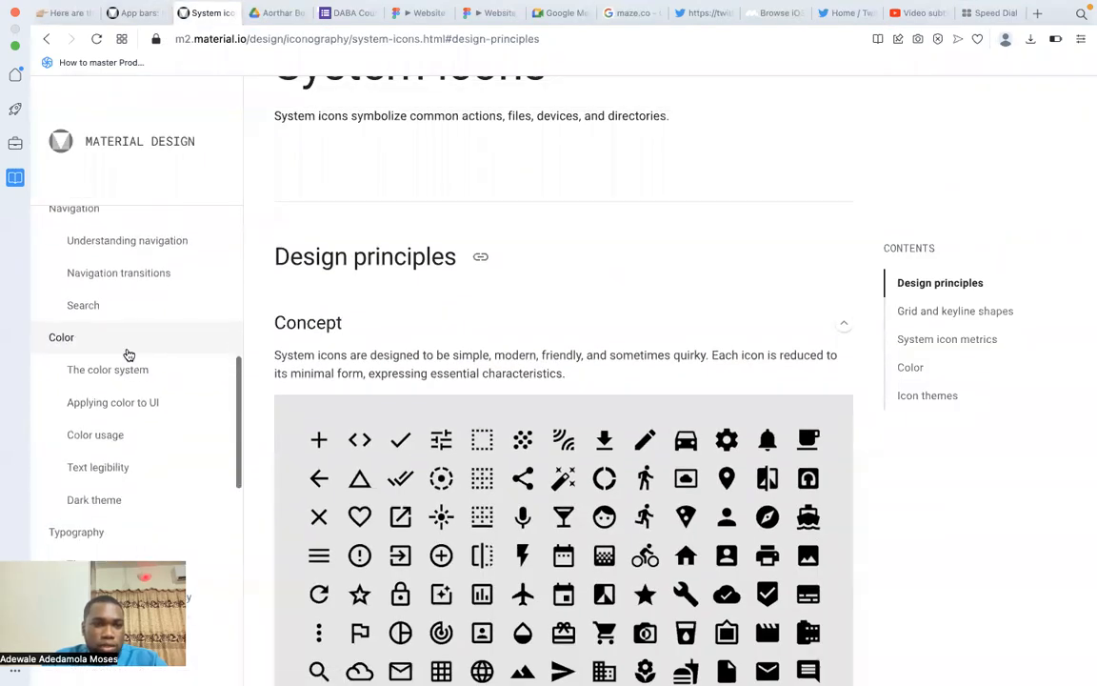
pyautogui.scroll(-1, 116, 395)
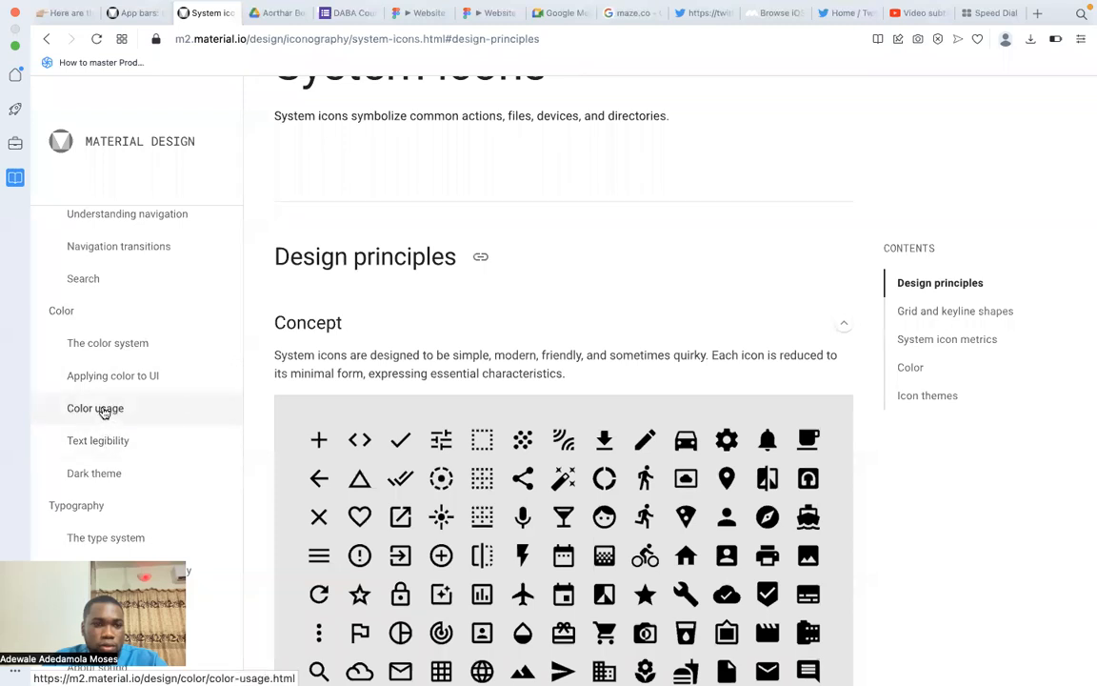
pyautogui.click(103, 410)
pyautogui.click(132, 345)
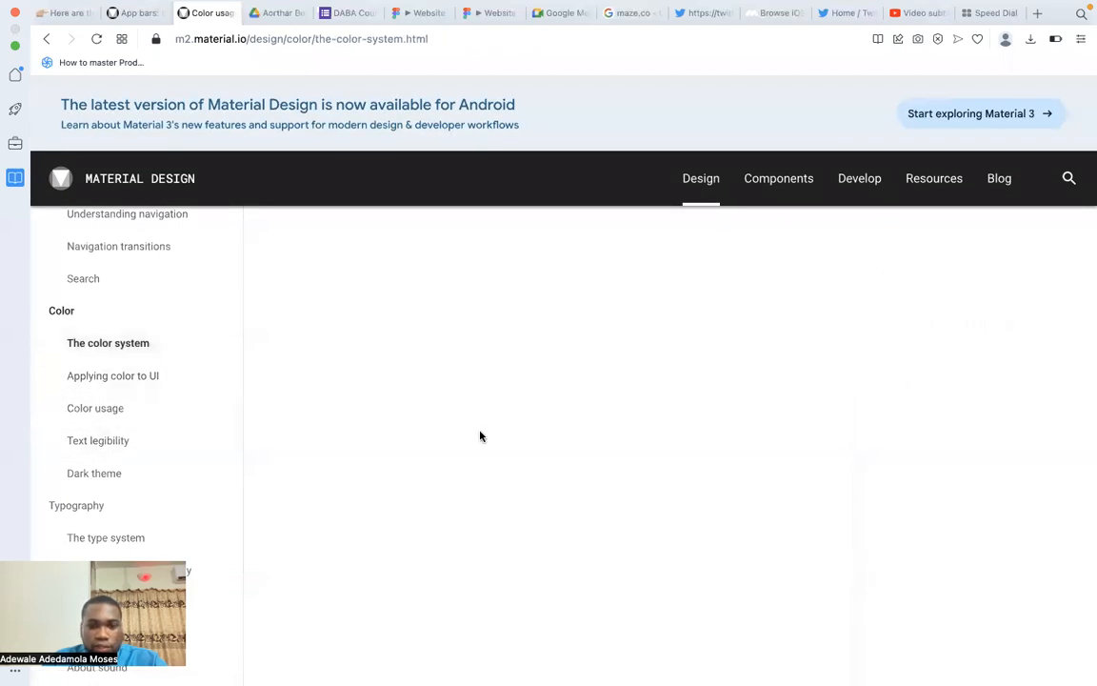
pyautogui.scroll(-10, 480, 436)
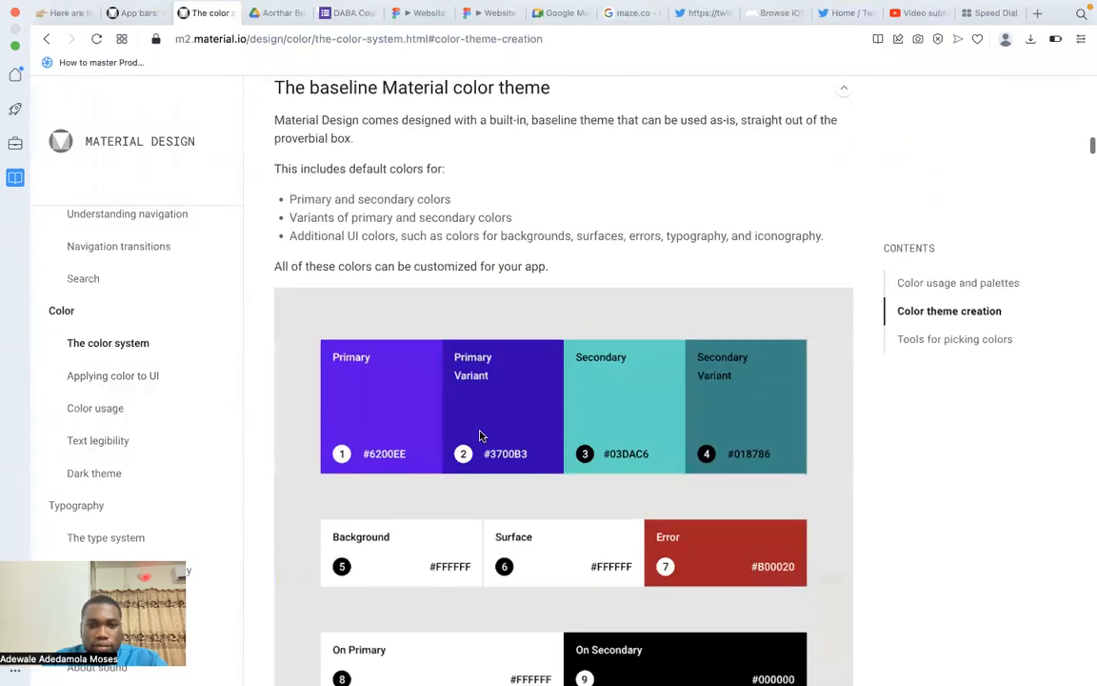
pyautogui.scroll(-12, 480, 436)
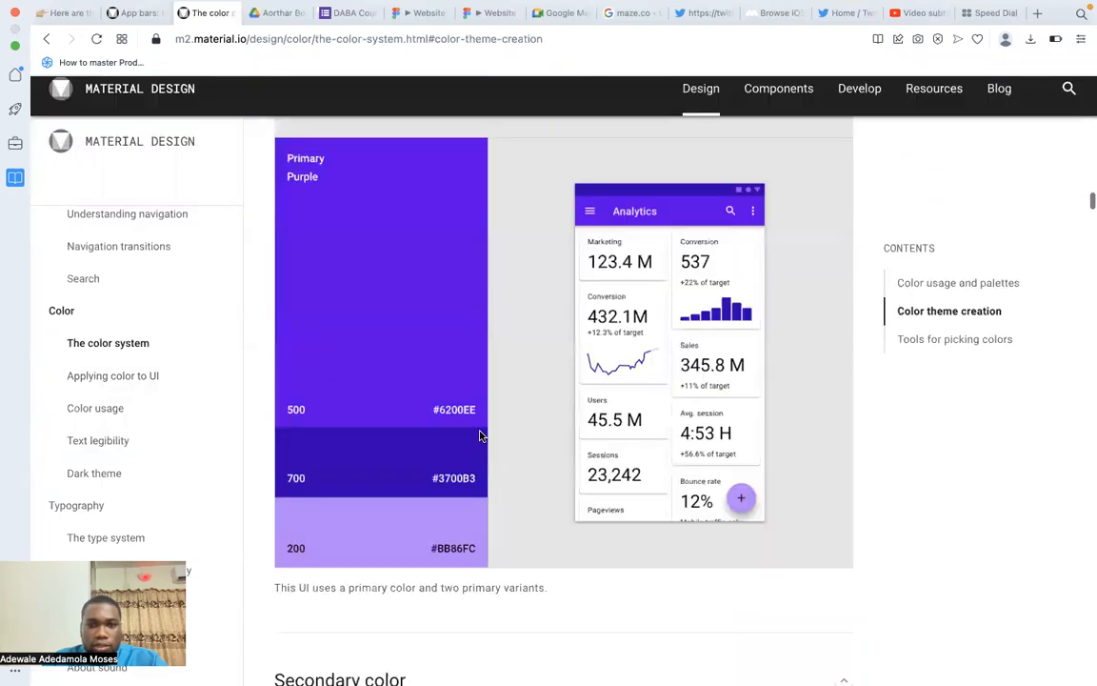
pyautogui.scroll(-10, 480, 436)
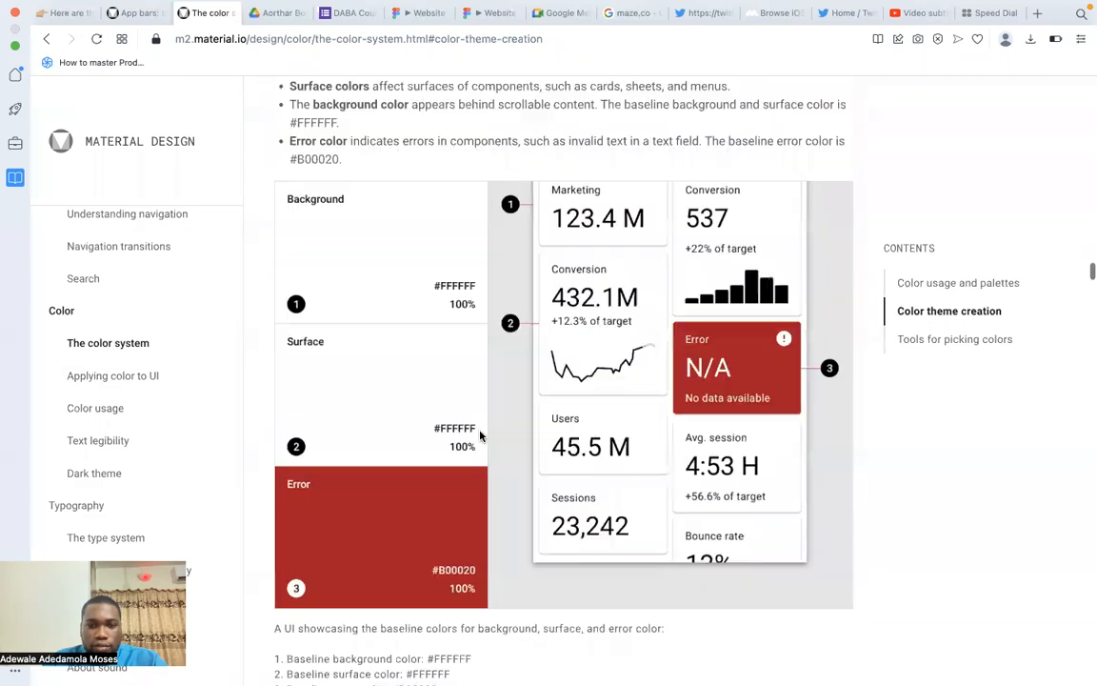
pyautogui.scroll(-15, 480, 437)
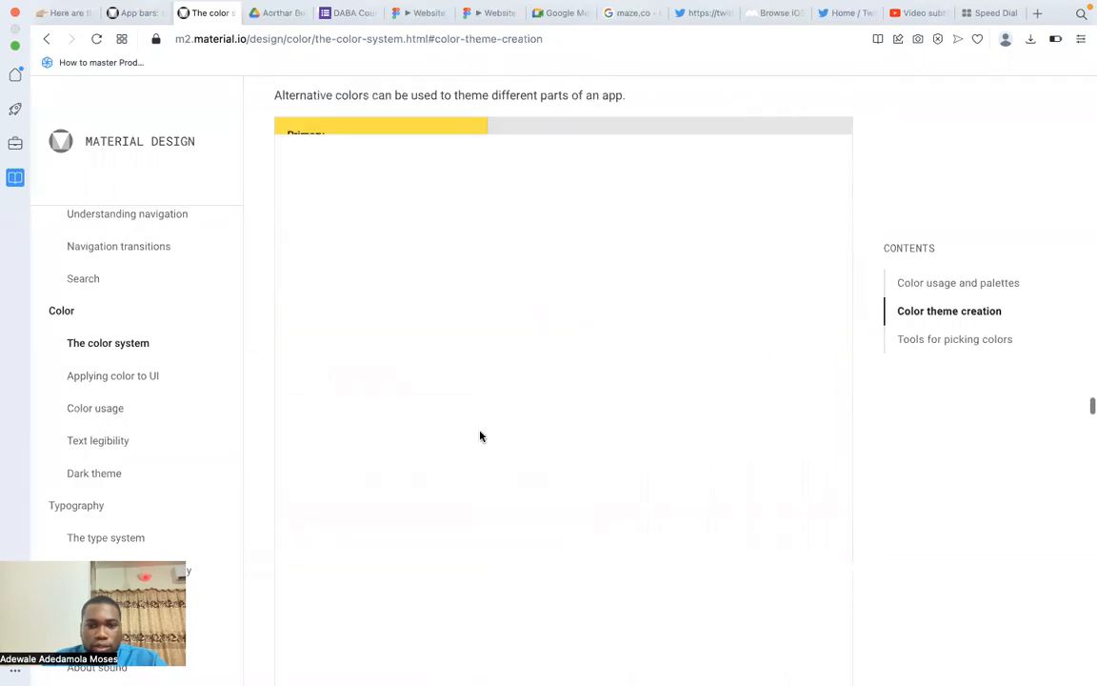
pyautogui.scroll(-15, 480, 437)
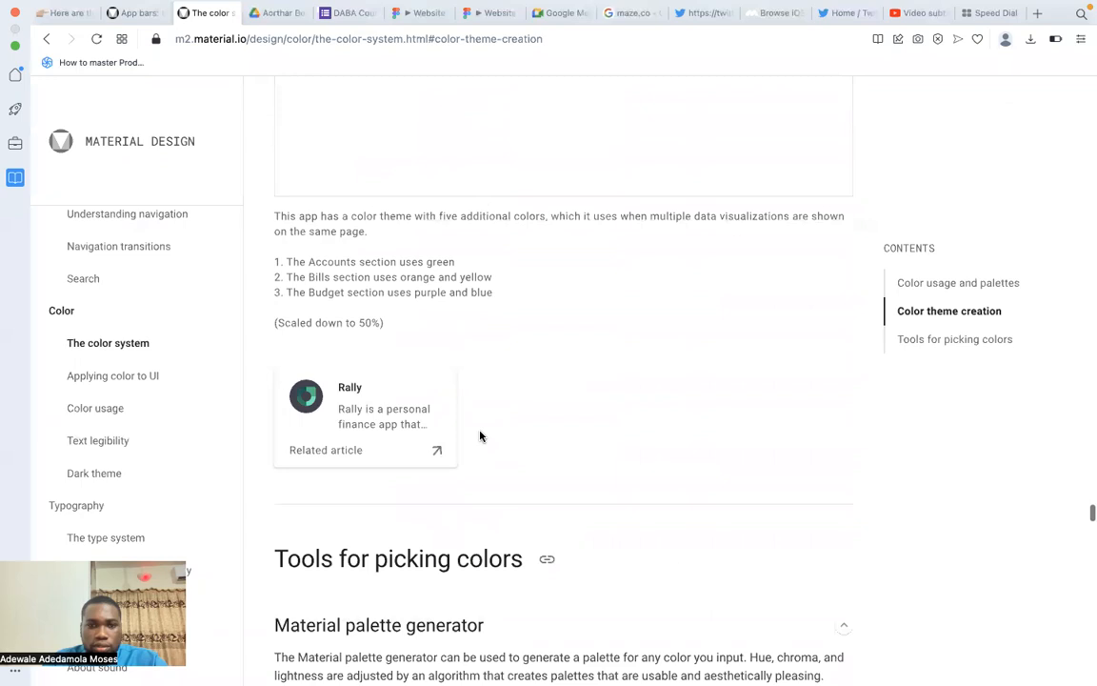
pyautogui.scroll(-8, 480, 436)
pyautogui.scroll(3, 571, 428)
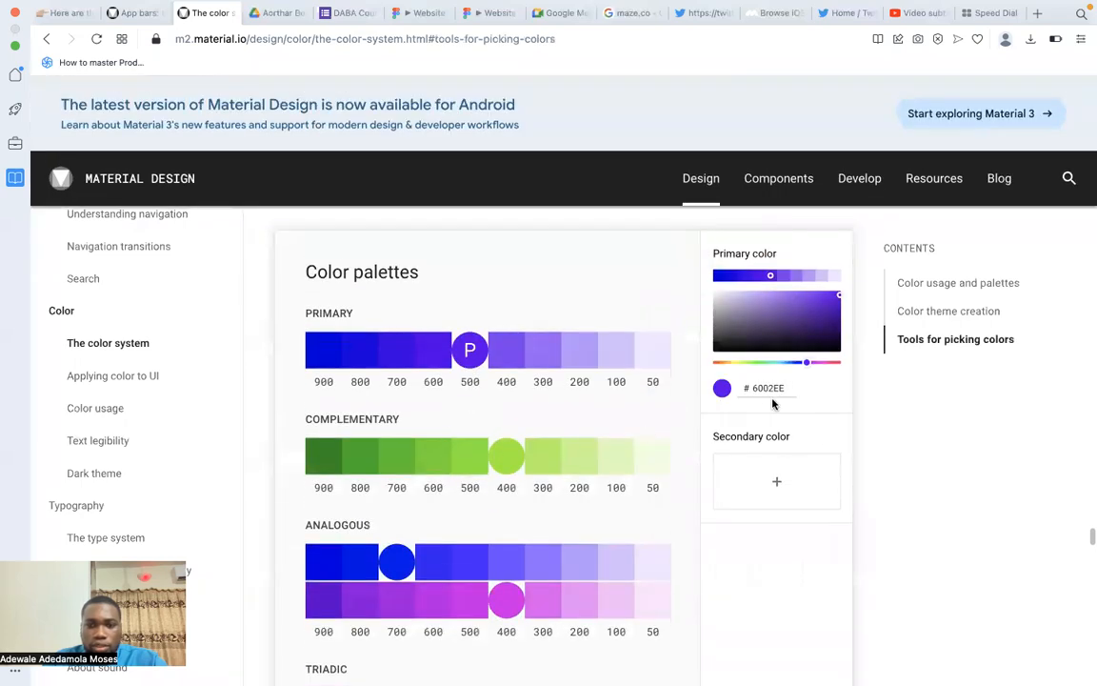
# Copy the fill hex of the blue rectangle in Figma and set it, 26438F, as the palette generator's primary color in Opera.
pyautogui.hotkey('ctrl', 'Up')
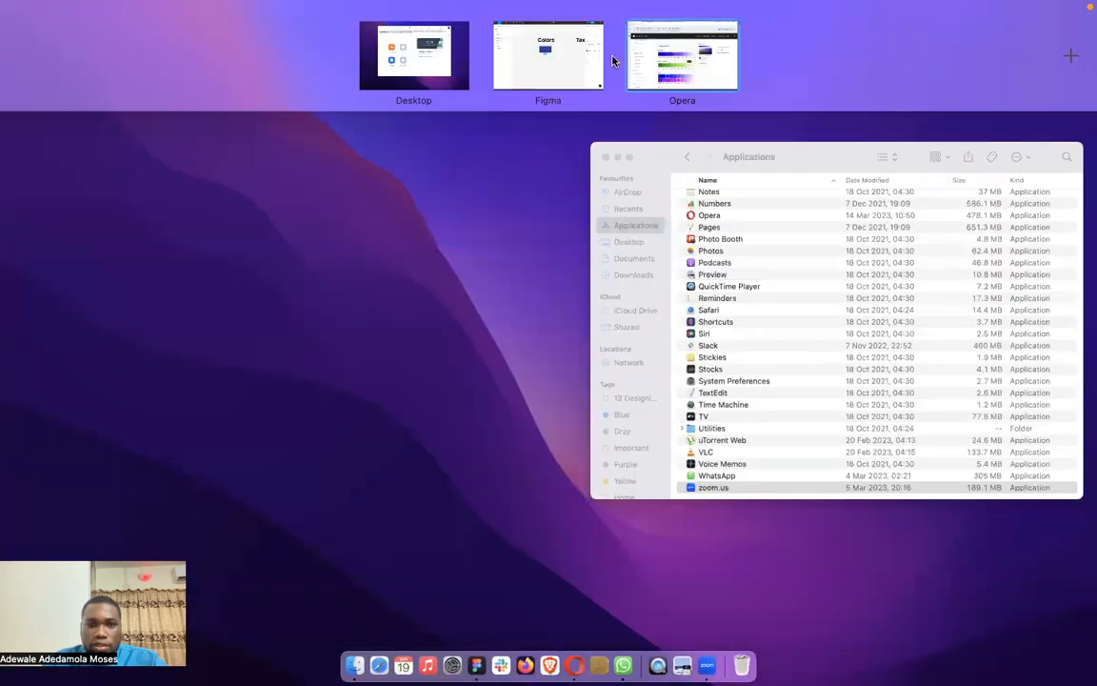
pyautogui.click(574, 92)
pyautogui.click(965, 324)
pyautogui.press('super+c')
pyautogui.hotkey('ctrl', 'Up')
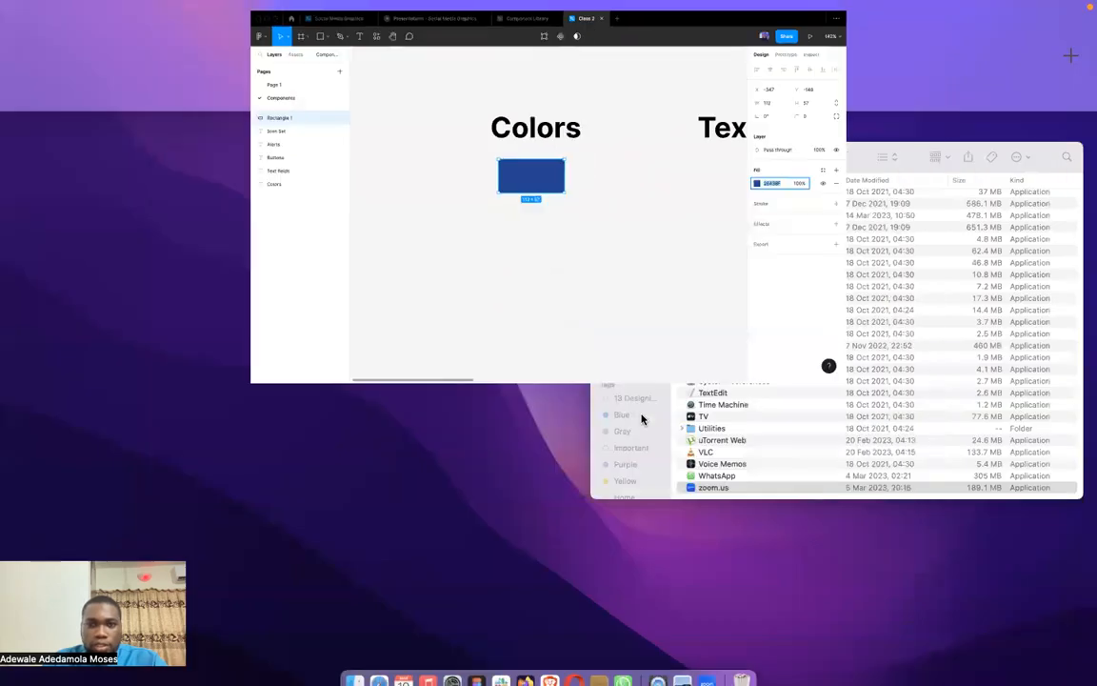
pyautogui.click(634, 59)
pyautogui.doubleClick(769, 388)
pyautogui.press('super+v')
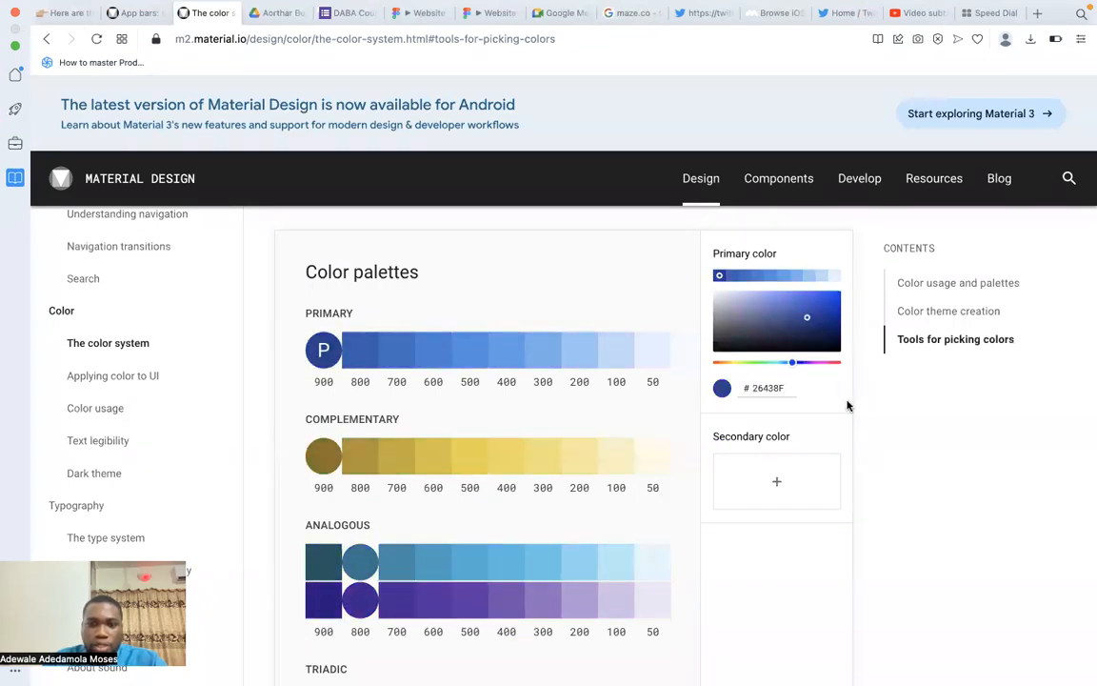
# Review the generated palettes and copy the hex #3061AF of the primary 800 shade.
pyautogui.scroll(-5, 569, 417)
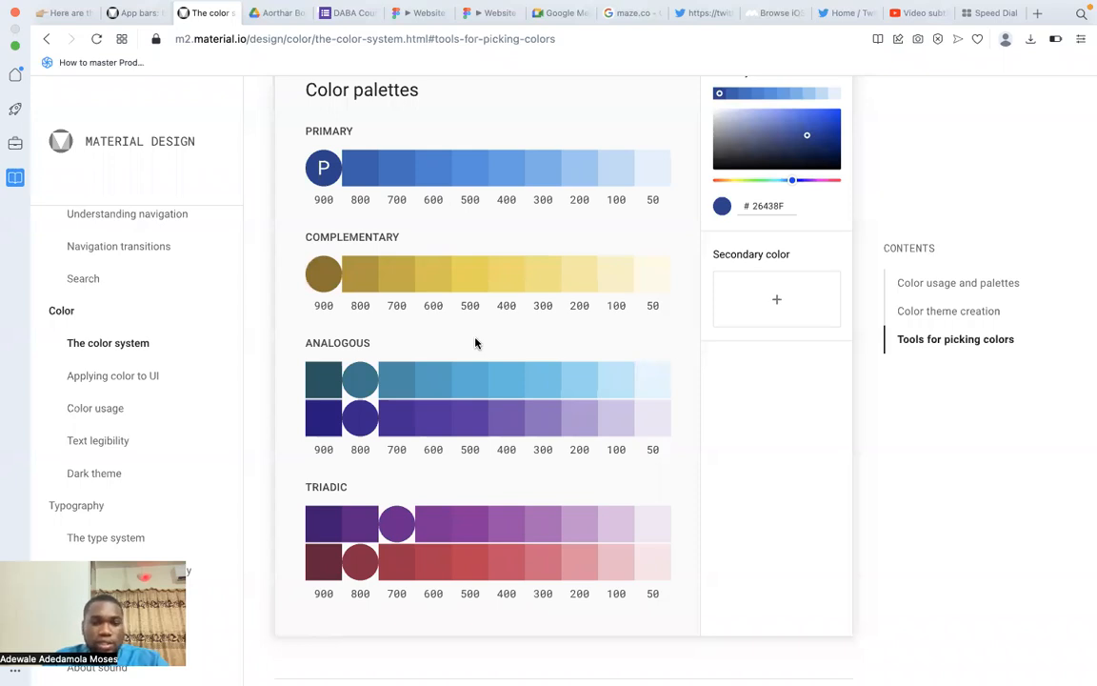
pyautogui.scroll(2, 475, 343)
pyautogui.scroll(1, 339, 244)
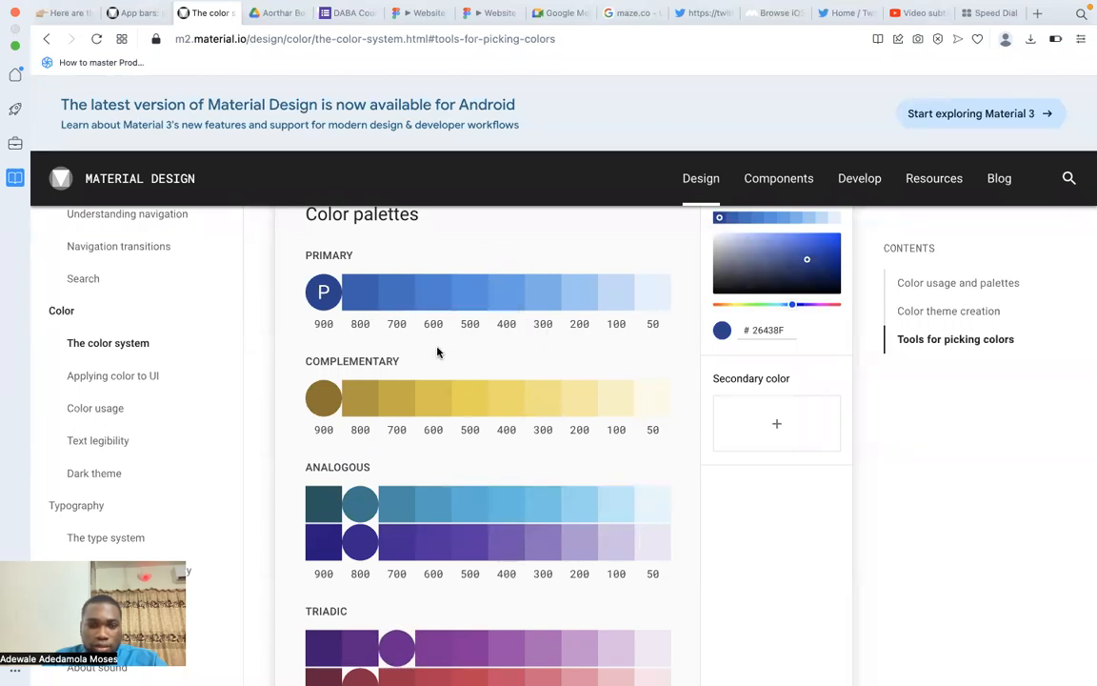
pyautogui.rightClick(365, 303)
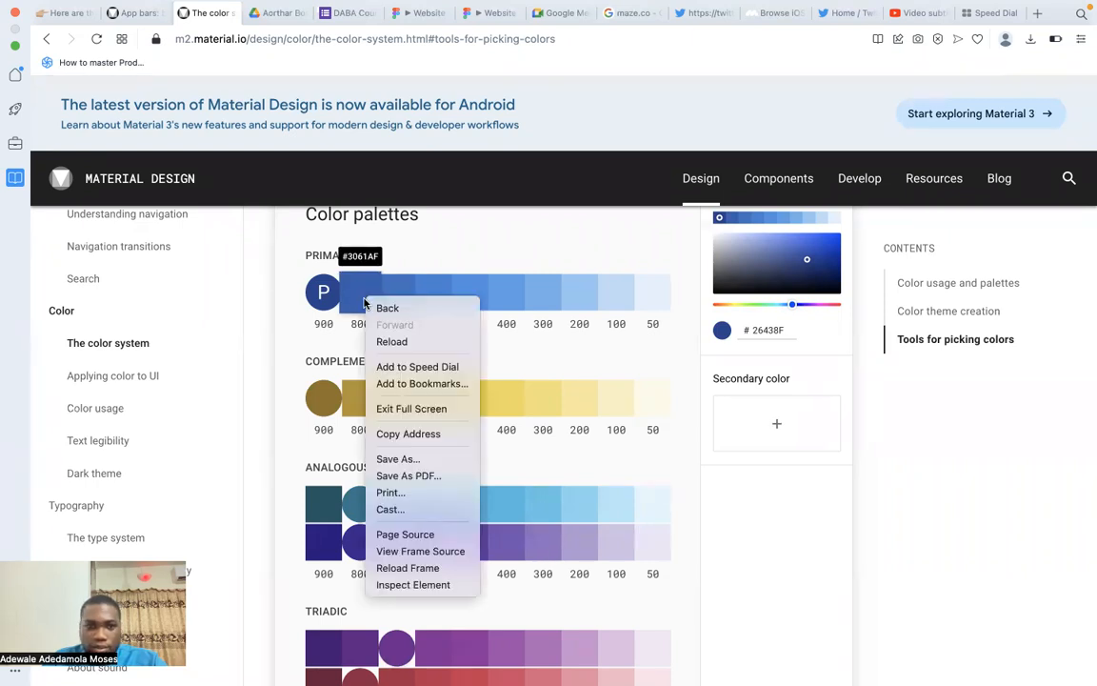
pyautogui.click(352, 304)
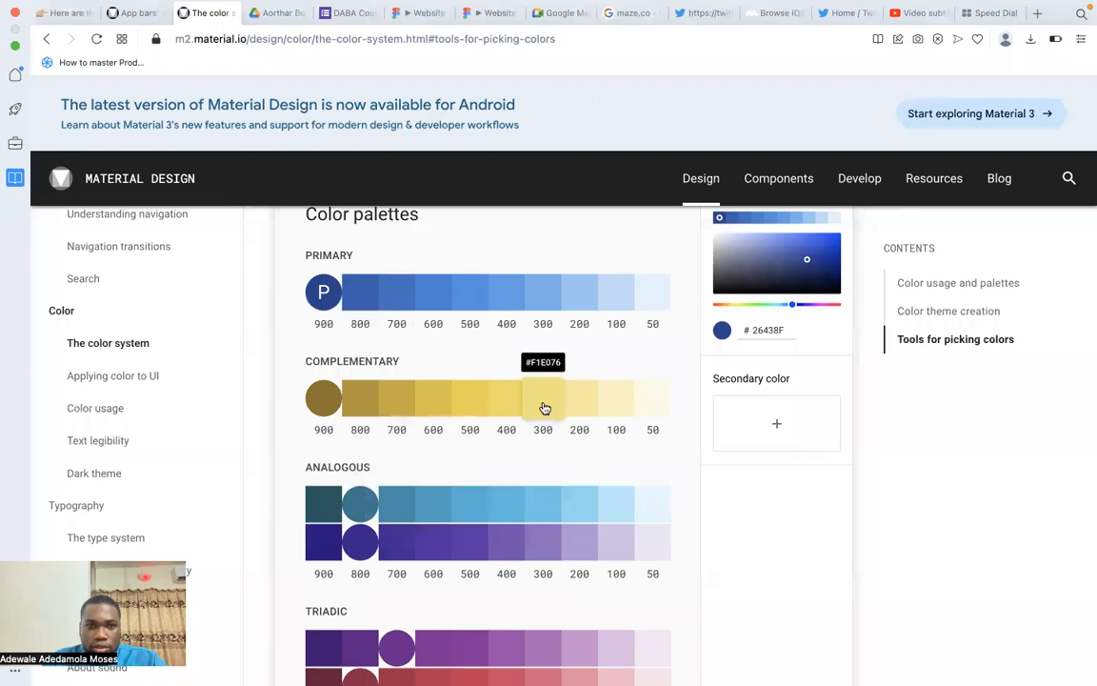
# Switch to Figma, duplicate the blue rectangle directly below the original, and set the copy's fill to 3061AF.
pyautogui.hotkey('ctrl', 'Up')
pyautogui.click(537, 80)
pyautogui.moveTo(504, 276); pyautogui.dragTo(504, 354)
pyautogui.click(973, 321)
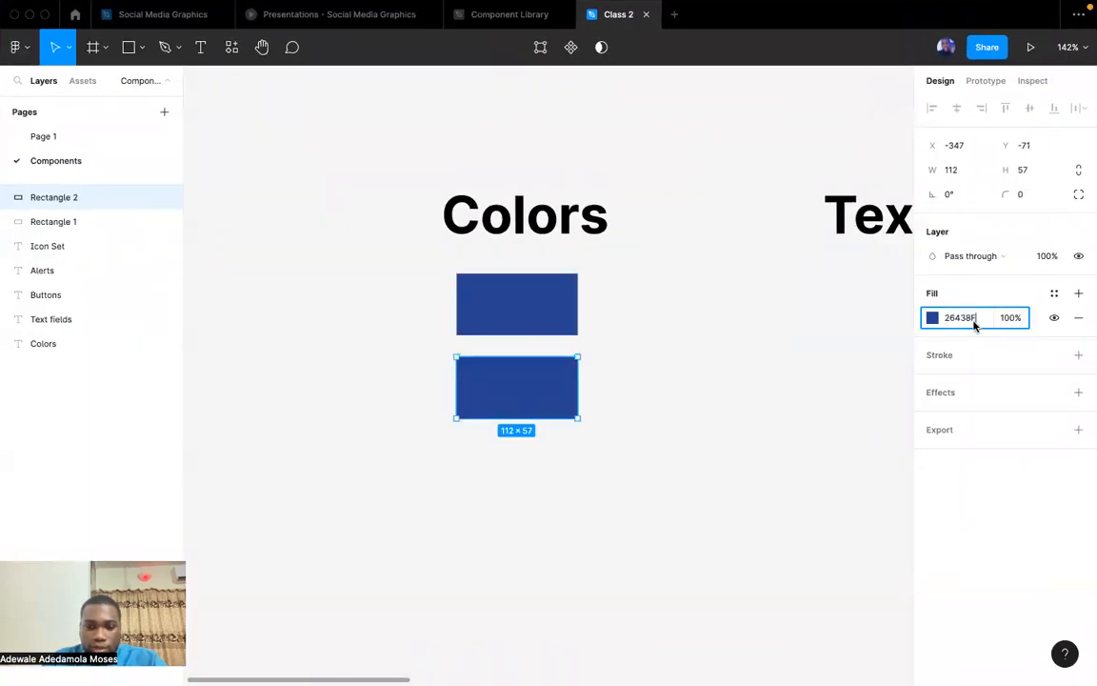
pyautogui.write('295FAF')
pyautogui.press('Return')
pyautogui.click(645, 411)
# Duplicate the 3061AF rectangle leftwards to build an evenly spaced row of six rectangles with 14 px gaps.
pyautogui.moveTo(515, 387); pyautogui.dragTo(379, 380)
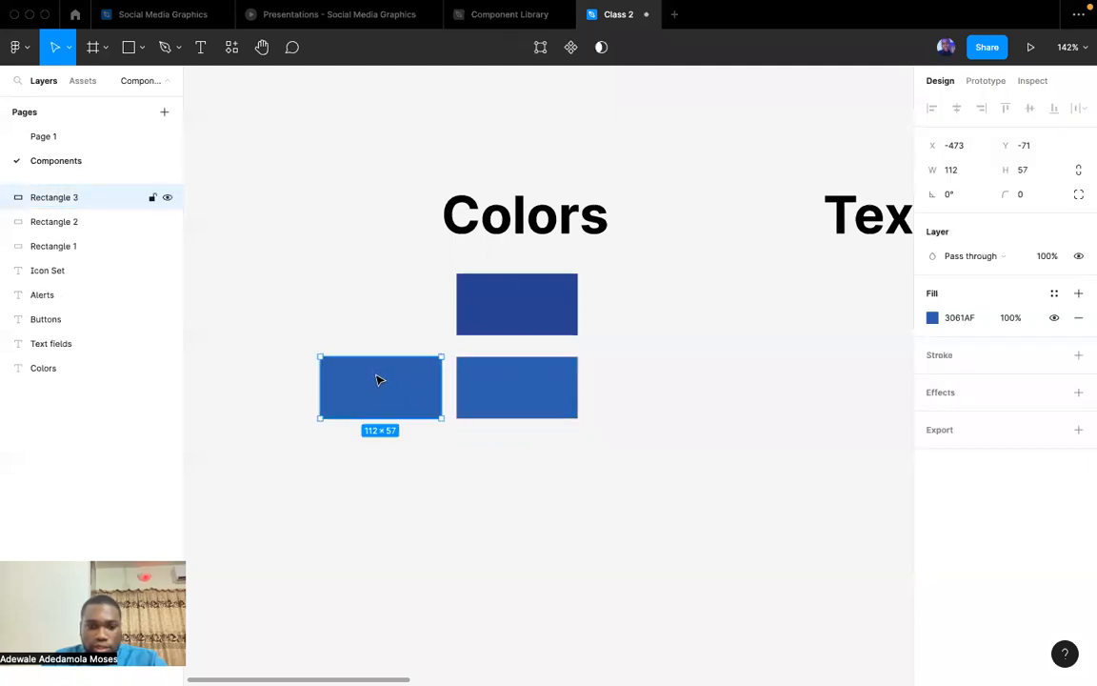
pyautogui.press('super+d')
pyautogui.press('super+d')
pyautogui.press('super+d')
pyautogui.press('super+d')
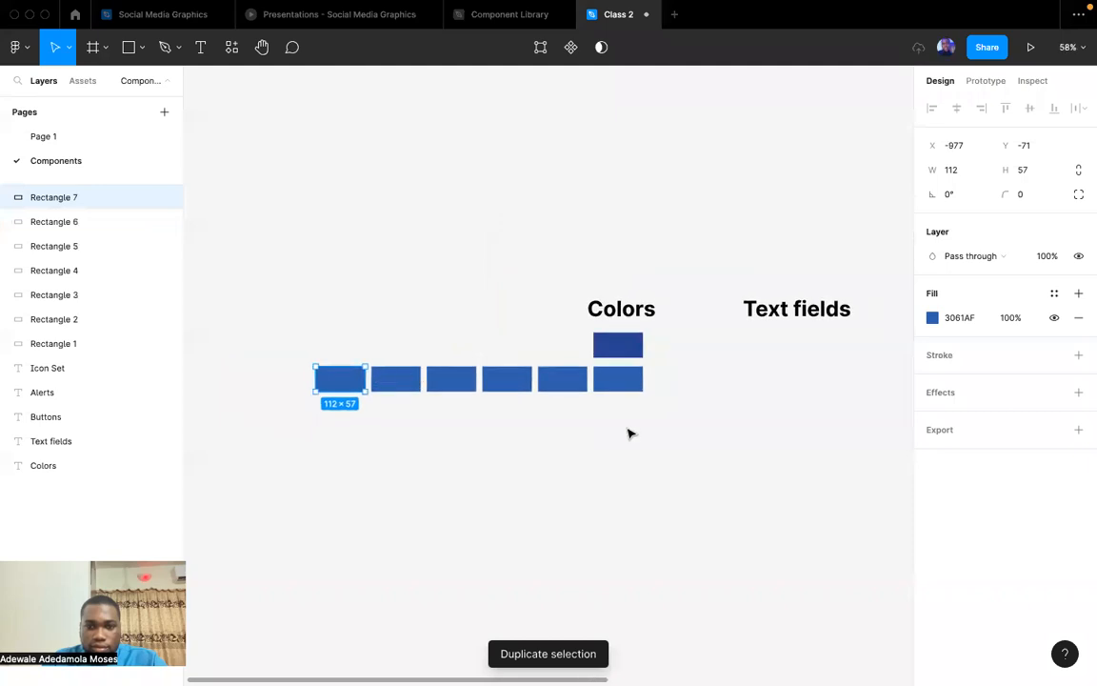
pyautogui.click(640, 431)
pyautogui.moveTo(650, 426); pyautogui.dragTo(297, 351)
pyautogui.click(335, 371)
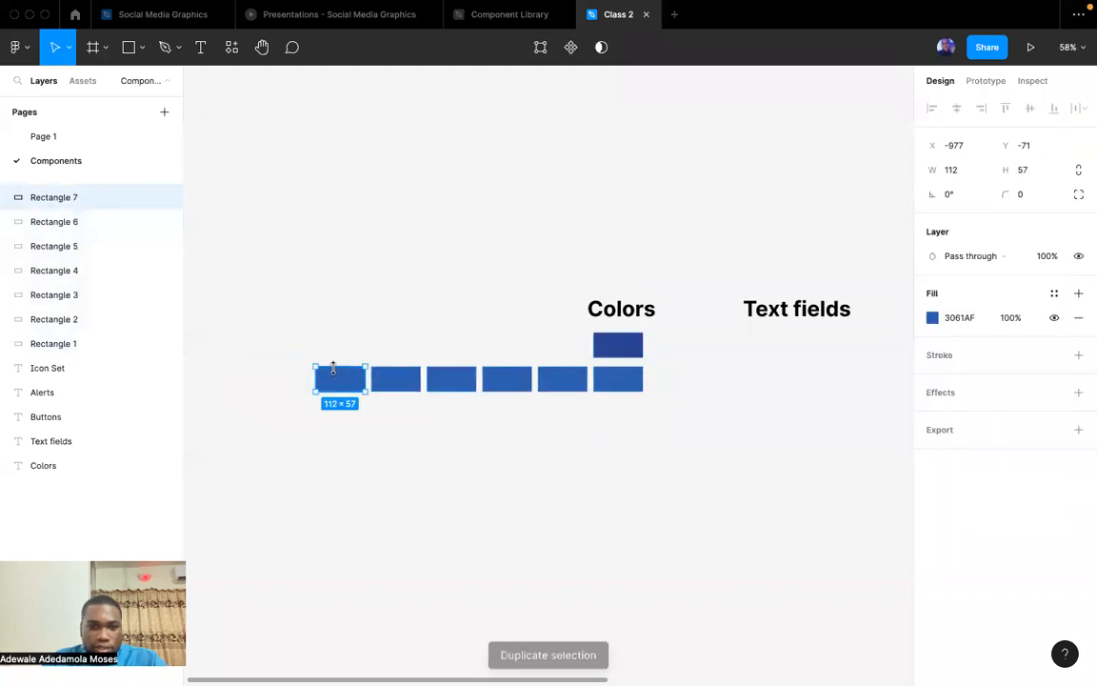
# Add a seventh rectangle at the left end of the 3061AF row by duplicating the leftmost one.
pyautogui.press('super+d')
pyautogui.moveTo(344, 382); pyautogui.dragTo(288, 382)
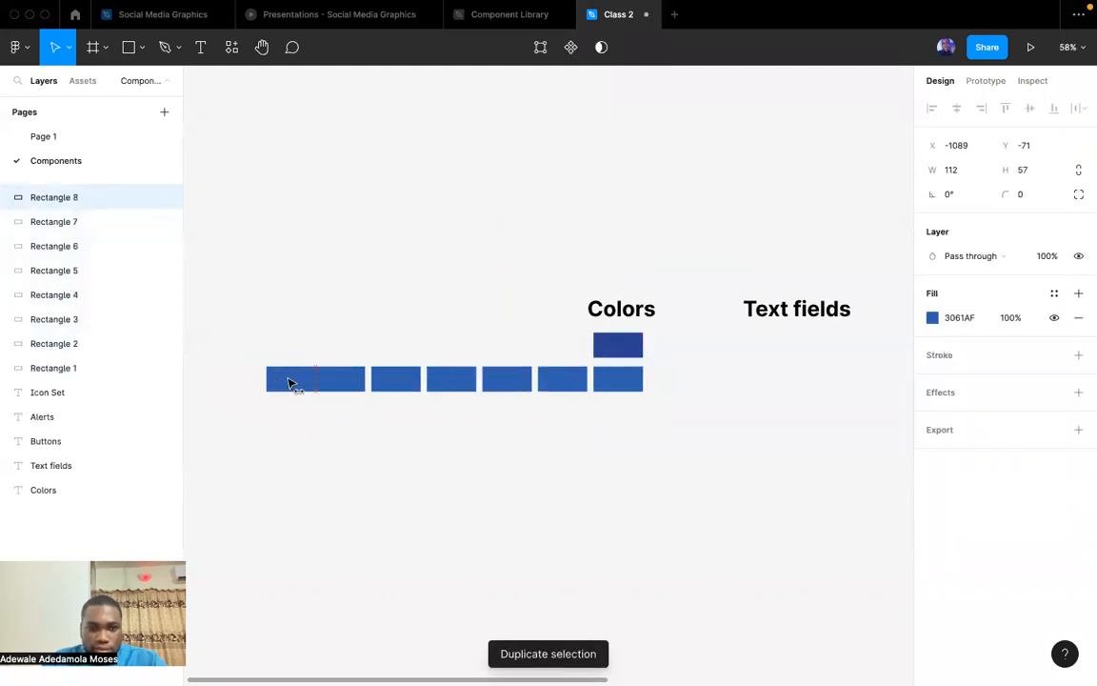
pyautogui.hscroll(-3, 285, 382)
pyautogui.click(339, 447)
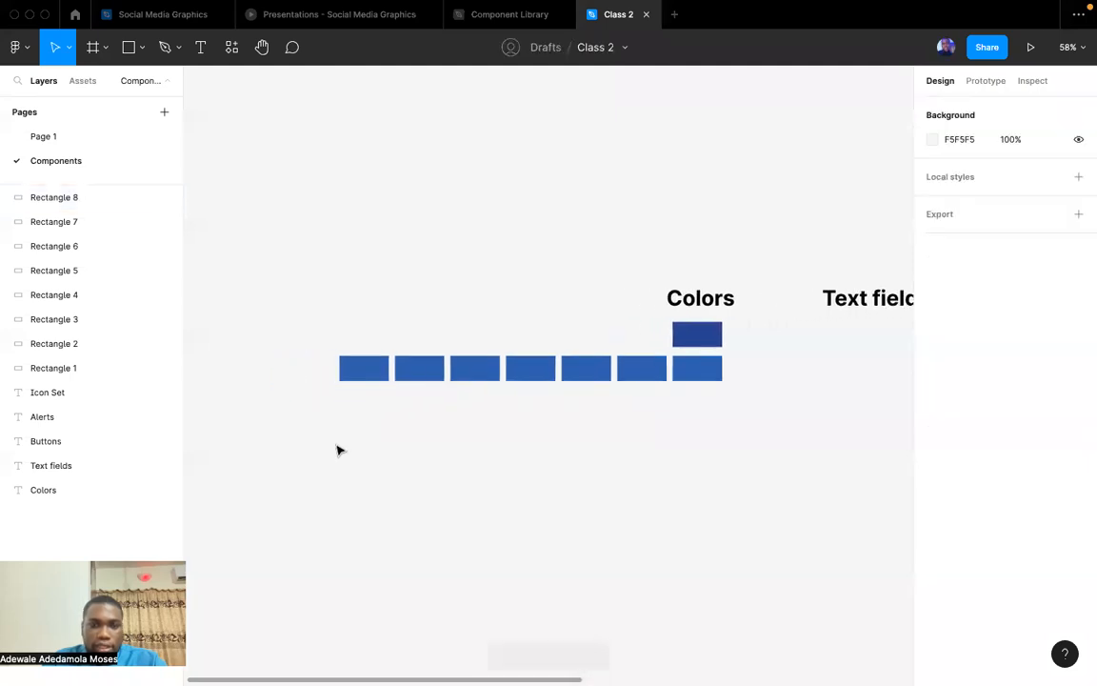
pyautogui.scroll(2, 338, 450)
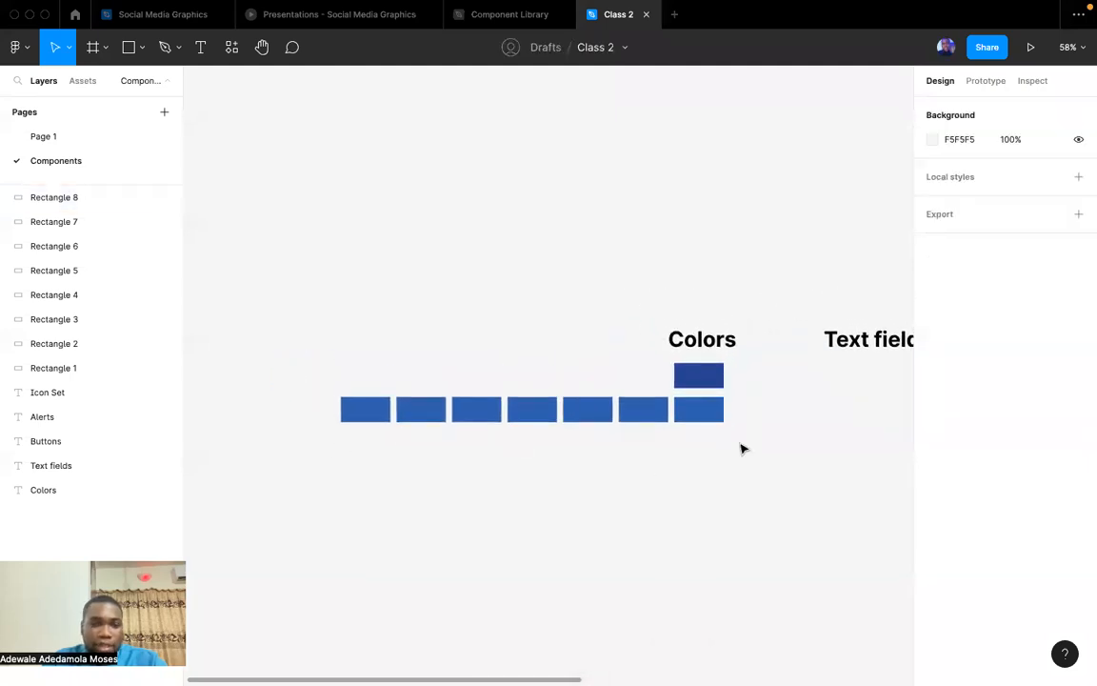
pyautogui.moveTo(743, 448); pyautogui.dragTo(349, 420)
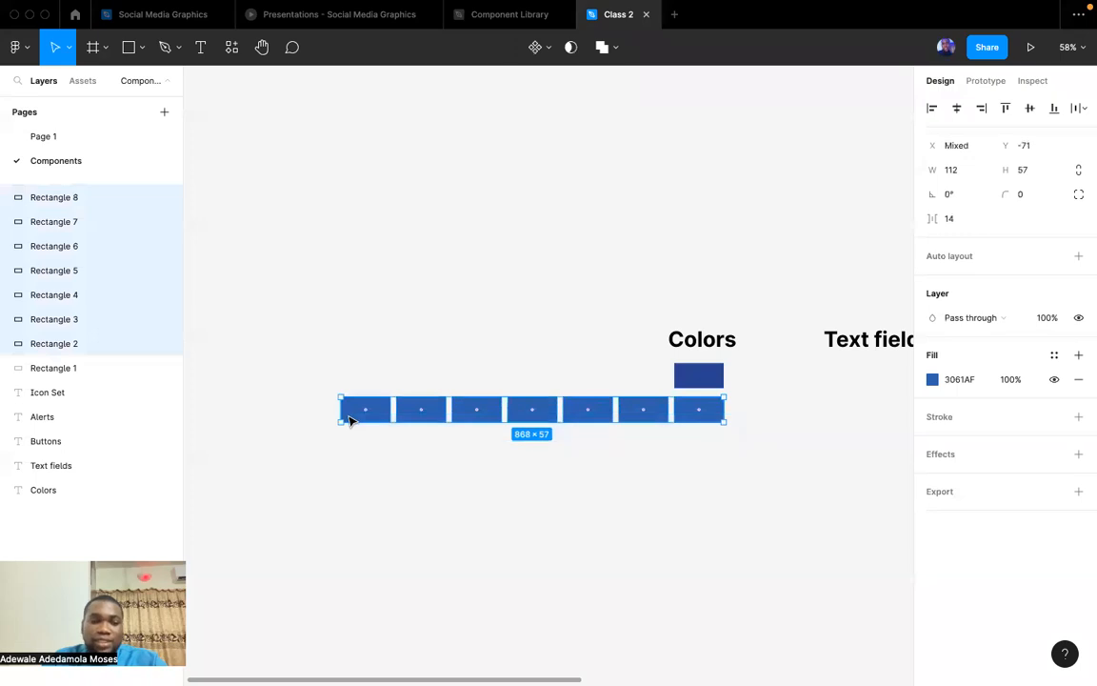
pyautogui.click(352, 500)
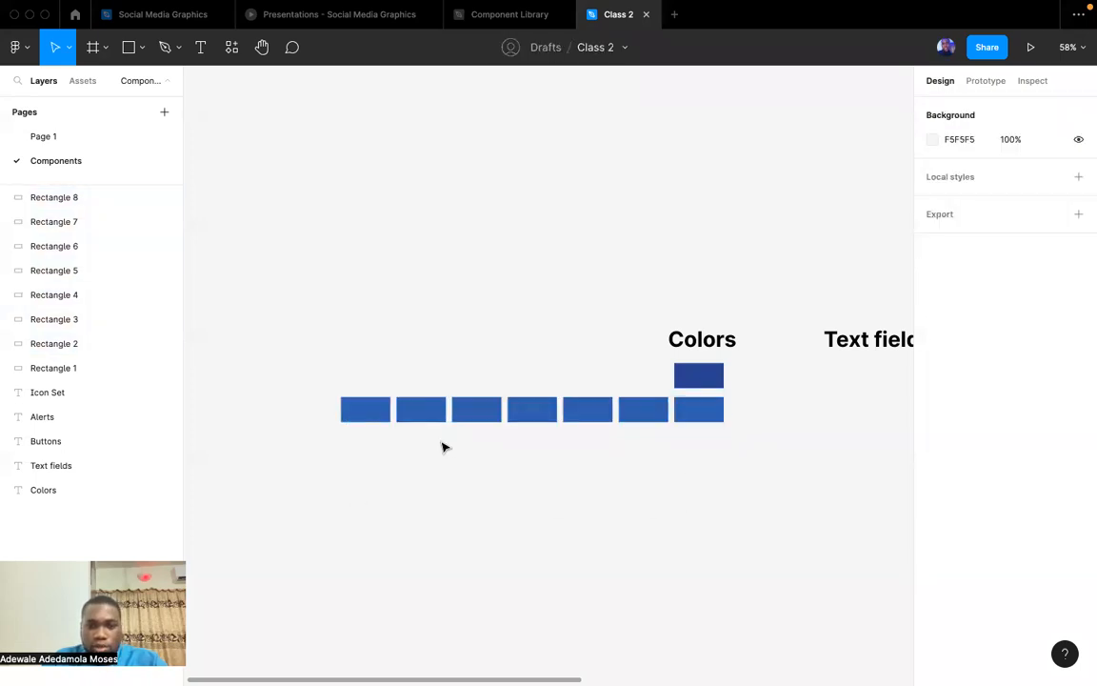
# Delete the two leftmost rectangles from the row below the "Colors" heading.
pyautogui.moveTo(430, 457); pyautogui.dragTo(334, 396)
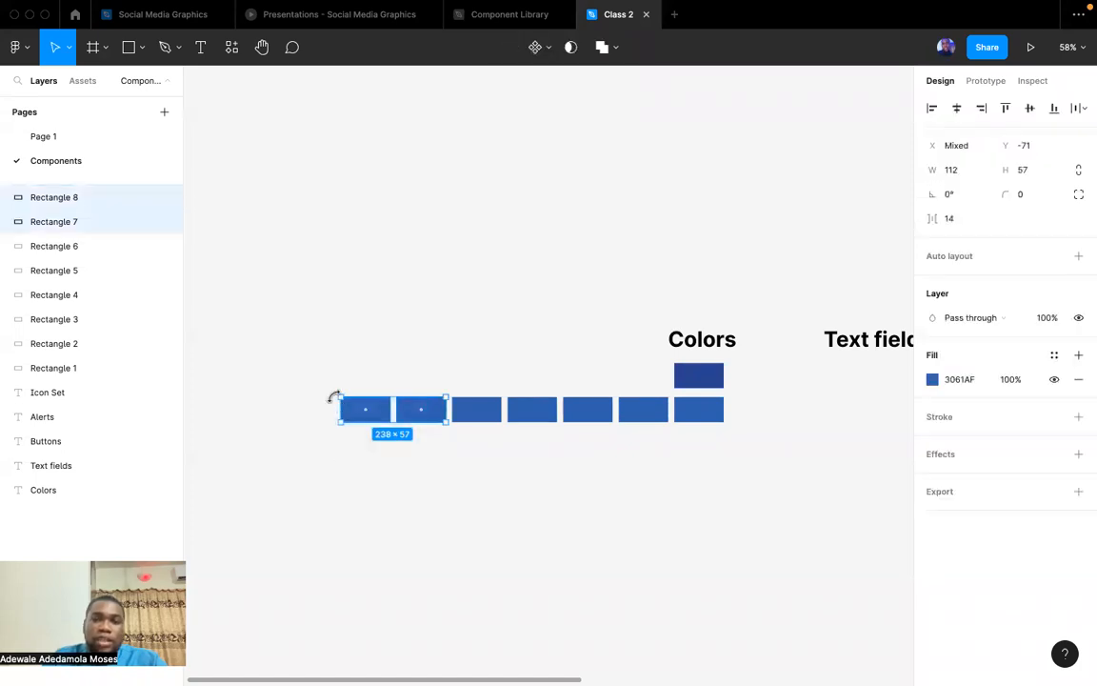
pyautogui.press('Delete')
pyautogui.scroll(5, 652, 443)
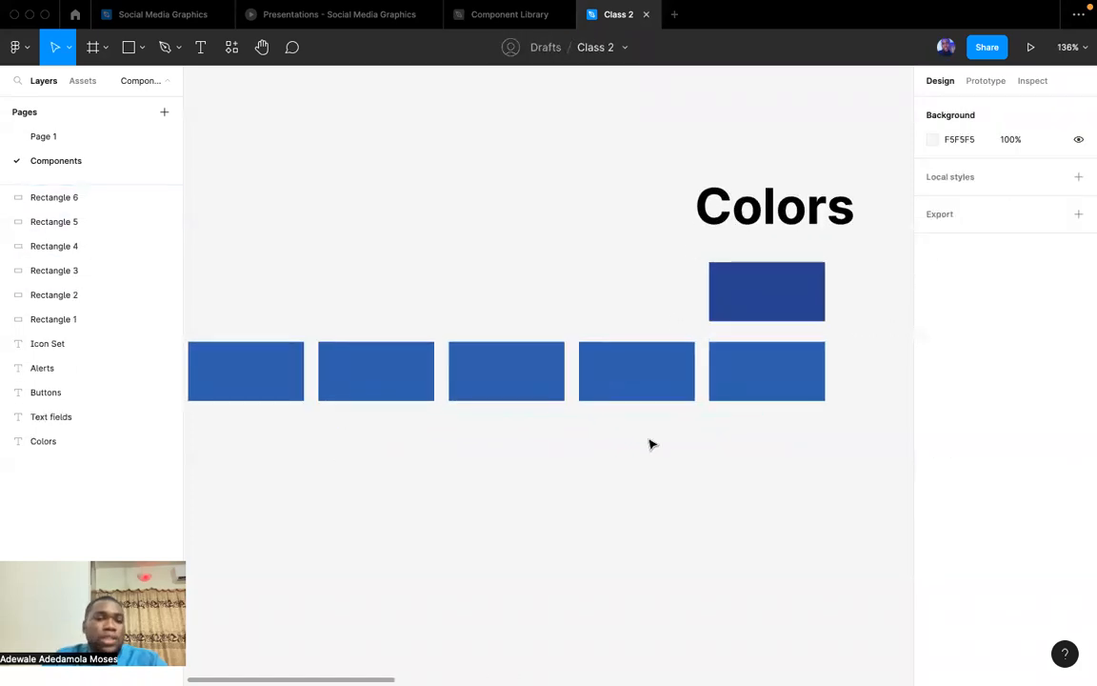
pyautogui.scroll(-3, 651, 443)
# Copy the primary 900 shade from the Material palette generator and set the row's rightmost rectangle fill to 26448F.
pyautogui.click(754, 397)
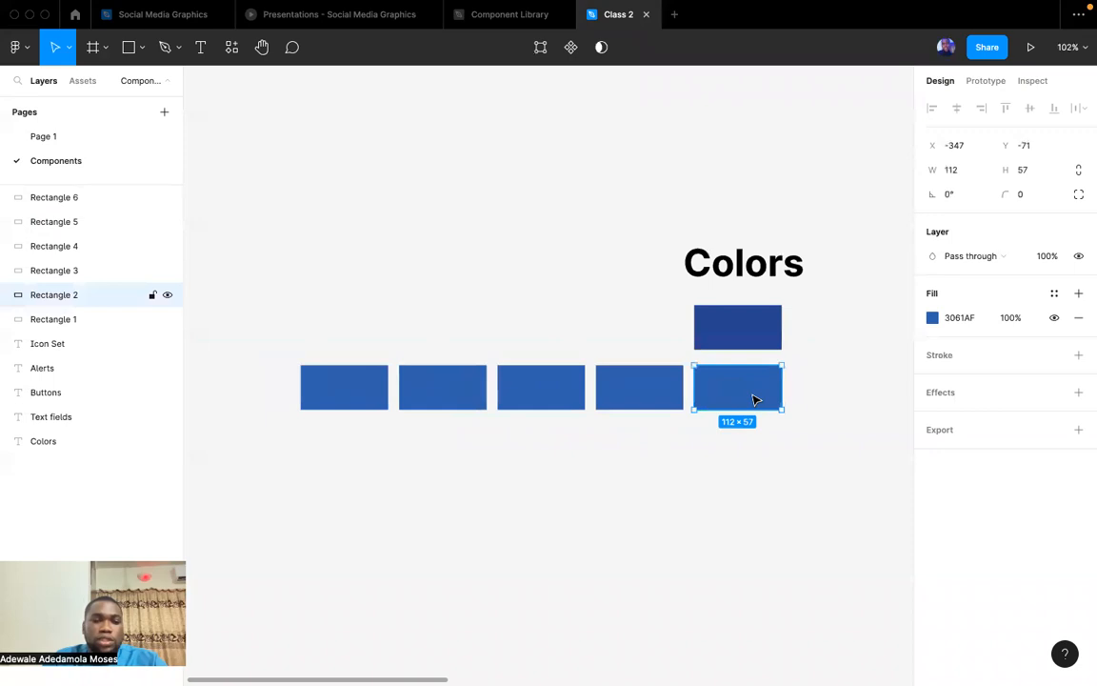
pyautogui.click(748, 453)
pyautogui.hotkey('ctrl', 'Up')
pyautogui.click(657, 65)
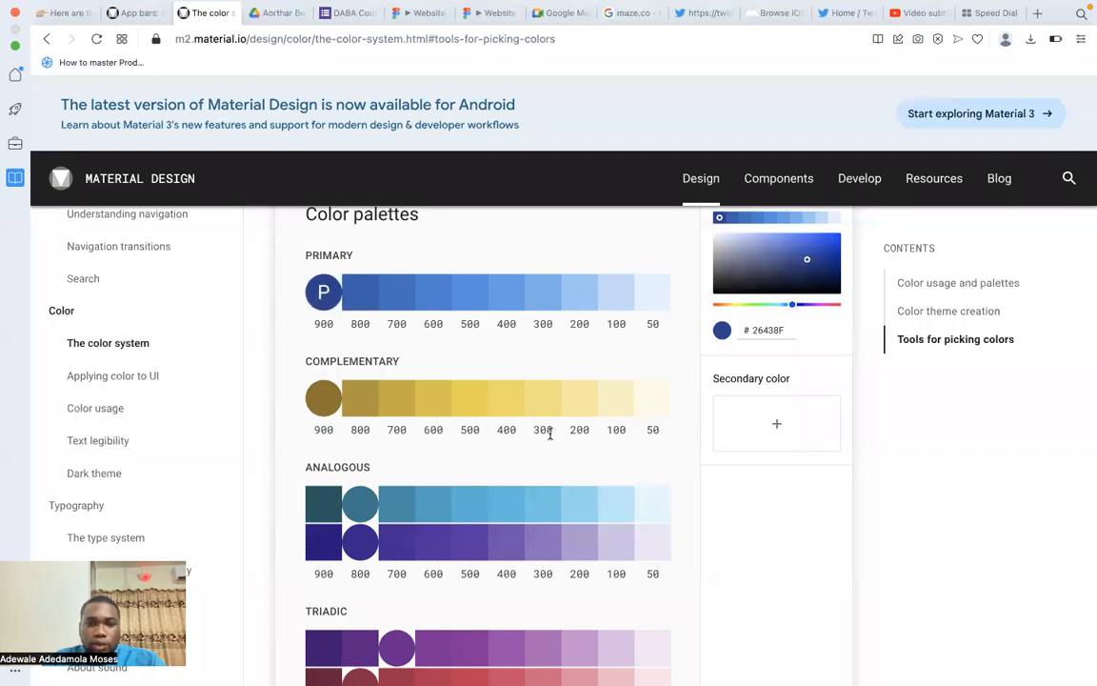
pyautogui.hotkey('ctrl', 'Up')
pyautogui.click(519, 76)
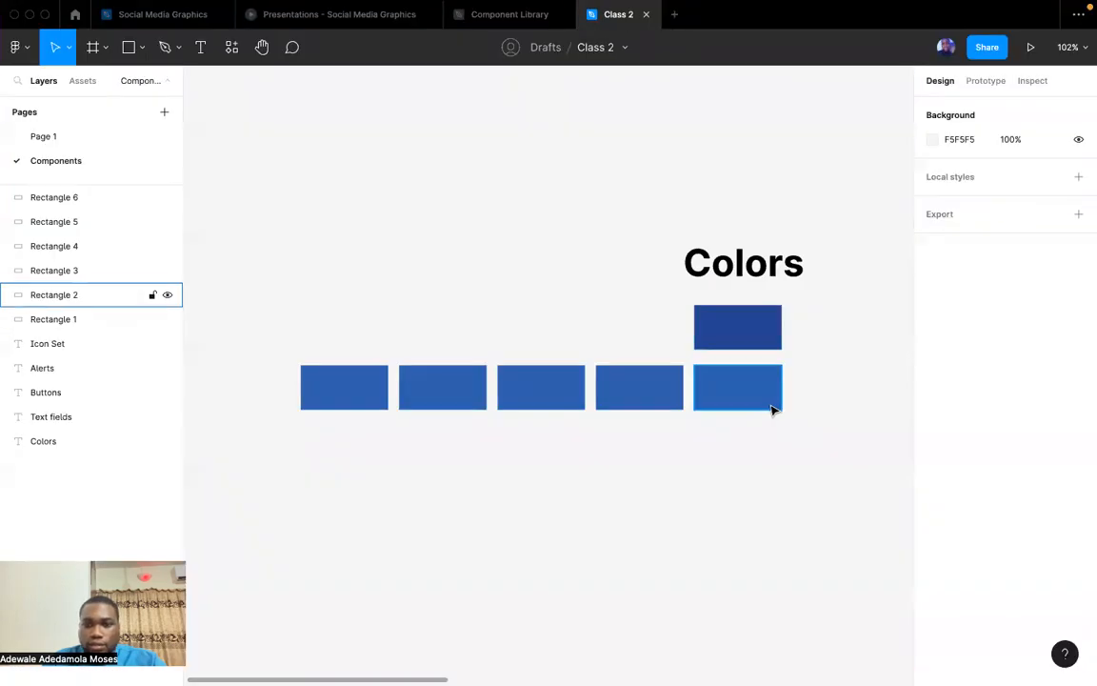
pyautogui.click(772, 404)
pyautogui.click(960, 318)
pyautogui.write('26448F')
pyautogui.press('Return')
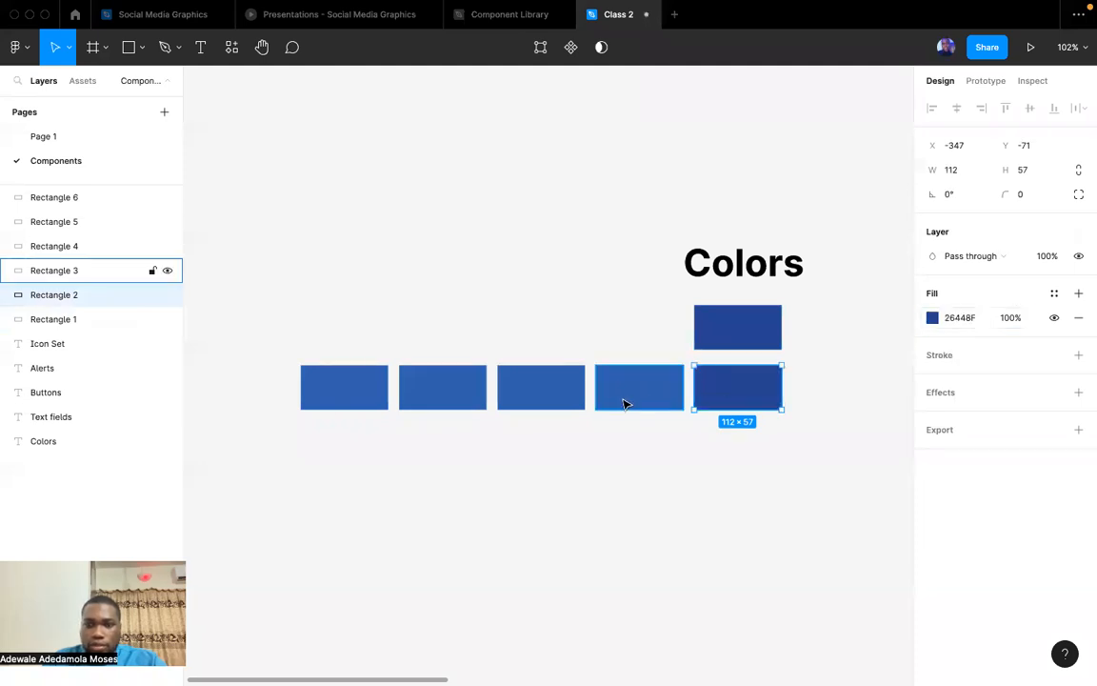
# Copy the primary 700 shade from the Material palette generator and set the row's fourth rectangle fill to 3672C1.
pyautogui.click(619, 400)
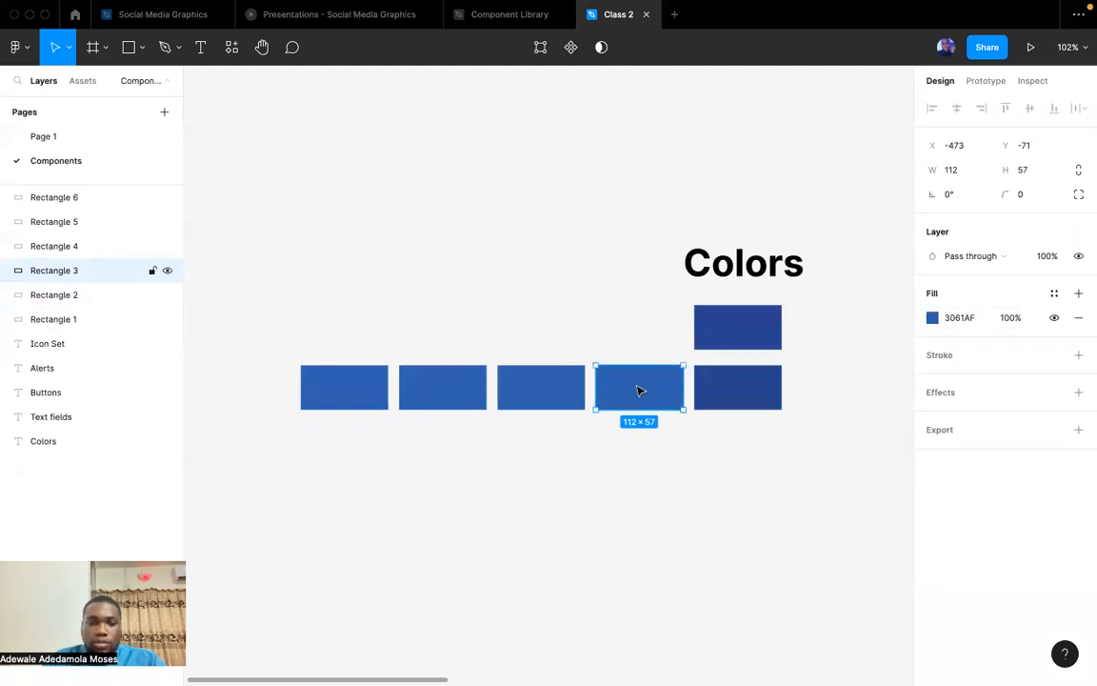
pyautogui.hotkey('ctrl', 'Right')
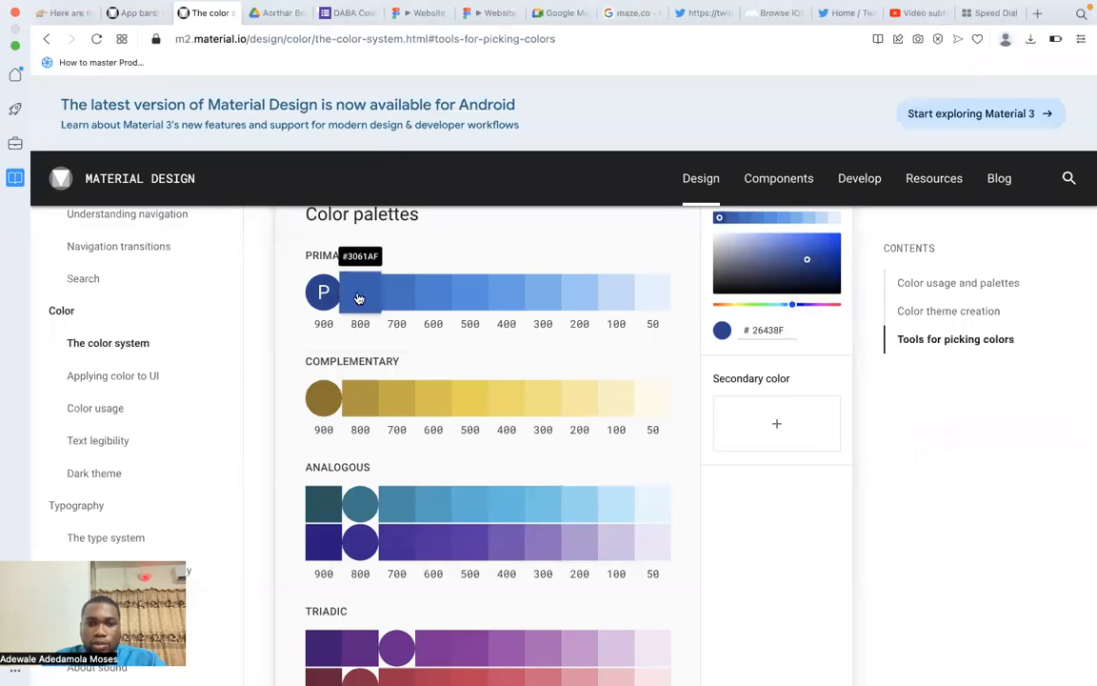
pyautogui.hotkey('ctrl', 'Left')
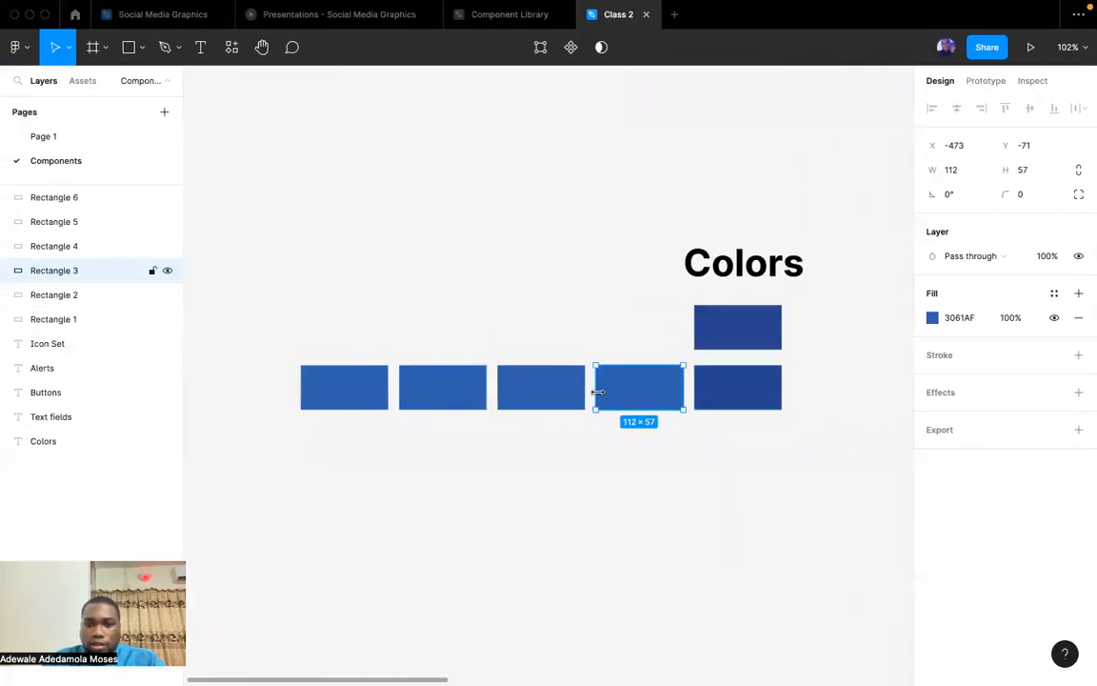
pyautogui.click(969, 324)
pyautogui.write('3872C1')
pyautogui.press('Return')
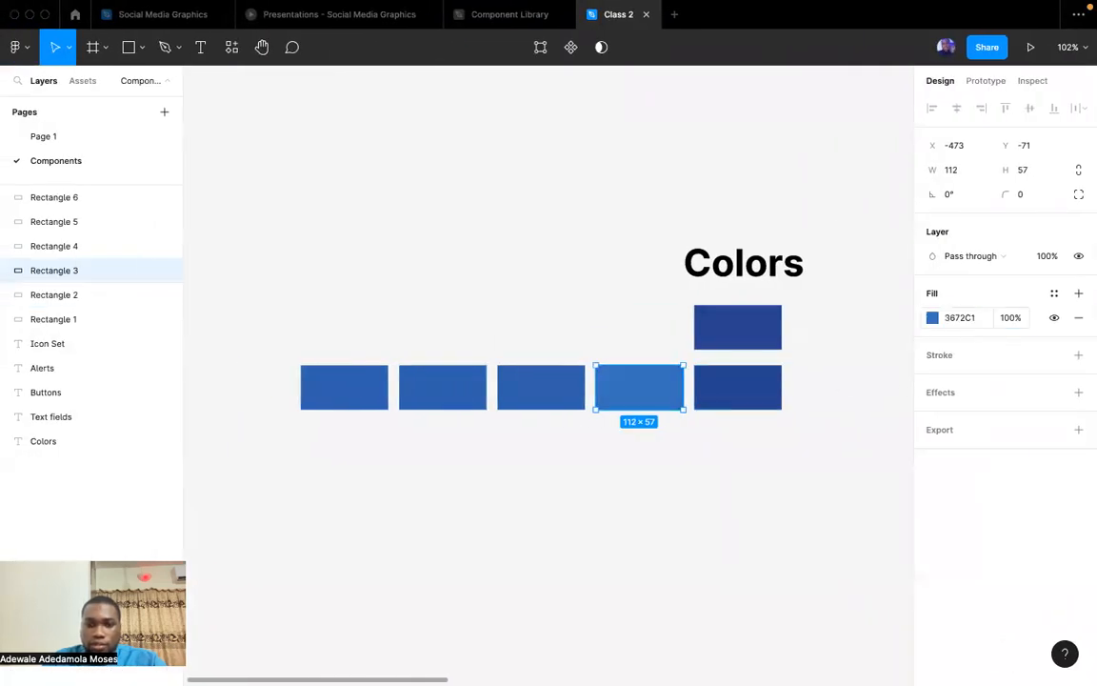
# Copy a mid-blue primary shade from the Material palette and set the row's middle rectangle fill to 4391E1.
pyautogui.click(559, 400)
pyautogui.hotkey('ctrl', 'Left')
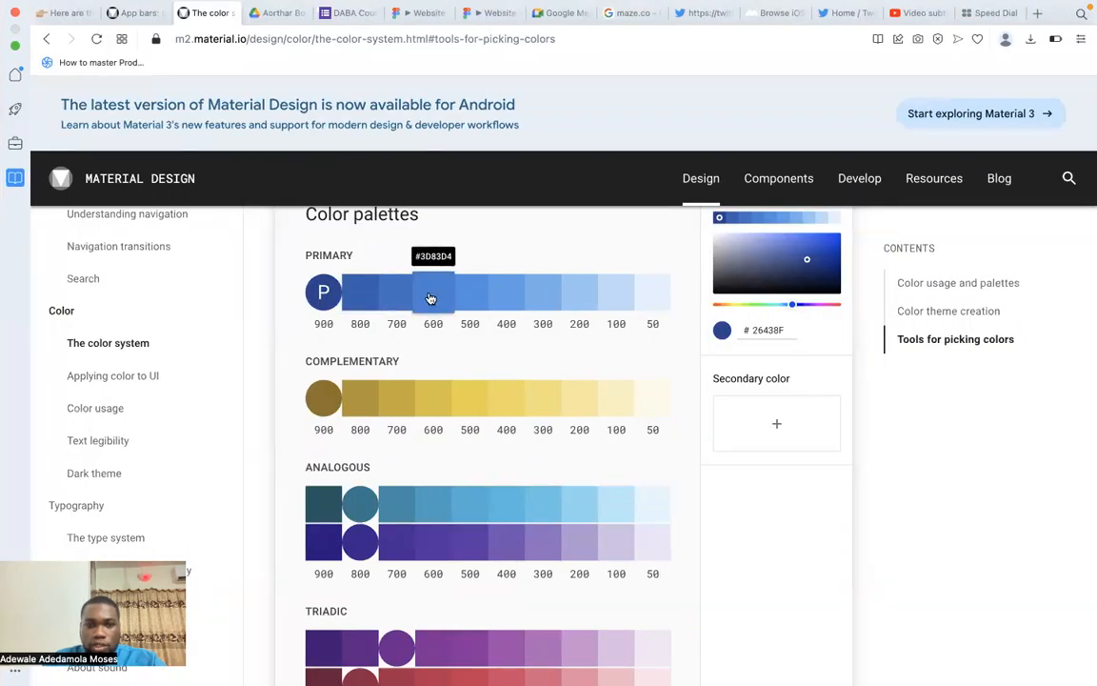
pyautogui.hotkey('ctrl', 'Right')
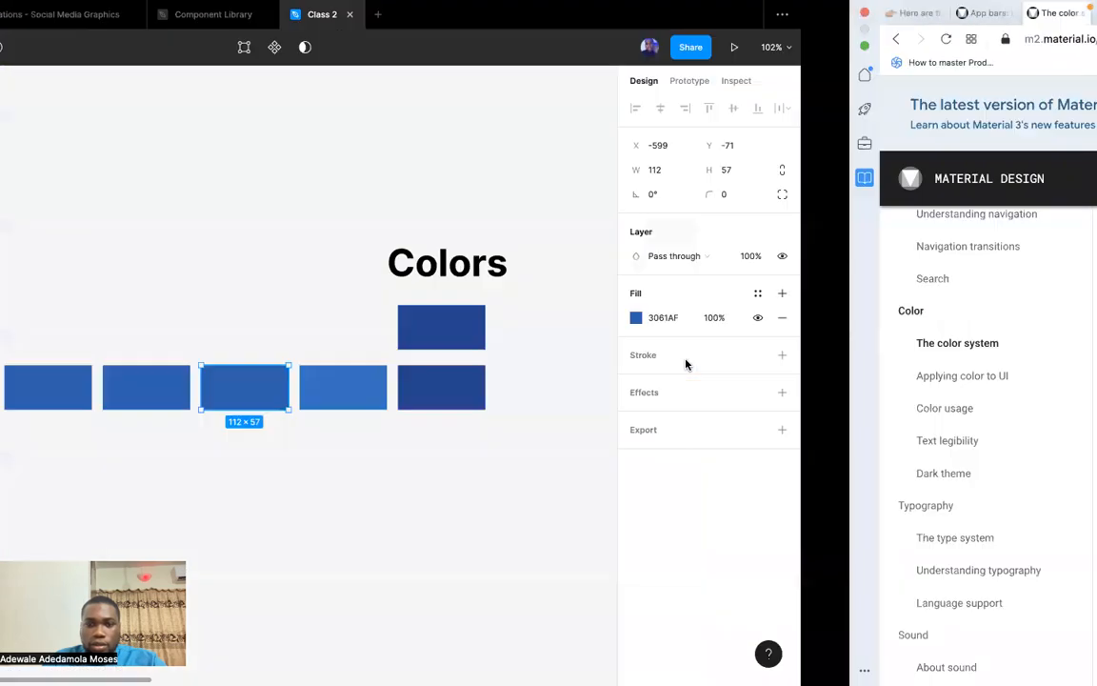
pyautogui.click(982, 320)
pyautogui.write('4391E1')
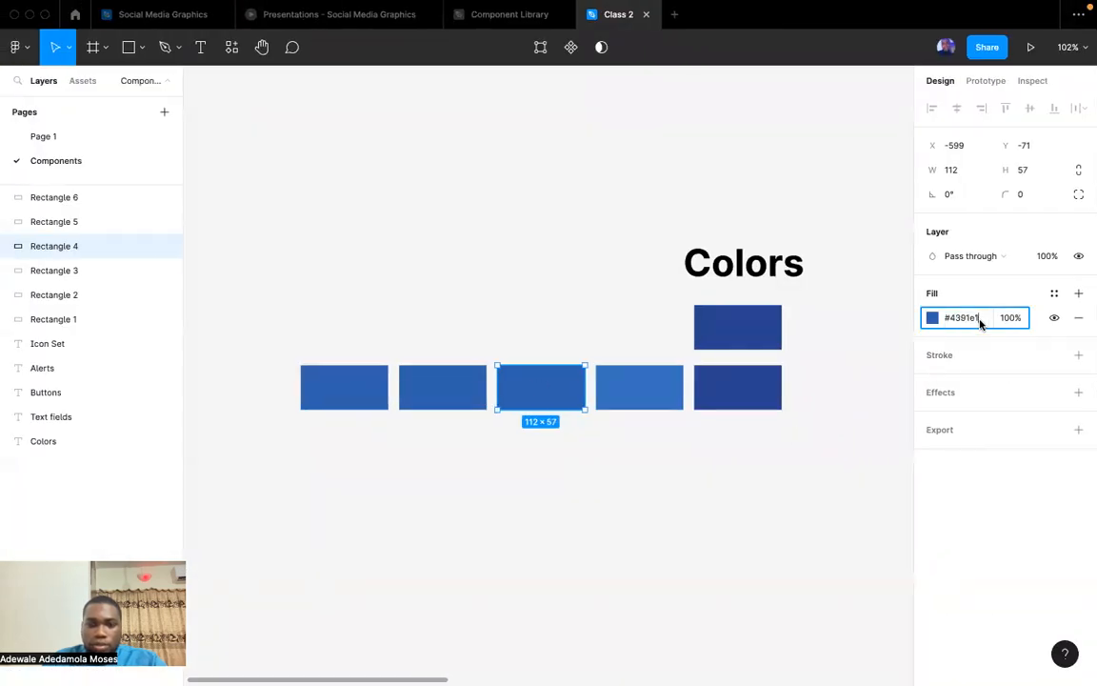
pyautogui.press('Return')
# Copy the primary 300 shade from the Material palette and set the row's second rectangle fill to 70B1EA.
pyautogui.hotkey('ctrl', 'Left')
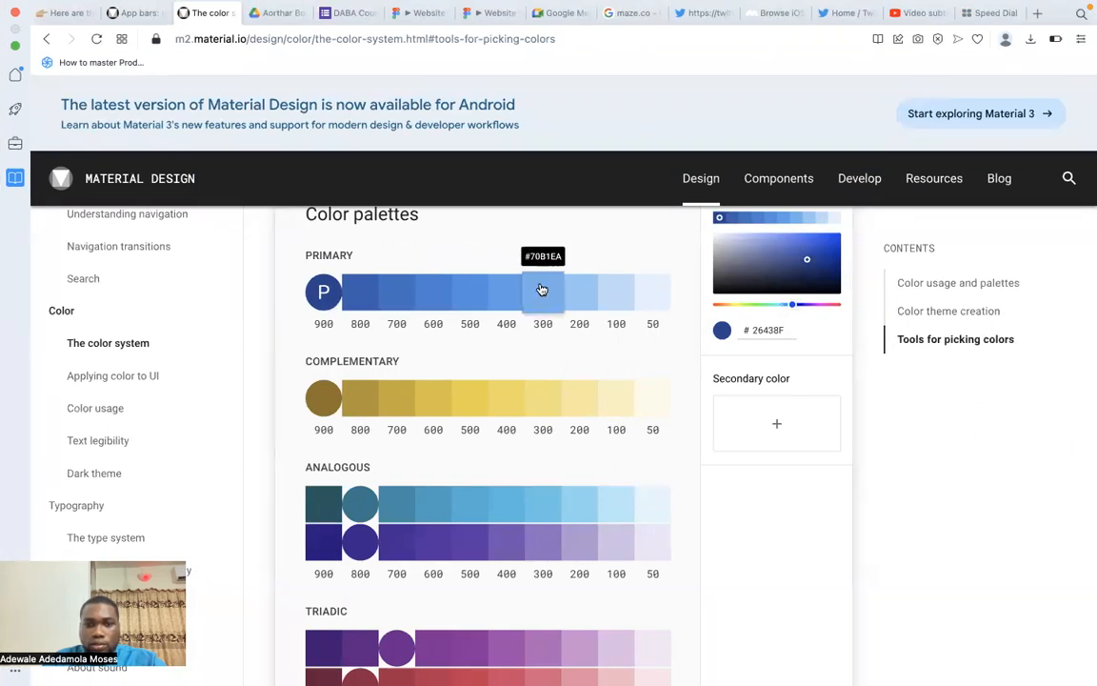
pyautogui.hotkey('ctrl', 'Right')
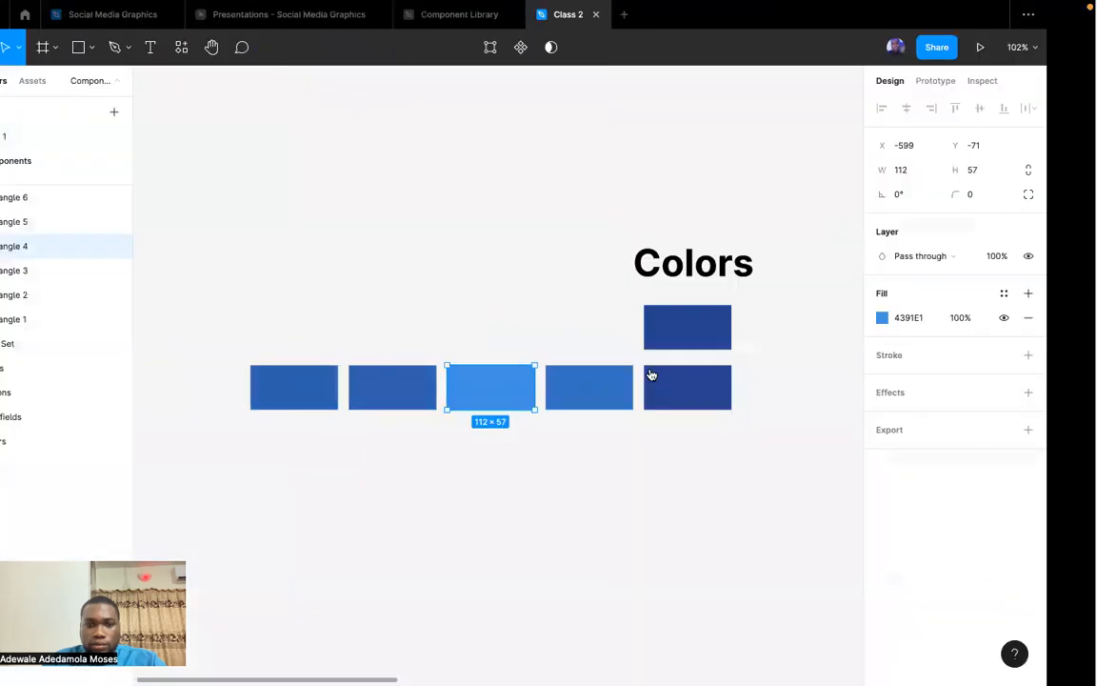
pyautogui.click(436, 400)
pyautogui.click(968, 319)
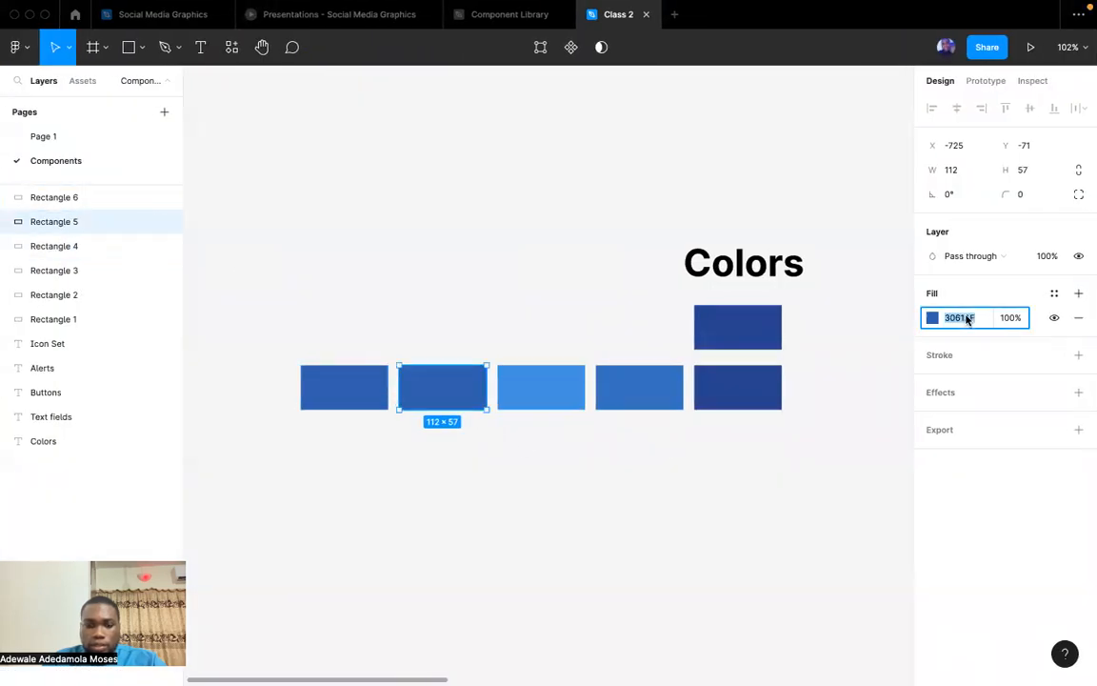
pyautogui.write('70B1EA')
pyautogui.press('Return')
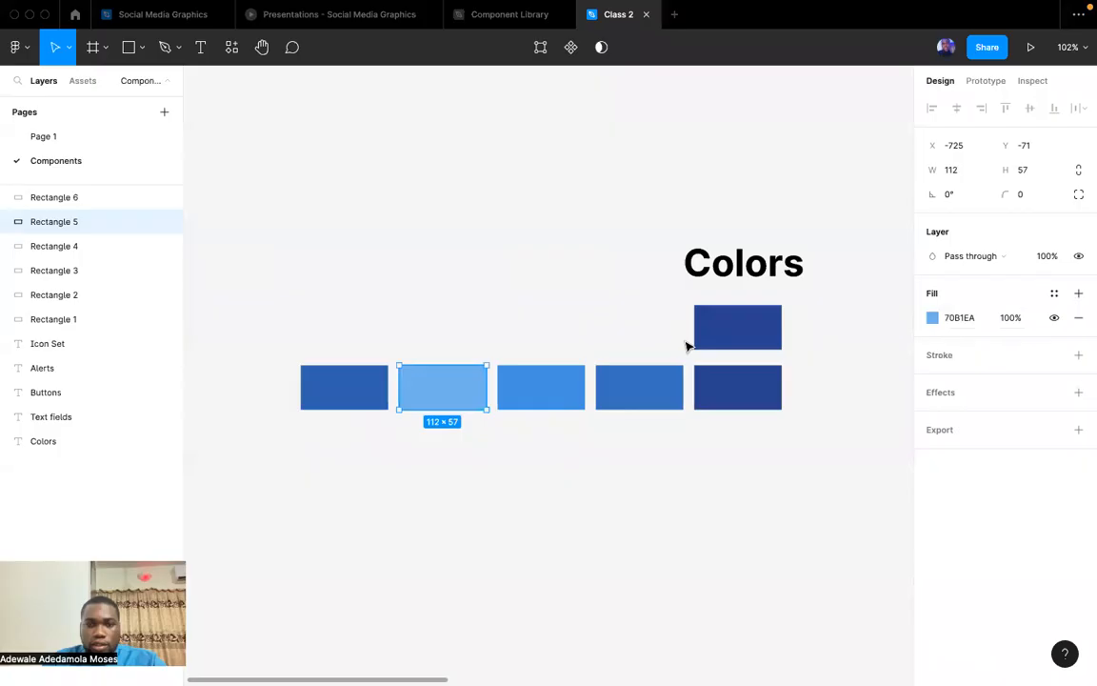
# Copy the lightest primary shade from the Material palette and set the row's leftmost rectangle fill to E4F1FB.
pyautogui.hotkey('ctrl', 'Left')
pyautogui.hotkey('ctrl', 'Right')
pyautogui.hotkey('ctrl', 'Right')
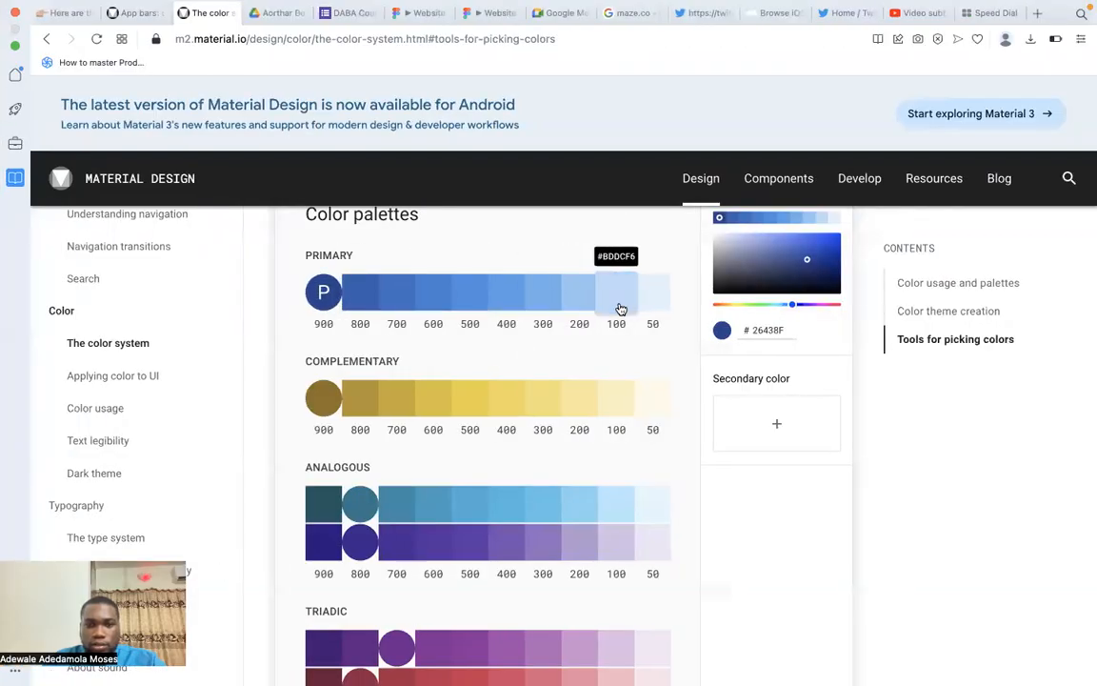
pyautogui.hotkey('ctrl', 'Left')
pyautogui.hotkey('ctrl', 'Right')
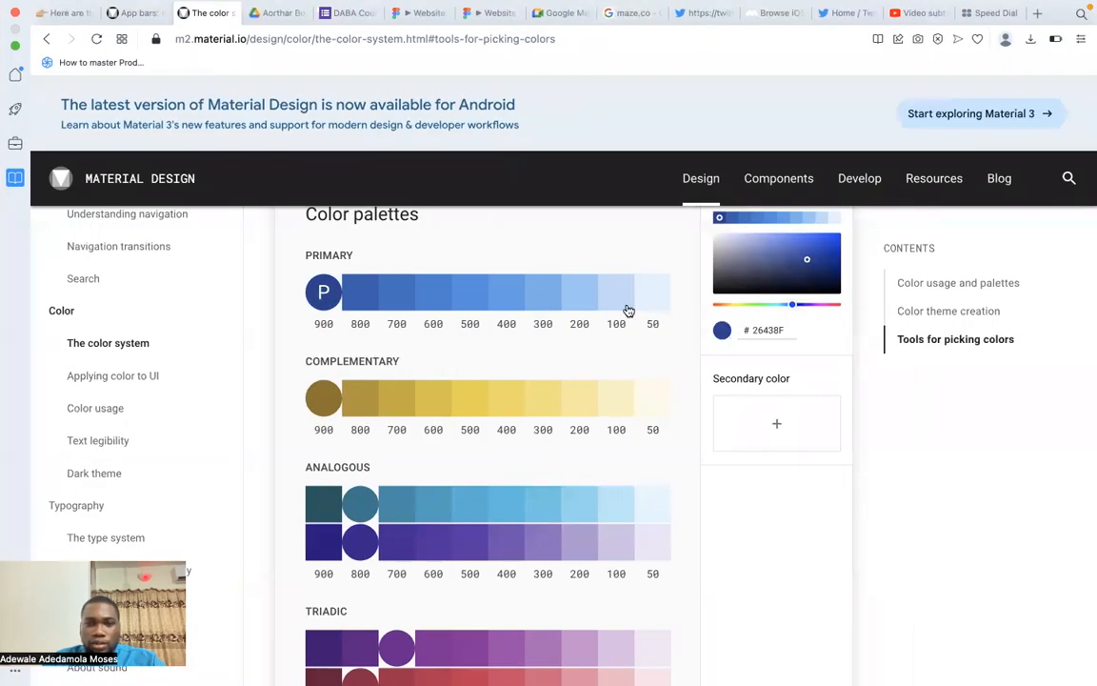
pyautogui.hotkey('ctrl', 'Left')
pyautogui.click(331, 391)
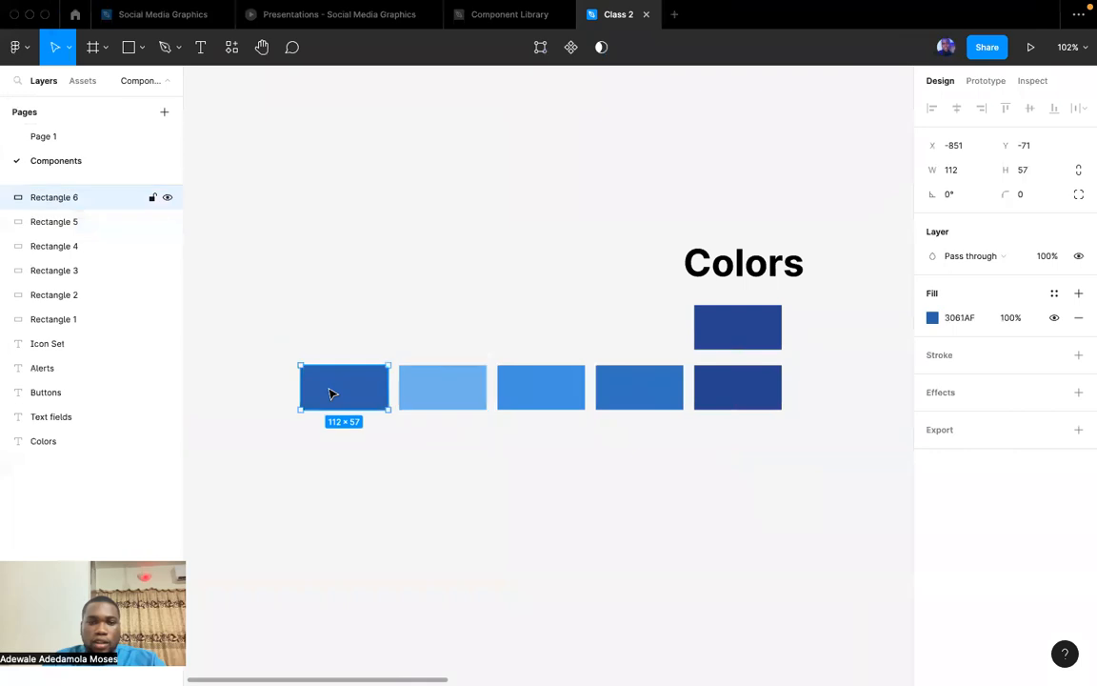
pyautogui.click(972, 325)
pyautogui.write('#e0f1fe')
pyautogui.press('Return')
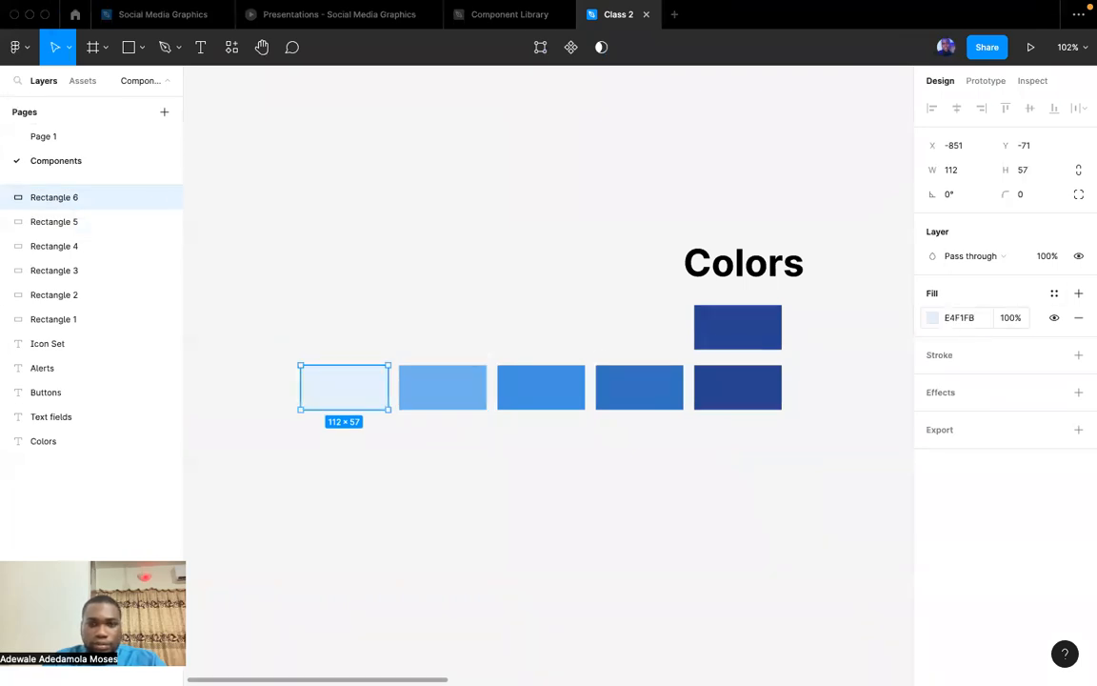
# Delete the extra dark blue rectangle between the "Colors" heading and the row of five swatches.
pyautogui.click(654, 469)
pyautogui.click(741, 330)
pyautogui.press('Delete')
# Move the five swatches up beneath the "Colors" heading and narrow them together to about 35 px wide with 5 px gaps.
pyautogui.moveTo(861, 453); pyautogui.dragTo(397, 360)
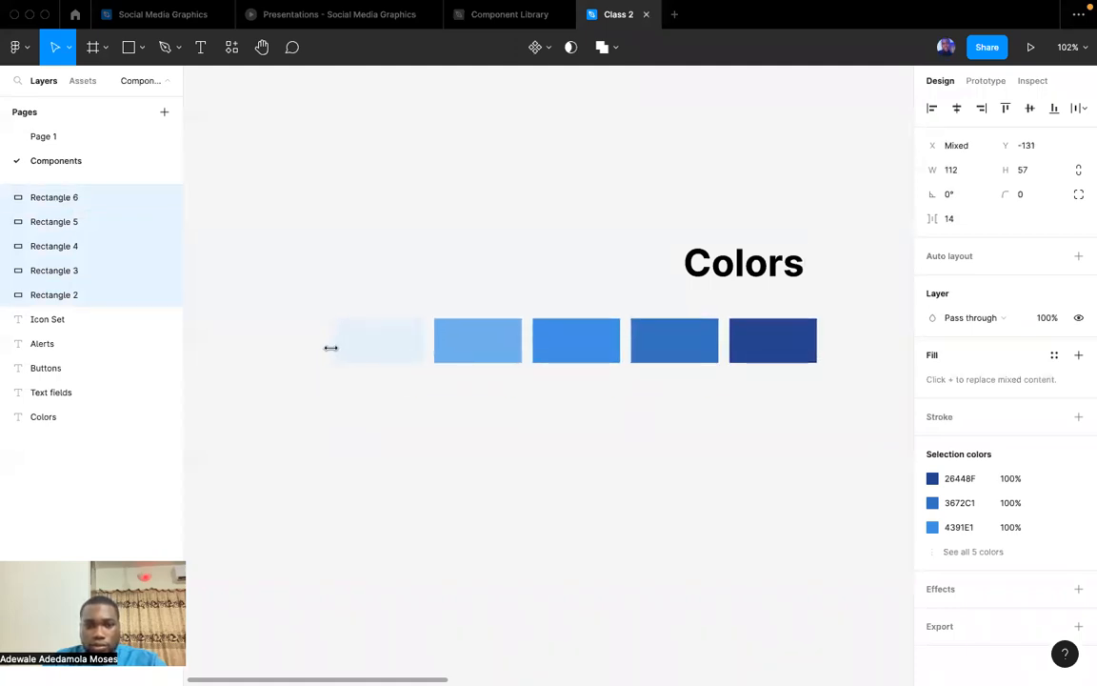
pyautogui.moveTo(333, 346); pyautogui.dragTo(705, 348)
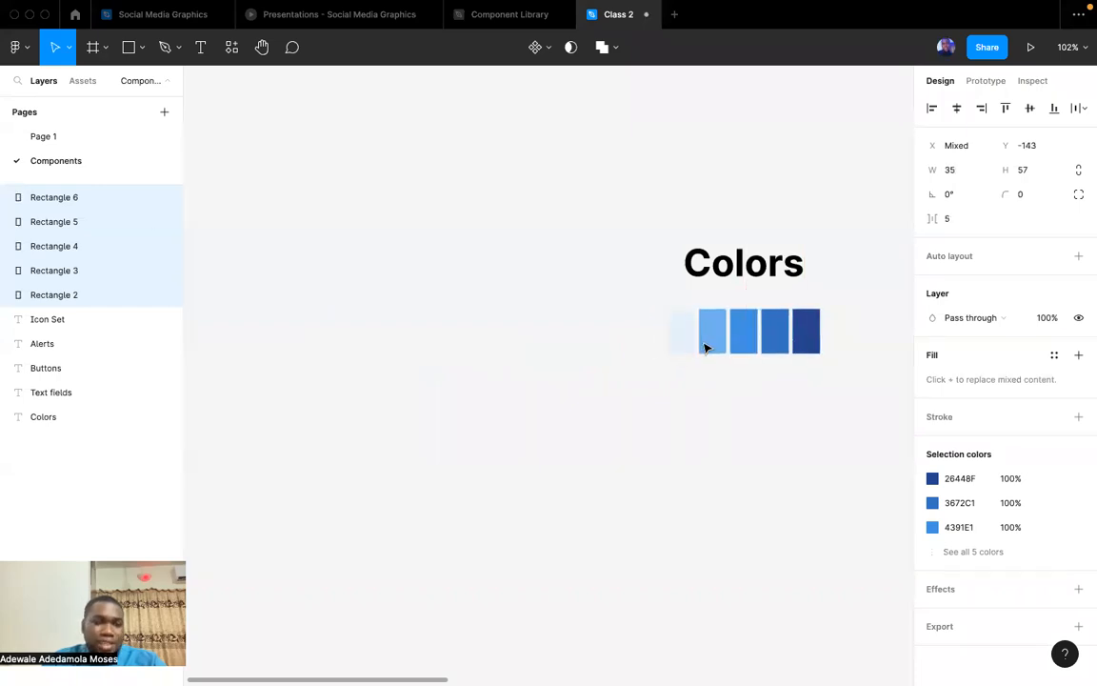
pyautogui.hscroll(5, 713, 495)
pyautogui.click(569, 437)
pyautogui.scroll(5, 569, 436)
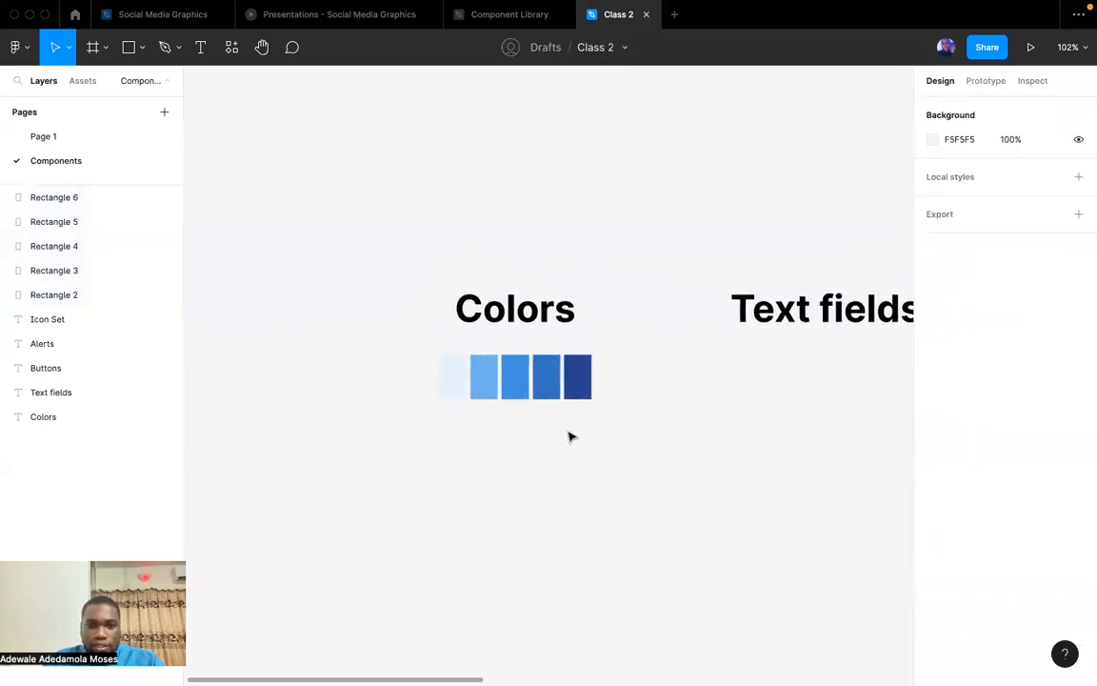
# Create a colour style named "Main Brand" from the fill of the darkest swatch.
pyautogui.click(617, 386)
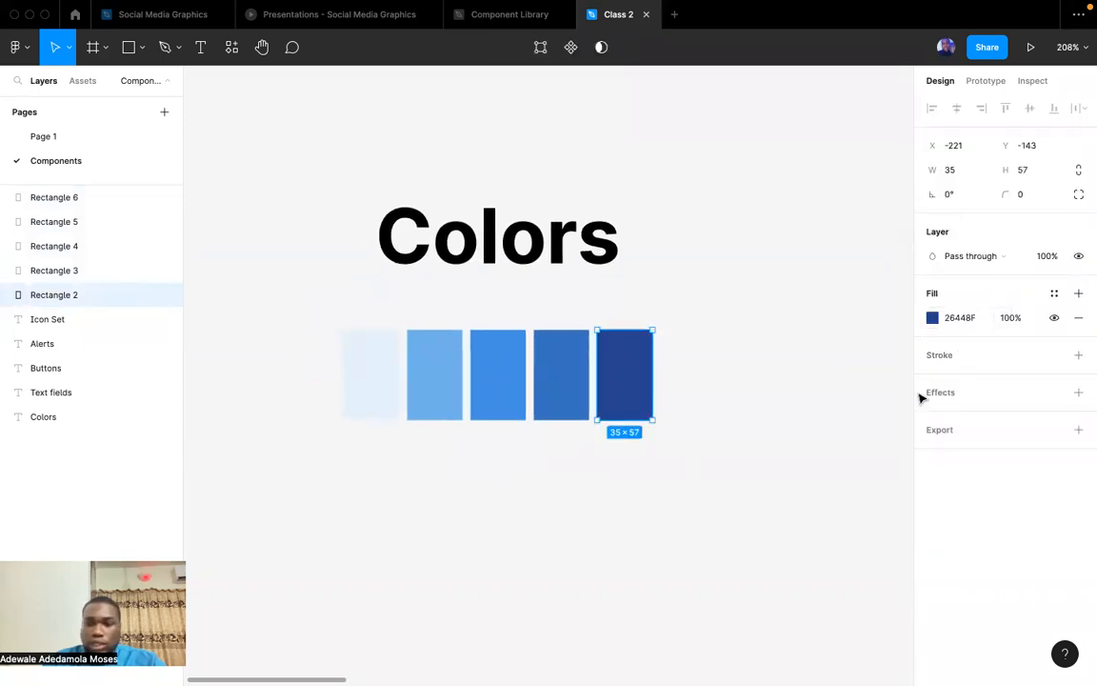
pyautogui.click(1055, 295)
pyautogui.click(1072, 323)
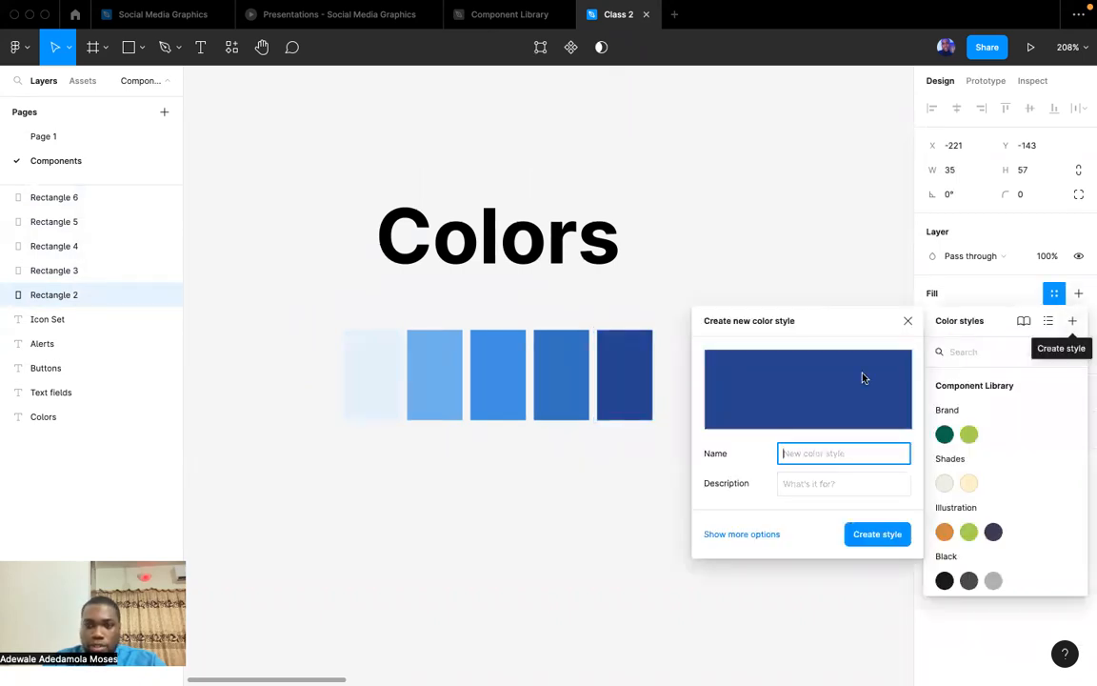
pyautogui.write('Blue')
pyautogui.press('BackSpace')
pyautogui.press('BackSpace')
pyautogui.press('BackSpace')
pyautogui.press('BackSpace')
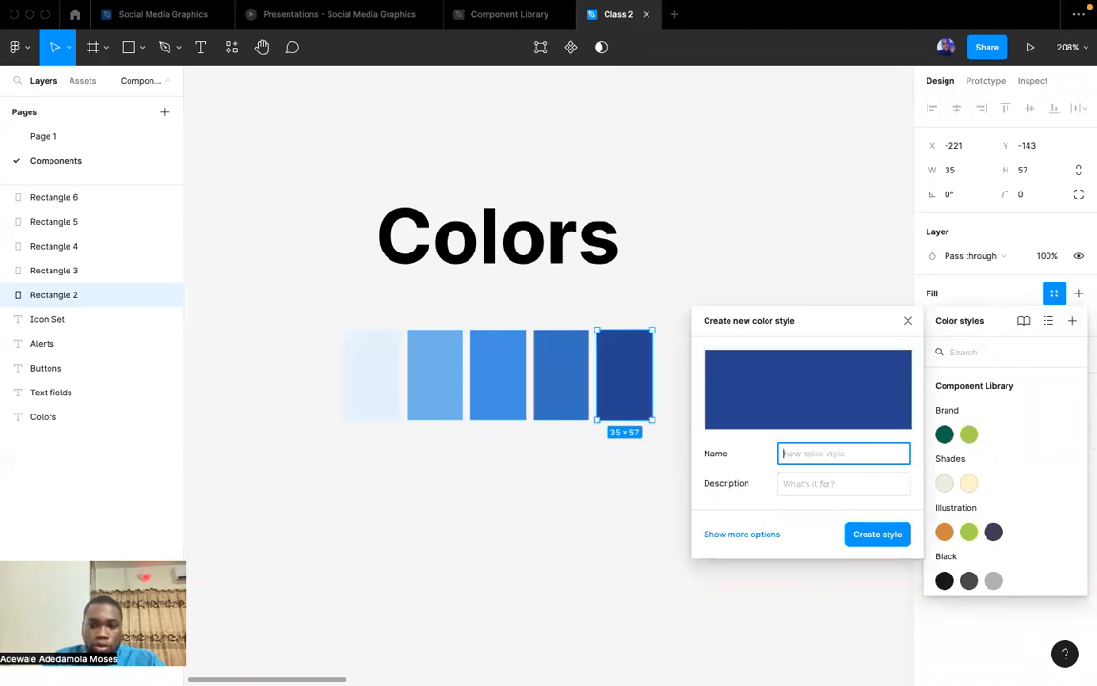
pyautogui.write('Main Brand')
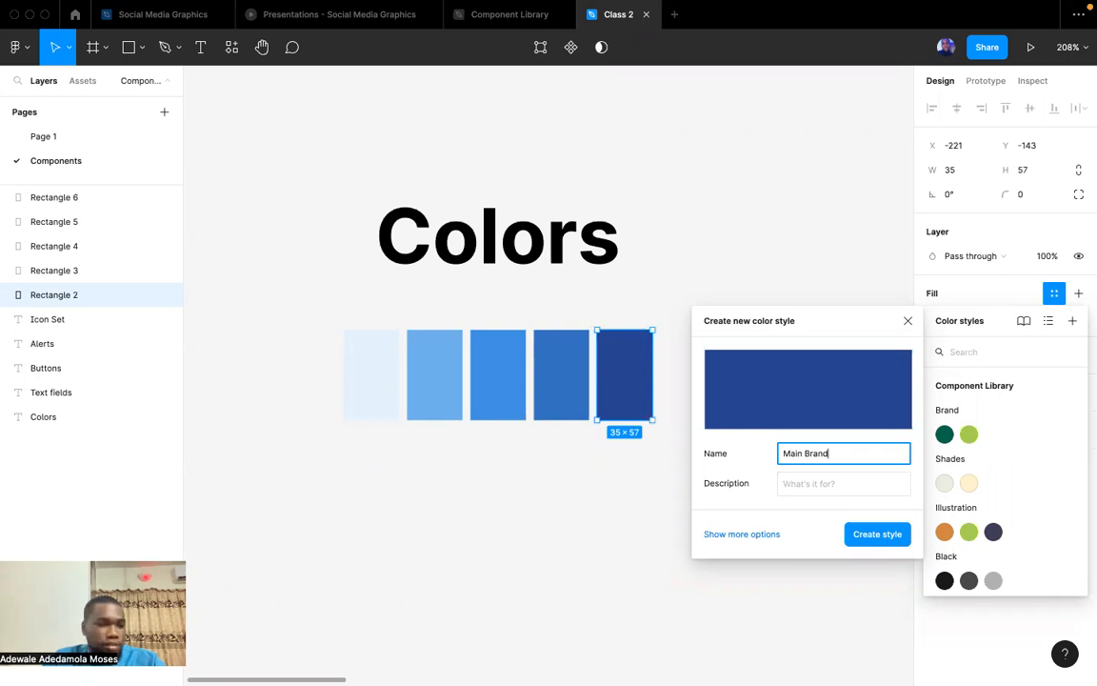
pyautogui.click(862, 538)
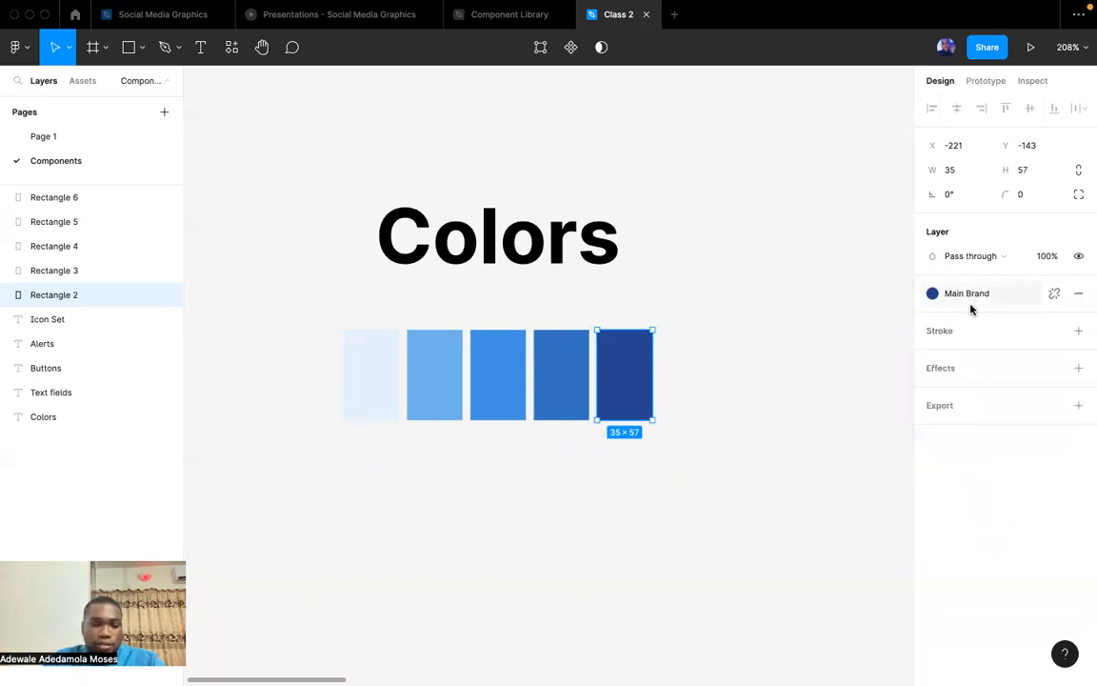
pyautogui.click(737, 404)
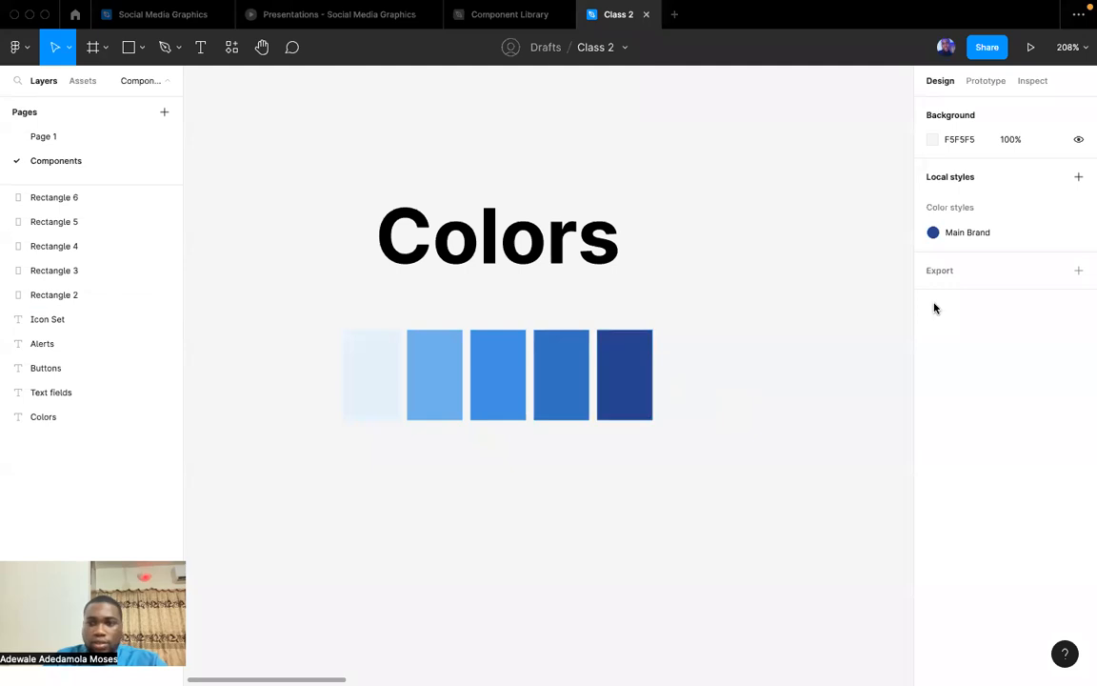
# Detach the "Main Brand" colour style from the darkest swatch.
pyautogui.click(642, 377)
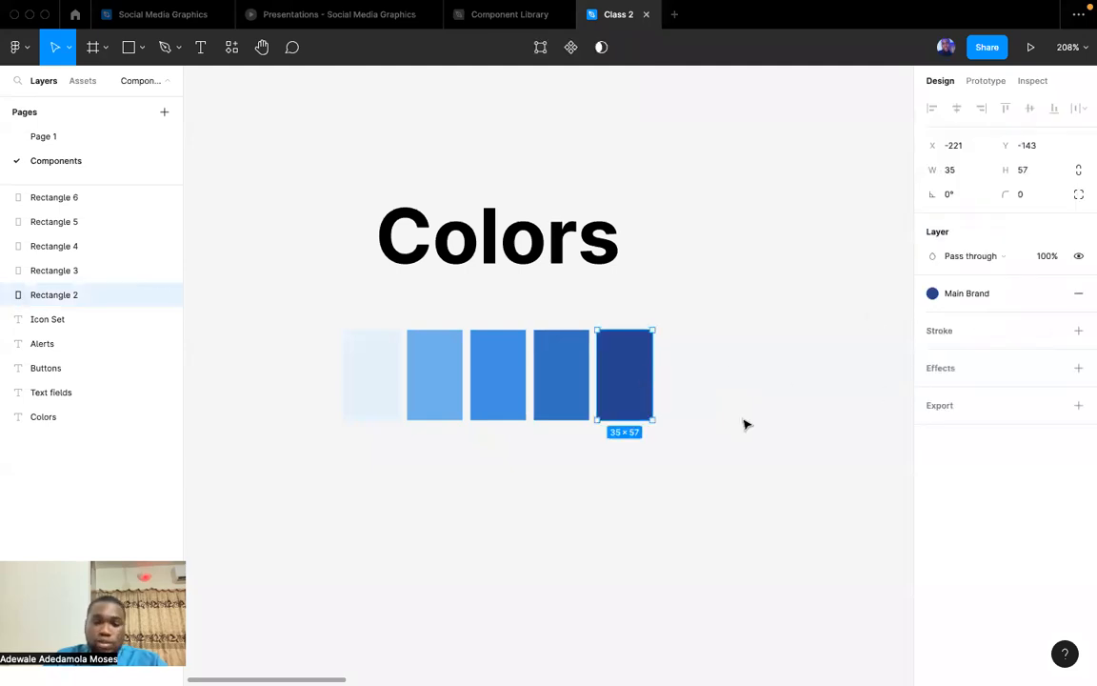
pyautogui.click(1058, 293)
pyautogui.click(678, 424)
pyautogui.click(643, 396)
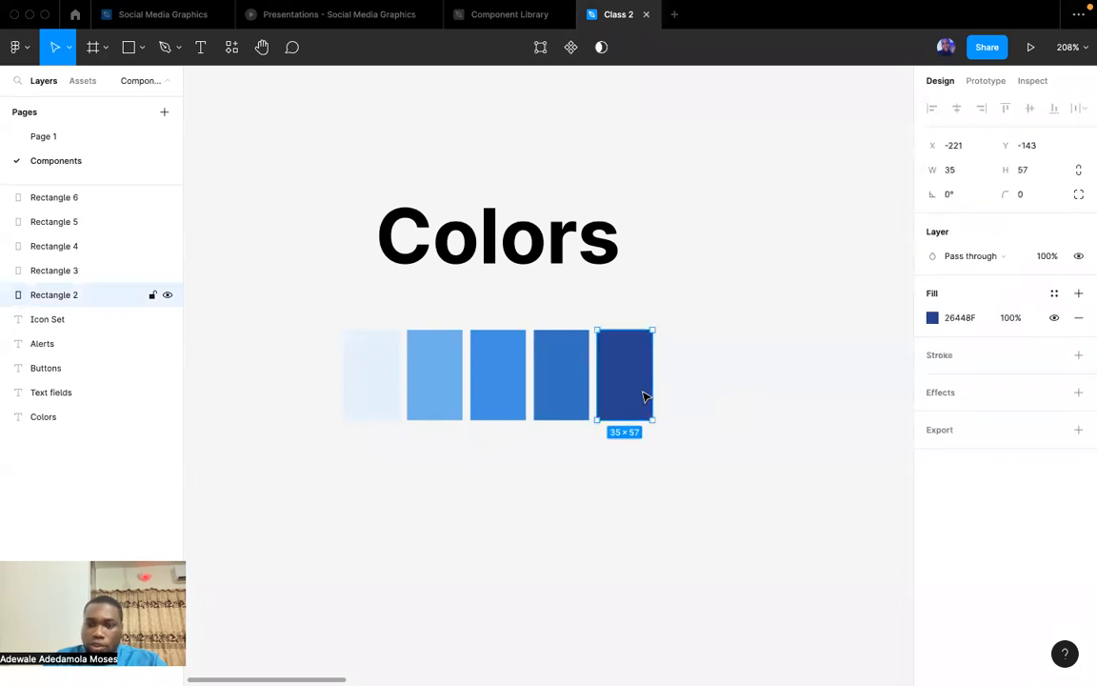
# Create a colour style named "Brand/Blue 900" from the fill of the darkest swatch.
pyautogui.click(1054, 293)
pyautogui.click(1070, 325)
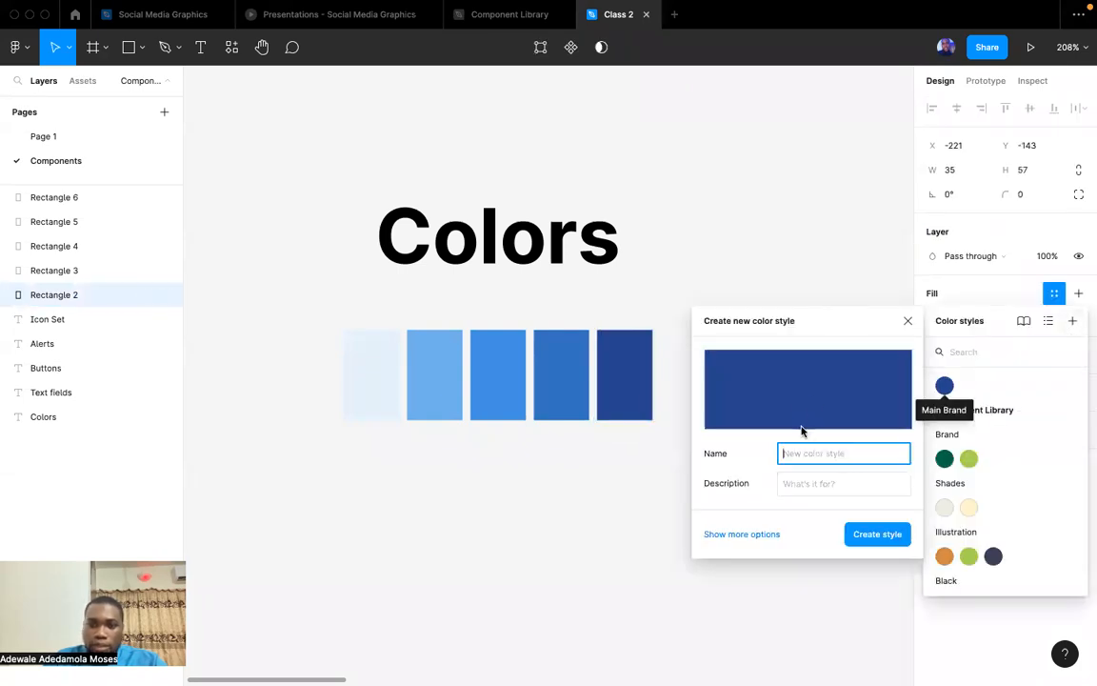
pyautogui.write('Brand/Blue 900')
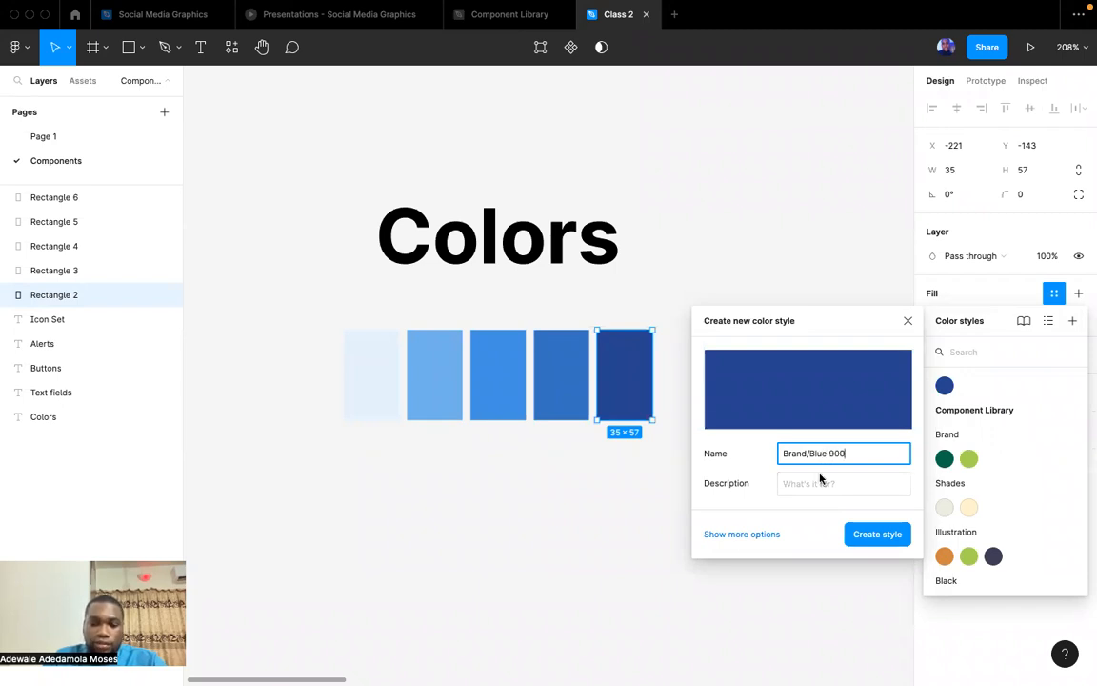
pyautogui.click(877, 535)
# Delete the "Main Brand" style from the local colour styles, then collapse and expand the Brand group.
pyautogui.click(731, 453)
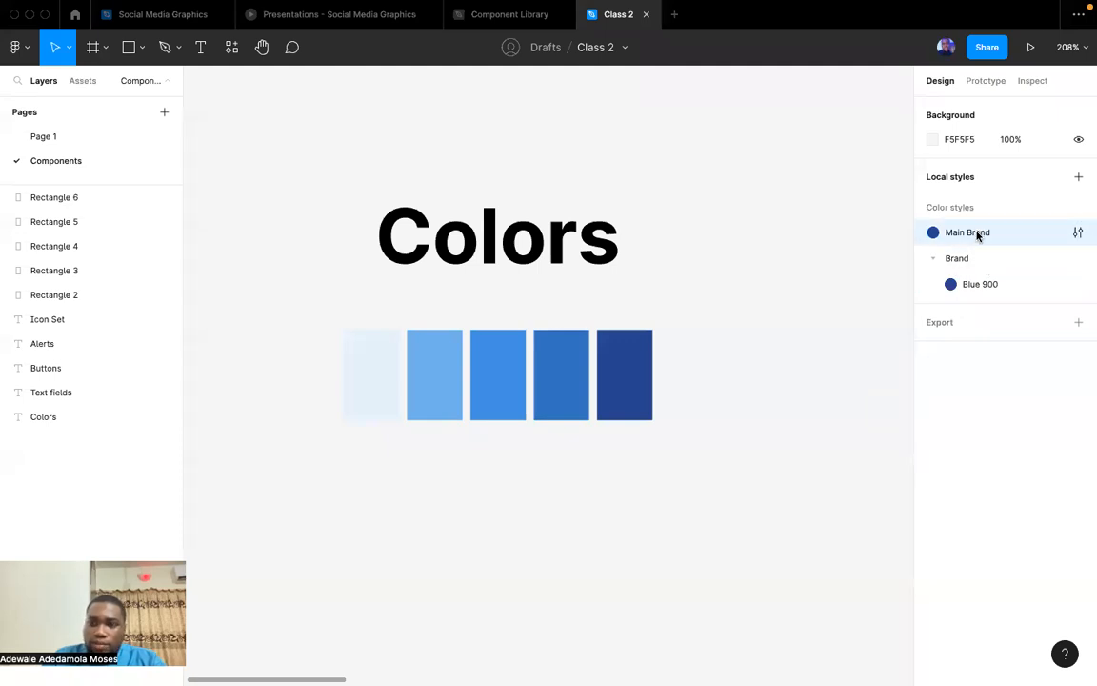
pyautogui.press('Delete')
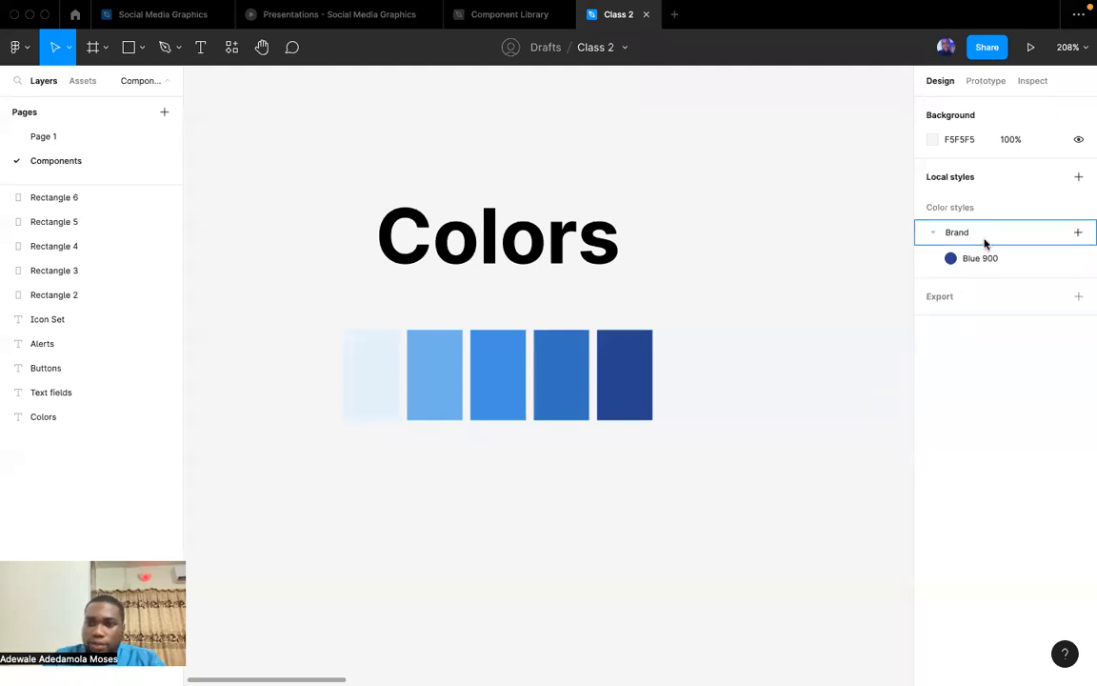
pyautogui.click(932, 233)
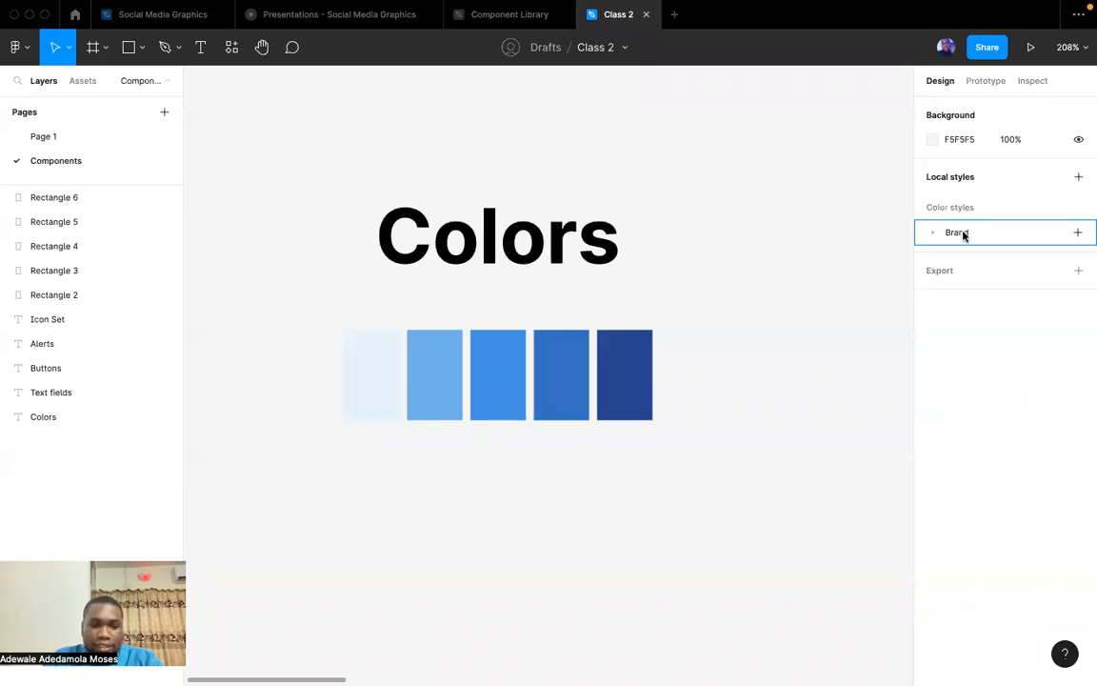
pyautogui.click(934, 234)
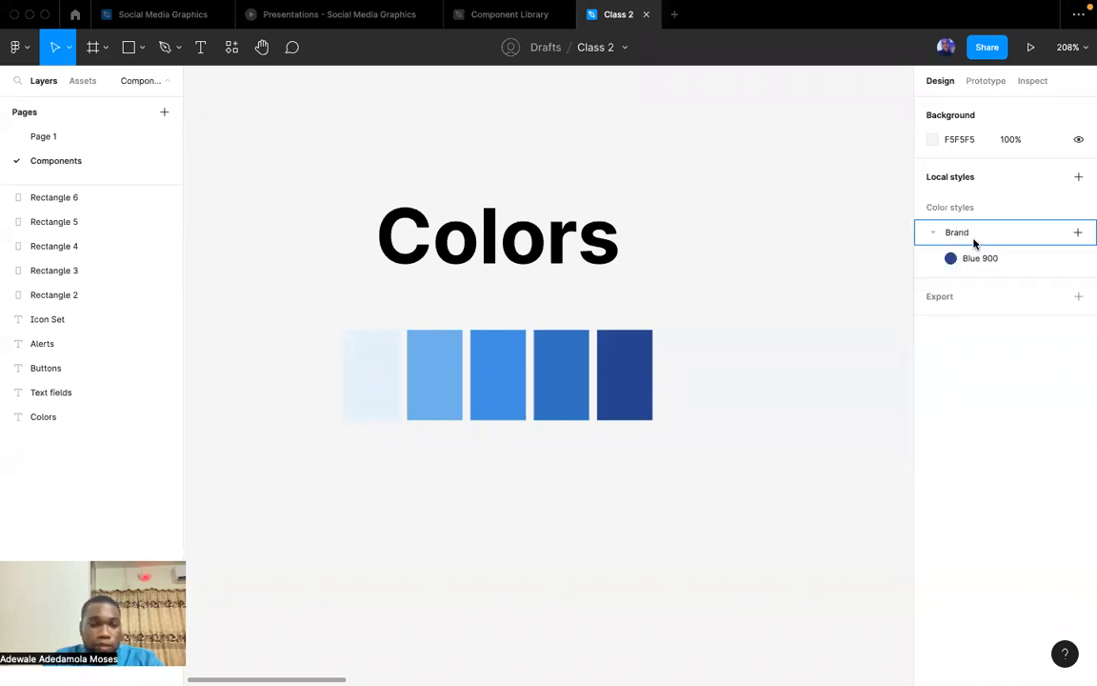
# Create a colour style named "Brand/Blue700" from the fill of the second-darkest blue swatch.
pyautogui.click(569, 401)
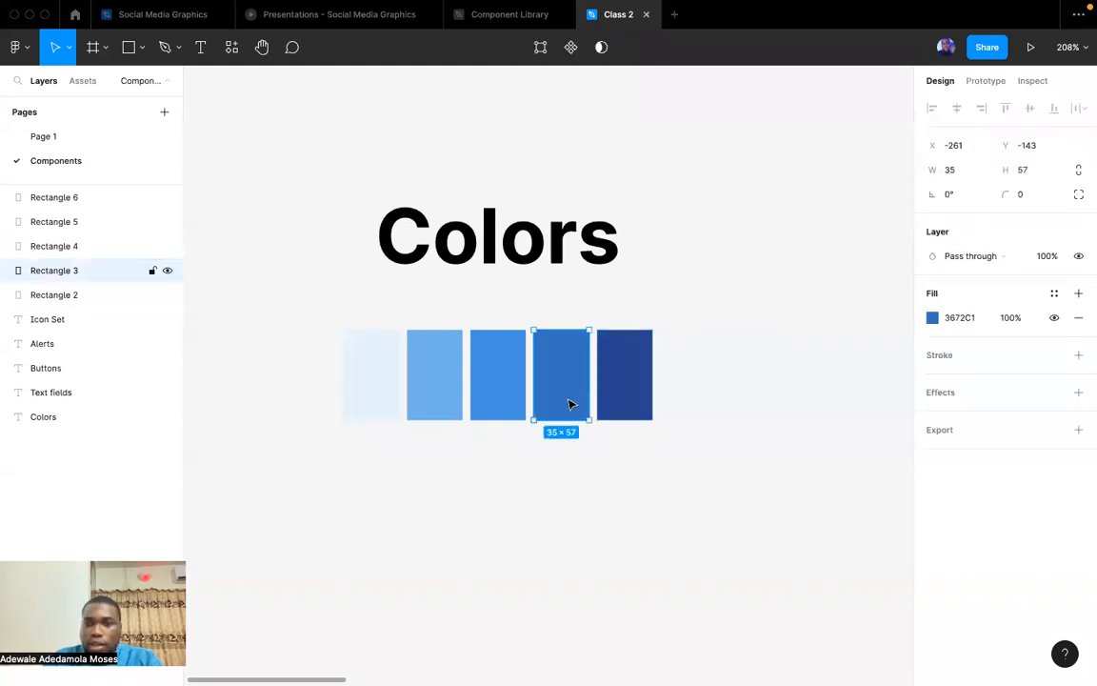
pyautogui.click(1053, 294)
pyautogui.click(1075, 321)
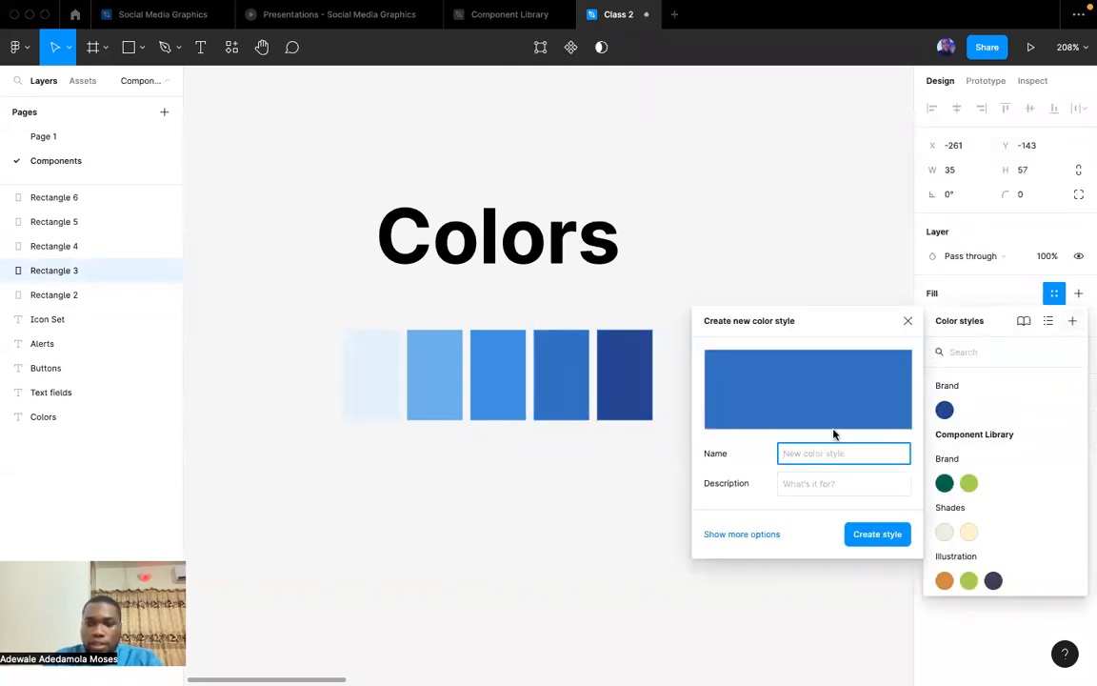
pyautogui.write('Brand/Blue700')
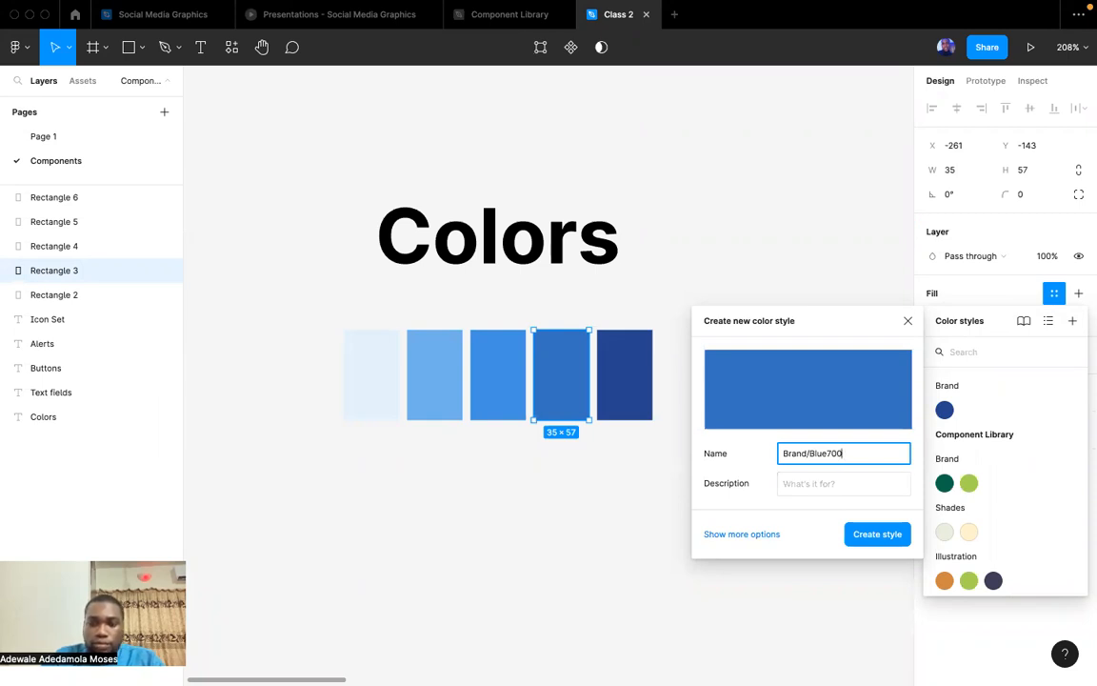
pyautogui.press('Return')
pyautogui.click(786, 530)
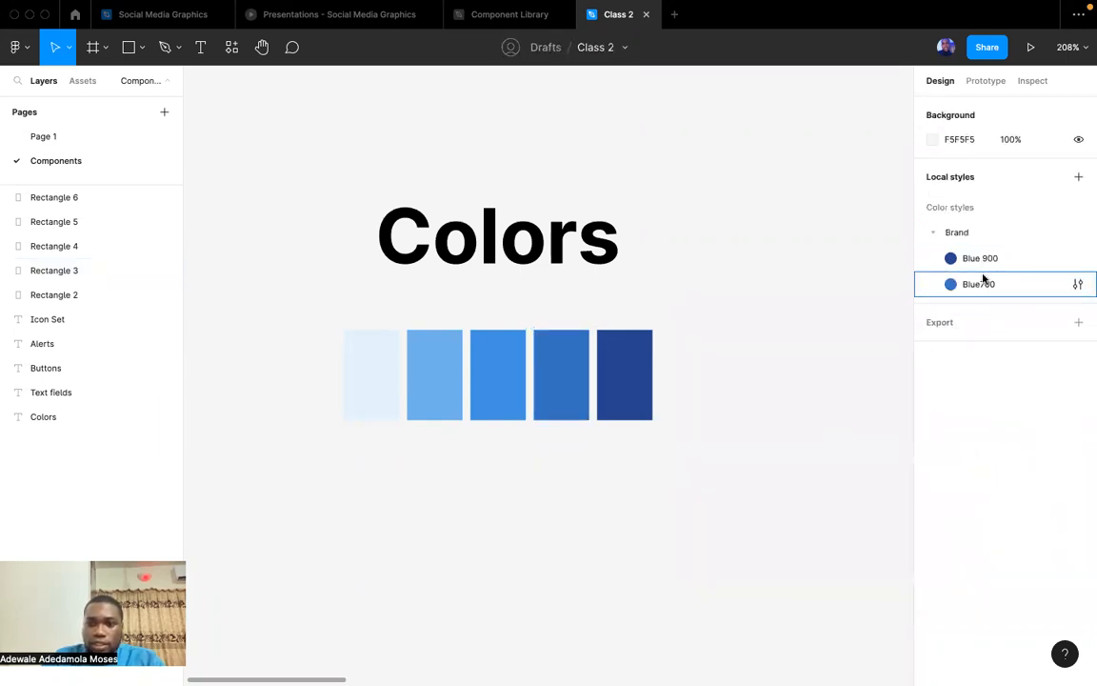
# Create a colour style named "Blue 500" from the fill of the middle blue swatch.
pyautogui.click(511, 374)
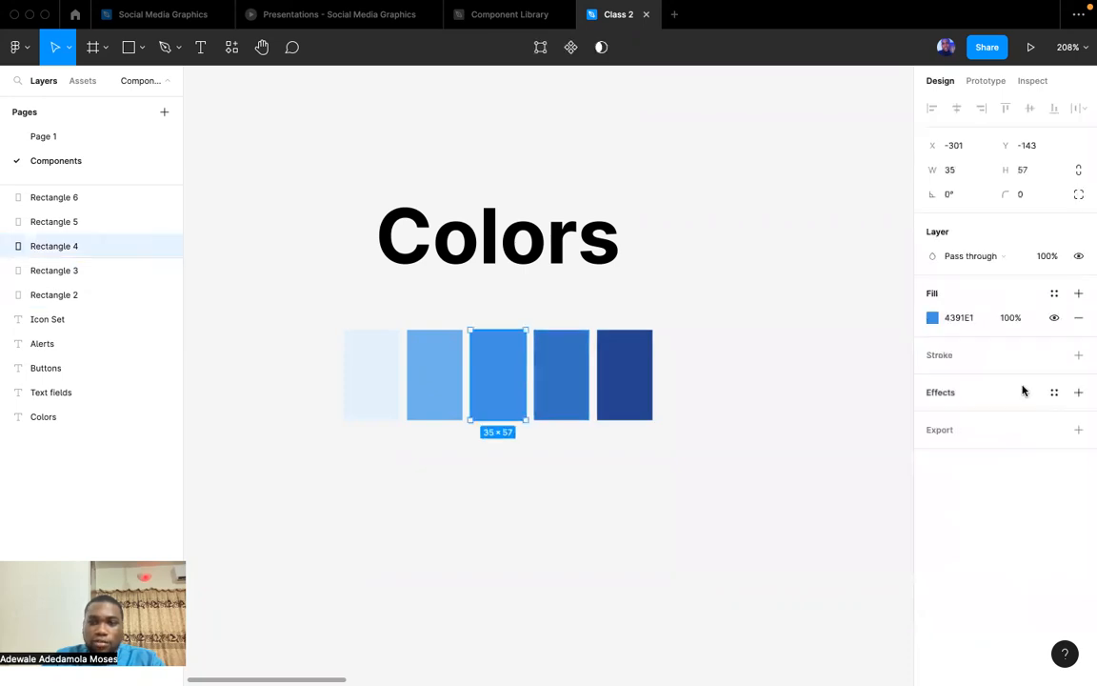
pyautogui.click(1053, 293)
pyautogui.click(1072, 321)
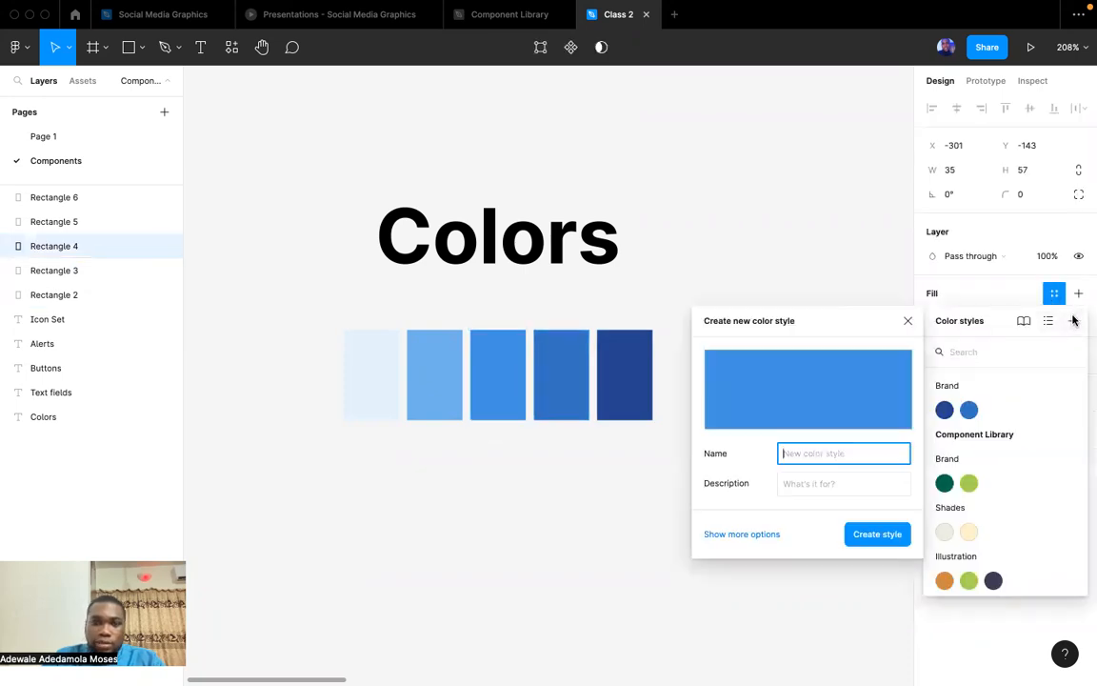
pyautogui.write('Blue 500')
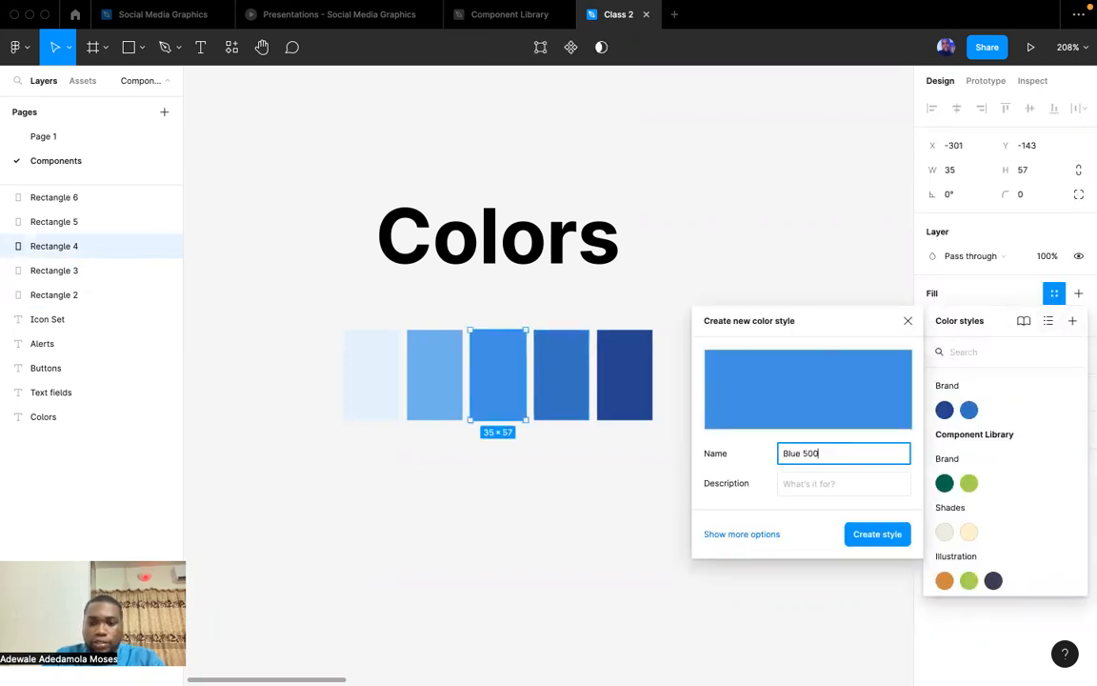
pyautogui.press('Return')
# Create a colour style named "Blue 300" from the fill of the second-lightest blue swatch.
pyautogui.click(426, 367)
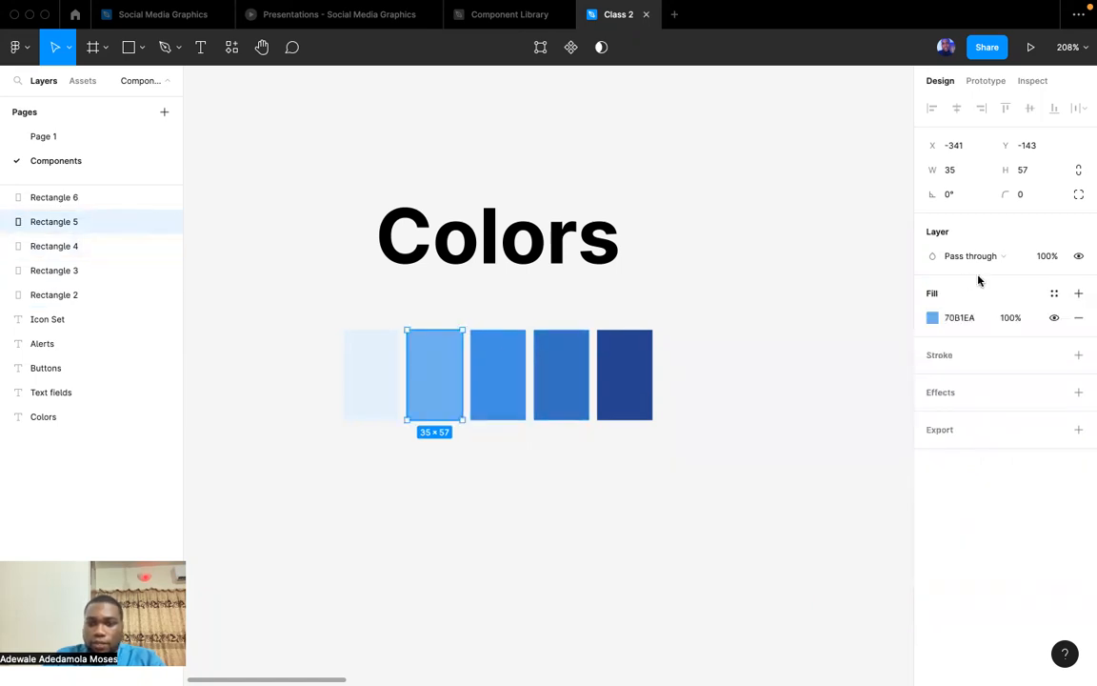
pyautogui.click(1054, 294)
pyautogui.click(1072, 324)
pyautogui.write('Blue 300')
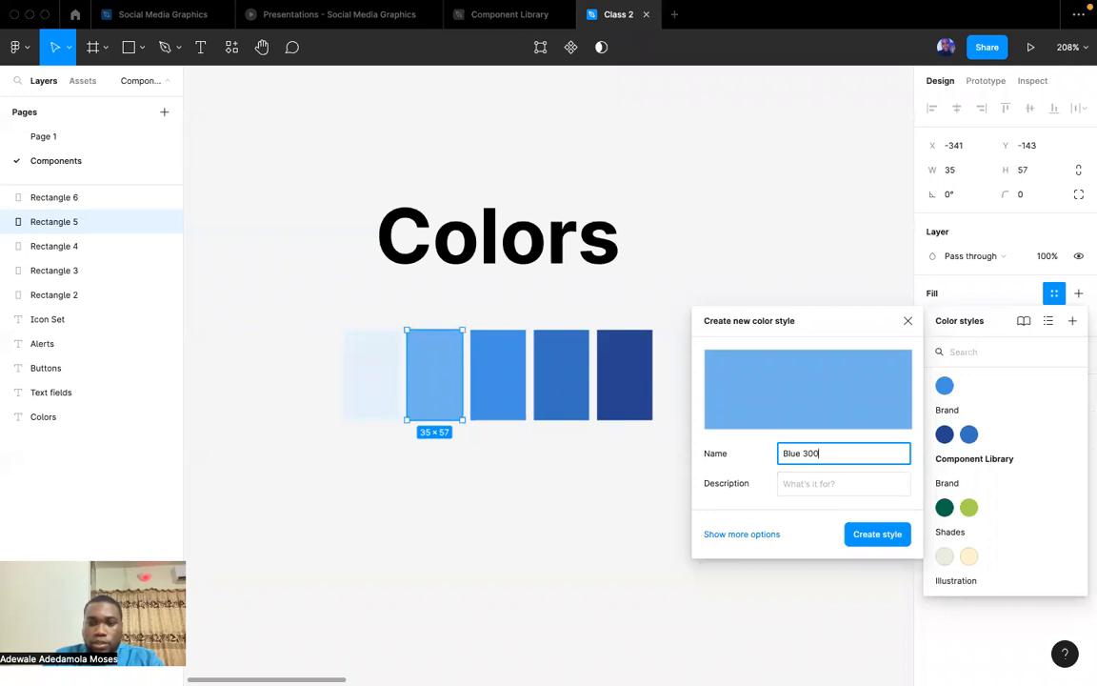
pyautogui.press('Return')
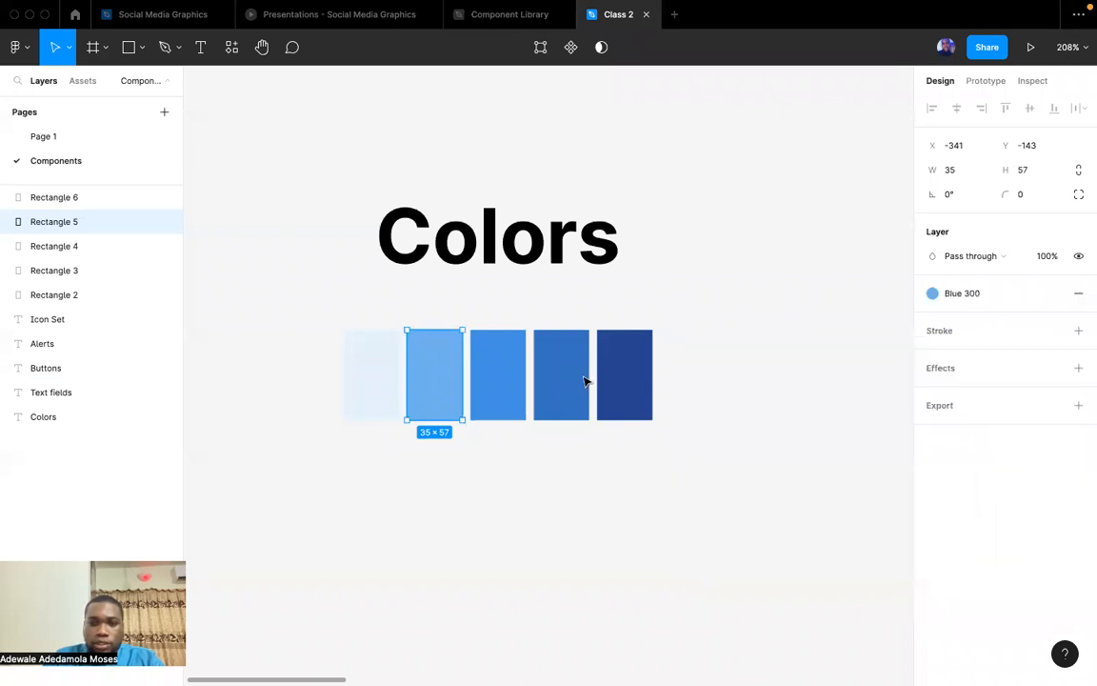
# Create a colour style named "Blue 100" from the fill of the lightest blue swatch.
pyautogui.click(364, 382)
pyautogui.click(1053, 295)
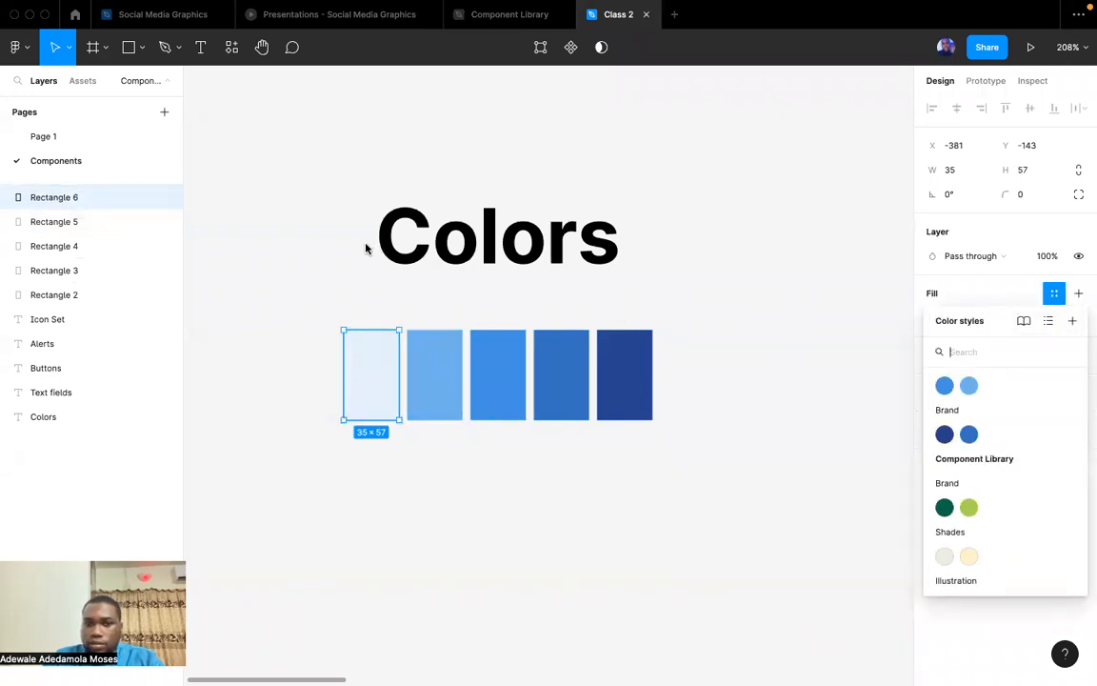
pyautogui.click(1071, 323)
pyautogui.write('Blue 100')
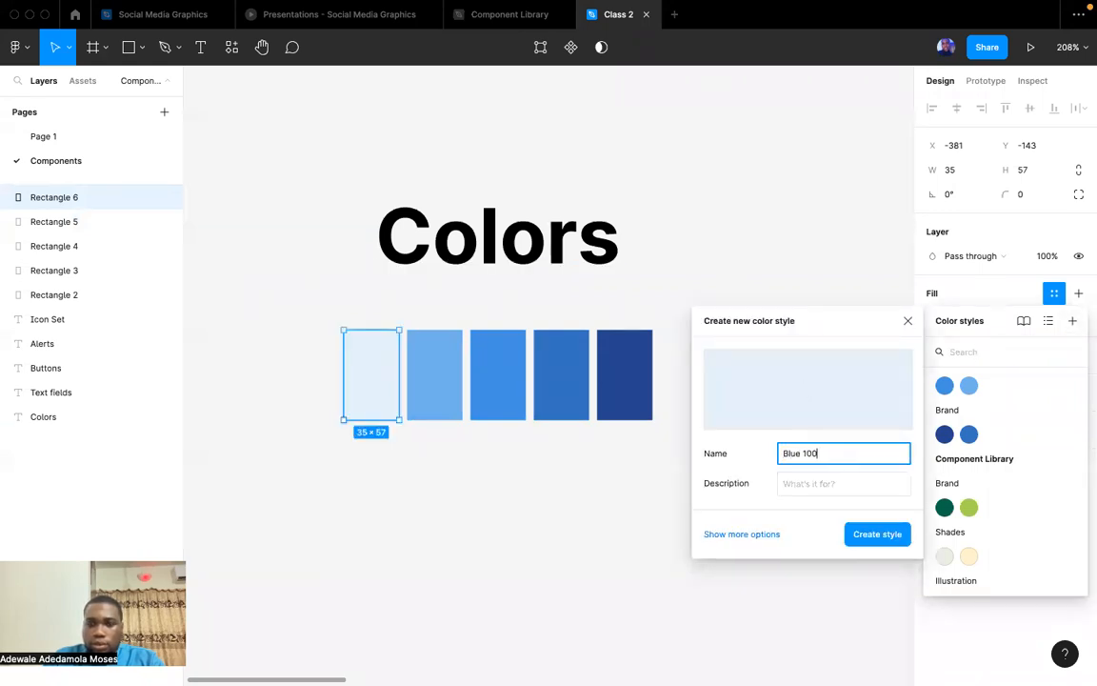
pyautogui.click(859, 531)
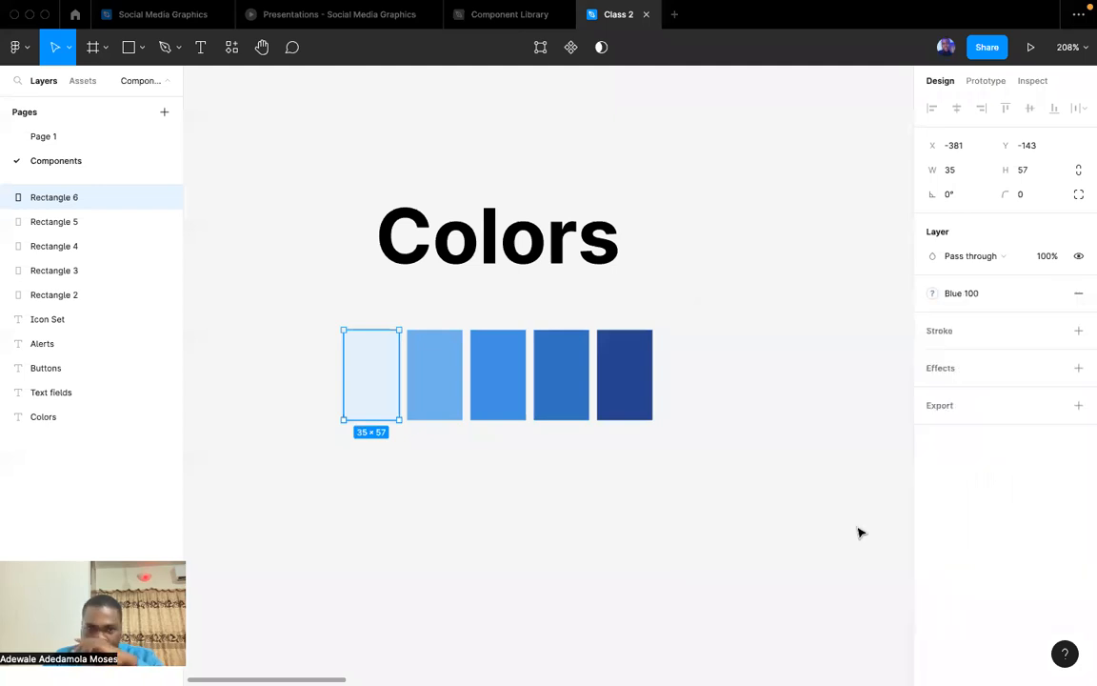
# Move the Blue 500, Blue 300 and Blue 100 styles together into the Brand group, below Blue700.
pyautogui.click(823, 397)
pyautogui.click(969, 236)
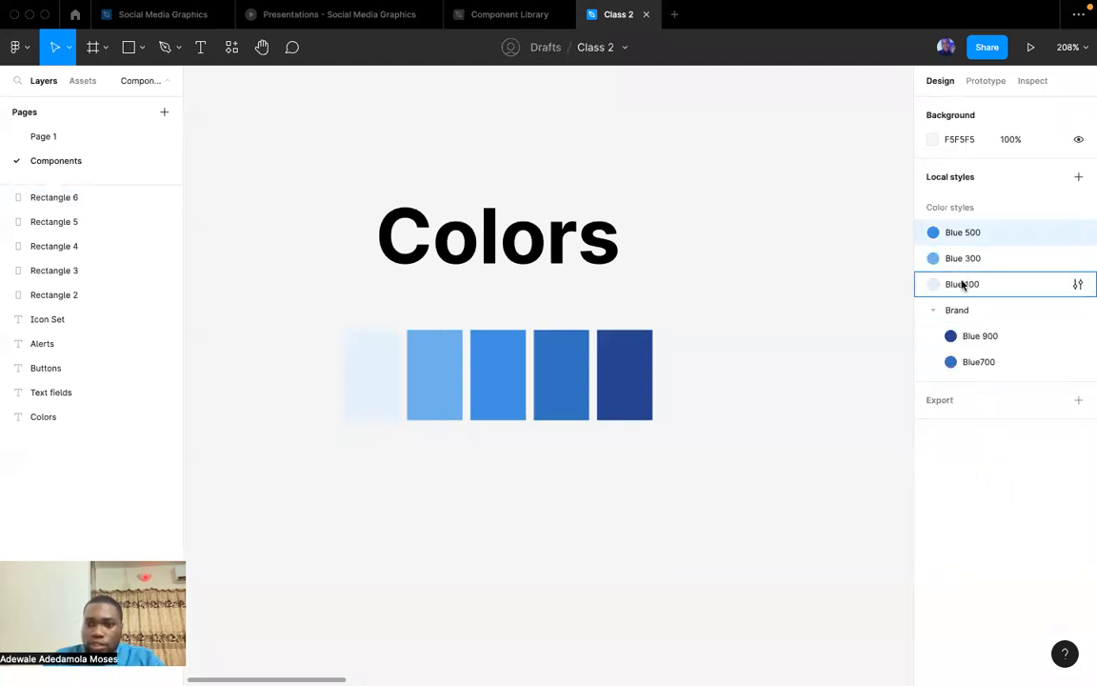
pyautogui.keyDown('shift'); pyautogui.click(963, 285); pyautogui.keyUp('shift')
pyautogui.moveTo(975, 285); pyautogui.dragTo(981, 367)
# Rename the Brand group of colour styles as "Main Brand Color".
pyautogui.doubleClick(931, 236)
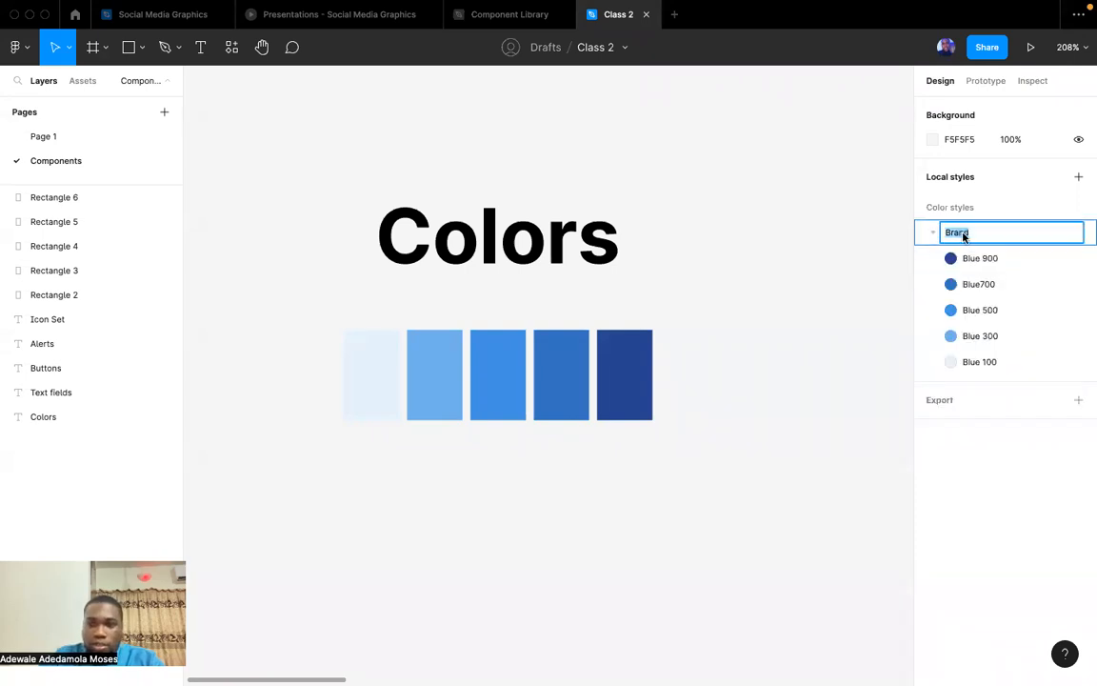
pyautogui.press('Left')
pyautogui.write('Main Blu')
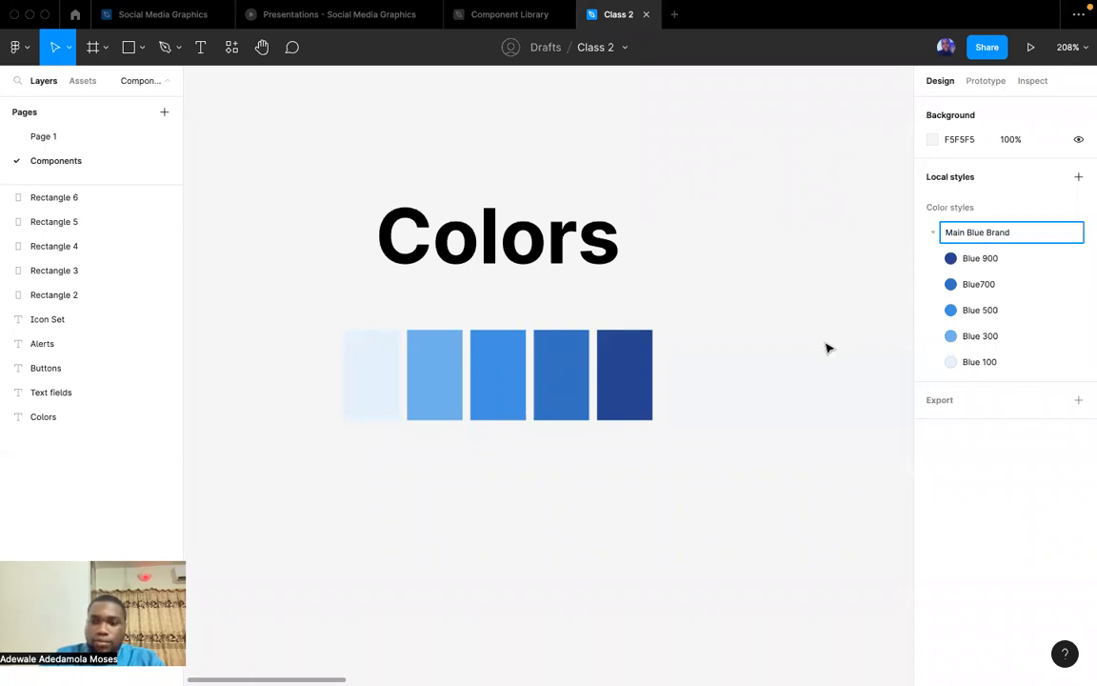
pyautogui.press('BackSpace')
pyautogui.press('BackSpace')
pyautogui.press('BackSpace')
pyautogui.press('BackSpace')
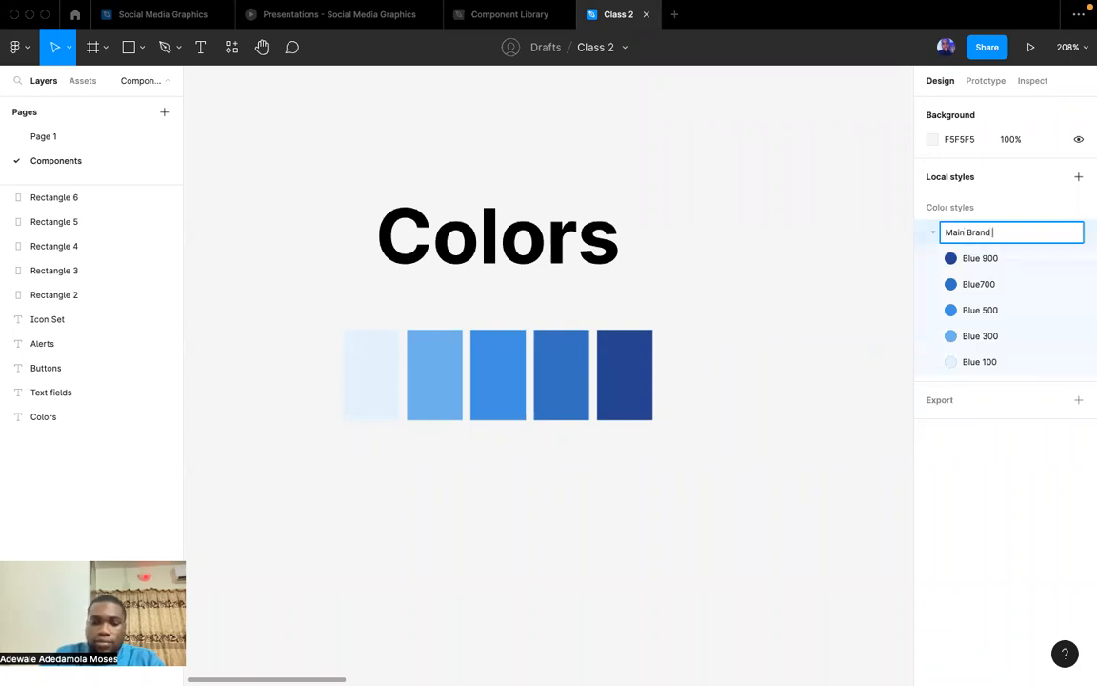
pyautogui.press('Return')
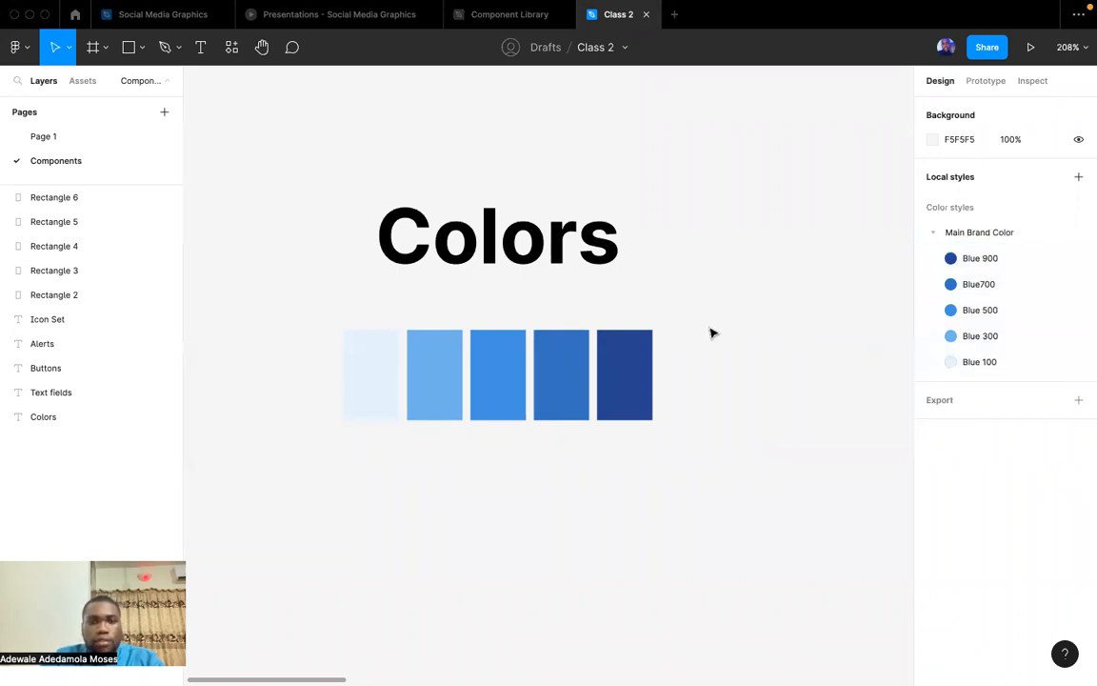
# Duplicate the darkest blue swatch straight below the row and detach the copy's colour style.
pyautogui.scroll(-3, 710, 331)
pyautogui.hscroll(-1, 710, 330)
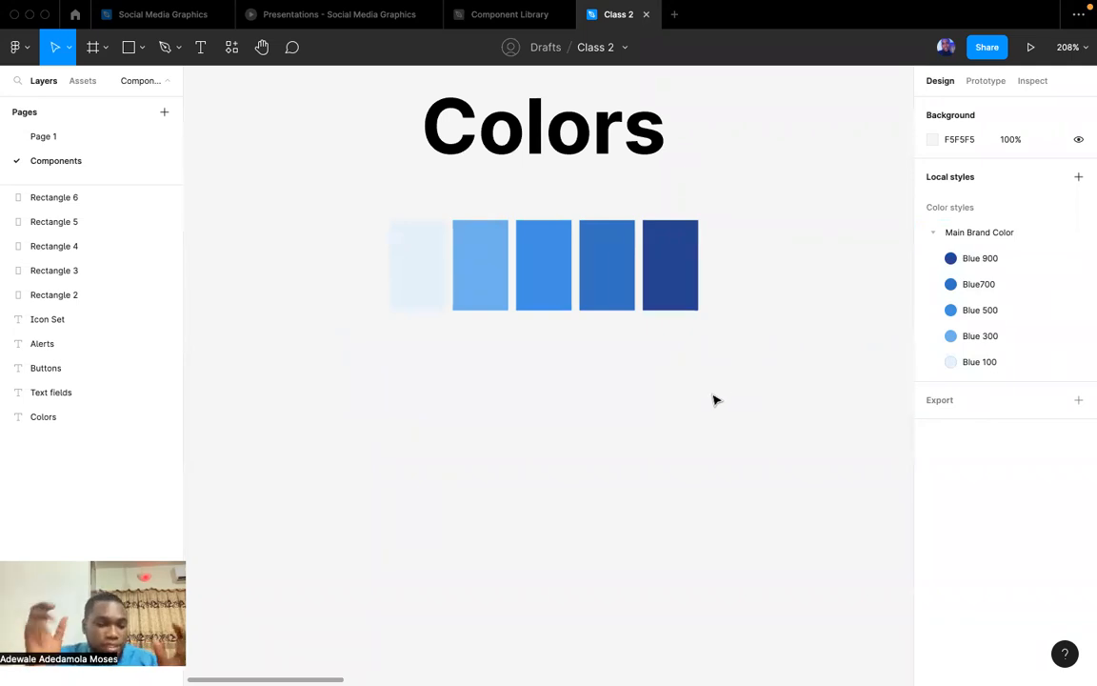
pyautogui.moveTo(682, 249); pyautogui.dragTo(693, 380)
pyautogui.click(1054, 295)
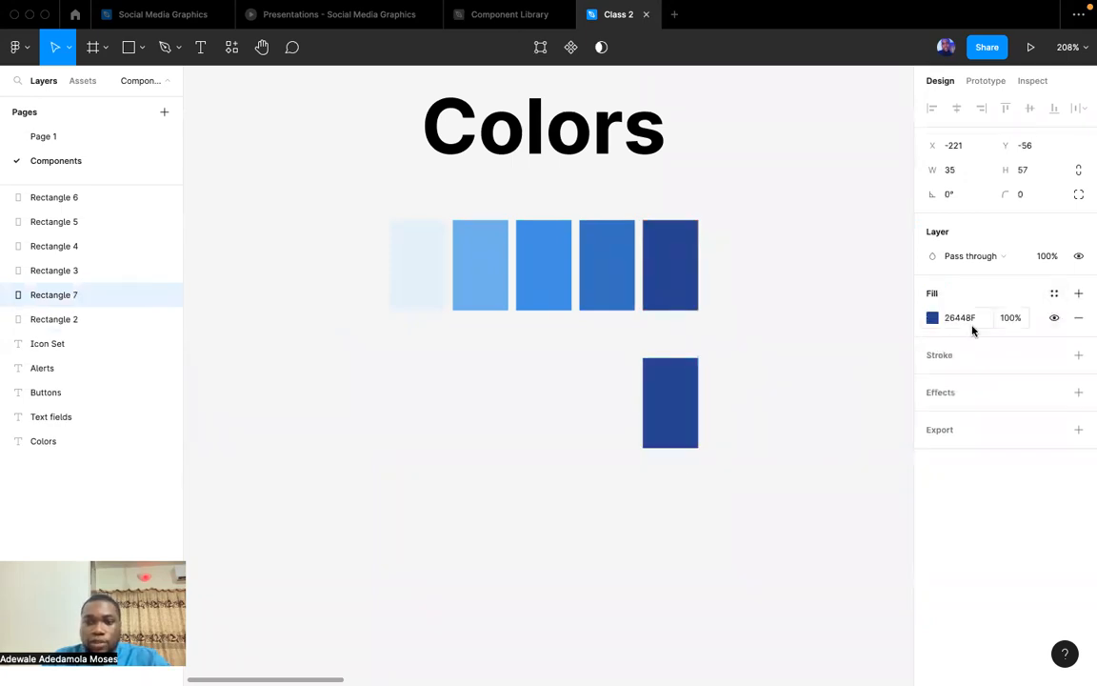
# Change the fill of the duplicated swatch to the yellow EFC329.
pyautogui.click(932, 318)
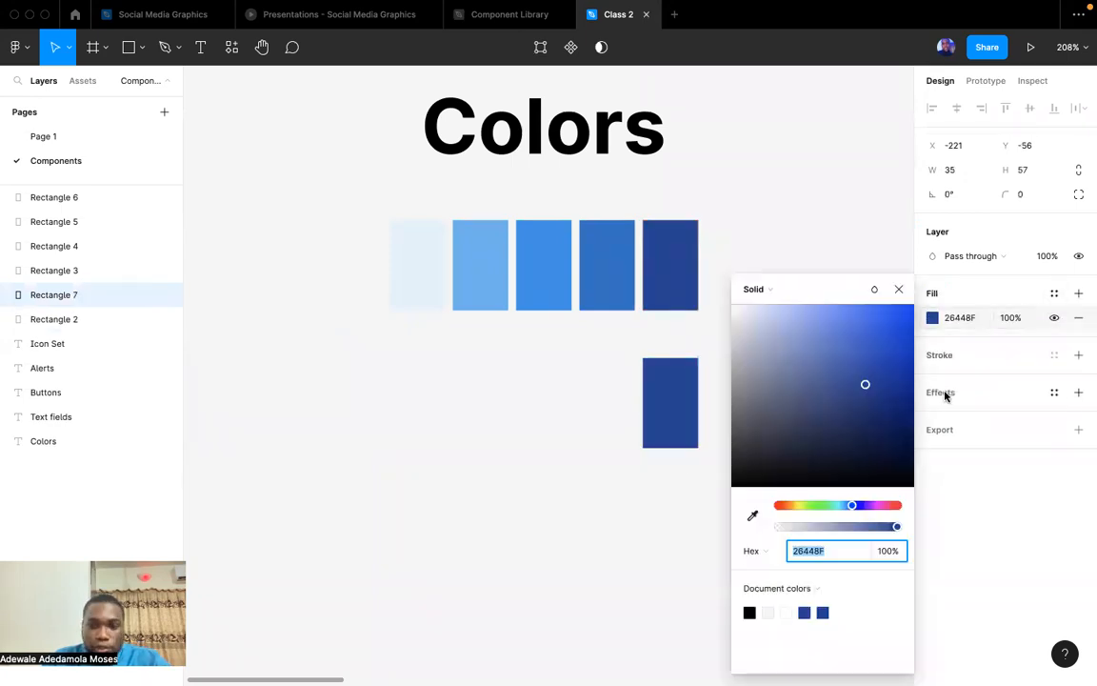
pyautogui.click(834, 506)
pyautogui.moveTo(865, 510); pyautogui.dragTo(878, 510)
pyautogui.click(794, 510)
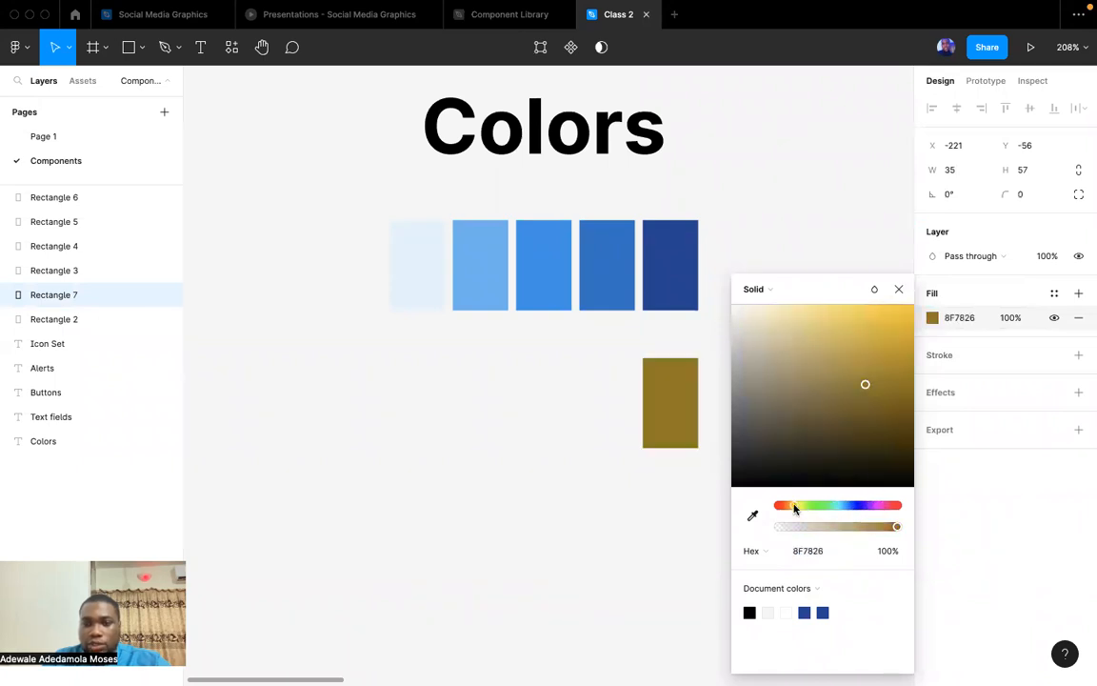
pyautogui.moveTo(854, 357); pyautogui.dragTo(887, 325)
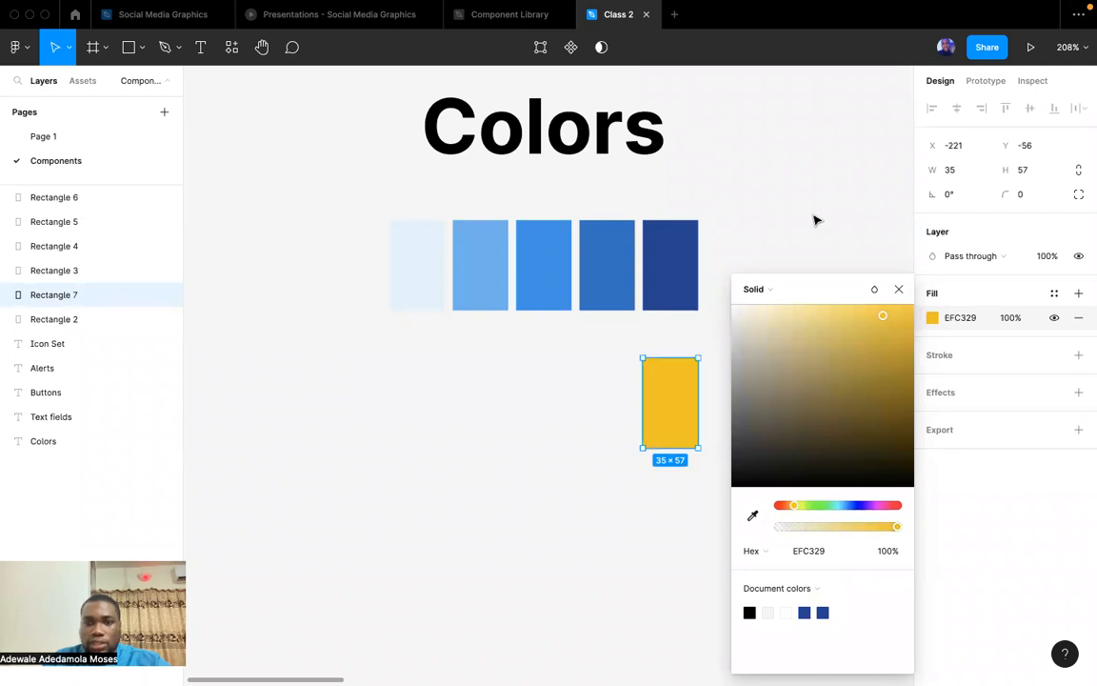
pyautogui.click(762, 382)
# Move the yellow swatch up closer to the blue row and duplicate it leftwards into a row of five matching the blue swatches.
pyautogui.click(692, 407)
pyautogui.moveTo(690, 403); pyautogui.dragTo(627, 371)
pyautogui.press('super+d')
pyautogui.press('super+d')
pyautogui.press('super+d')
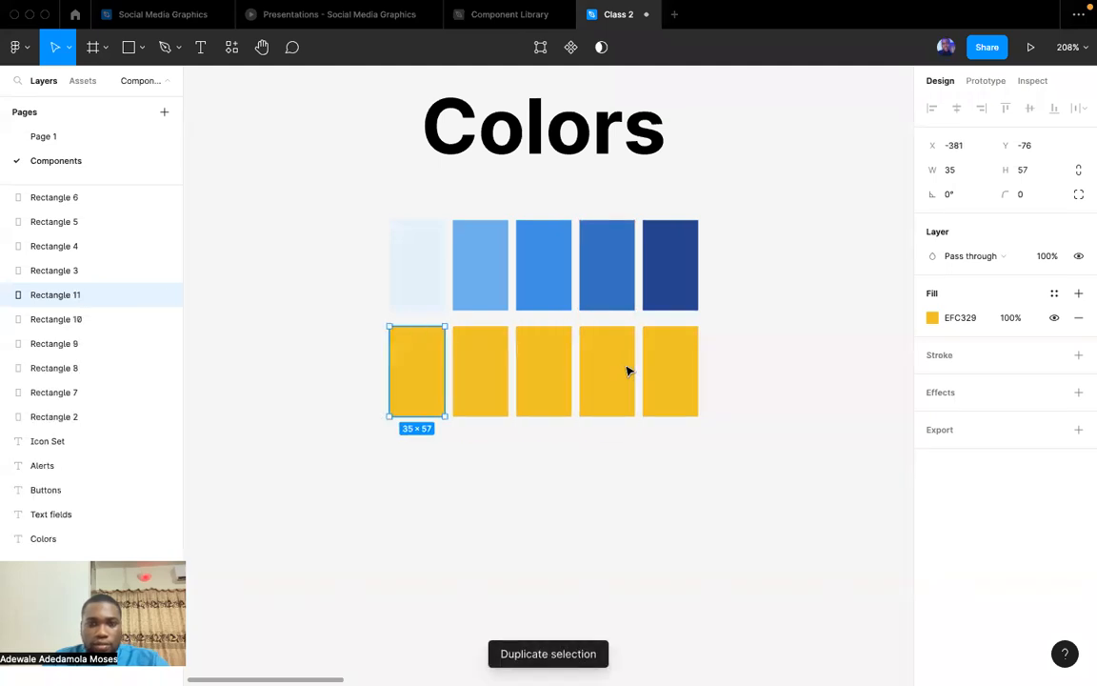
pyautogui.click(767, 419)
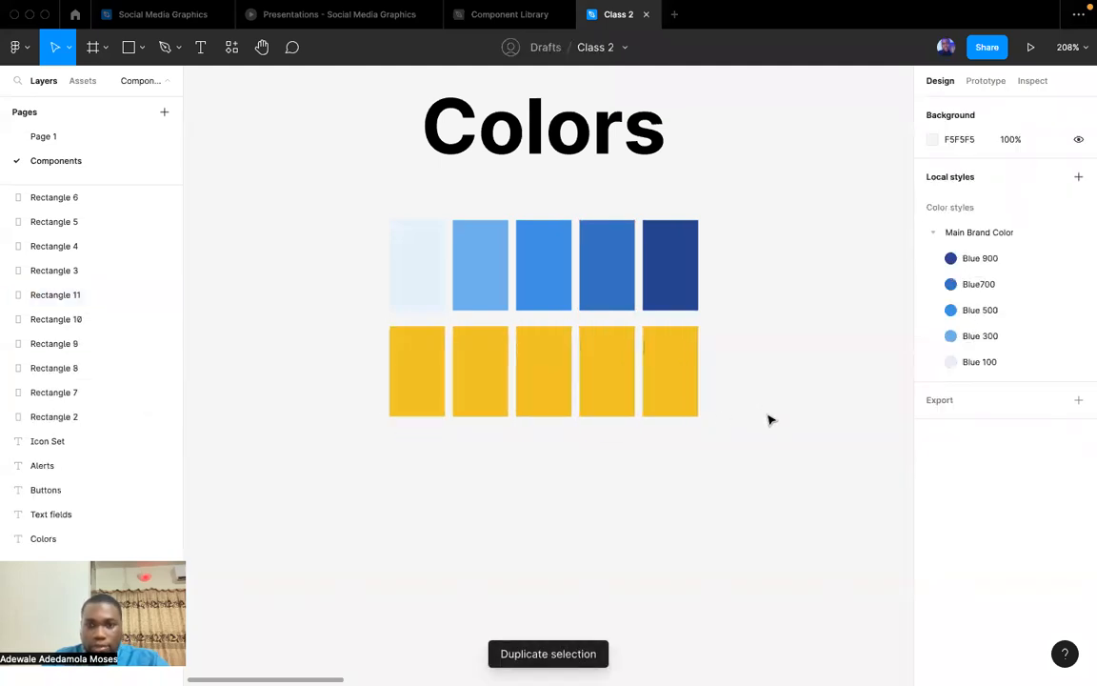
# Copy the rightmost yellow swatch's hex code, switch to the Material Design palette page in the browser, and set the secondary color to EFC329.
pyautogui.click(686, 404)
pyautogui.click(965, 319)
pyautogui.press('super+c')
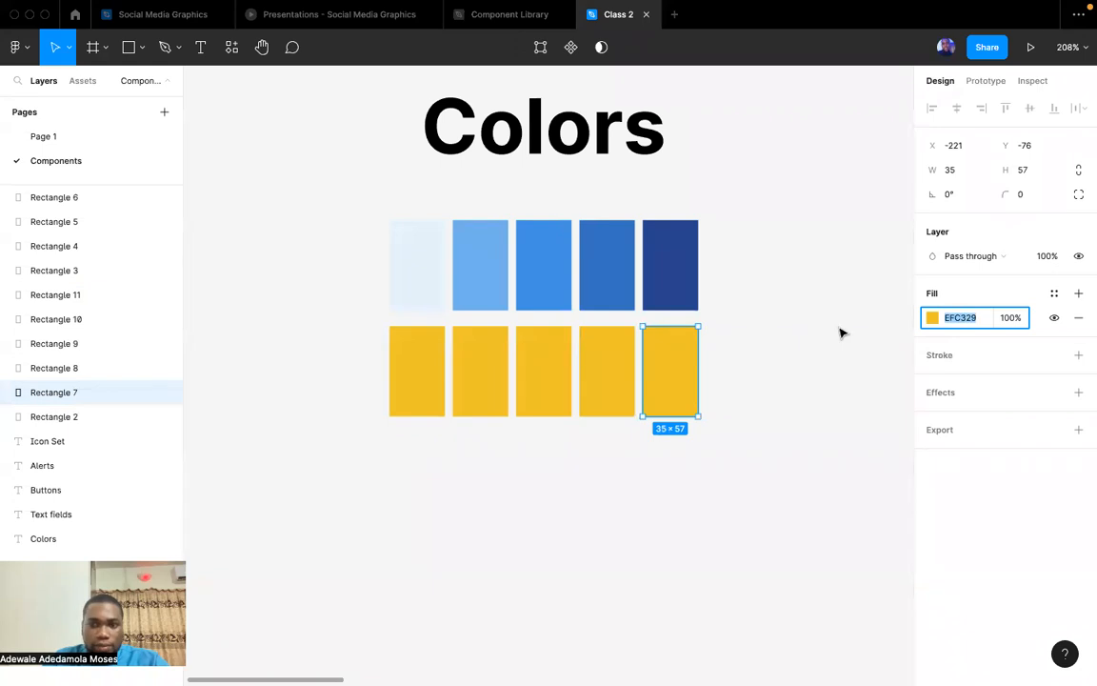
pyautogui.hotkey('ctrl', 'Up')
pyautogui.click(729, 59)
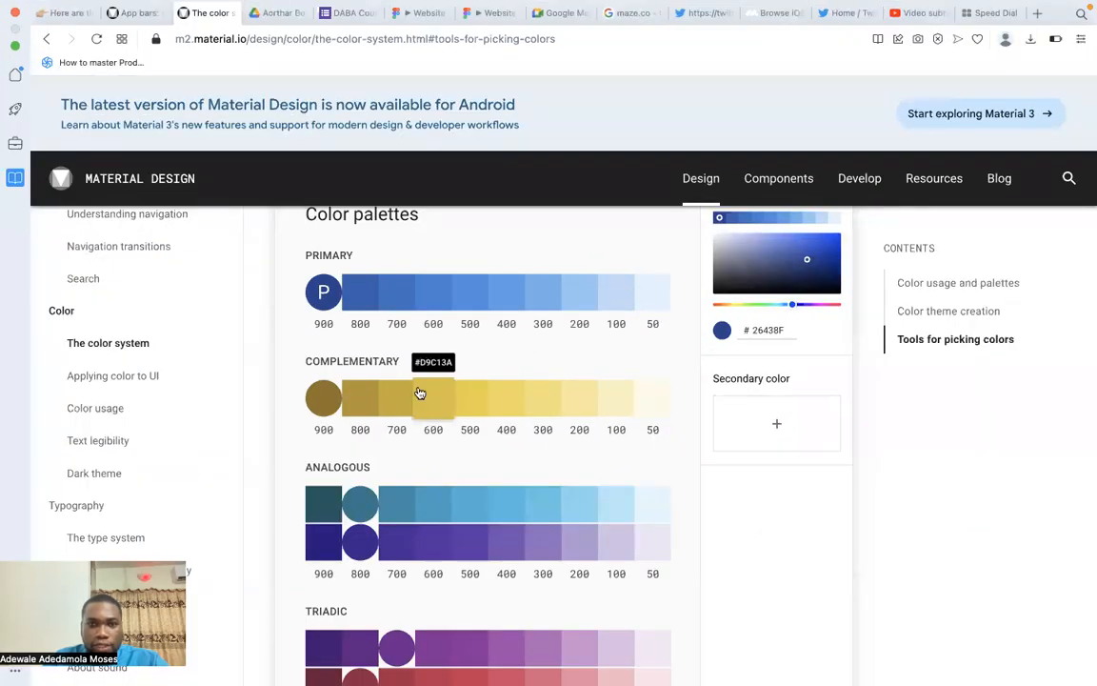
pyautogui.click(757, 421)
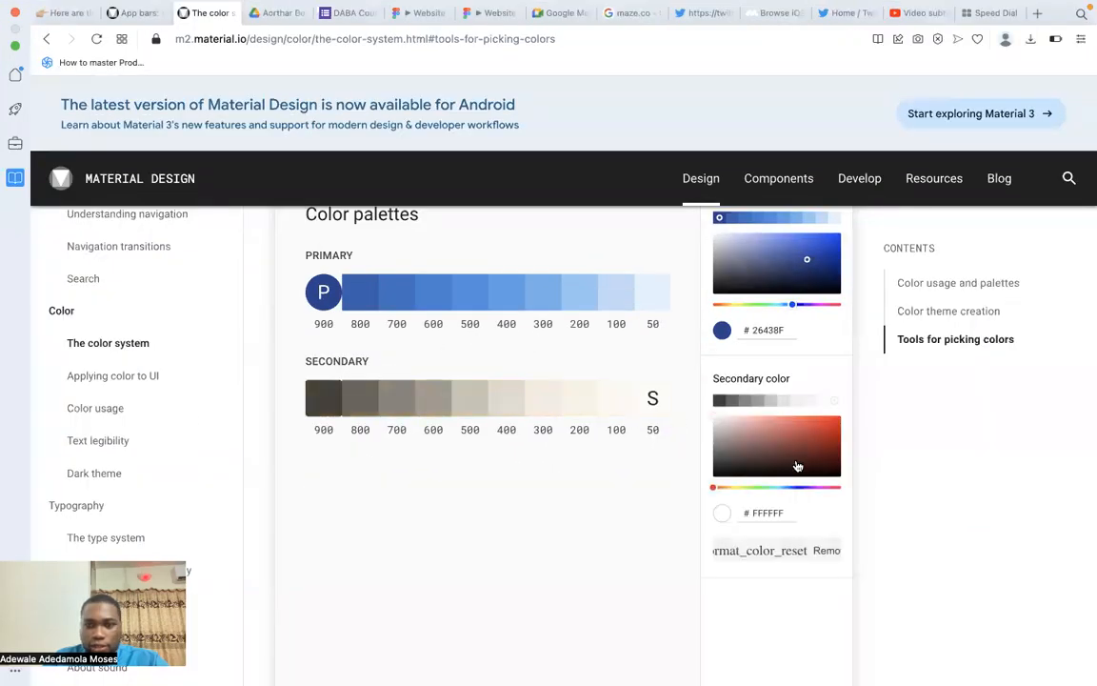
pyautogui.doubleClick(777, 512)
pyautogui.press('super+v')
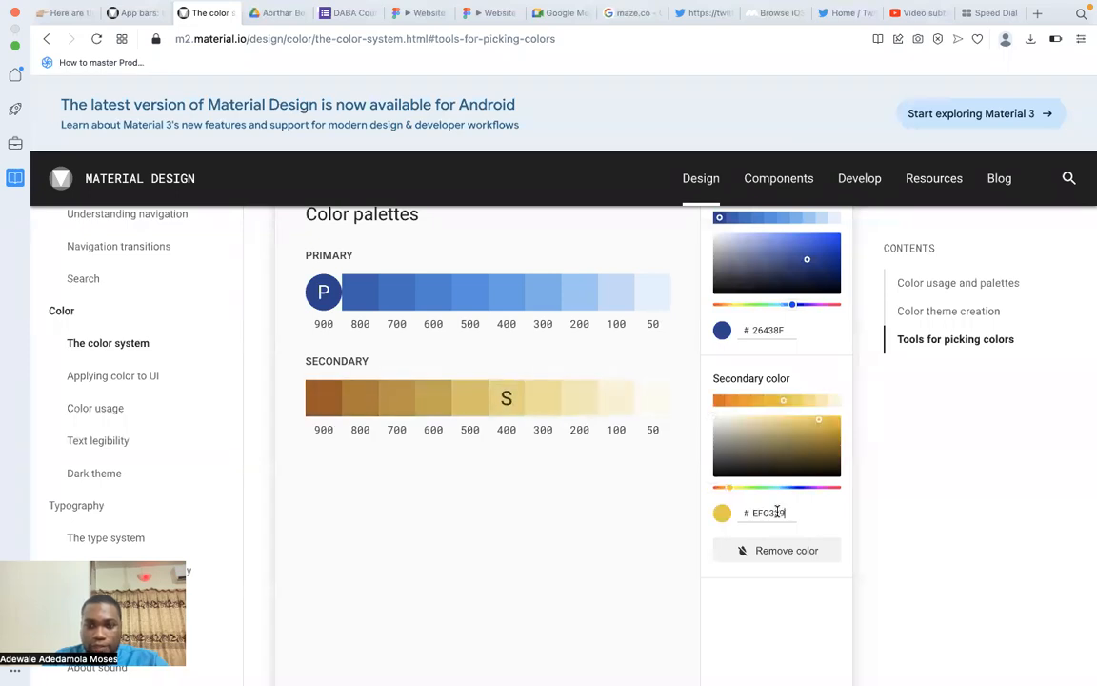
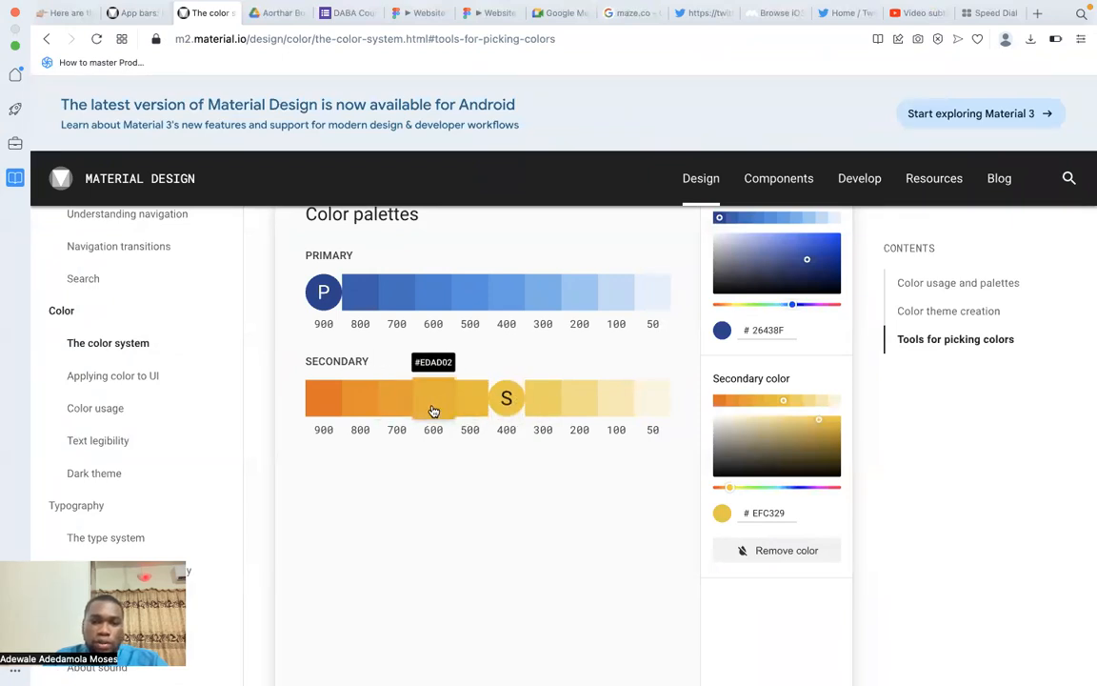
# Set the fourth yellow swatch's fill in the Figma file to EDAD02, the palette's secondary 600 shade.
pyautogui.hotkey('ctrl', 'Left')
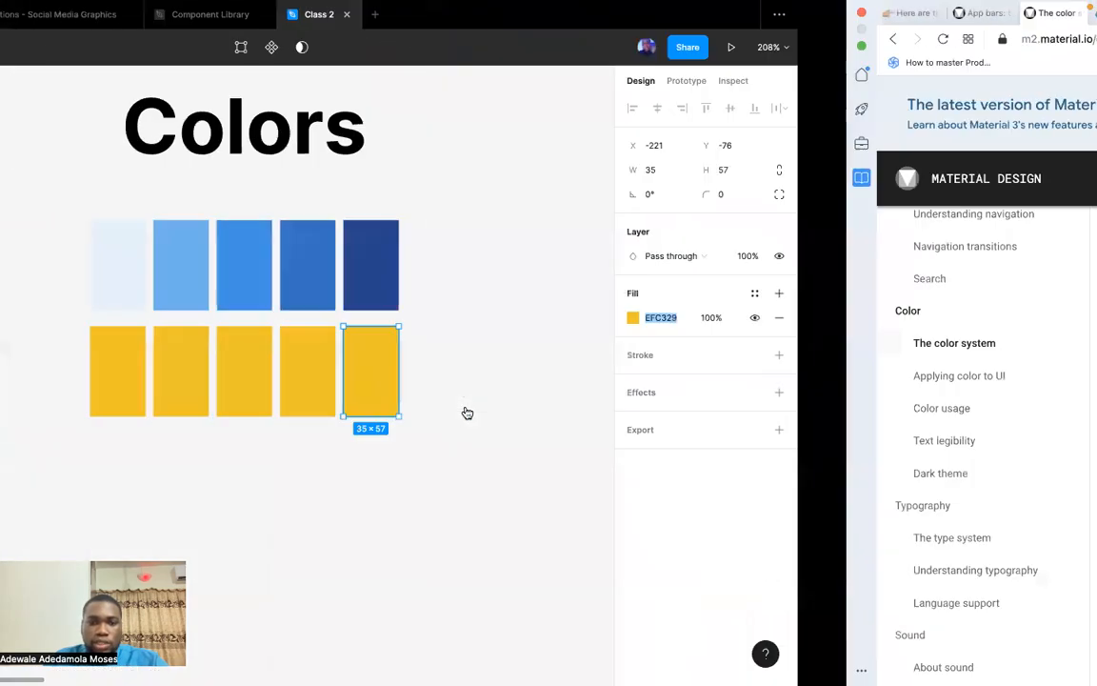
pyautogui.click(603, 406)
pyautogui.click(968, 318)
pyautogui.write('EDBA0C')
pyautogui.press('Return')
# Copy the secondary 700 shade ED9B00 from the Material Design palette and apply it as the middle swatch's fill.
pyautogui.click(552, 401)
pyautogui.hotkey('ctrl', 'Left')
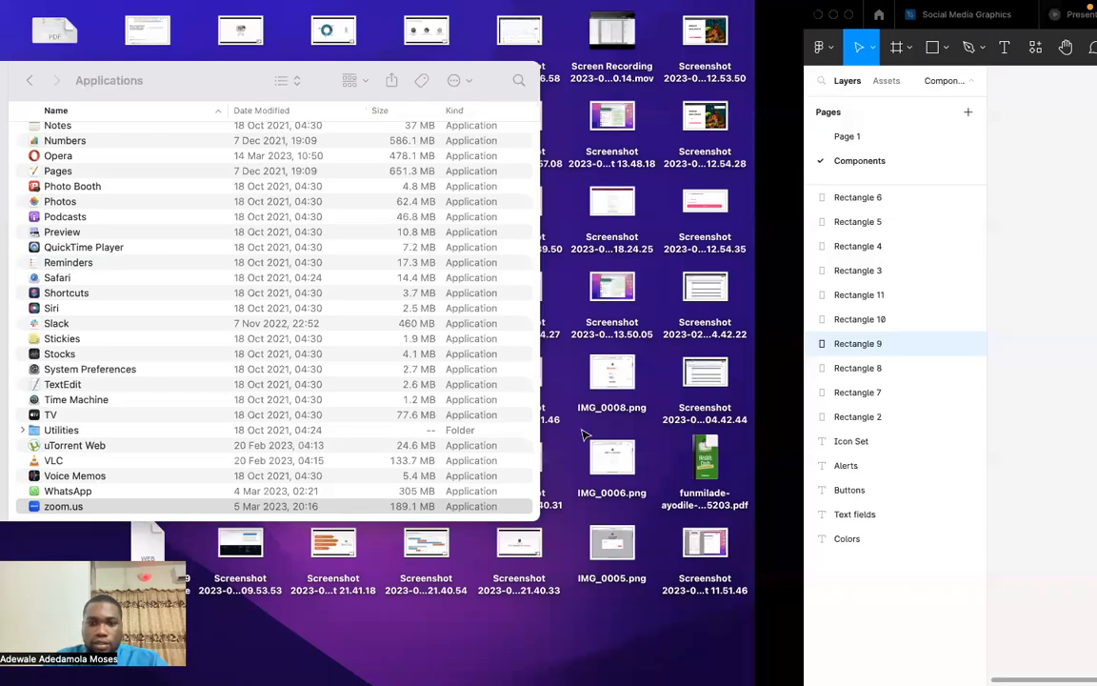
pyautogui.hotkey('ctrl', 'Right')
pyautogui.hotkey('ctrl', 'Right')
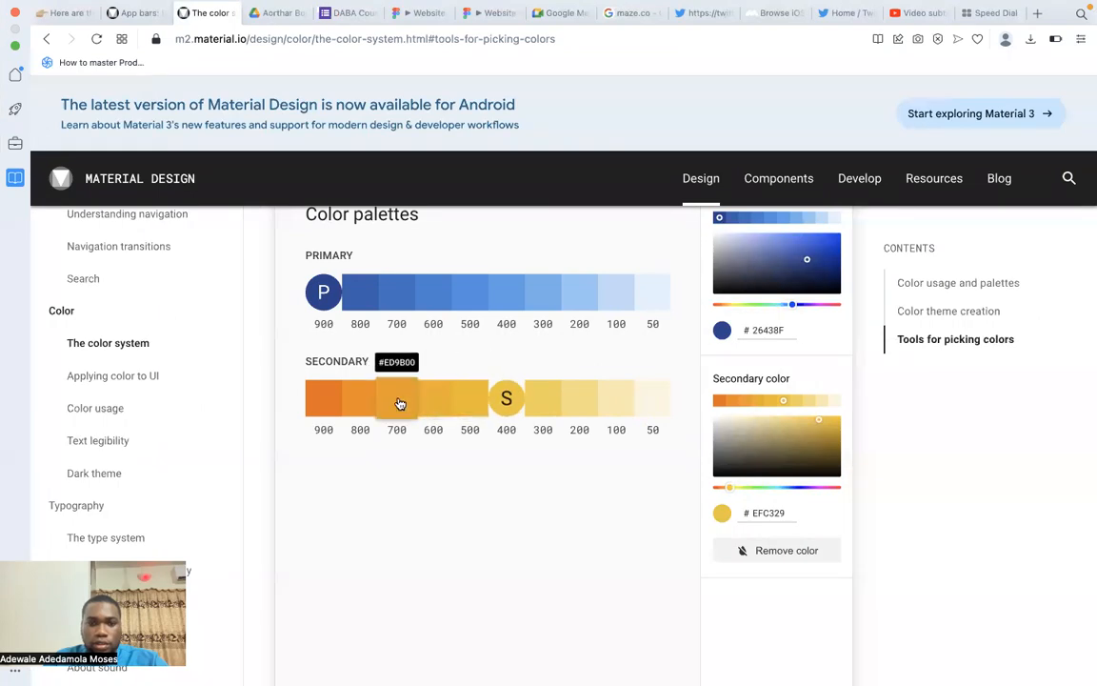
pyautogui.hotkey('ctrl', 'Left')
pyautogui.click(960, 318)
pyautogui.write('ED9B00')
pyautogui.press('Return')
# Copy the secondary 800 shade from the Material Design palette and set the second swatch's fill to ED8B00.
pyautogui.click(475, 399)
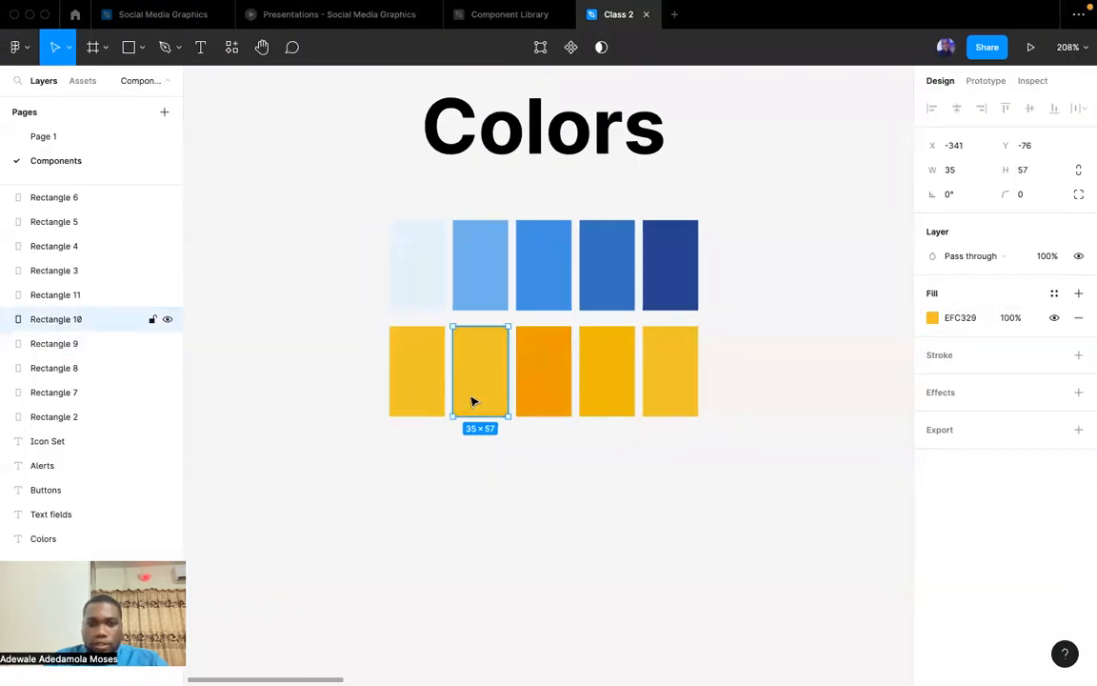
pyautogui.hotkey('ctrl', 'Left')
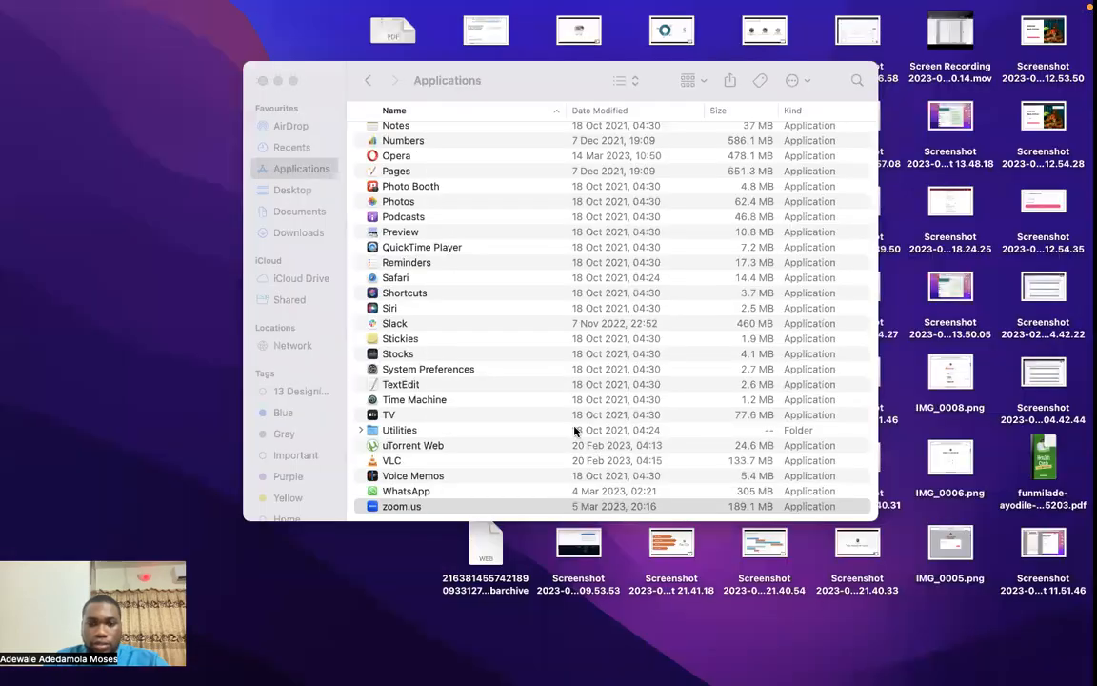
pyautogui.hotkey('ctrl', 'Right')
pyautogui.hotkey('ctrl', 'Right')
pyautogui.hotkey('ctrl', 'Left')
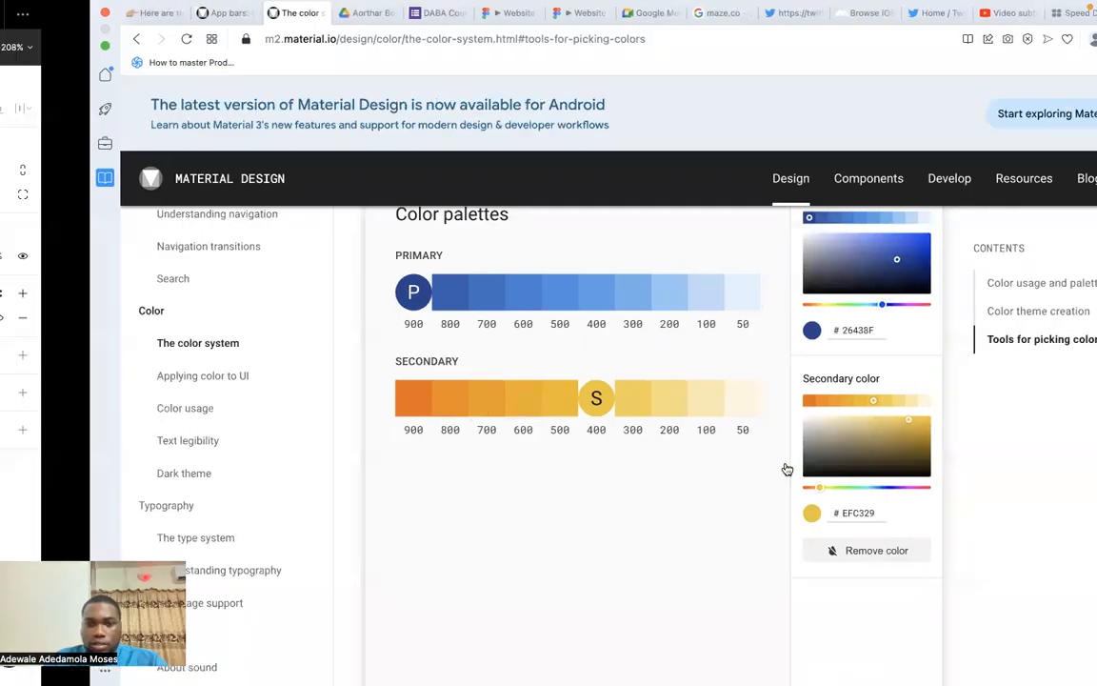
pyautogui.click(965, 322)
pyautogui.write('#fb8c00')
pyautogui.press('Return')
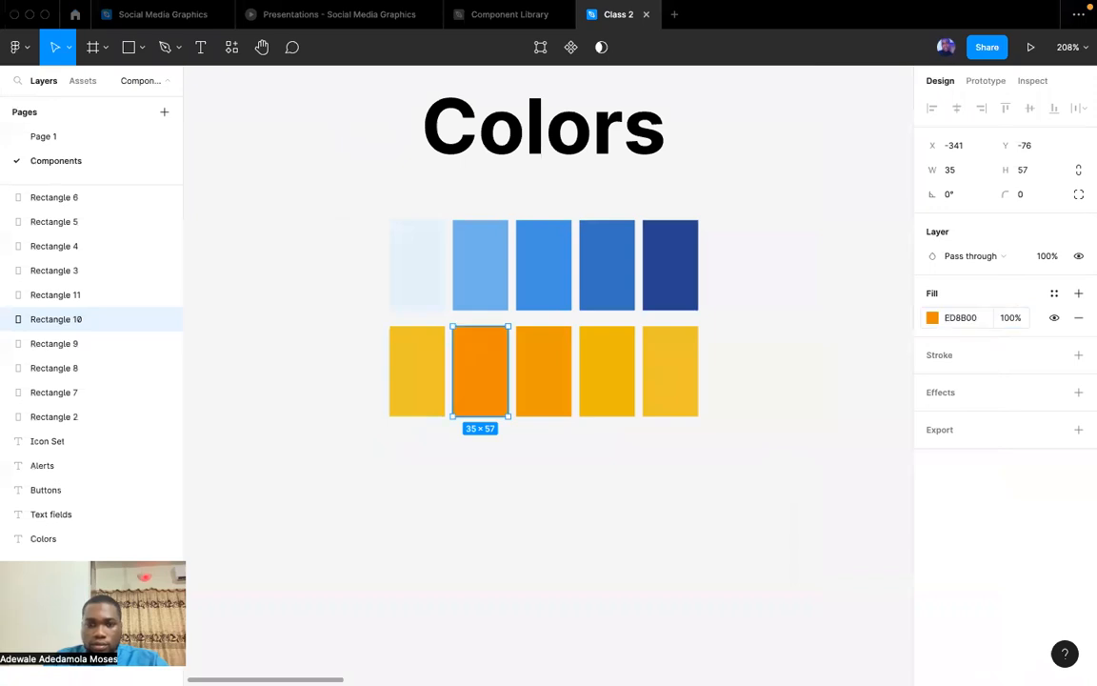
# Copy the secondary 900 shade from the Material Design palette and apply it as the fill of the row's first swatch.
pyautogui.click(427, 369)
pyautogui.hotkey('ctrl', 'Right')
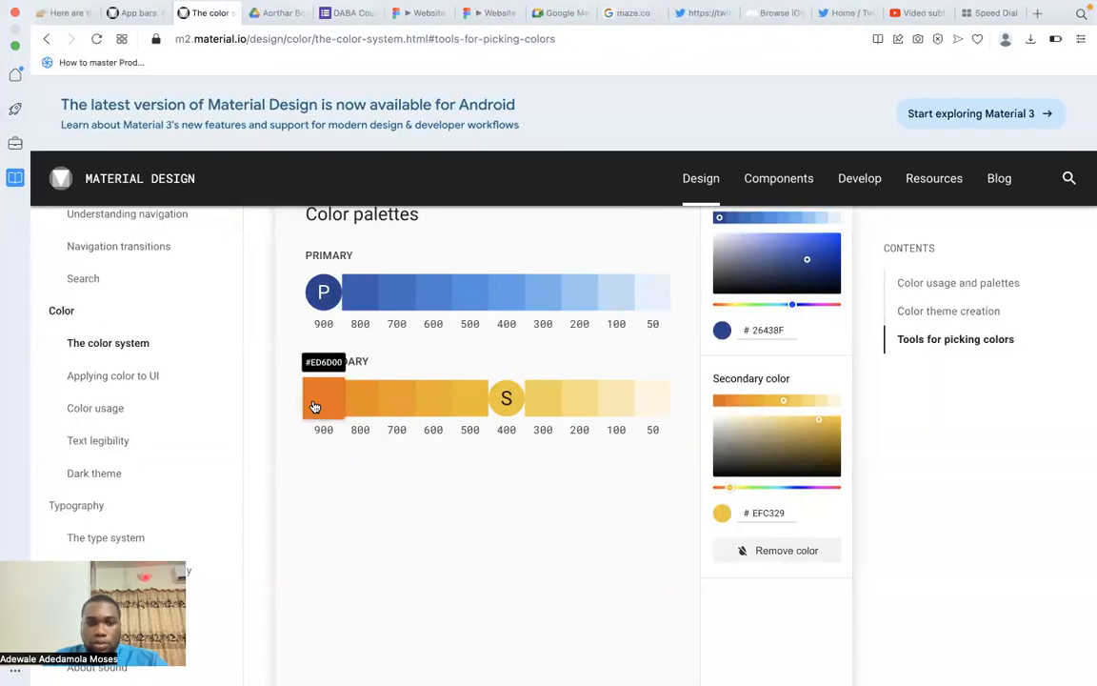
pyautogui.click(314, 407)
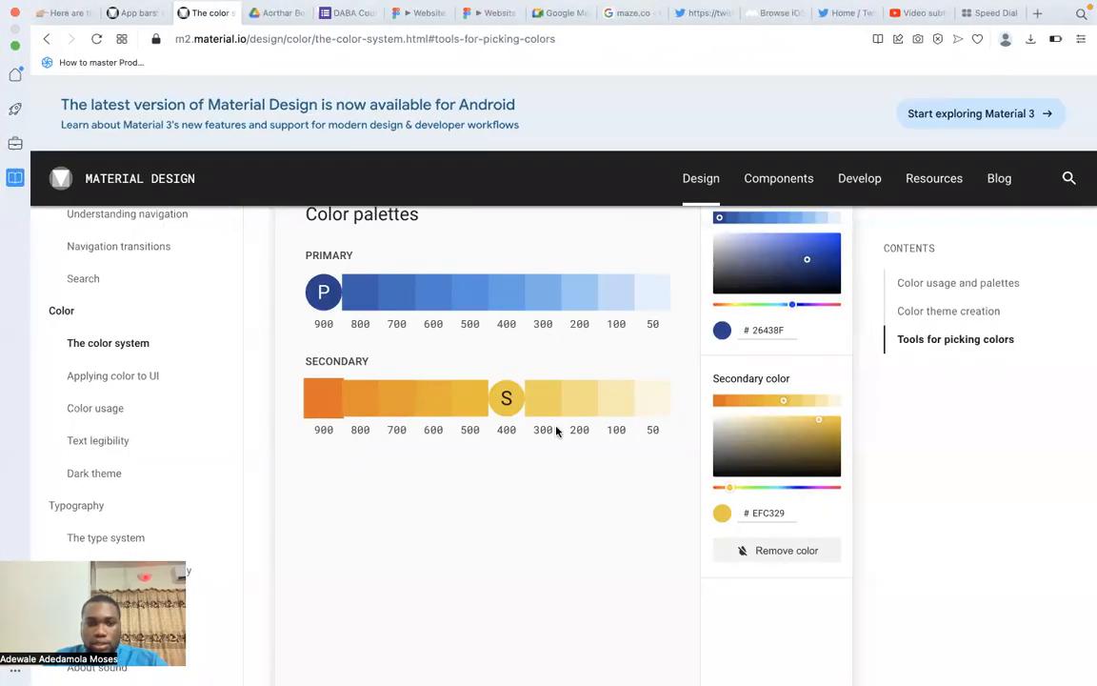
pyautogui.hotkey('ctrl', 'Left')
pyautogui.click(969, 319)
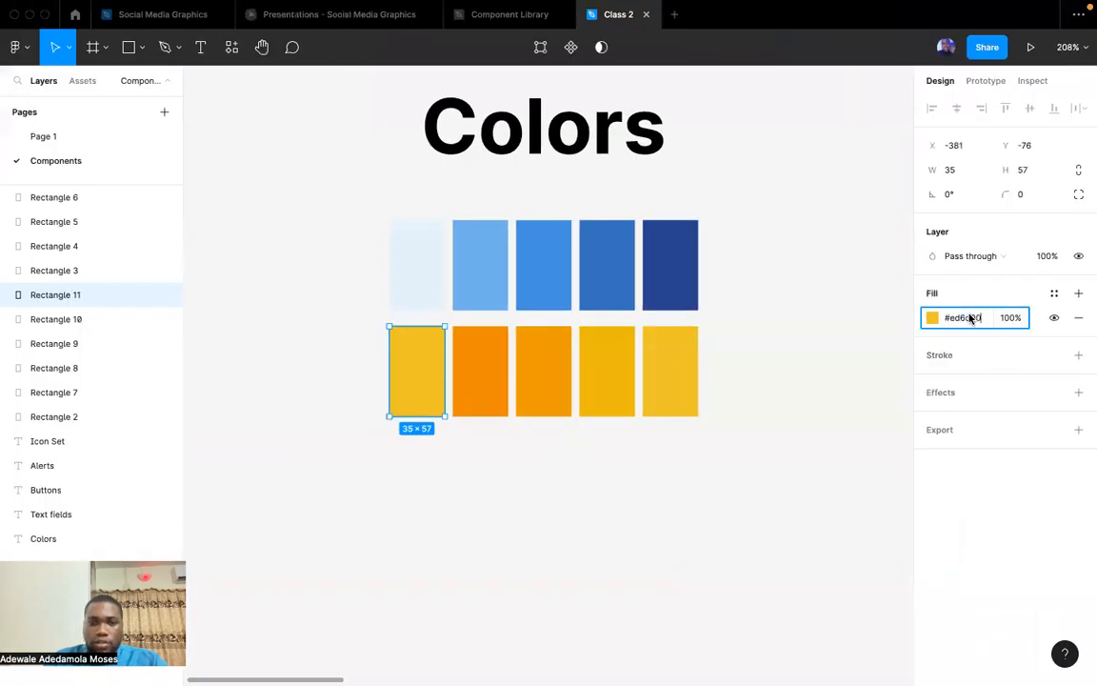
pyautogui.write('ED6D00')
pyautogui.press('Return')
pyautogui.click(653, 618)
# Save the lightest yellow swatch's fill as a new color style named "Secondary/Yellow 500".
pyautogui.scroll(2, 742, 492)
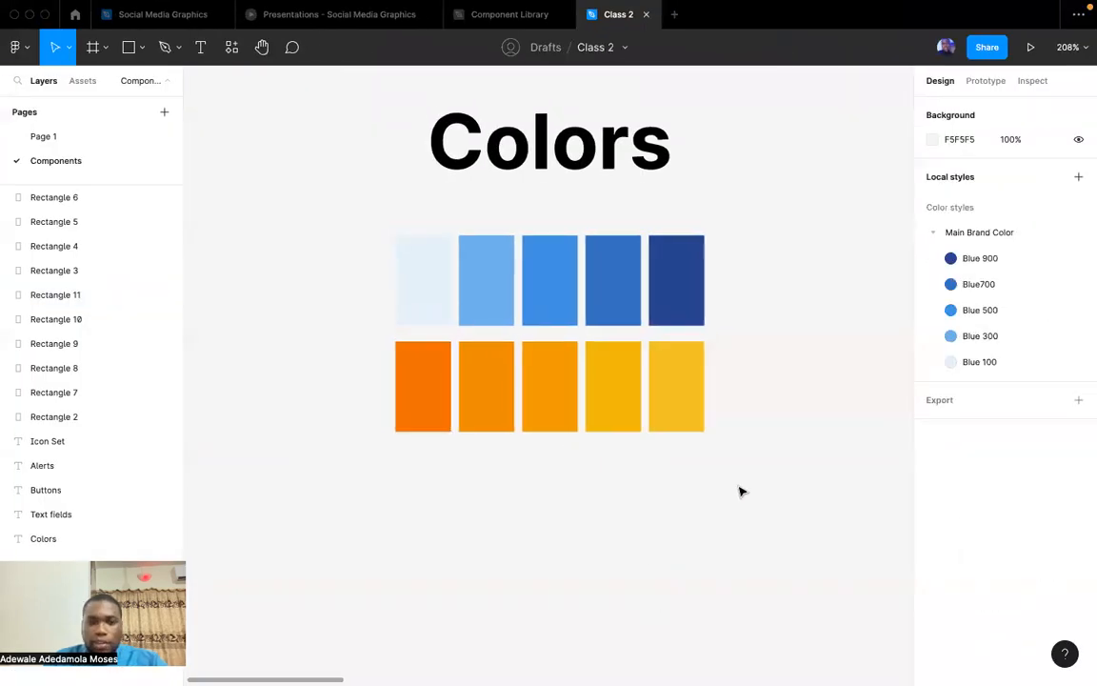
pyautogui.moveTo(749, 471); pyautogui.dragTo(514, 517)
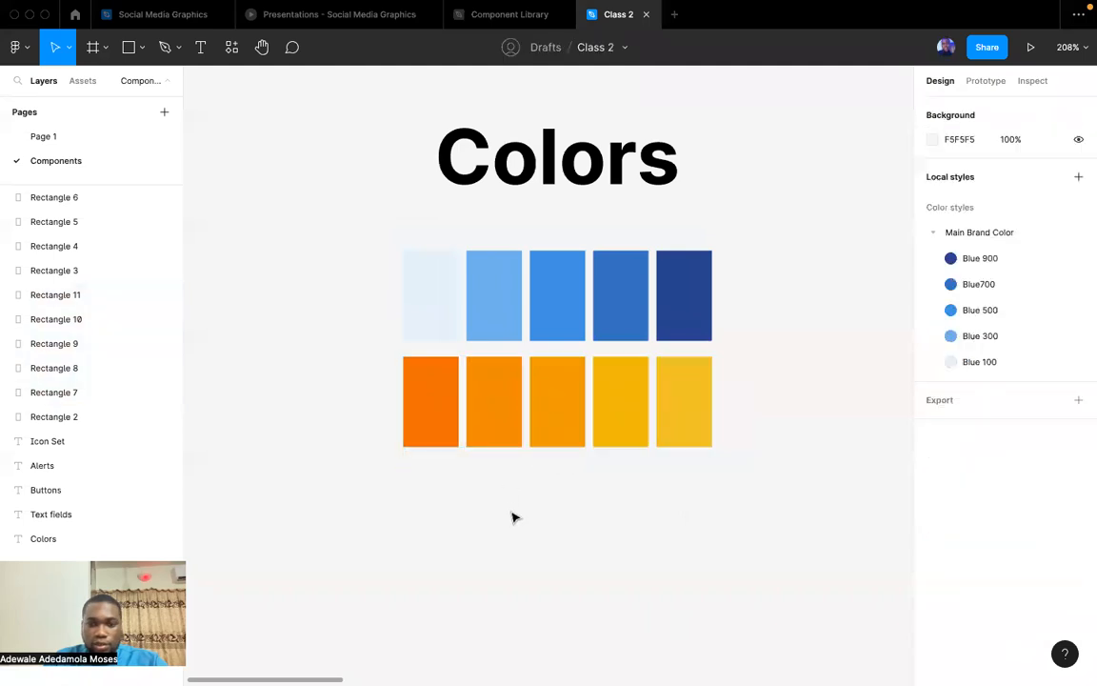
pyautogui.click(705, 431)
pyautogui.click(1053, 294)
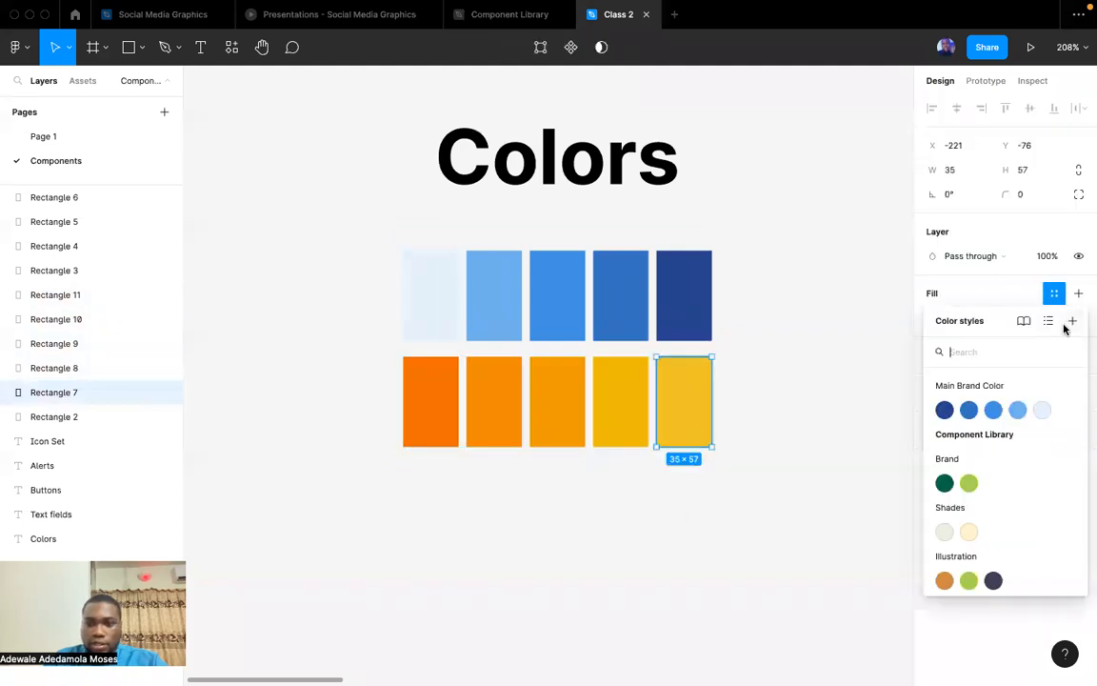
pyautogui.click(1071, 321)
pyautogui.write('Secondary/Yellow')
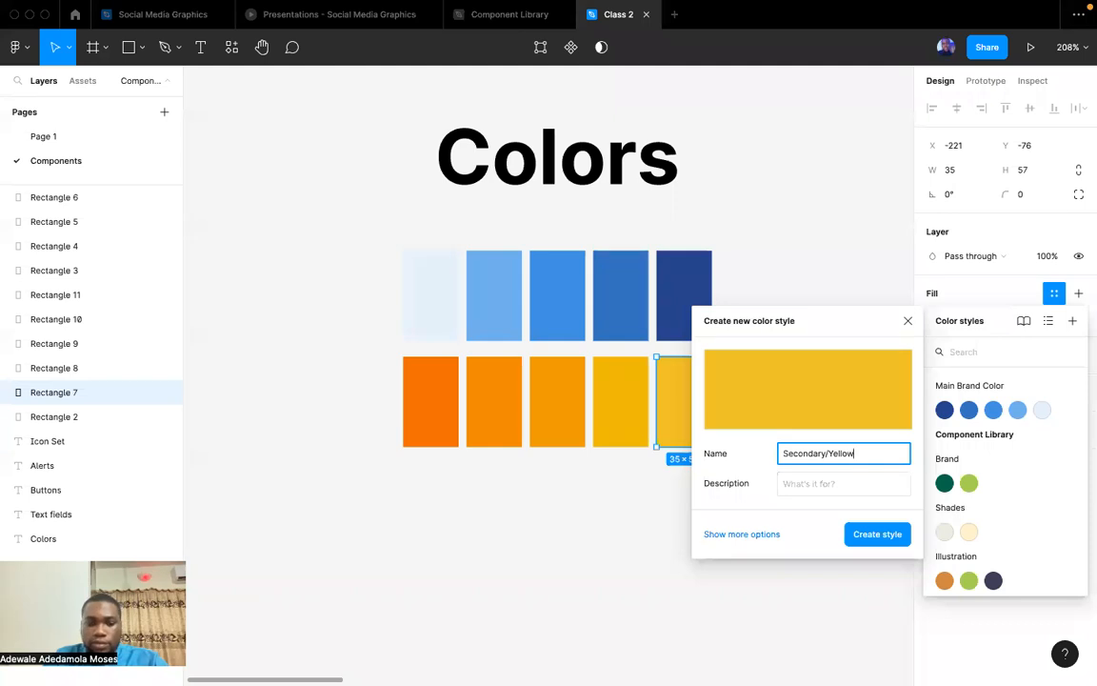
pyautogui.press('Return')
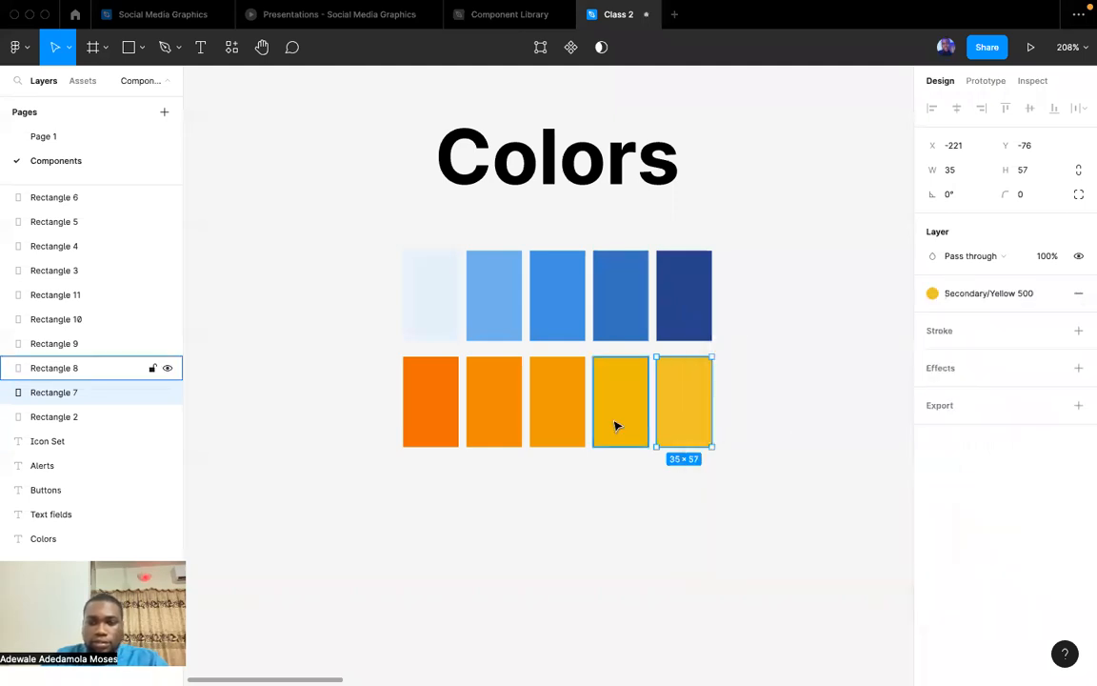
# Create a color style named "Yellow 400" from the fourth swatch of the yellow row.
pyautogui.click(614, 424)
pyautogui.click(1054, 294)
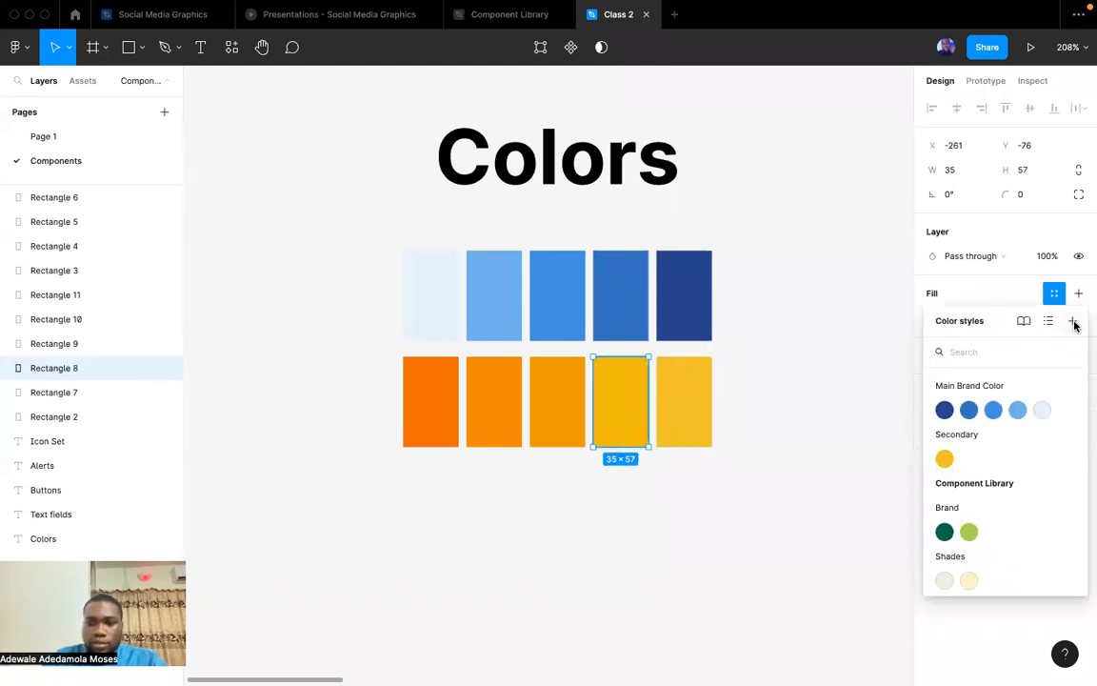
pyautogui.click(1073, 321)
pyautogui.write('Yellow 400')
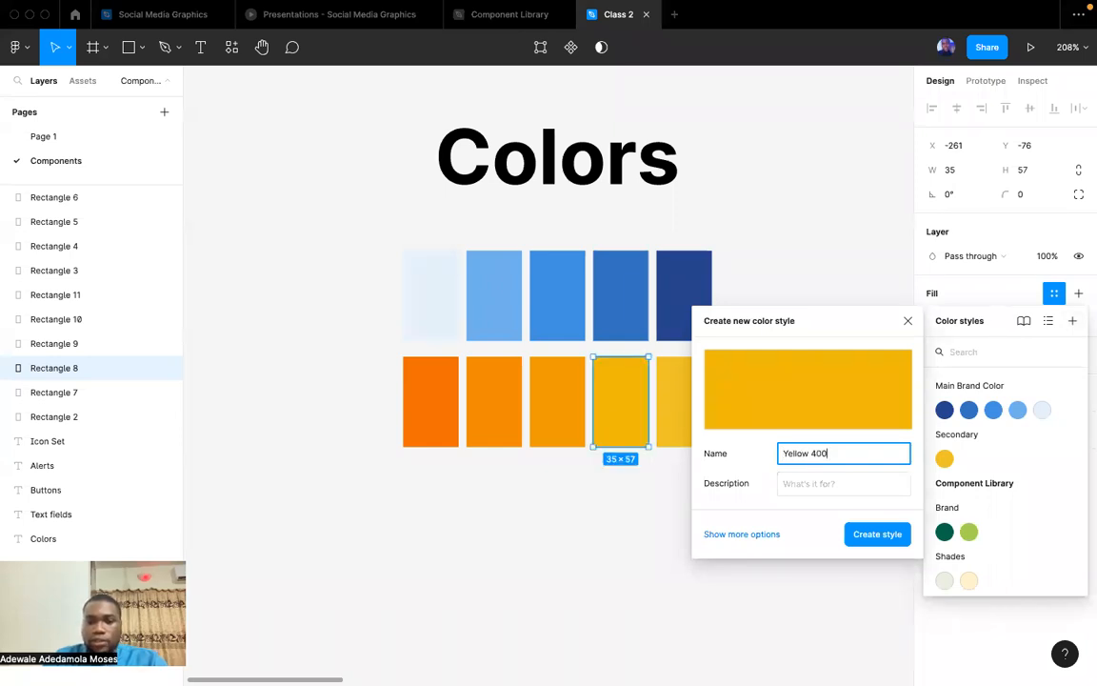
pyautogui.press('Return')
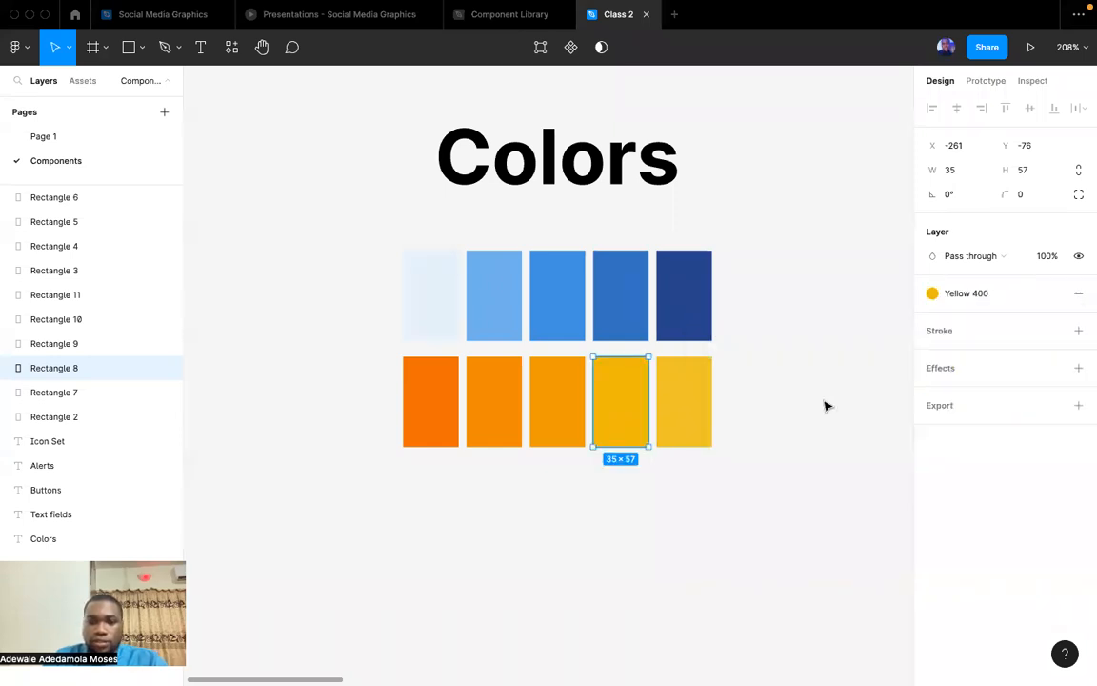
# Create a color style named "Yellow 300" from the middle swatch of the yellow row.
pyautogui.click(567, 402)
pyautogui.click(1053, 293)
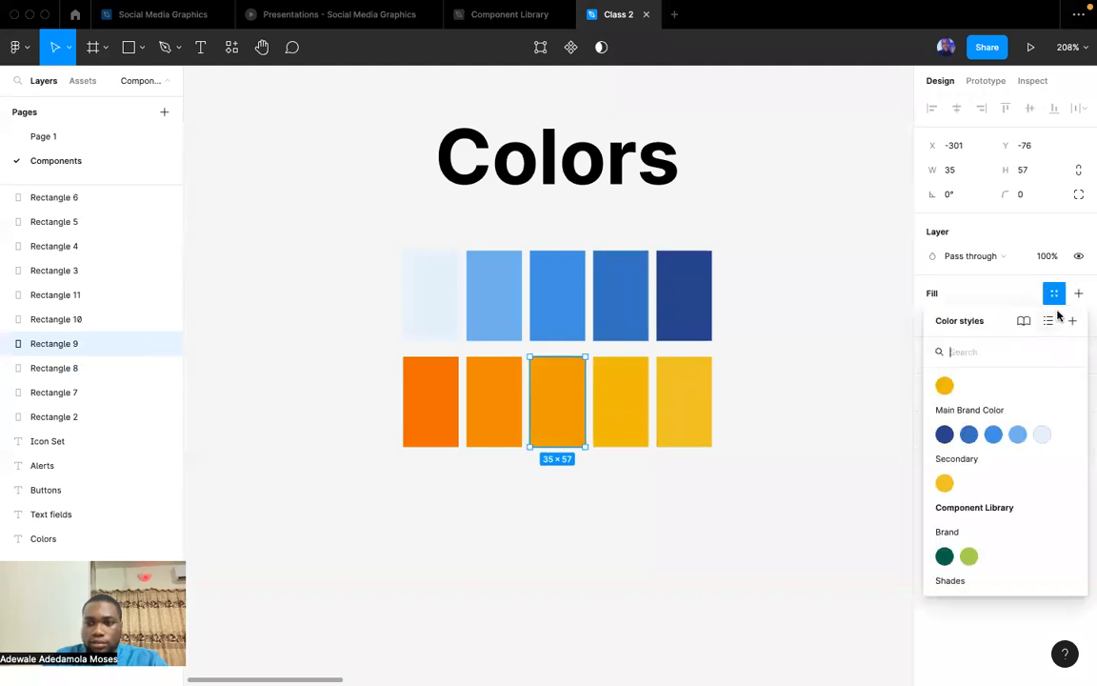
pyautogui.click(1070, 322)
pyautogui.write('Yello')
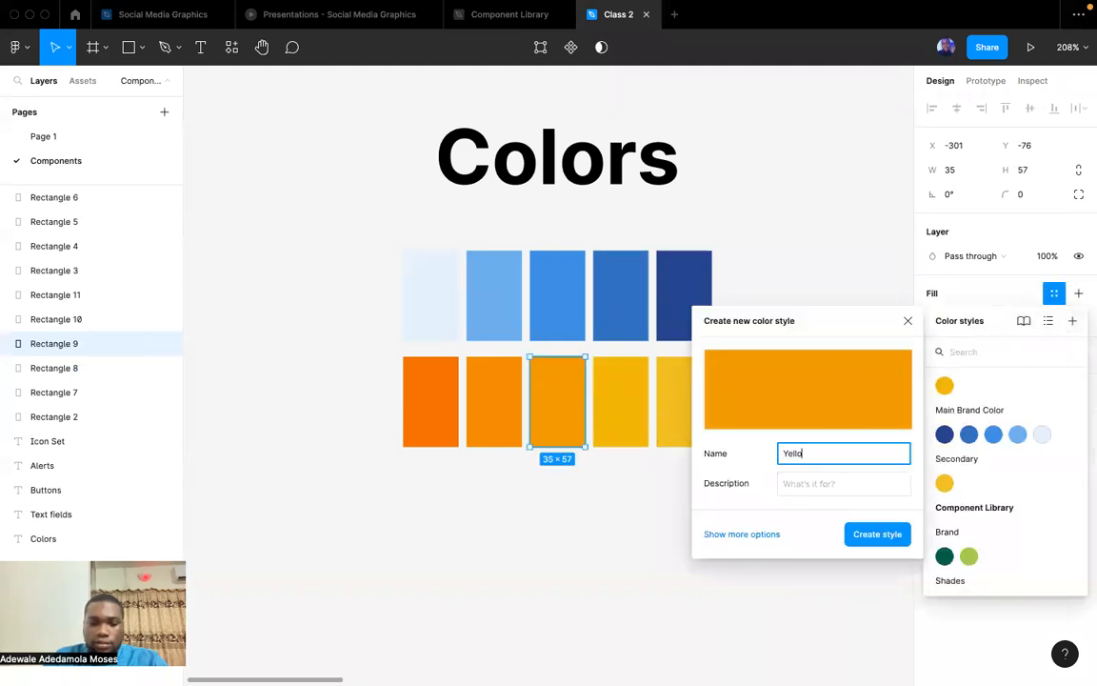
pyautogui.write('w 300')
pyautogui.press('Return')
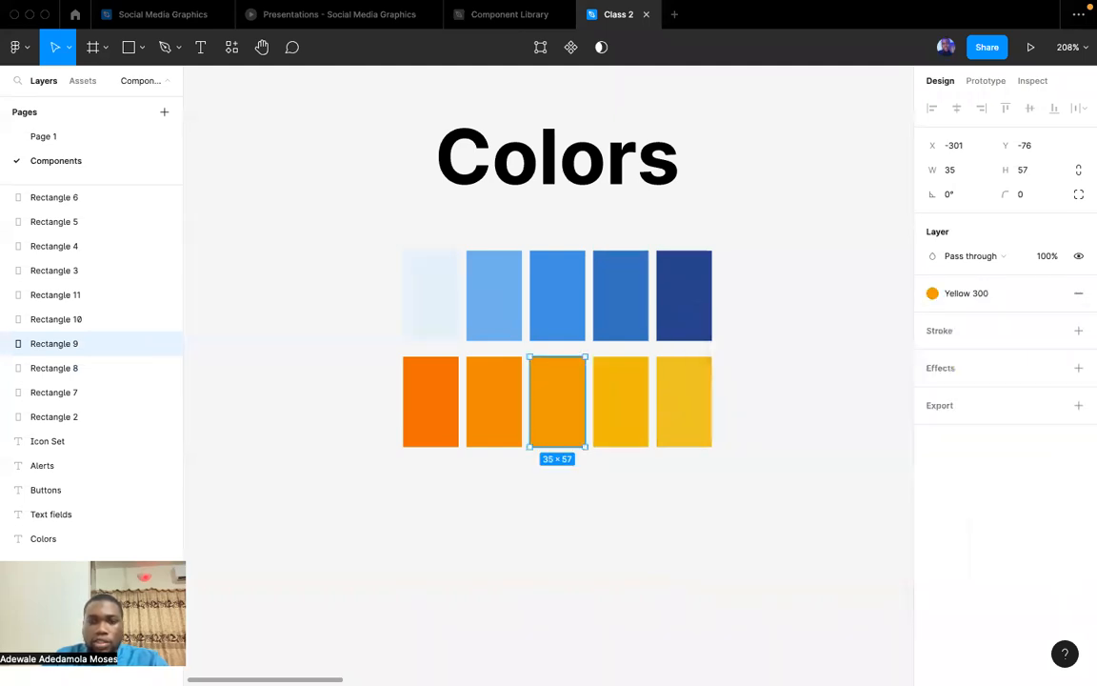
# Create a color style named "Yellow 200" from the second swatch of the yellow row.
pyautogui.click(505, 422)
pyautogui.click(1054, 294)
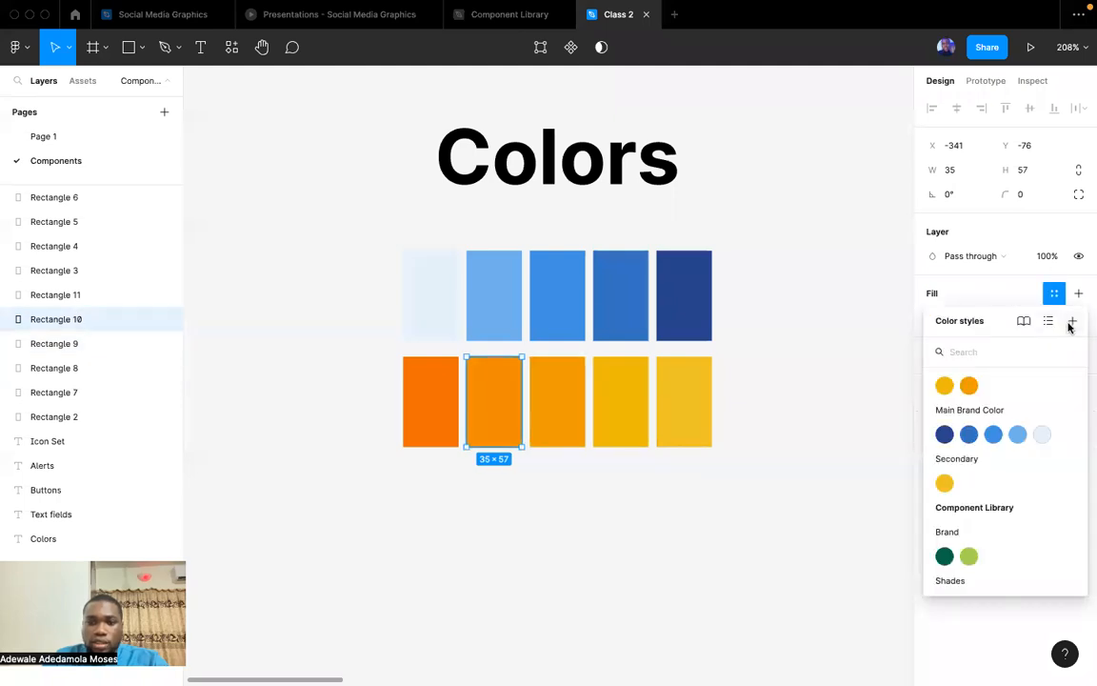
pyautogui.click(1070, 323)
pyautogui.write('Yello')
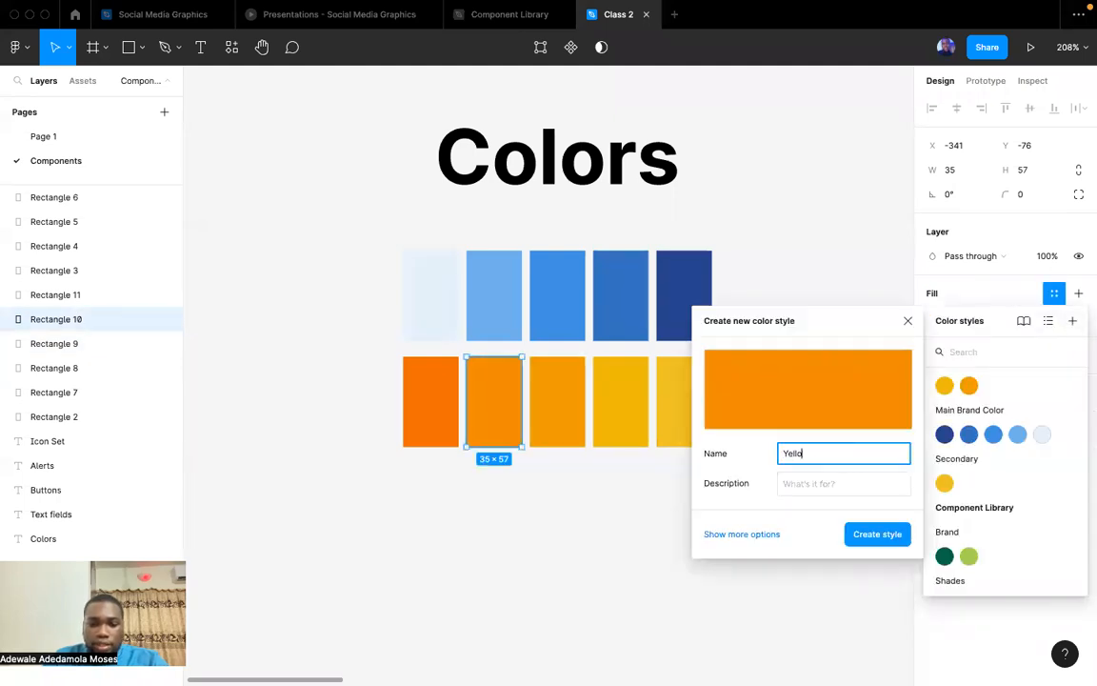
pyautogui.write('w 200')
pyautogui.press('Return')
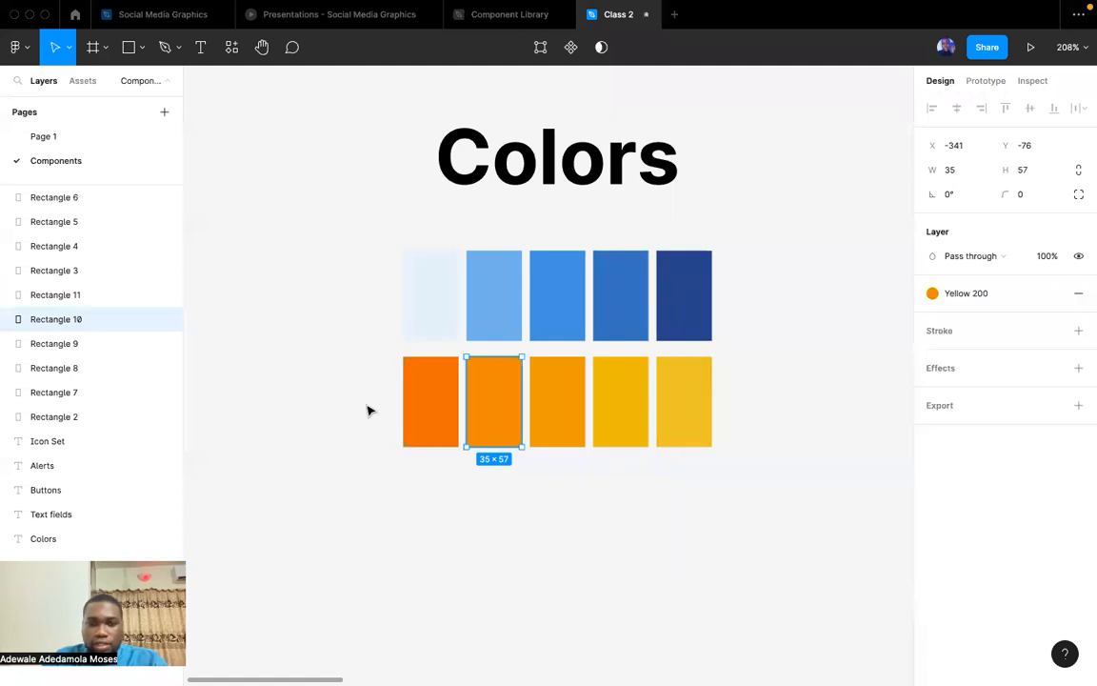
# Create a color style named "Yellow 100" from the darkest orange swatch of the row.
pyautogui.click(424, 404)
pyautogui.click(1054, 293)
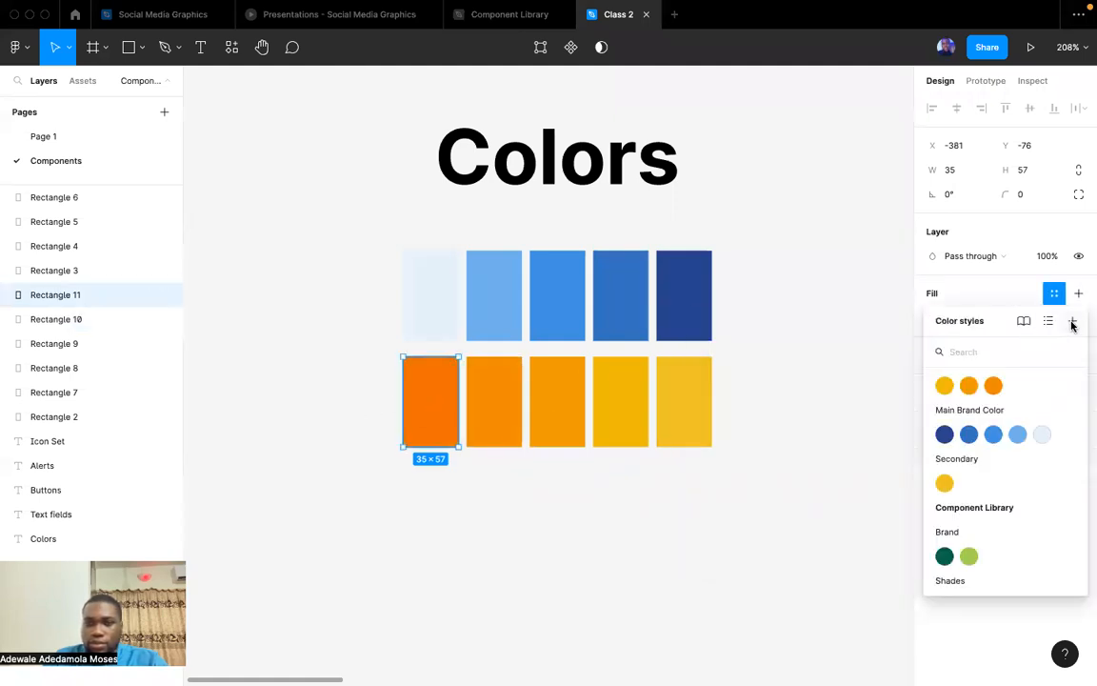
pyautogui.click(1072, 322)
pyautogui.write('Yellow 100')
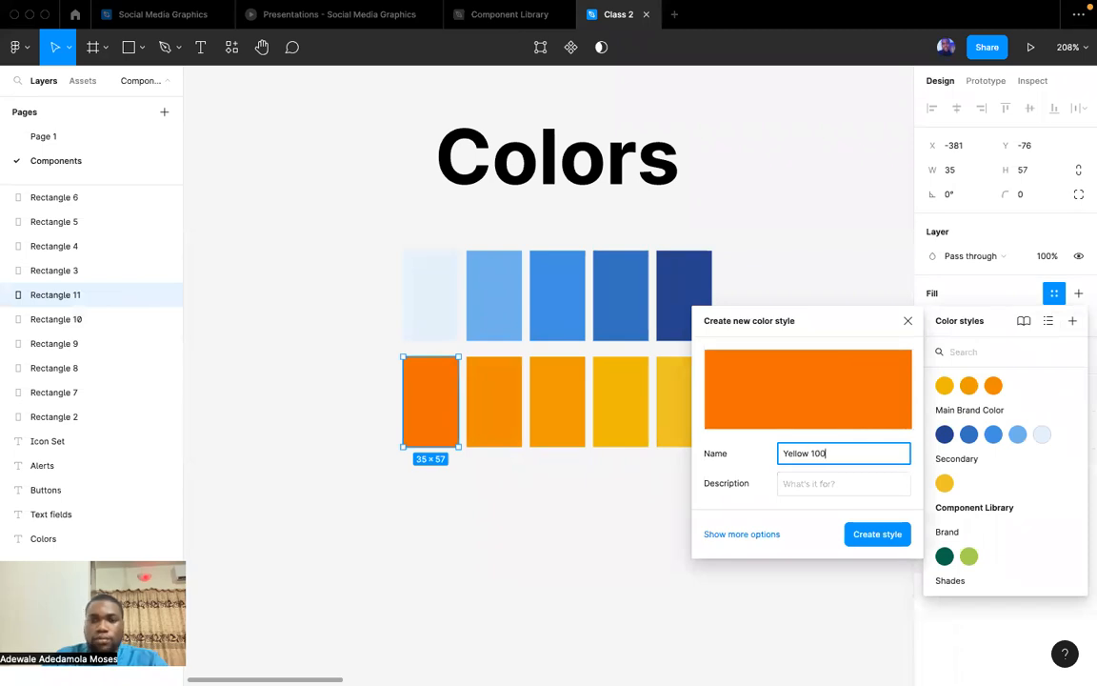
pyautogui.press('Return')
pyautogui.click(713, 511)
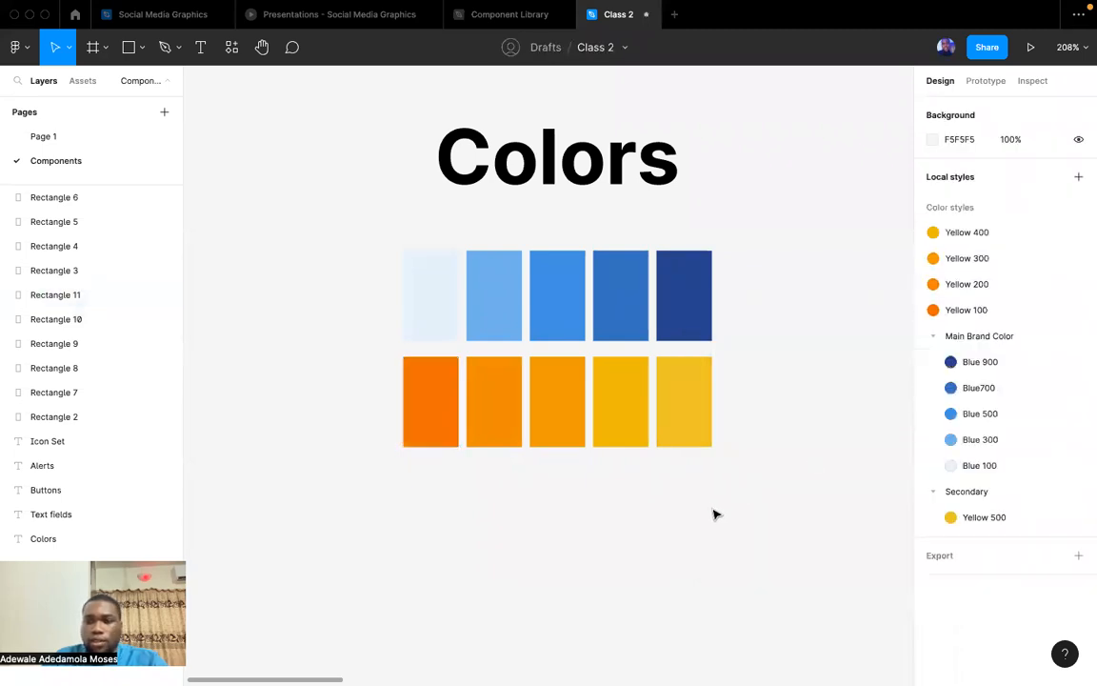
# Move the Yellow 400, 300, 200 and 100 styles into the Secondary folder and check the style on the darkest orange swatch.
pyautogui.click(960, 237)
pyautogui.keyDown('shift'); pyautogui.click(960, 312); pyautogui.keyUp('shift')
pyautogui.moveTo(960, 313); pyautogui.dragTo(978, 528)
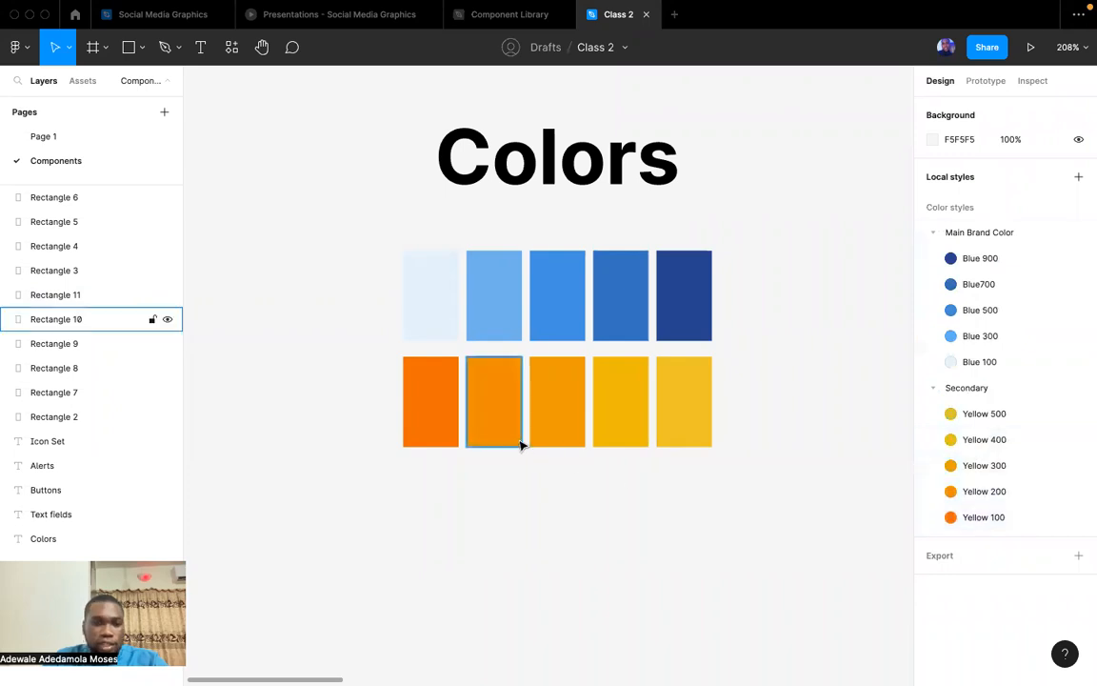
pyautogui.click(429, 426)
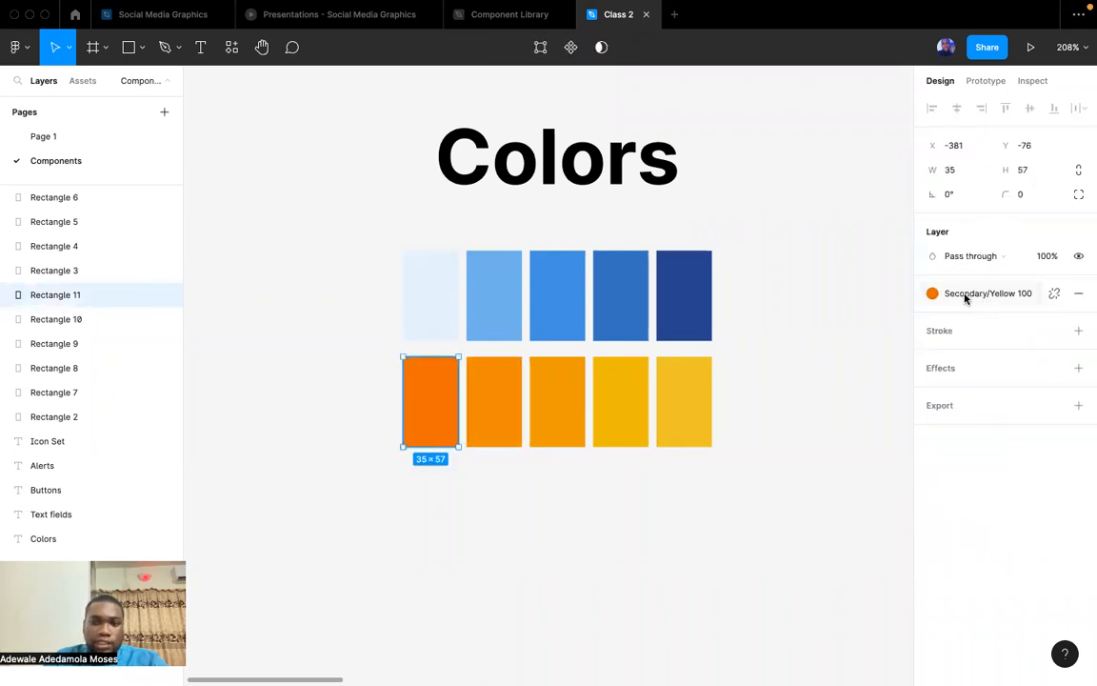
pyautogui.click(814, 431)
# Draw a rectangle about 137 × 57 above the Colors section and fill it with the Main Brand Color Blue 900 style.
pyautogui.scroll(-5, 805, 446)
pyautogui.hscroll(3, 786, 489)
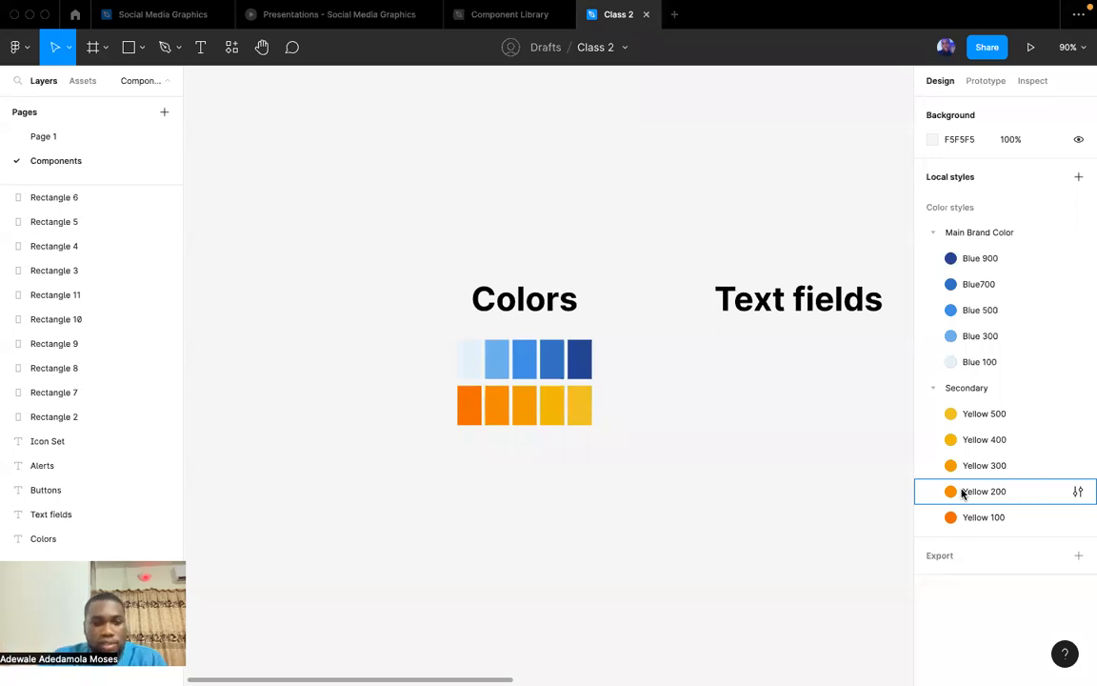
pyautogui.click(141, 46)
pyautogui.click(114, 83)
pyautogui.moveTo(344, 117)
pyautogui.mouseDown()
pyautogui.moveTo(424, 160)
pyautogui.moveTo(439, 155)
pyautogui.mouseUp()
pyautogui.click(1053, 294)
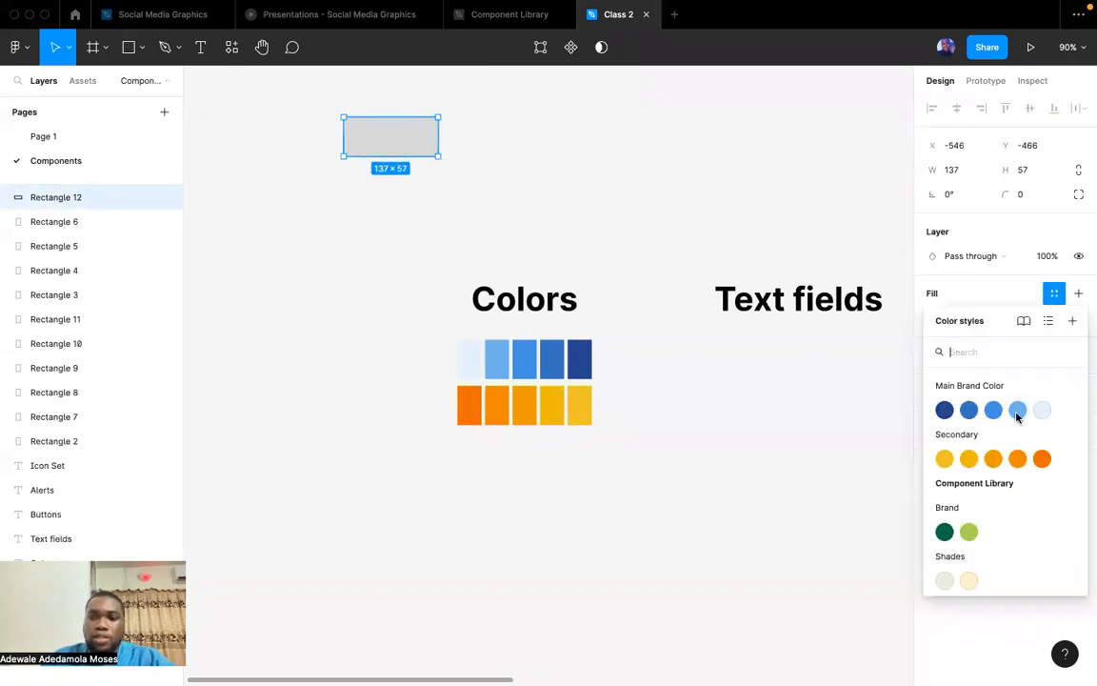
pyautogui.click(944, 410)
pyautogui.click(534, 195)
# Duplicate the blue rectangle directly below itself and detach the copy's color style.
pyautogui.click(374, 148)
pyautogui.moveTo(374, 148); pyautogui.dragTo(379, 200)
pyautogui.click(1054, 293)
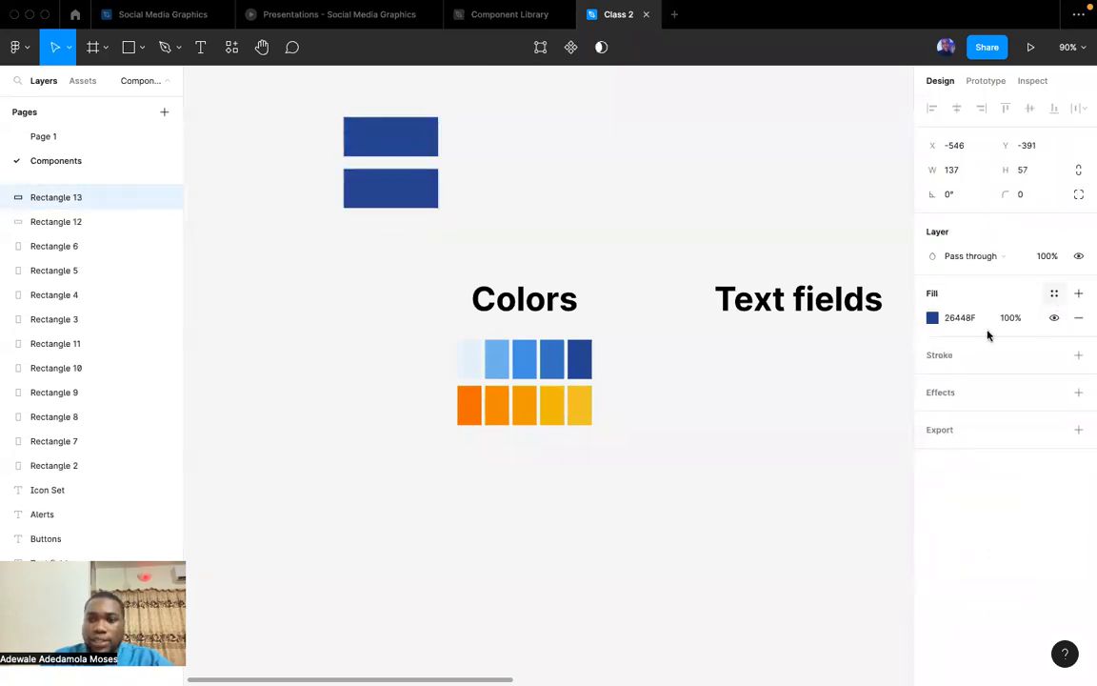
# Change the lower rectangle's fill to a custom blue, 2853BE, and match it back by sampling the upper rectangle's color.
pyautogui.click(932, 317)
pyautogui.moveTo(875, 326); pyautogui.dragTo(876, 359)
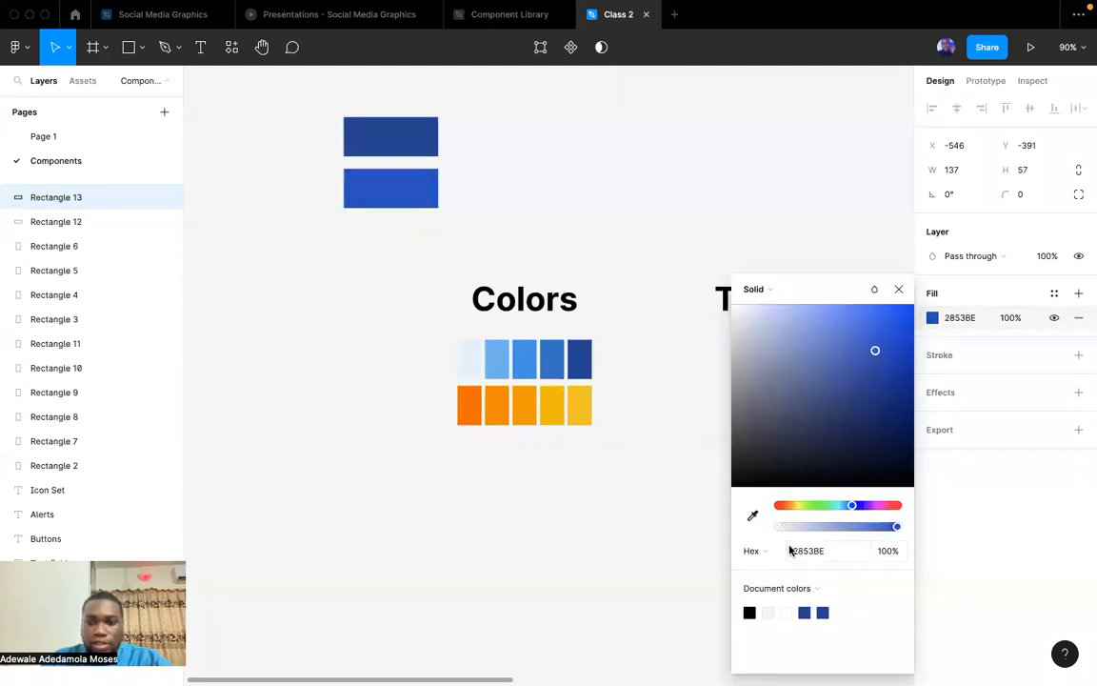
pyautogui.click(753, 516)
pyautogui.click(393, 153)
pyautogui.click(573, 198)
# Apply the Main Brand Color Blue 900 style to the lower rectangle.
pyautogui.click(433, 195)
pyautogui.click(1054, 293)
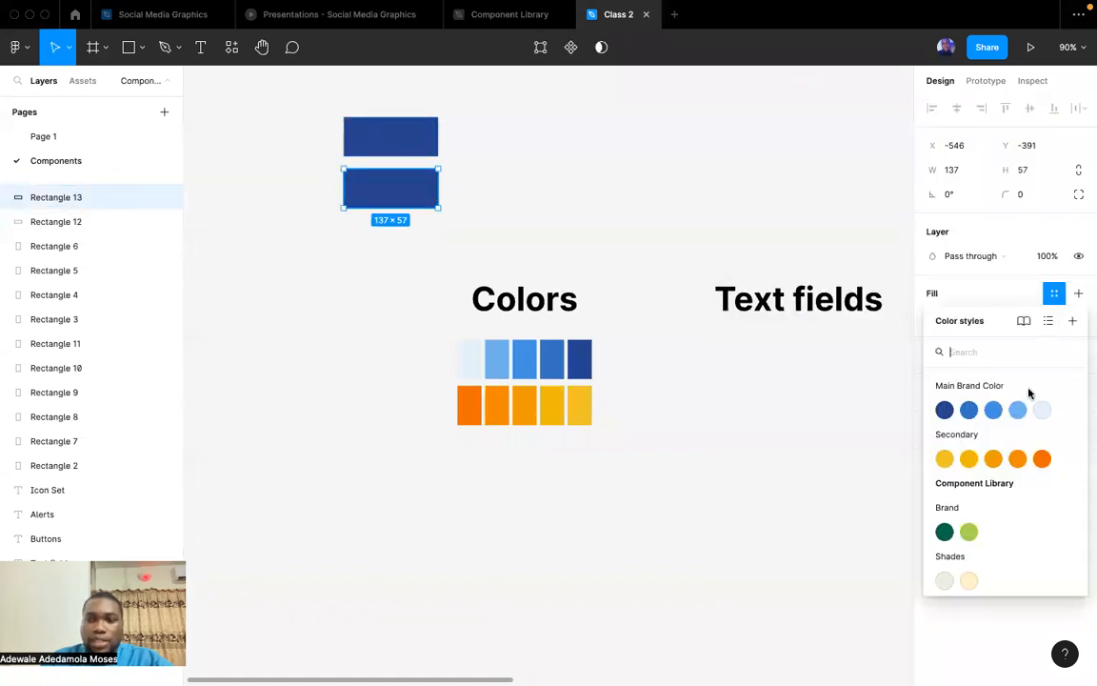
pyautogui.click(943, 408)
pyautogui.click(540, 218)
# Duplicate the lower blue rectangle beside itself and apply the Secondary Yellow 100 style to the copy.
pyautogui.moveTo(397, 193); pyautogui.dragTo(521, 195)
pyautogui.click(1053, 293)
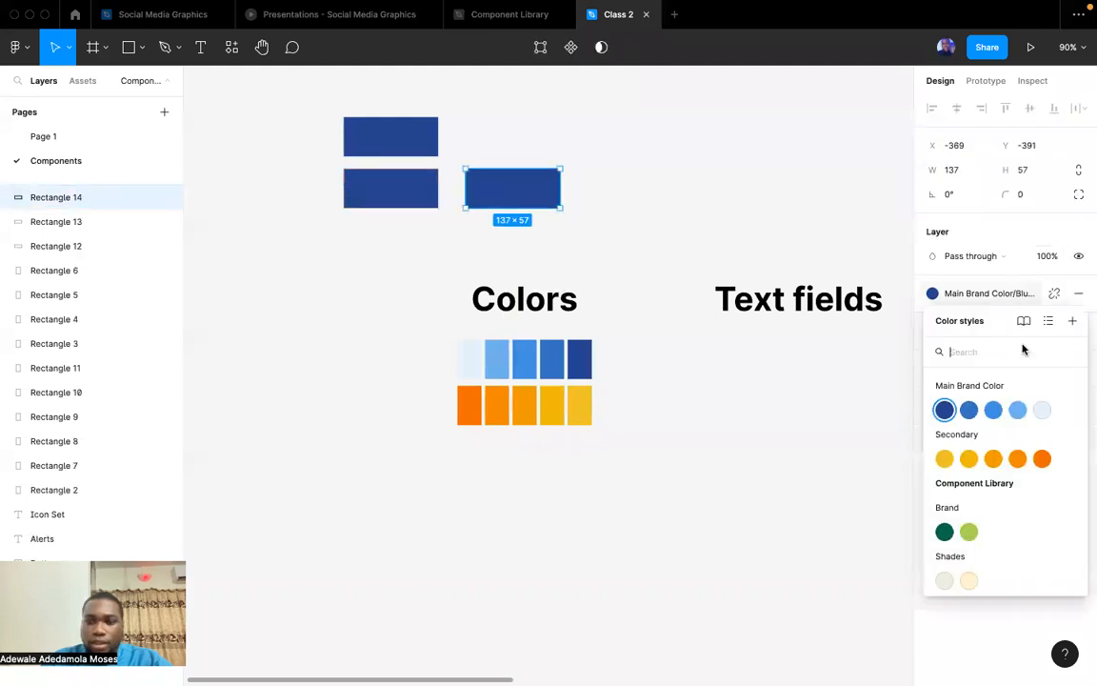
pyautogui.click(1036, 460)
pyautogui.click(656, 181)
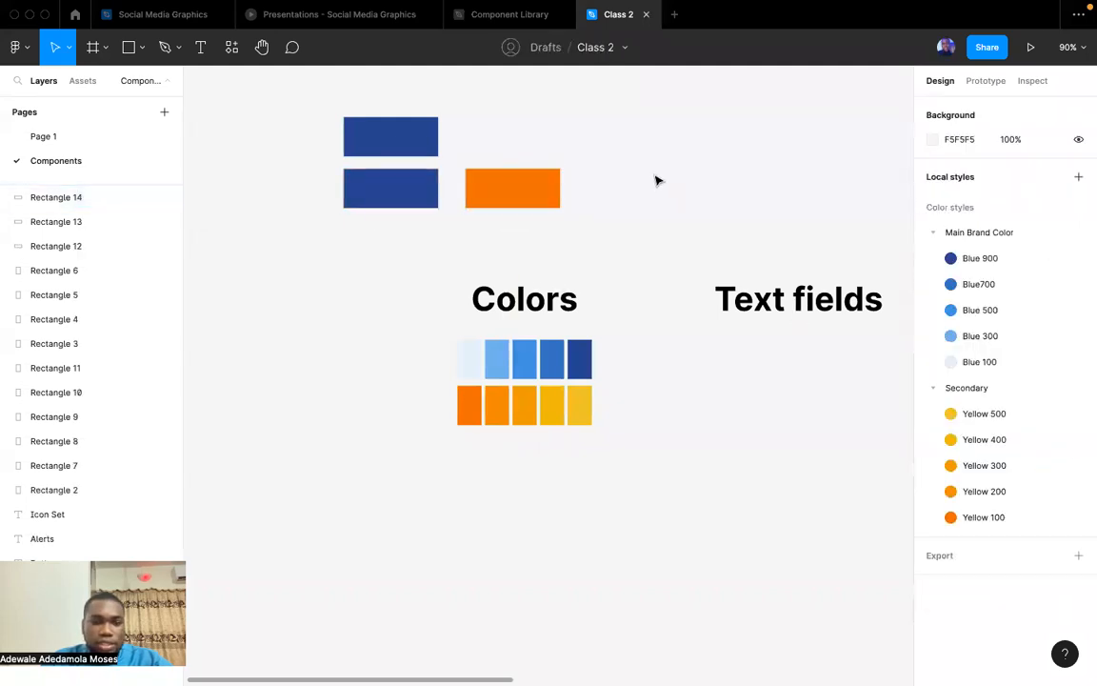
# Darken the Secondary Yellow 100 color style to about D36100.
pyautogui.hscroll(-3, 467, 493)
pyautogui.scroll(2, 466, 494)
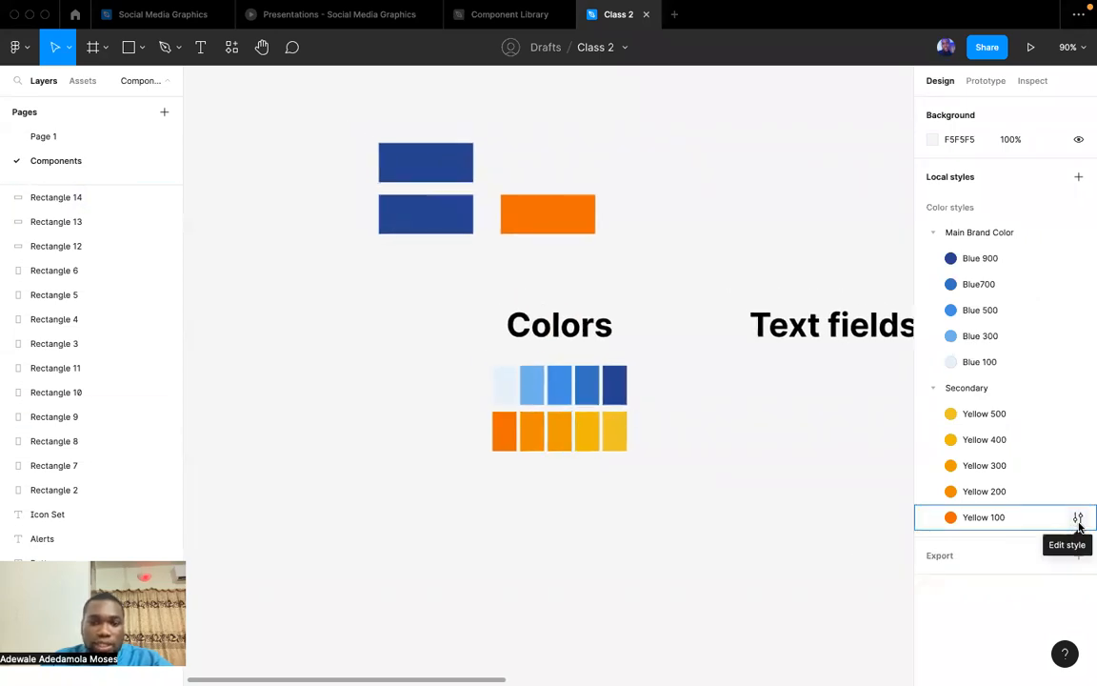
pyautogui.click(1077, 517)
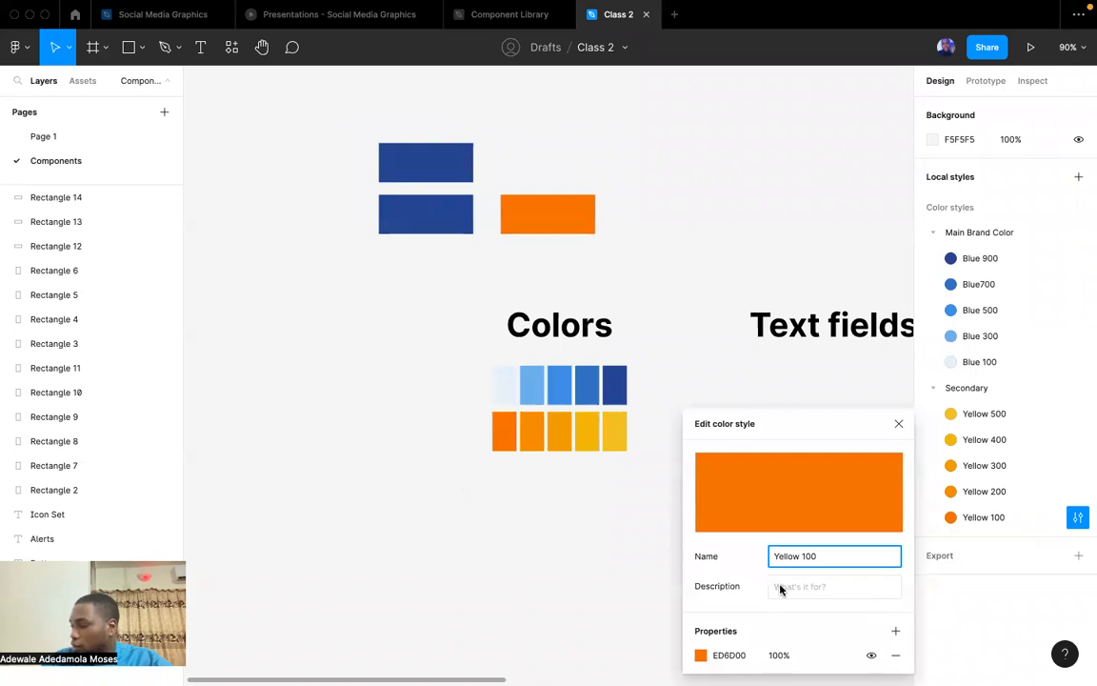
pyautogui.click(701, 655)
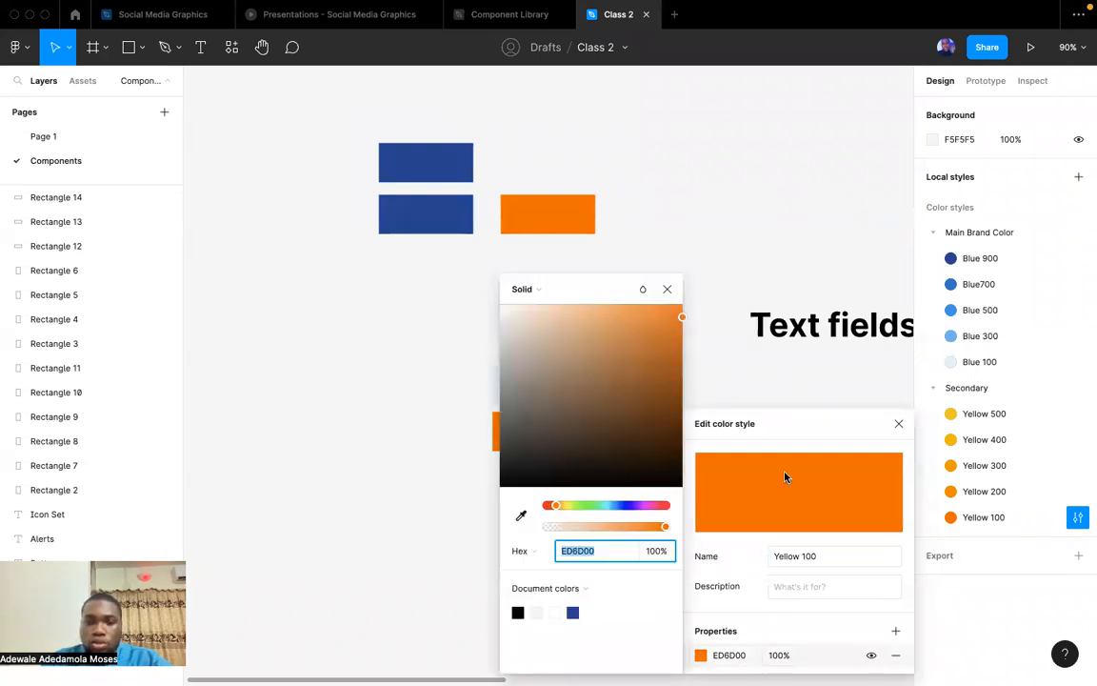
pyautogui.click(668, 289)
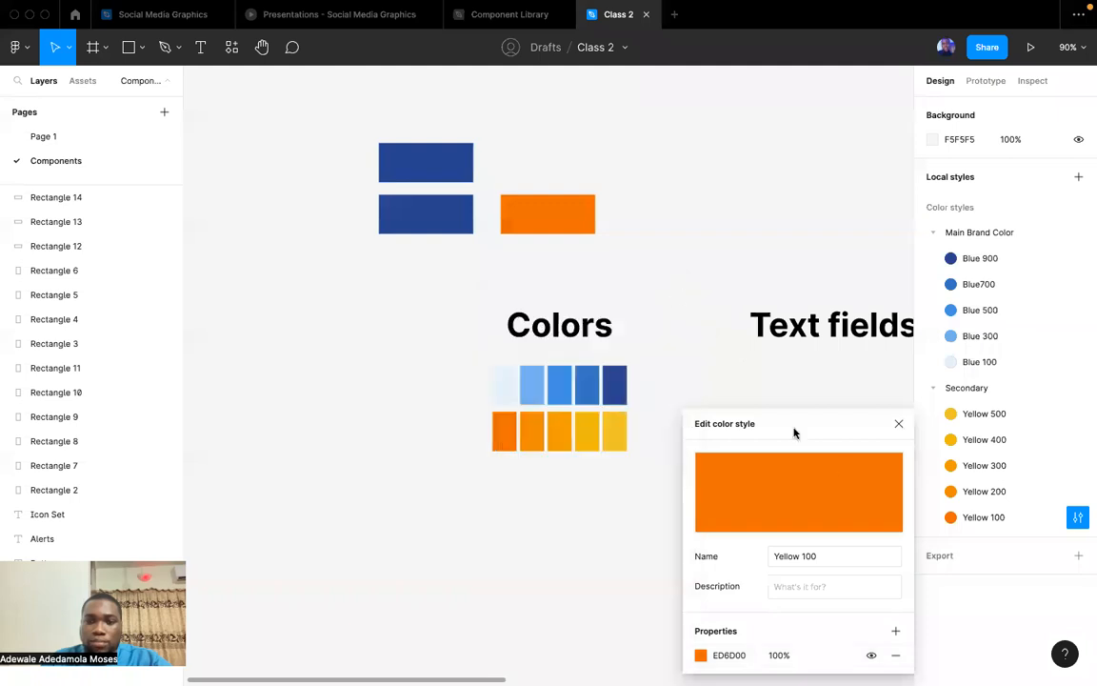
pyautogui.click(701, 656)
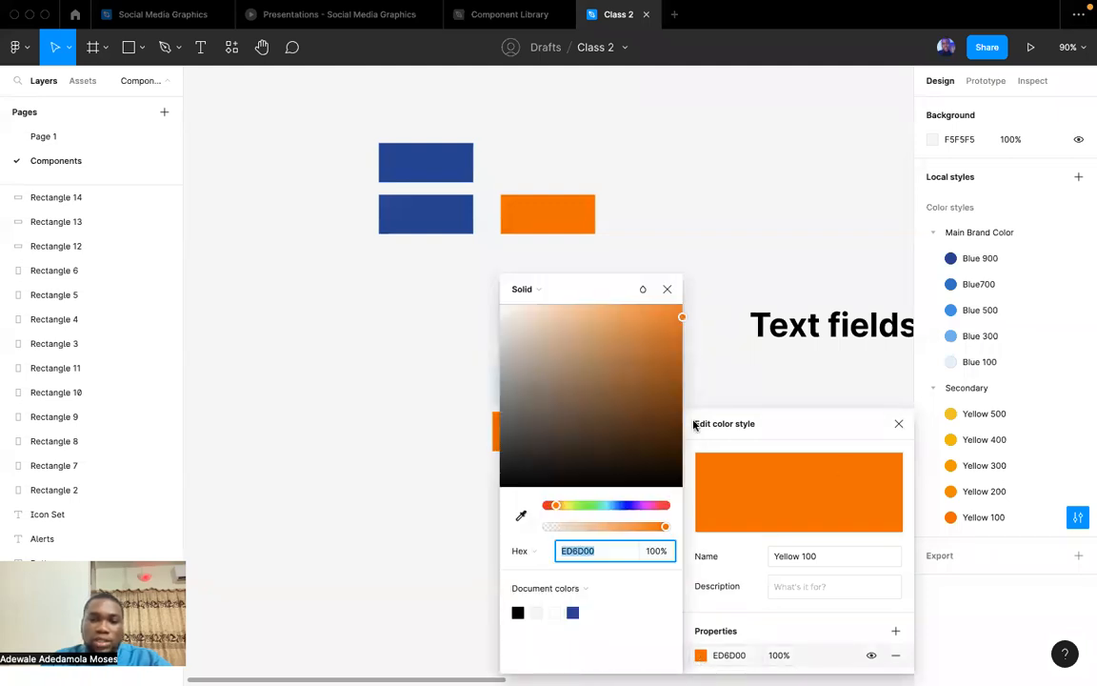
pyautogui.hscroll(5, 490, 362)
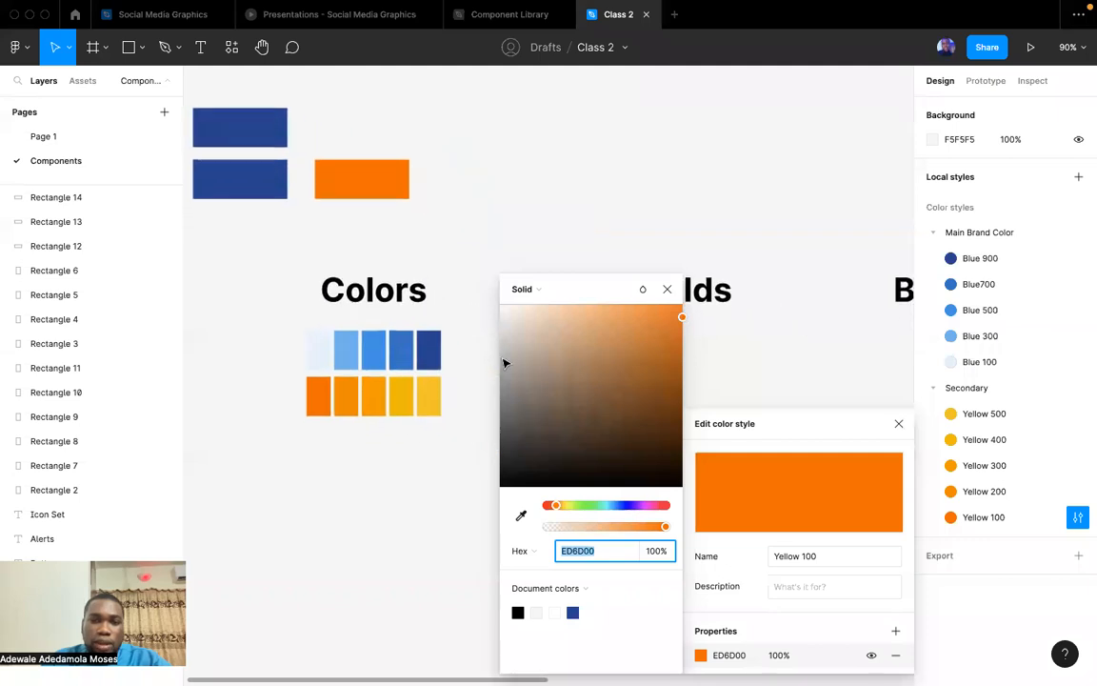
pyautogui.moveTo(680, 321); pyautogui.dragTo(702, 347)
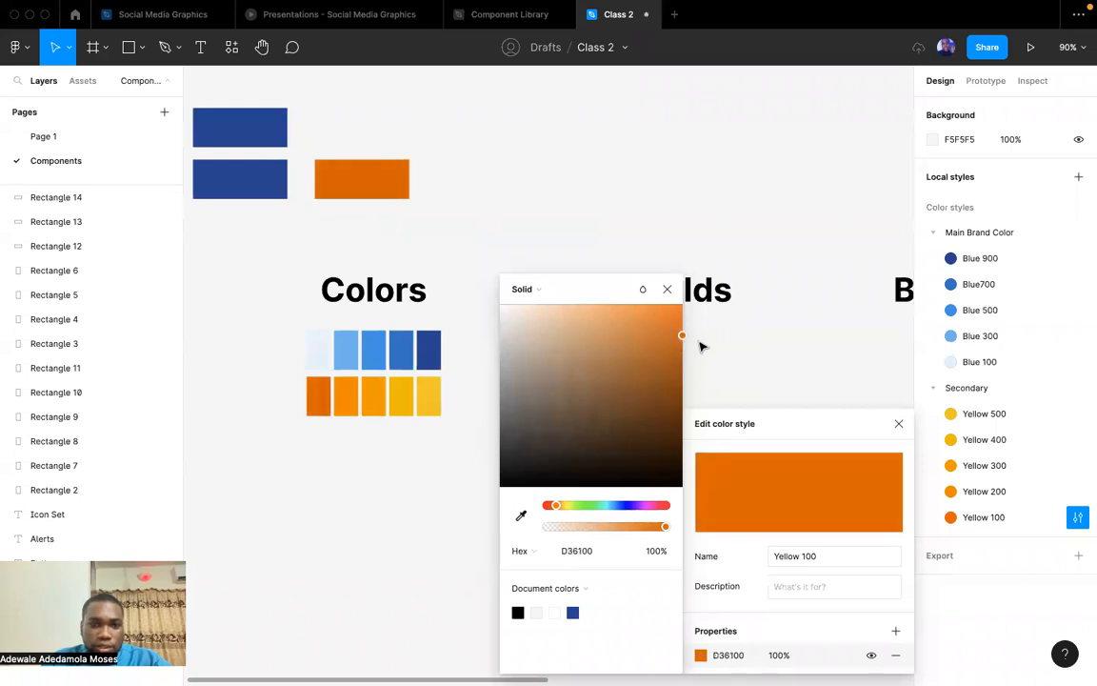
pyautogui.click(667, 288)
pyautogui.click(633, 223)
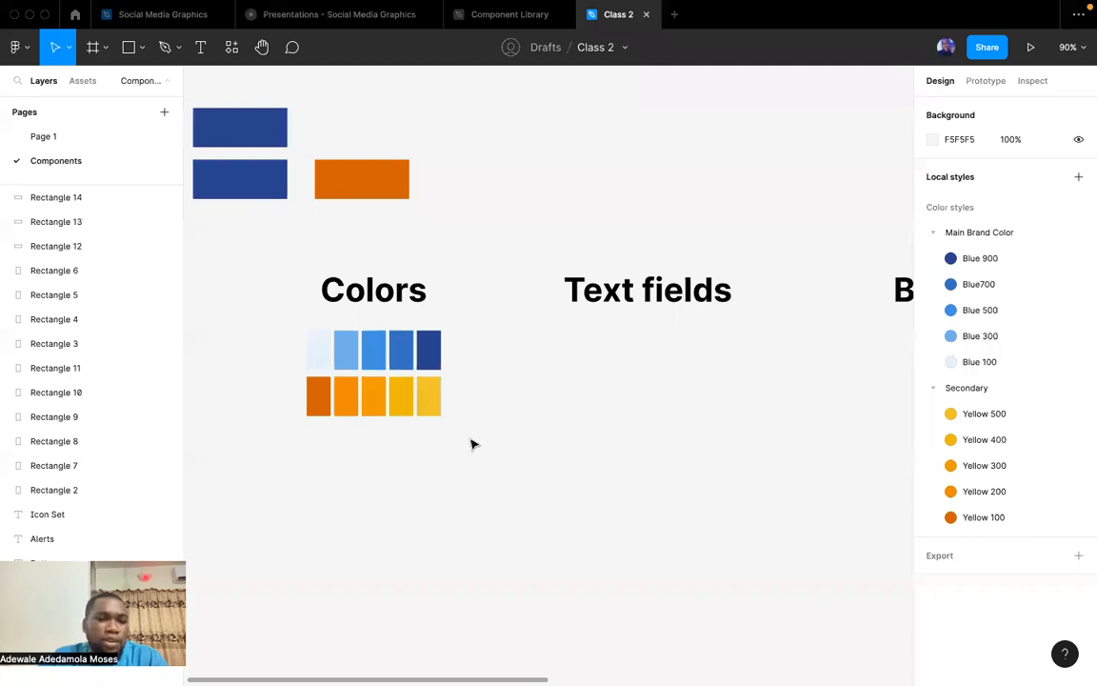
pyautogui.hscroll(-3, 472, 444)
pyautogui.scroll(2, 472, 444)
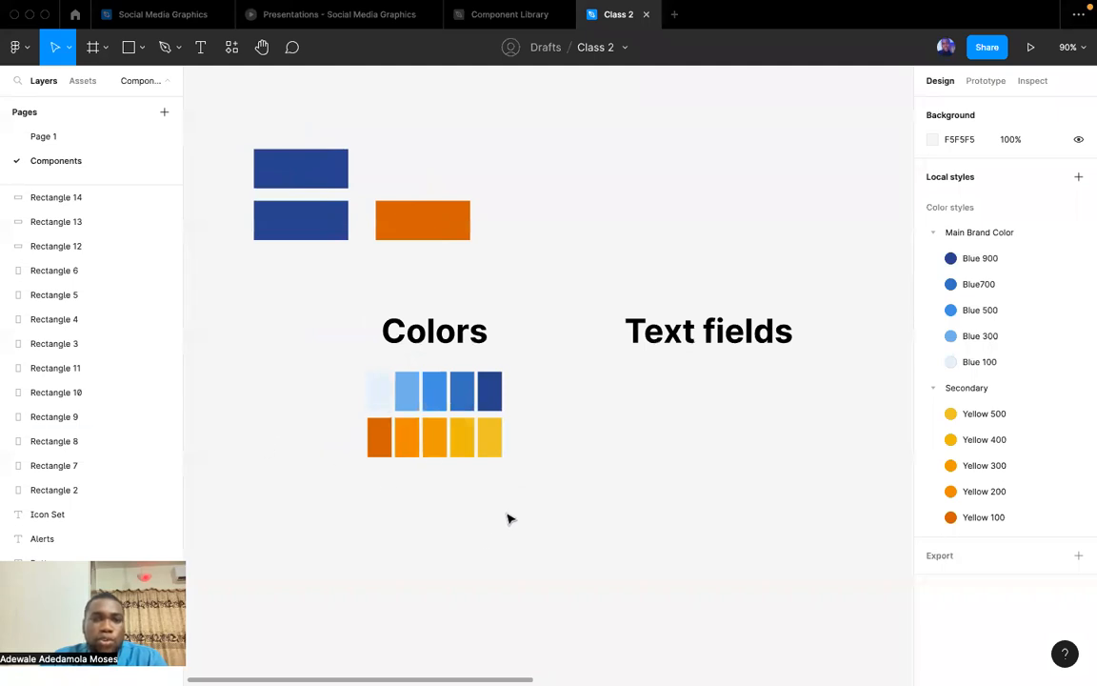
pyautogui.moveTo(526, 530); pyautogui.dragTo(339, 294)
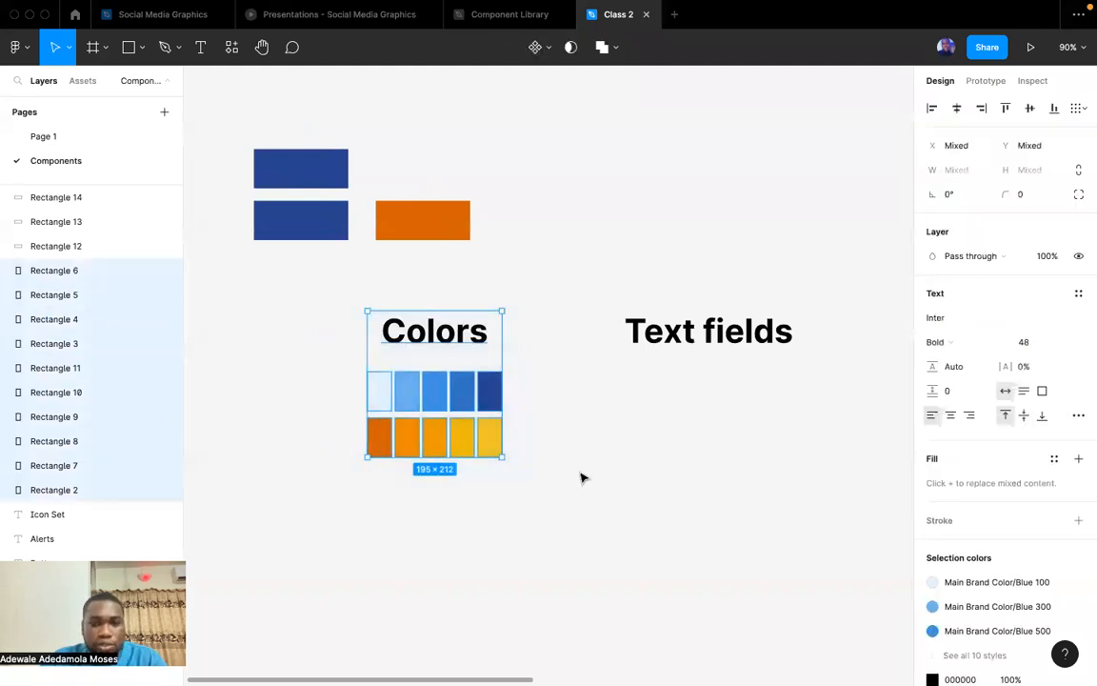
pyautogui.click(579, 472)
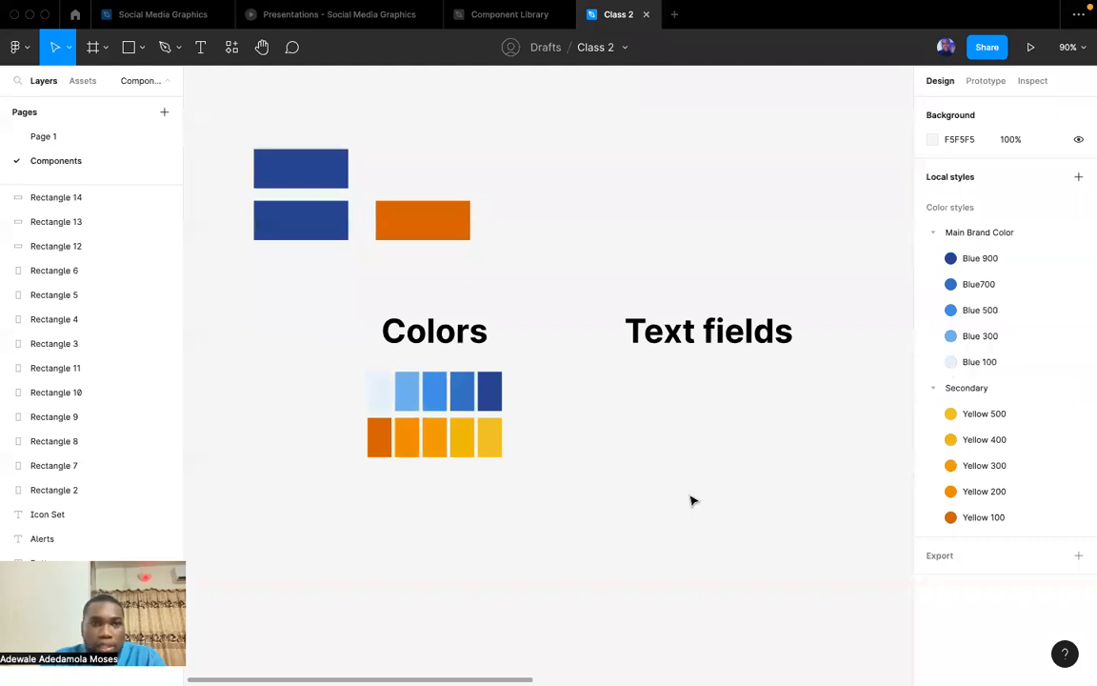
pyautogui.scroll(3, 610, 469)
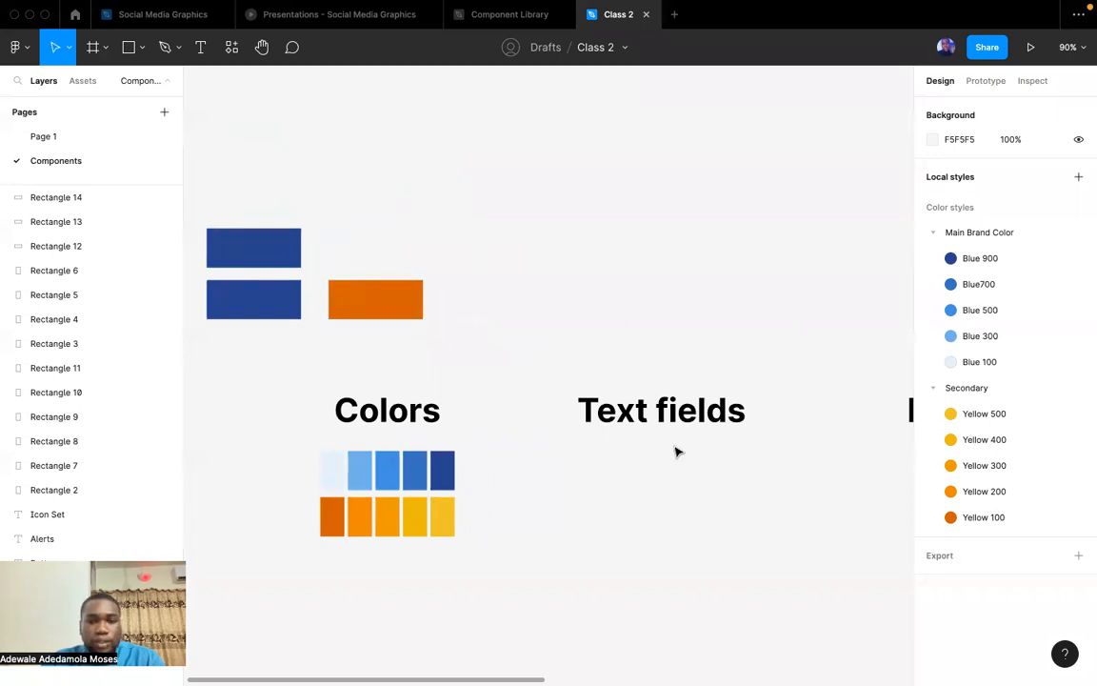
pyautogui.scroll(-2, 643, 469)
pyautogui.hscroll(-2, 643, 468)
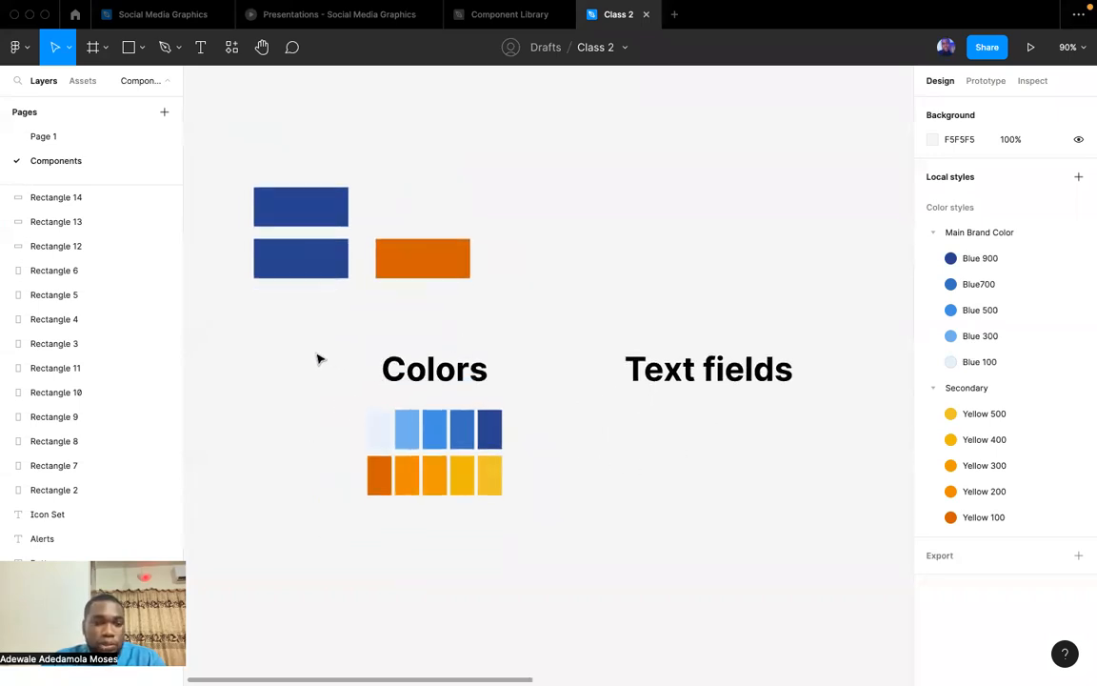
pyautogui.scroll(1, 502, 562)
pyautogui.hscroll(1, 502, 562)
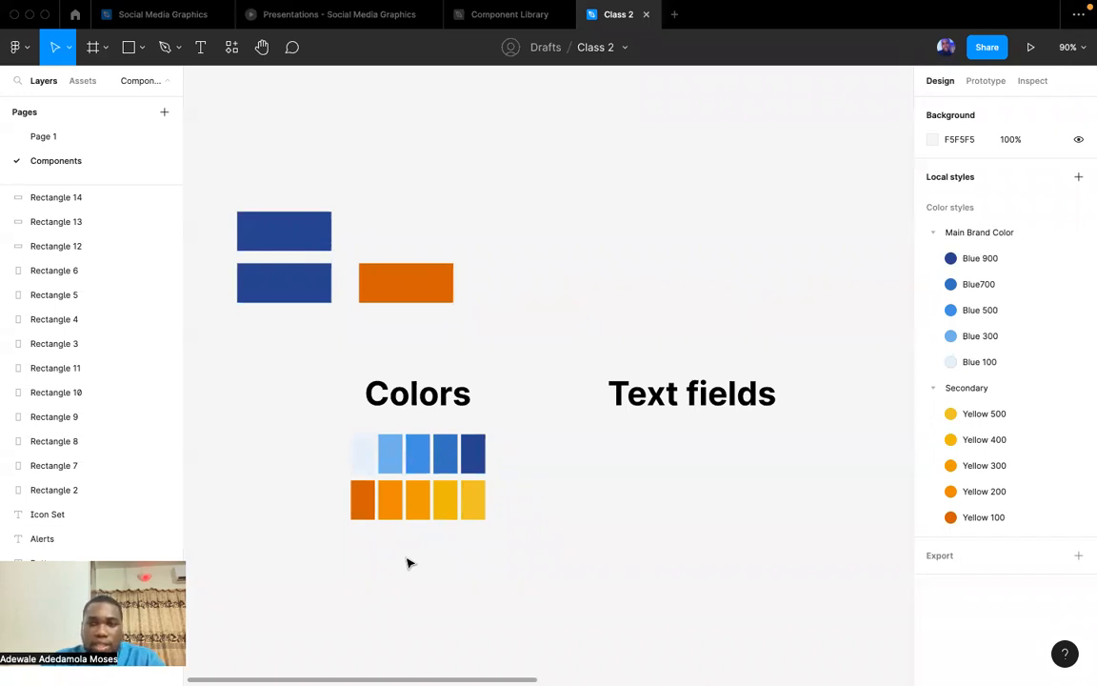
pyautogui.scroll(2, 500, 321)
pyautogui.hscroll(-2, 500, 321)
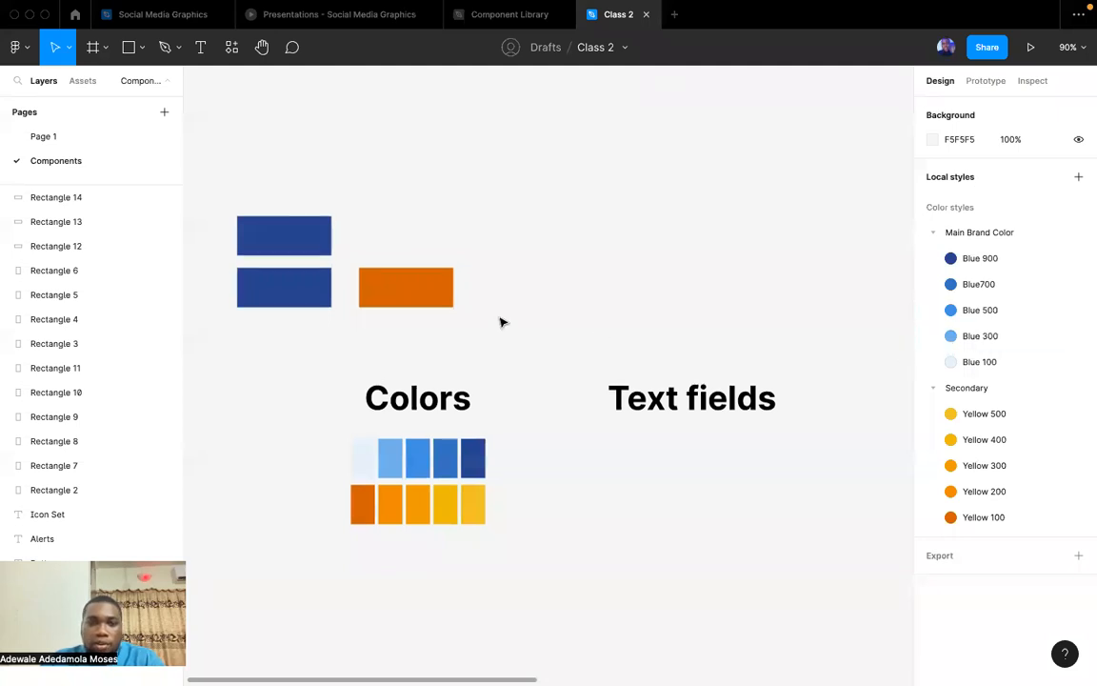
# Add the text "User Suspended" on the empty canvas above the sample rectangles and correct its spelling.
pyautogui.scroll(5, 521, 270)
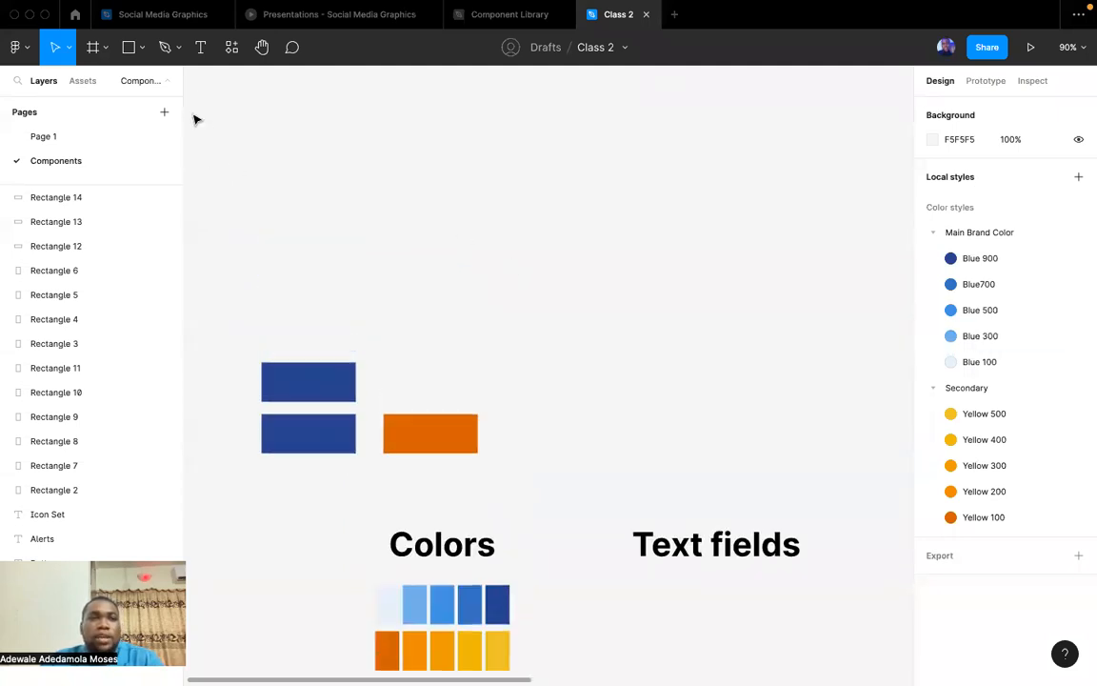
pyautogui.click(200, 47)
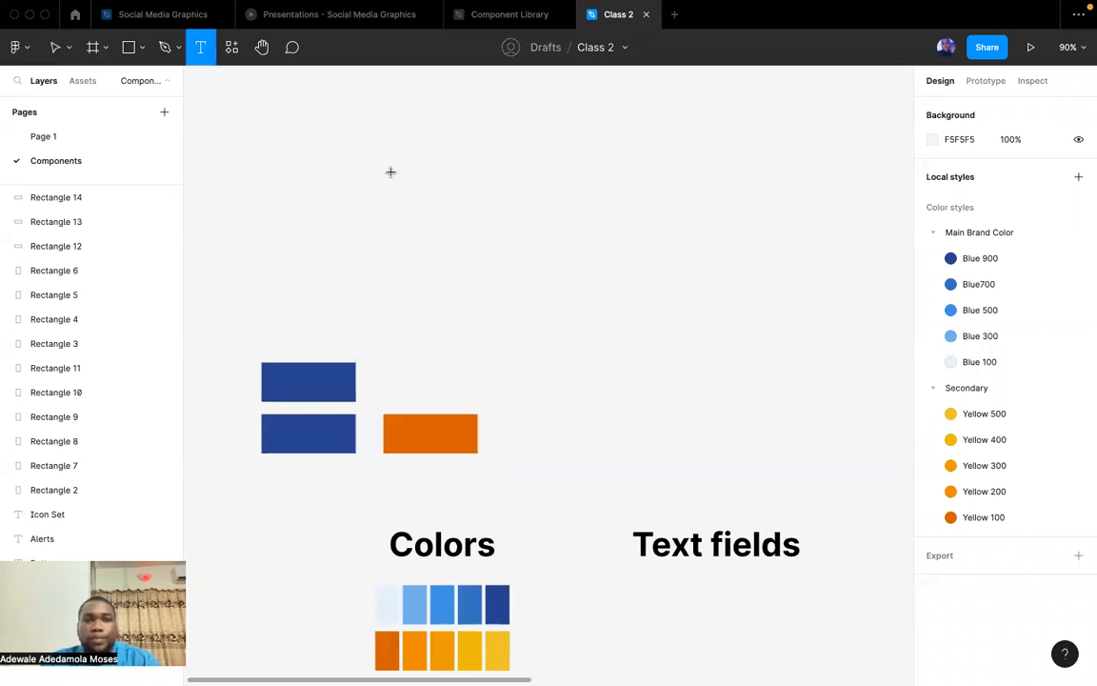
pyautogui.click(391, 171)
pyautogui.write('E')
pyautogui.press('BackSpace')
pyautogui.write('User Su')
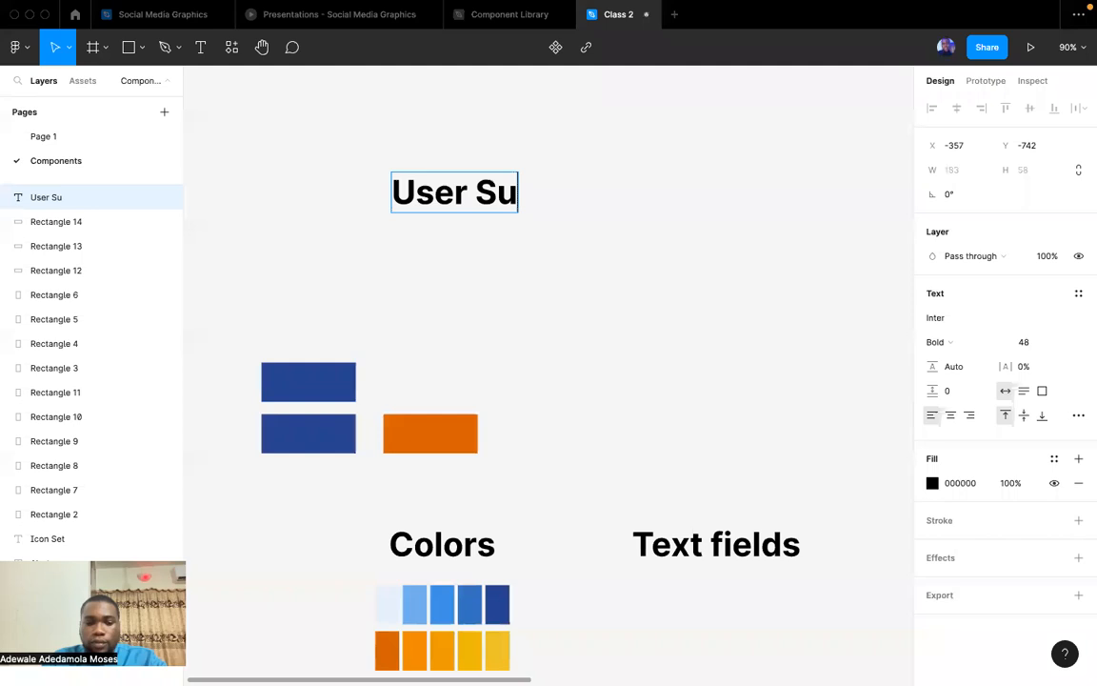
pyautogui.write('speded')
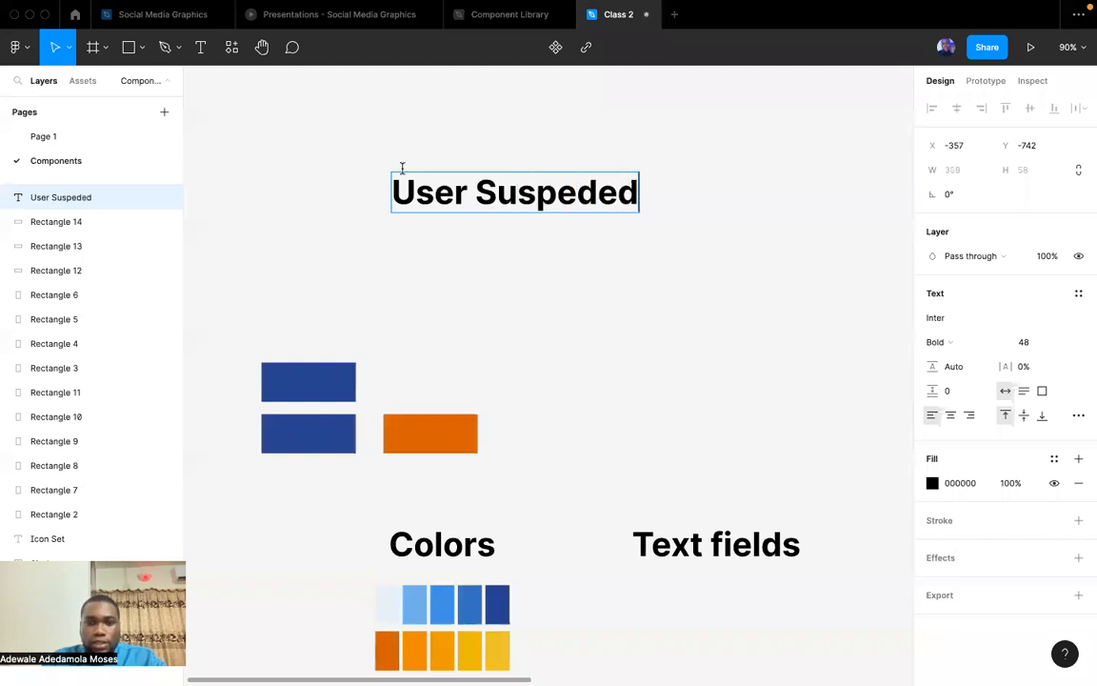
pyautogui.rightClick(521, 197)
pyautogui.click(565, 214)
pyautogui.press('Escape')
pyautogui.scroll(-3, 568, 278)
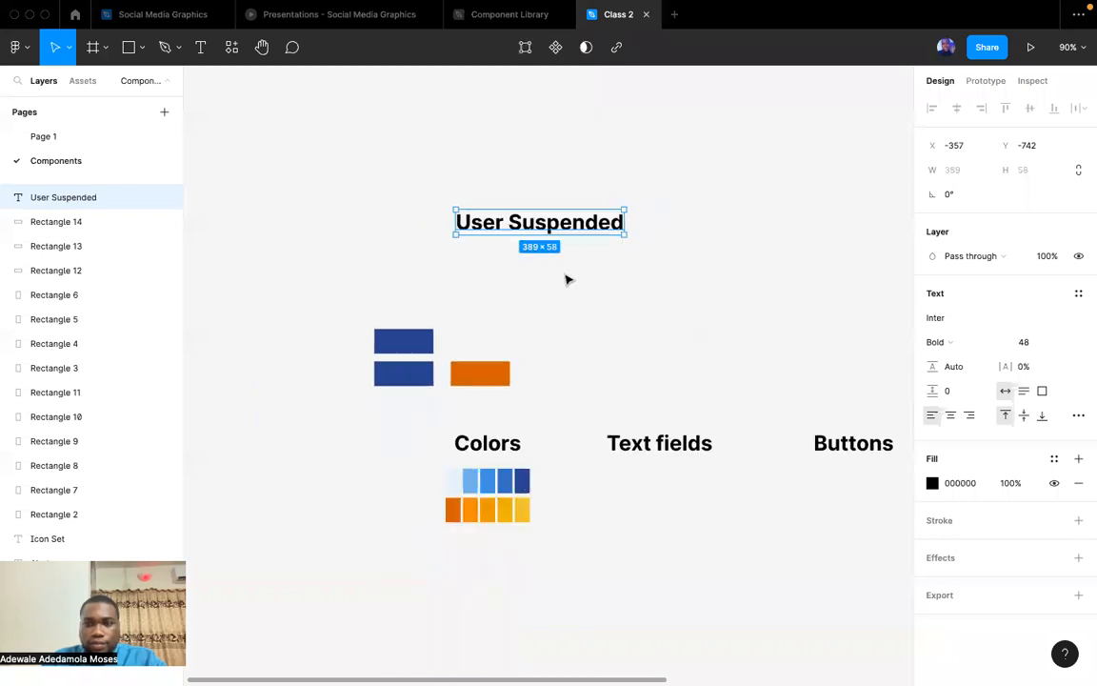
# Set the font size of the "User Suspended" text to 24.
pyautogui.click(1079, 296)
pyautogui.click(1079, 295)
pyautogui.click(1038, 342)
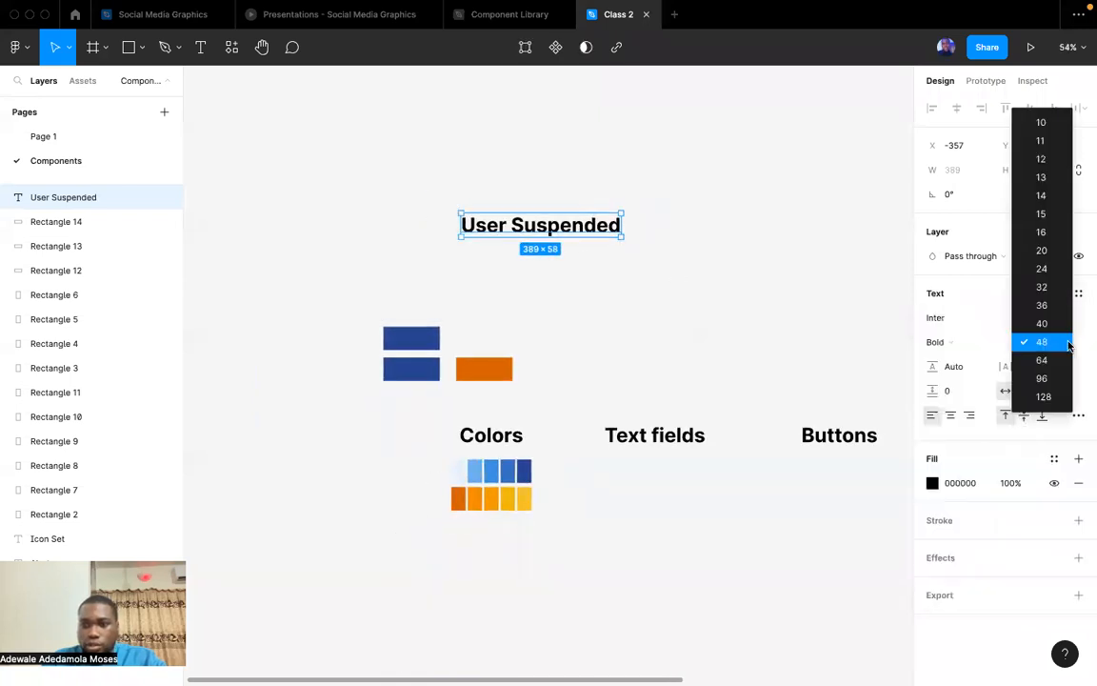
pyautogui.click(1041, 269)
pyautogui.click(553, 240)
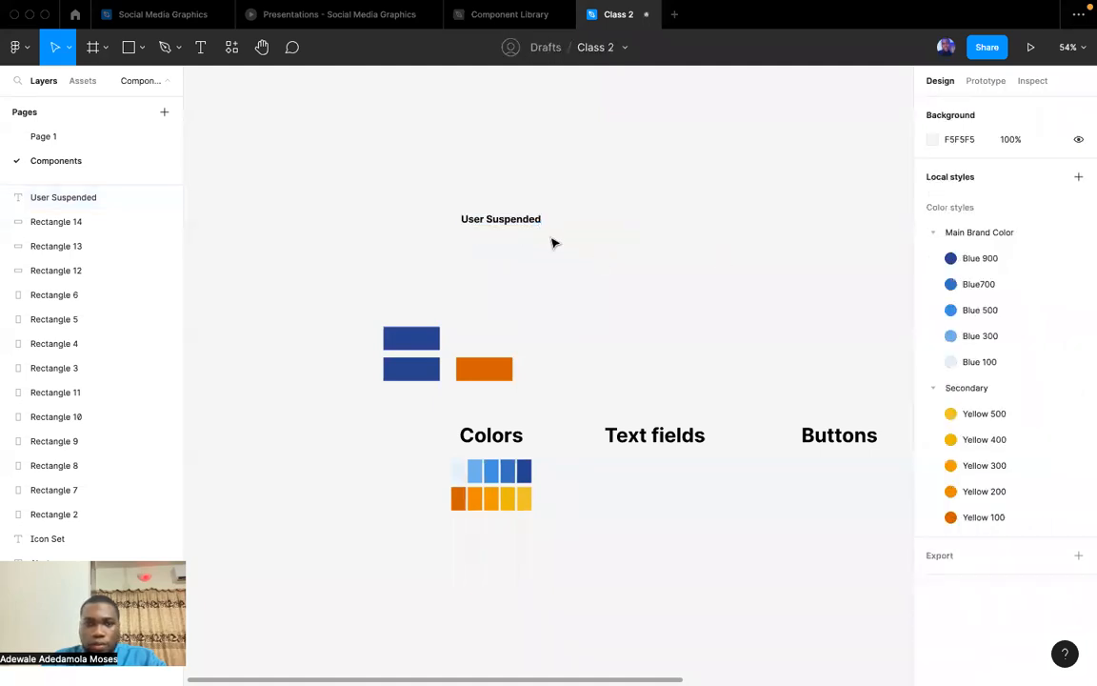
# Duplicate the "User Suspended" text directly below itself and change the copy to "The user has been suspended from using this device".
pyautogui.moveTo(490, 220); pyautogui.dragTo(492, 239)
pyautogui.doubleClick(492, 239)
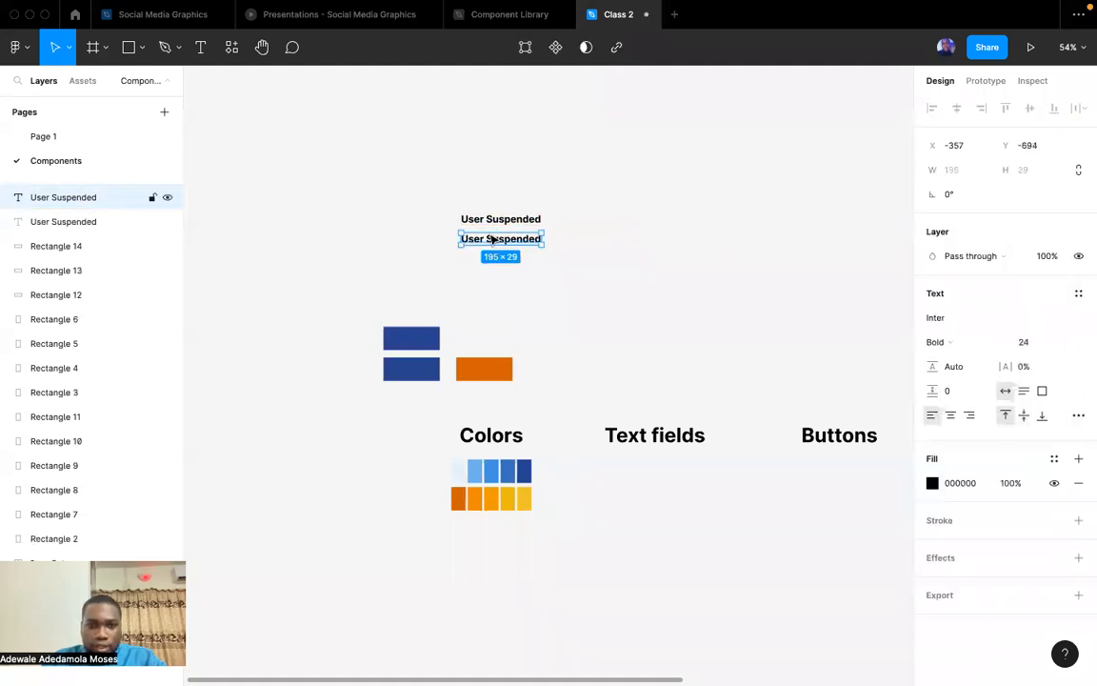
pyautogui.write('The user')
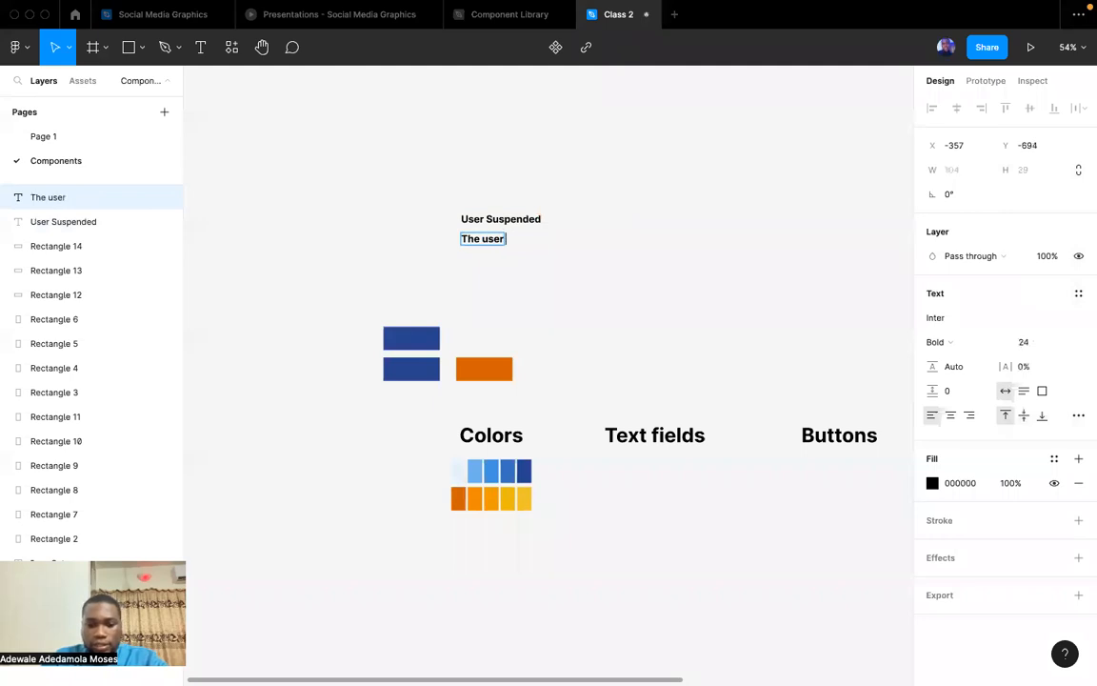
pyautogui.write(' has been')
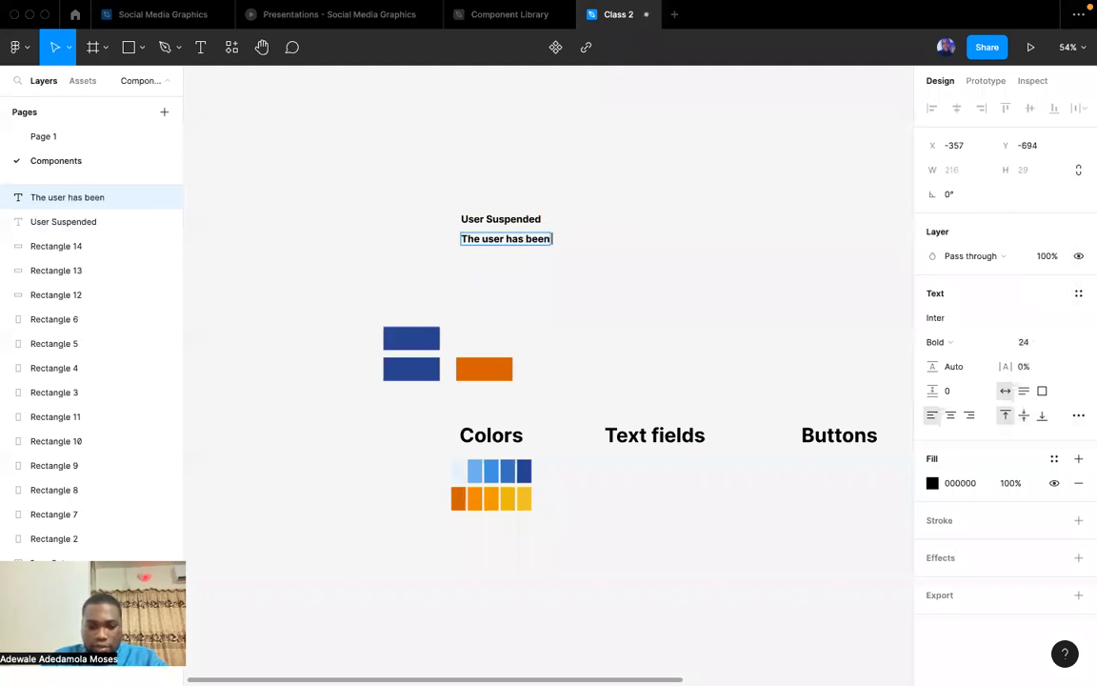
pyautogui.write(' suspended')
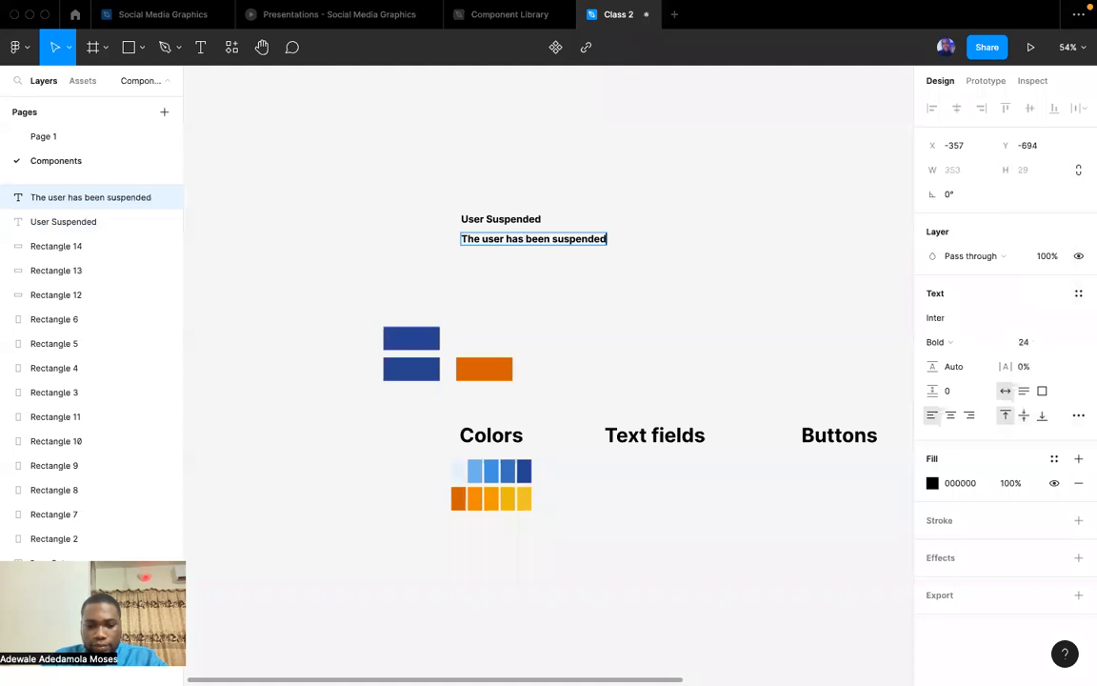
pyautogui.write(' from using this device')
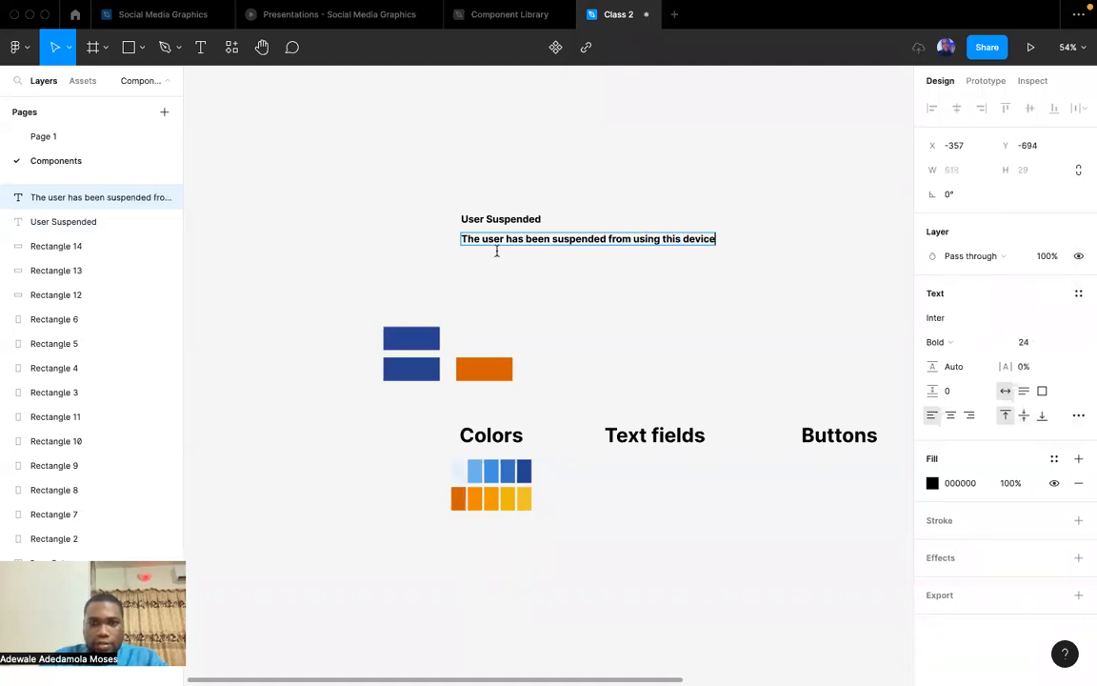
# Change the description text to Regular weight and narrow its box to about 379 wide so it wraps onto two lines.
pyautogui.press('super+a')
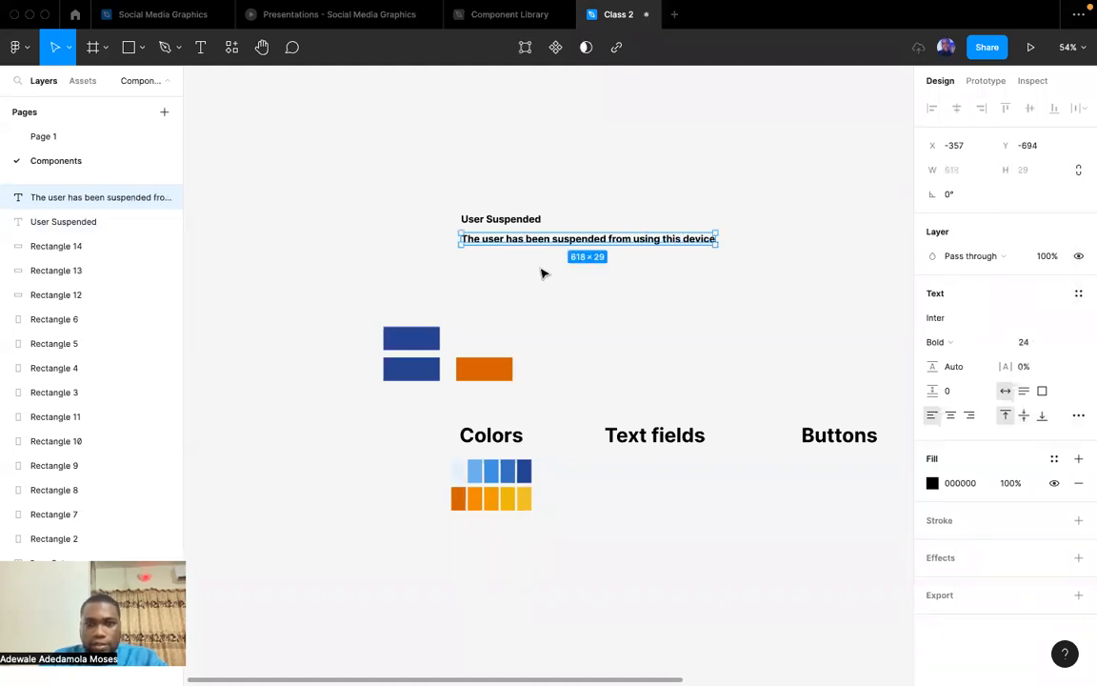
pyautogui.press('super+b')
pyautogui.press('Escape')
pyautogui.click(544, 266)
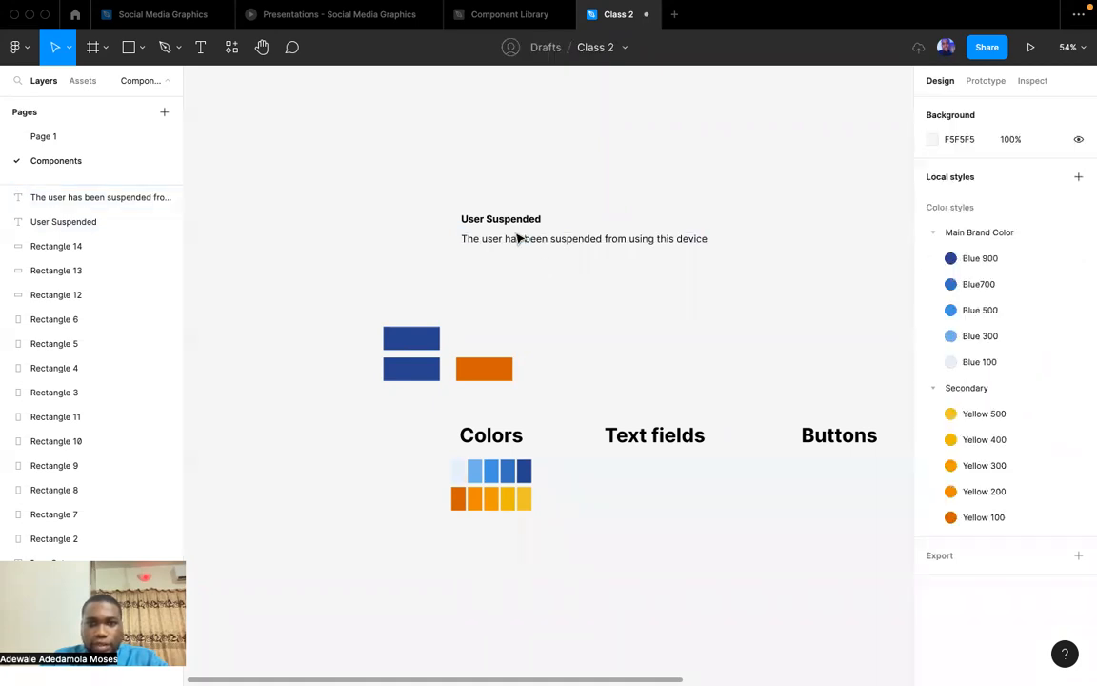
pyautogui.click(519, 239)
pyautogui.moveTo(687, 239); pyautogui.dragTo(613, 237)
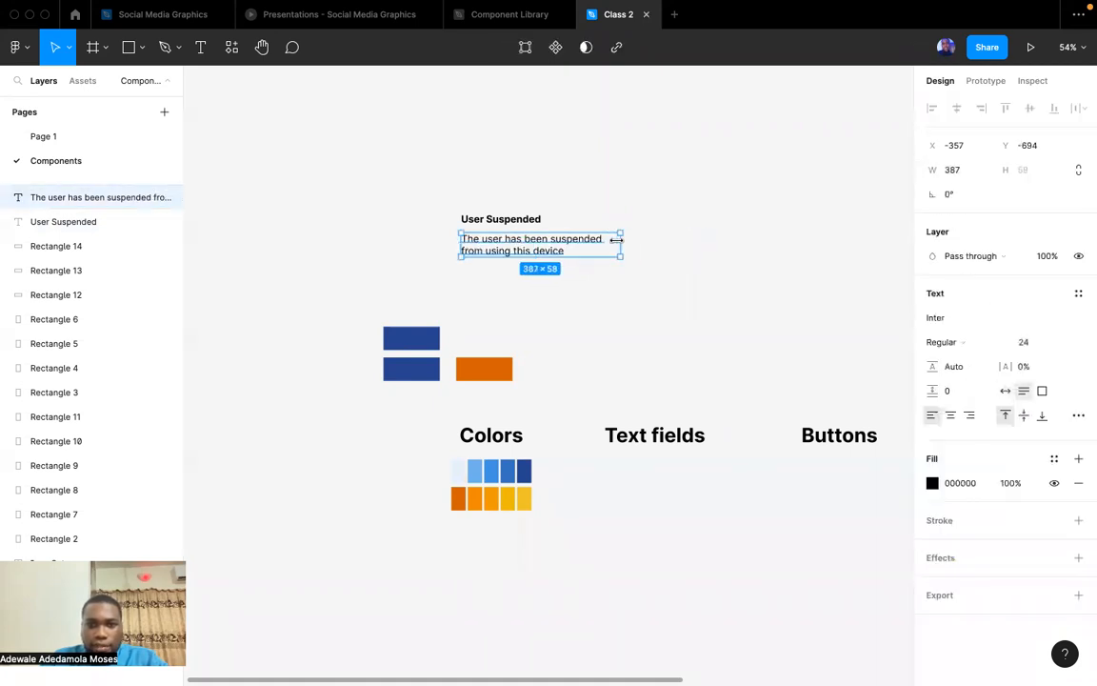
pyautogui.click(648, 245)
# Combine the "User Suspended" heading and its description into an auto layout frame.
pyautogui.click(514, 220)
pyautogui.keyDown('shift'); pyautogui.click(505, 249); pyautogui.keyUp('shift')
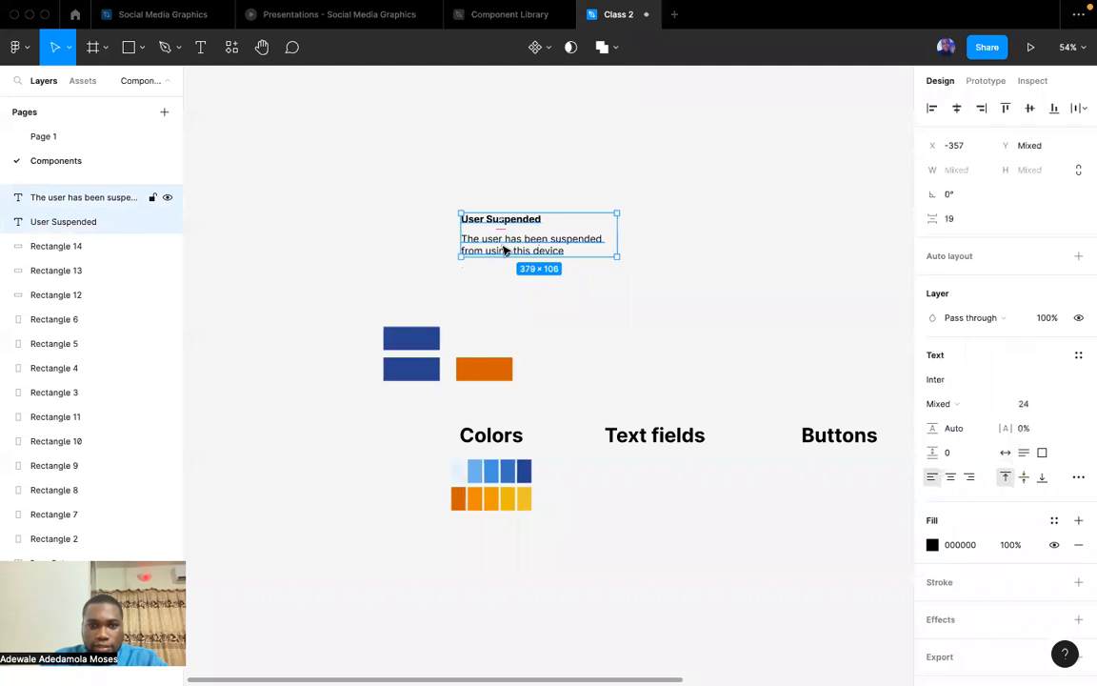
pyautogui.hotkey('shift', 'a')
pyautogui.click(656, 281)
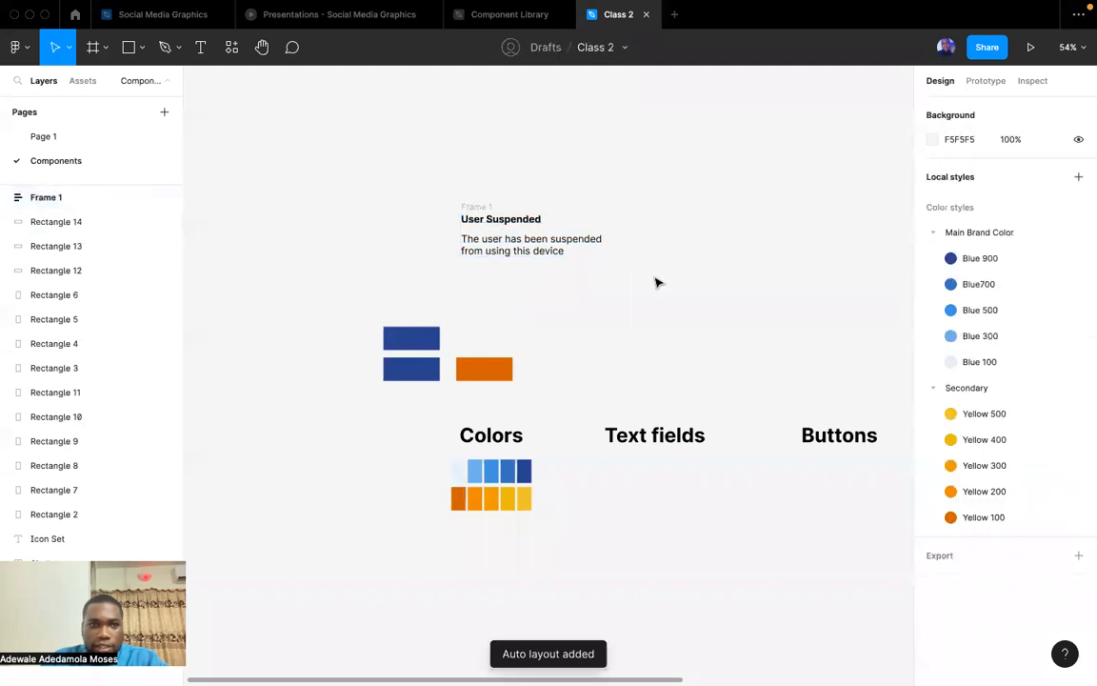
# Run the Iconify plugin and search all of its icon collections for "error".
pyautogui.click(20, 47)
pyautogui.moveTo(105, 256)
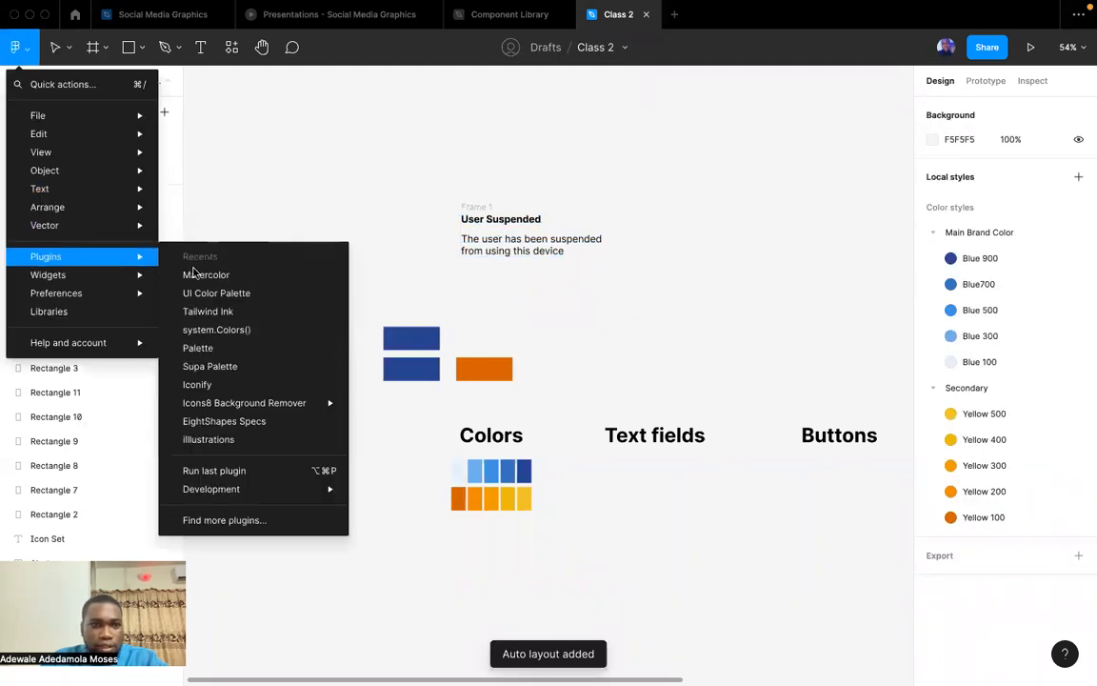
pyautogui.click(207, 386)
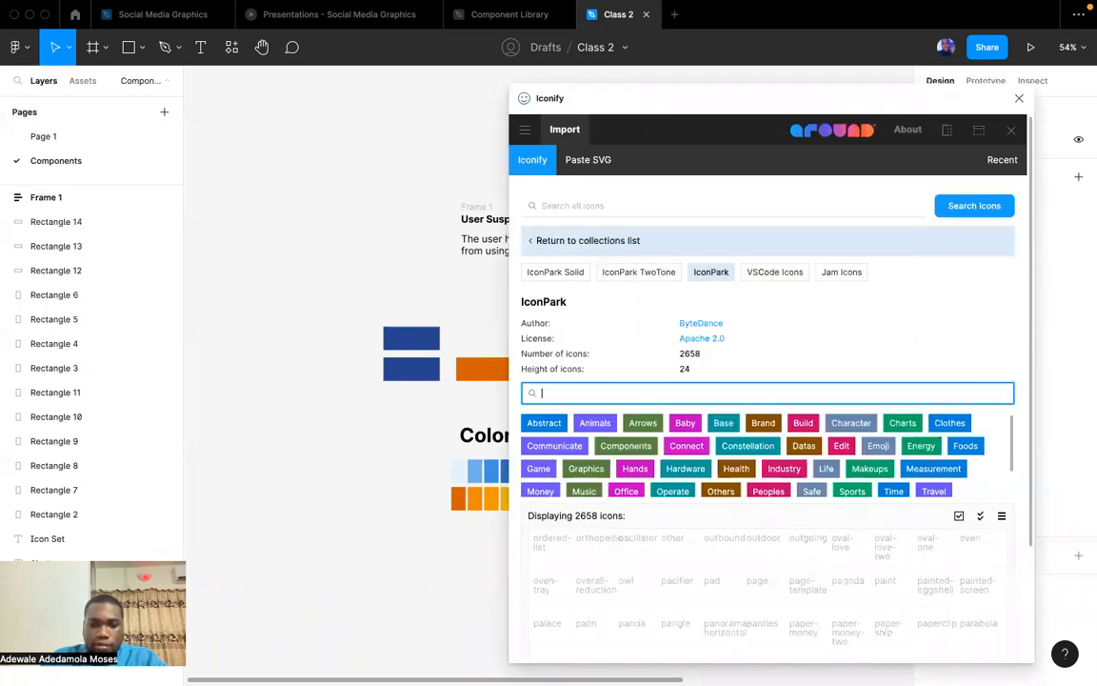
pyautogui.write('error')
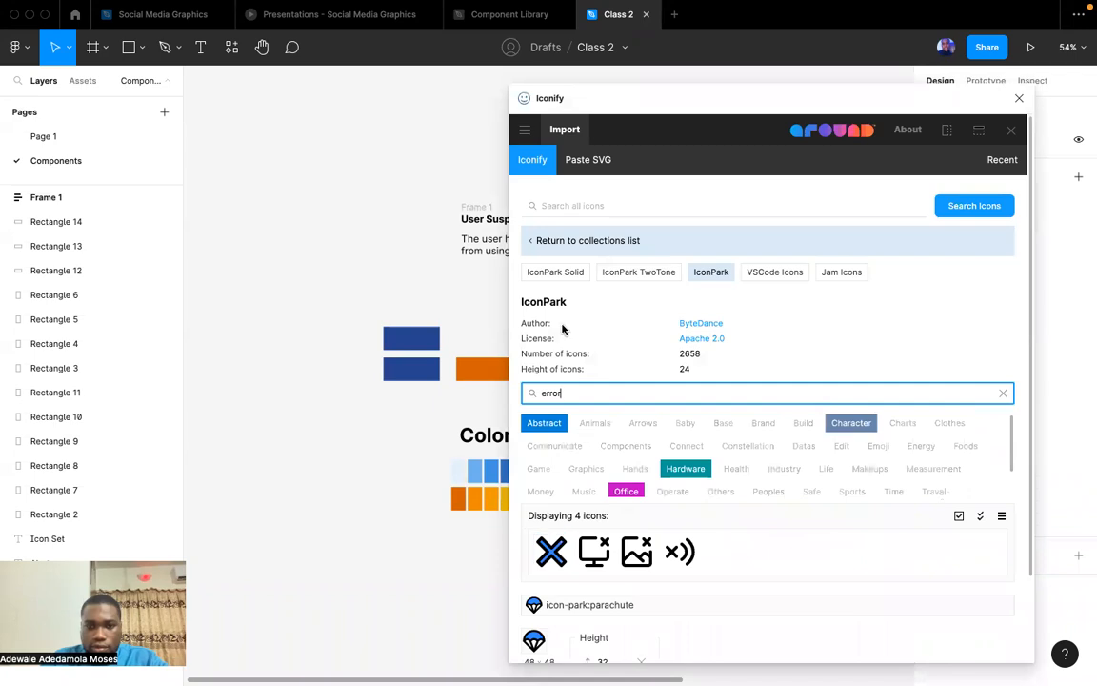
pyautogui.click(539, 206)
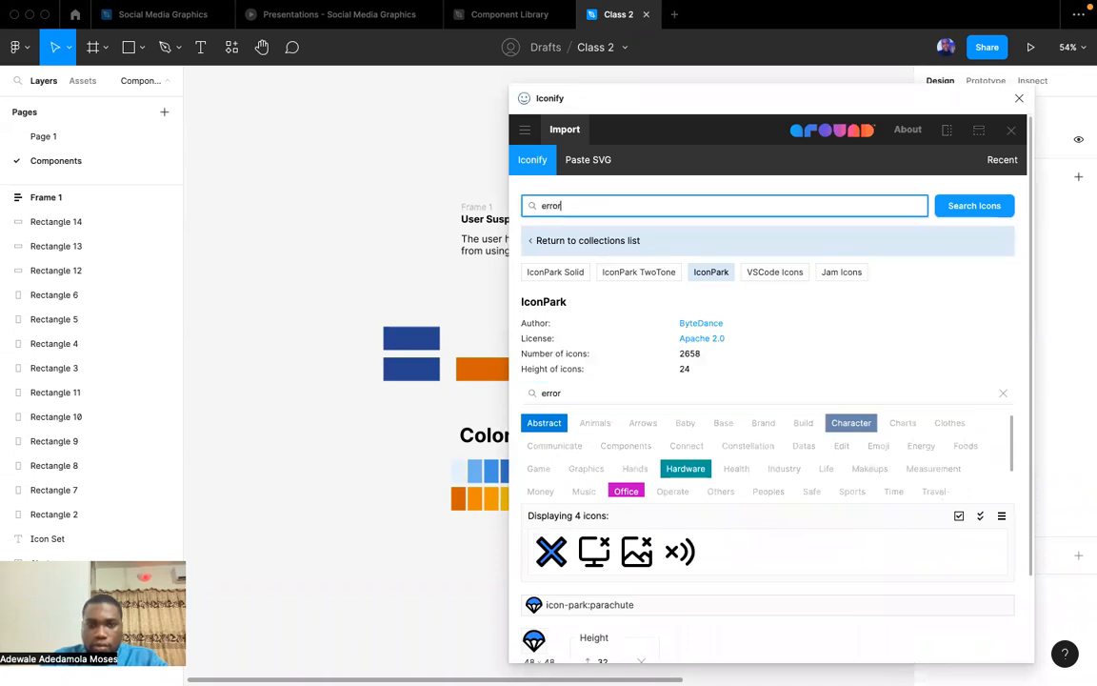
pyautogui.write('error')
pyautogui.press('Return')
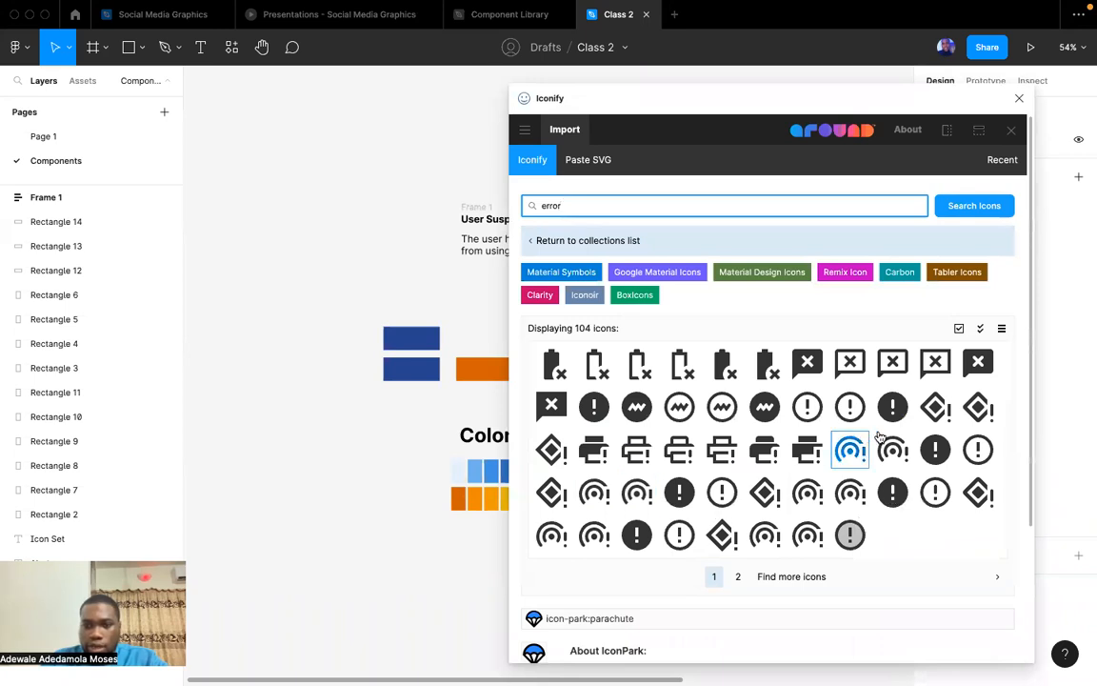
# Import the outlined circle exclamation icon onto the canvas and place it beside the "User Suspended" heading.
pyautogui.moveTo(935, 492); pyautogui.dragTo(350, 182)
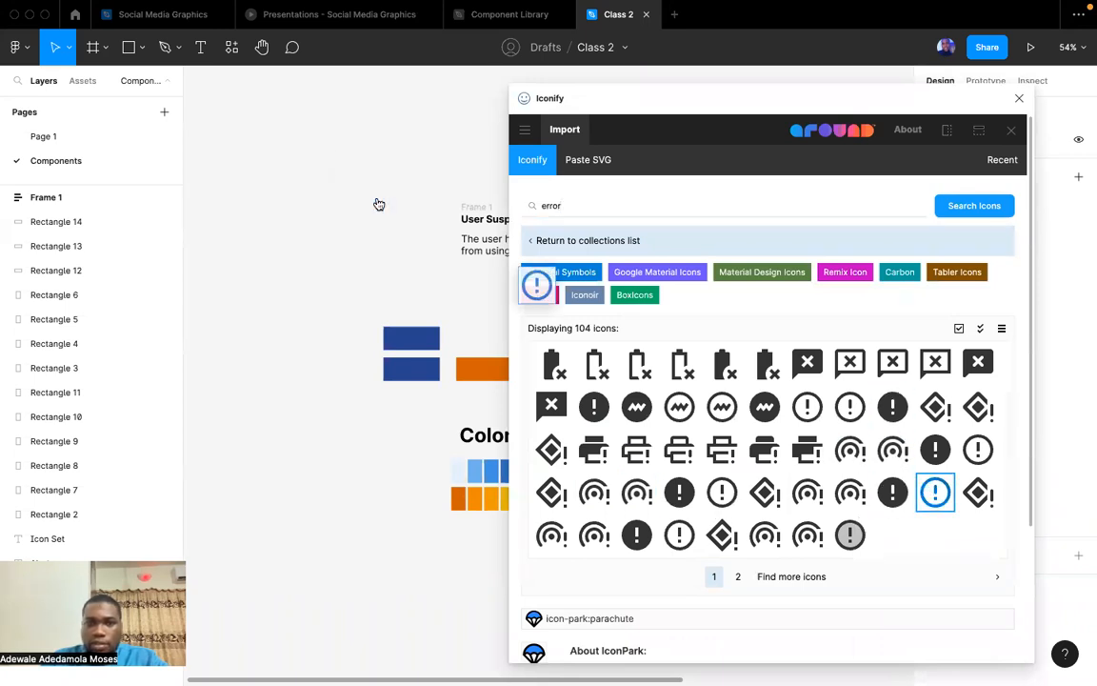
pyautogui.click(1019, 98)
pyautogui.click(480, 188)
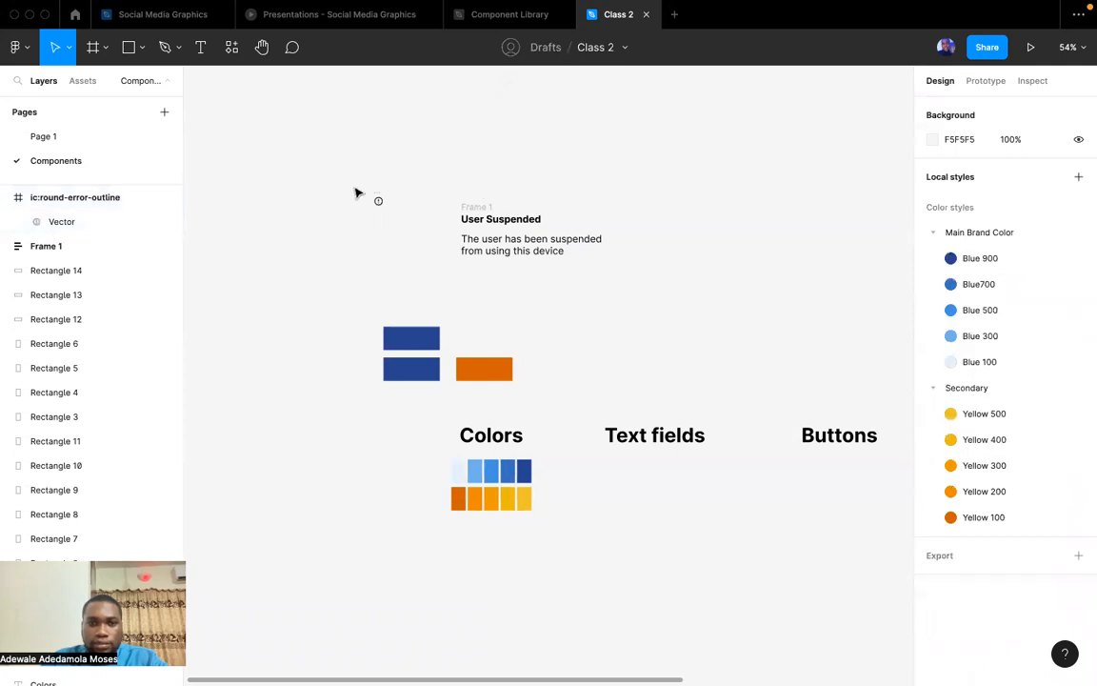
pyautogui.moveTo(378, 195); pyautogui.dragTo(424, 203)
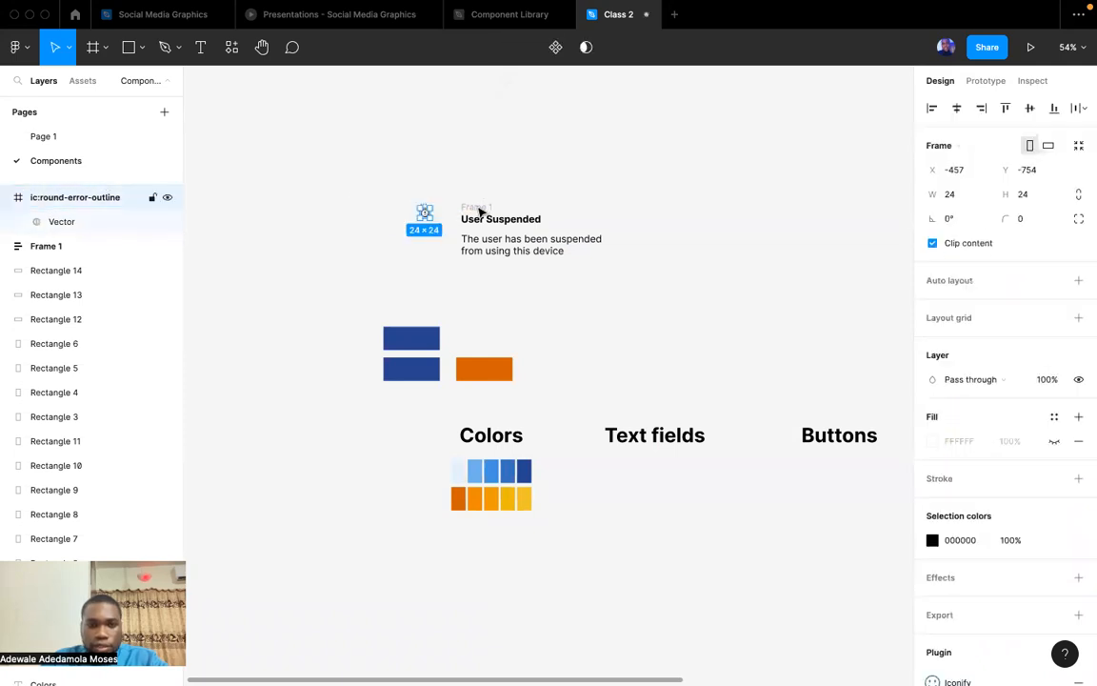
# Wrap the "User Suspended" heading in its own horizontal auto layout and move the error icon into it, ahead of the text.
pyautogui.press('super+x')
pyautogui.scroll(6, 497, 215)
pyautogui.click(486, 253)
pyautogui.hotkey('shift', 'a')
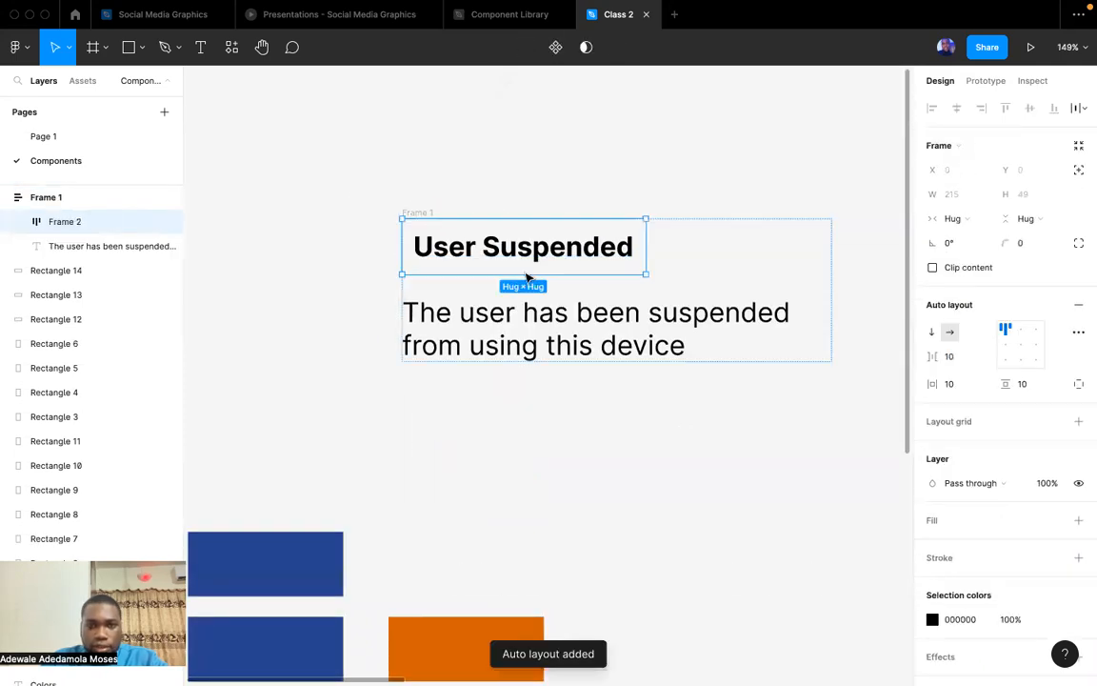
pyautogui.press('super+v')
pyautogui.press('Left')
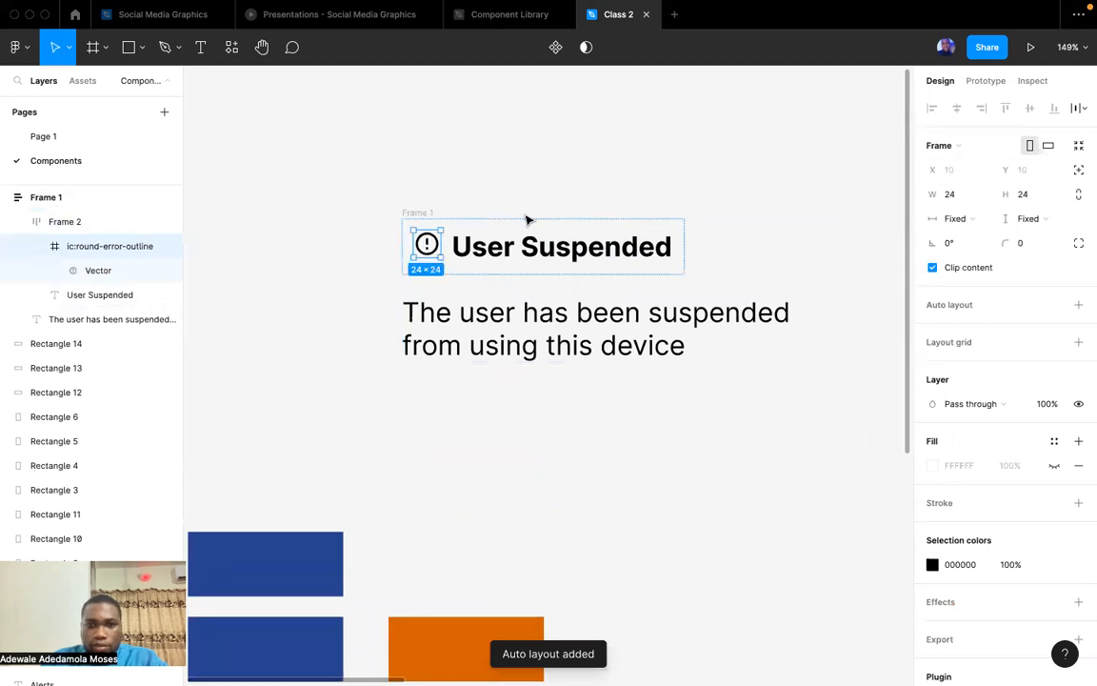
# Vertically center the error icon and heading within their auto layout row, aligned left.
pyautogui.click(489, 273)
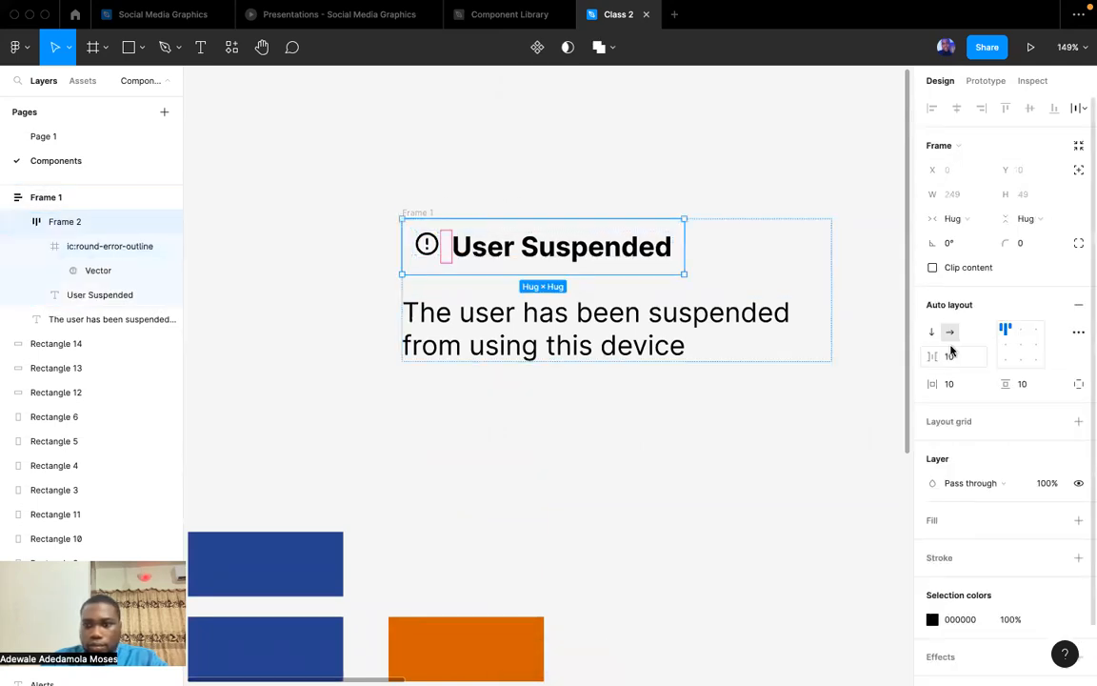
pyautogui.click(1004, 344)
pyautogui.click(430, 192)
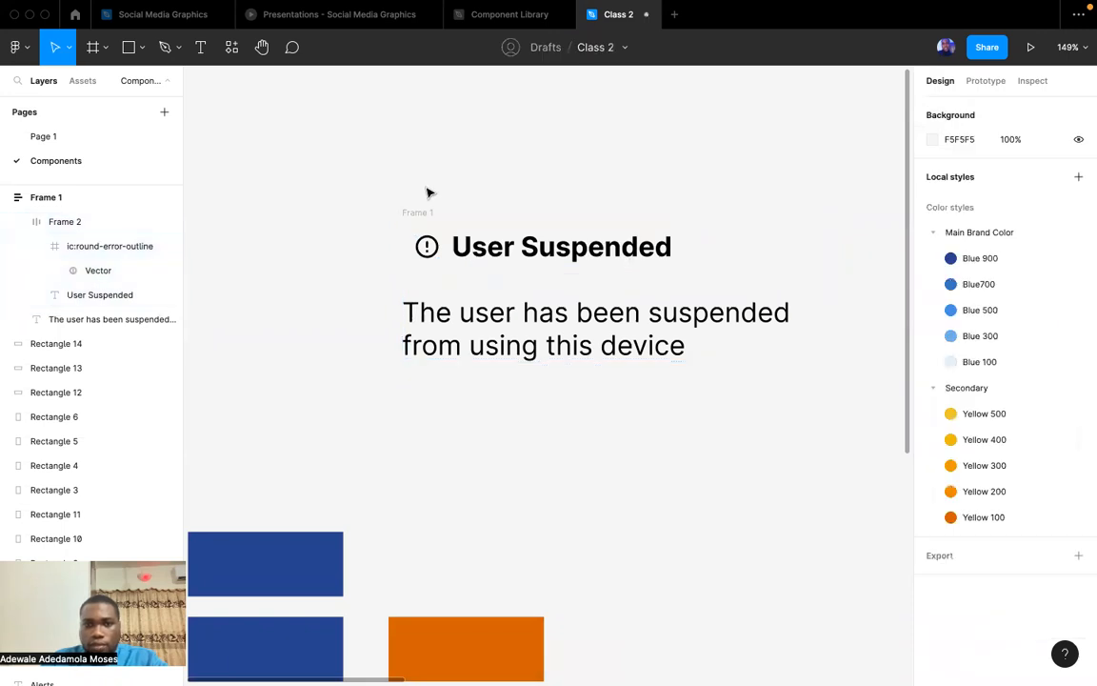
# Set the outer alert frame's horizontal and vertical padding to 24 and its item spacing to 12.
pyautogui.scroll(-5, 431, 196)
pyautogui.click(449, 236)
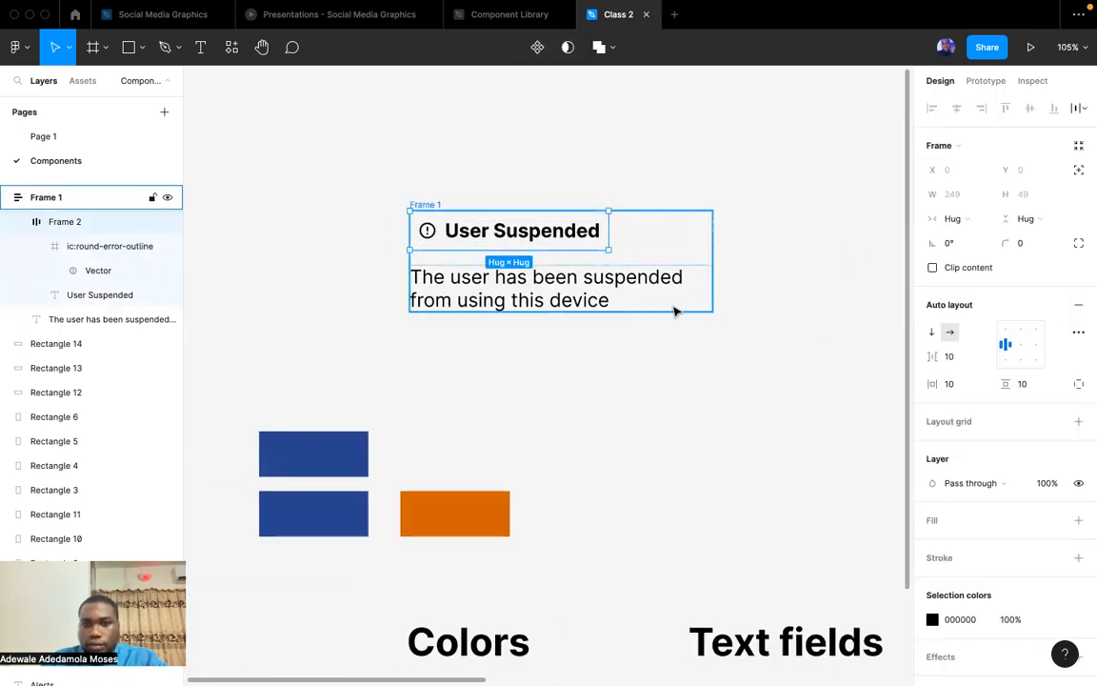
pyautogui.click(434, 168)
pyautogui.click(427, 205)
pyautogui.click(955, 383)
pyautogui.write('24')
pyautogui.press('Tab')
pyautogui.write('24')
pyautogui.click(951, 358)
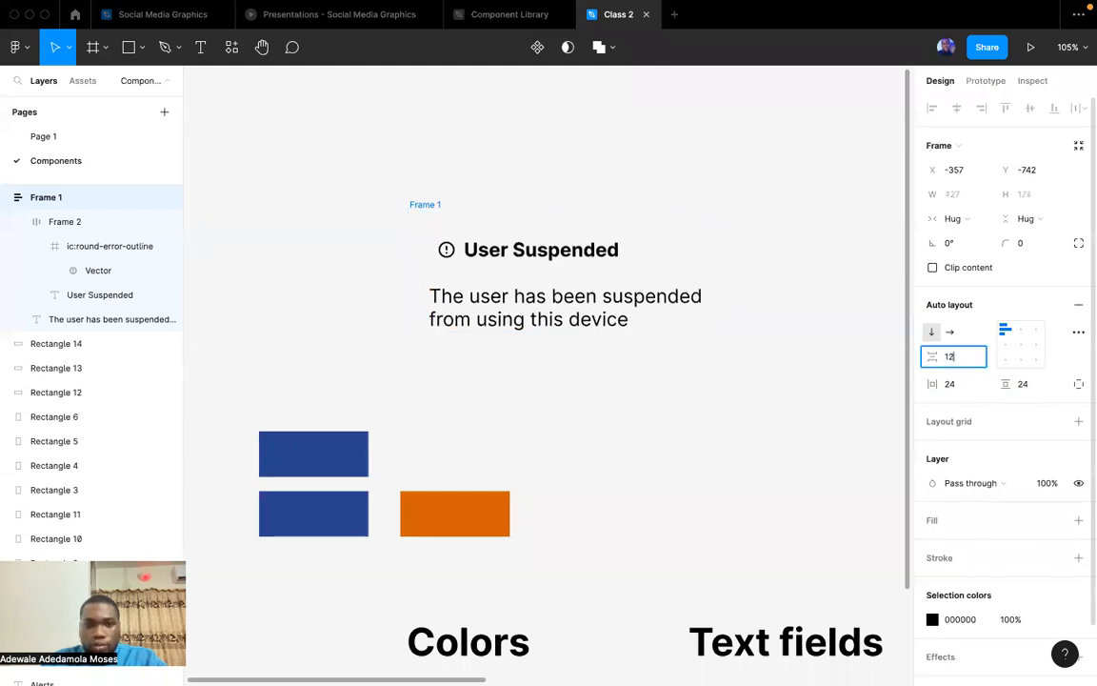
pyautogui.press('Return')
pyautogui.click(689, 385)
# Fill the outer alert frame with the Main Brand Color/Blue 100 style.
pyautogui.click(422, 204)
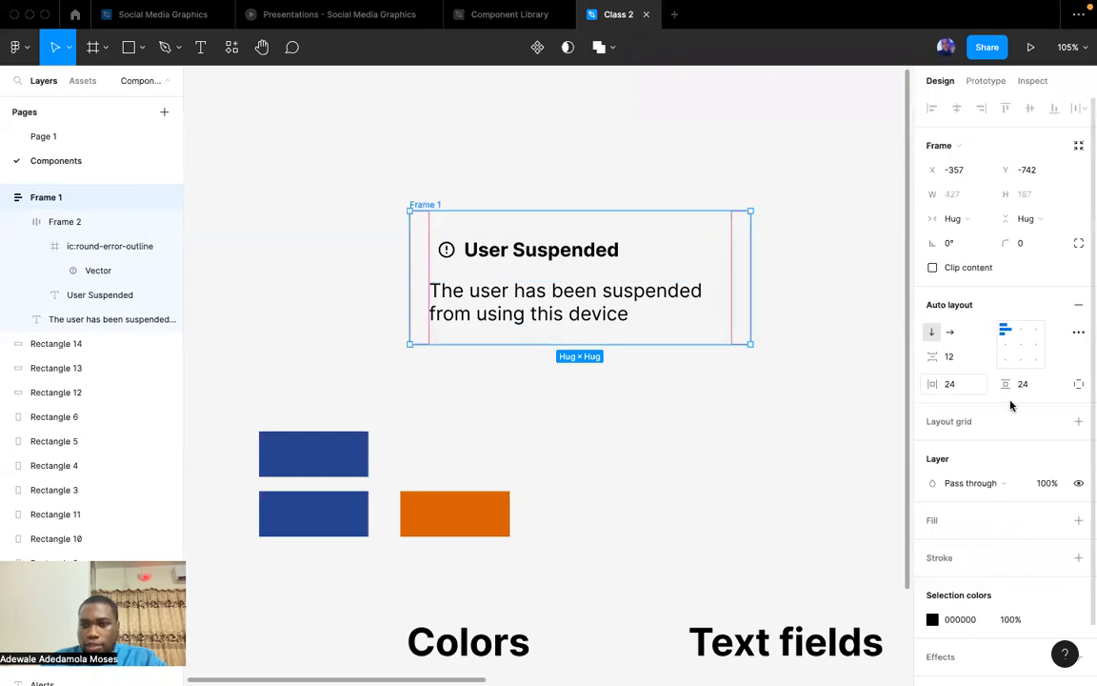
pyautogui.scroll(-2, 1011, 403)
pyautogui.click(1049, 460)
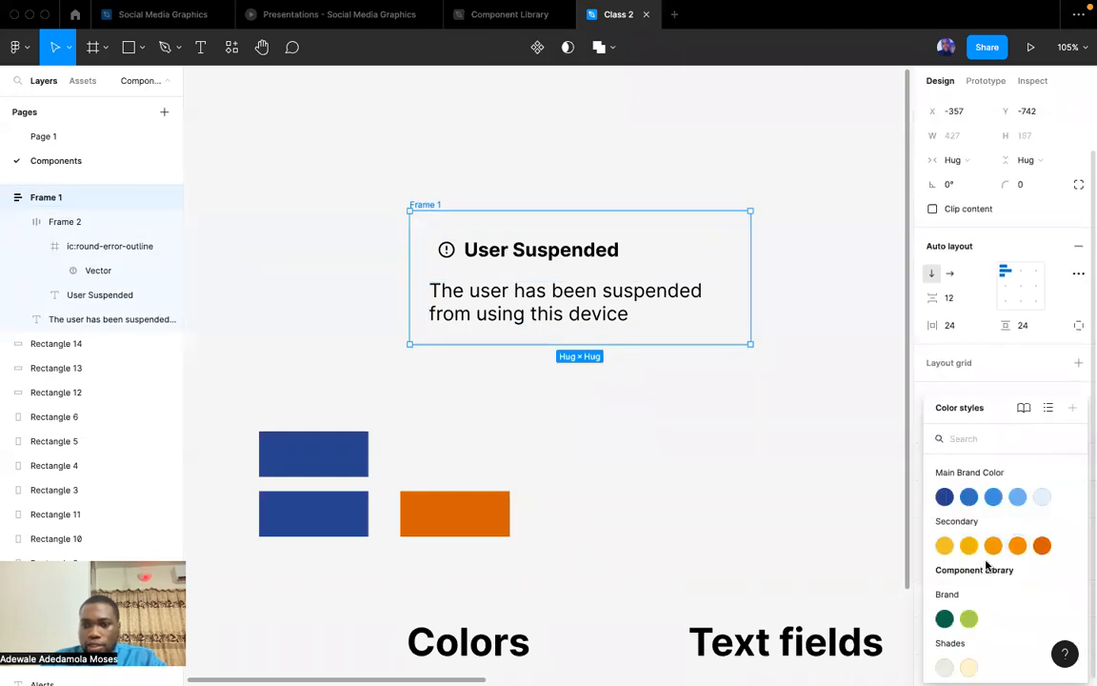
pyautogui.click(1042, 496)
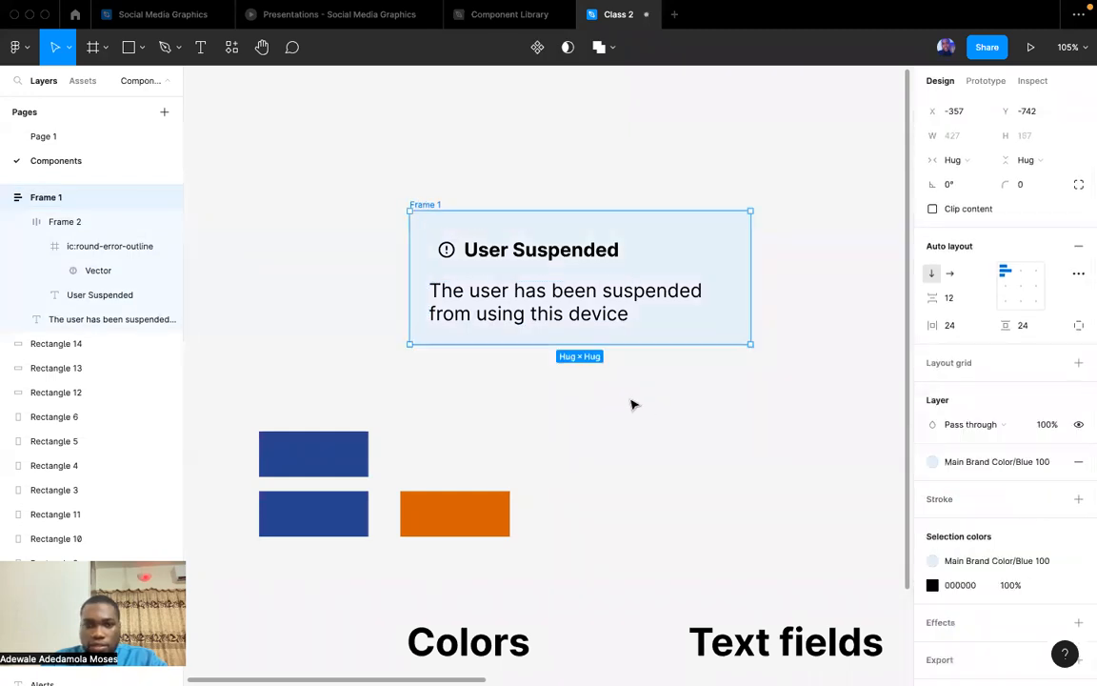
# Recolor the error icon and "User Suspended" heading together with the Secondary/Yellow 100 style.
pyautogui.scroll(-2, 631, 404)
pyautogui.hscroll(2, 631, 404)
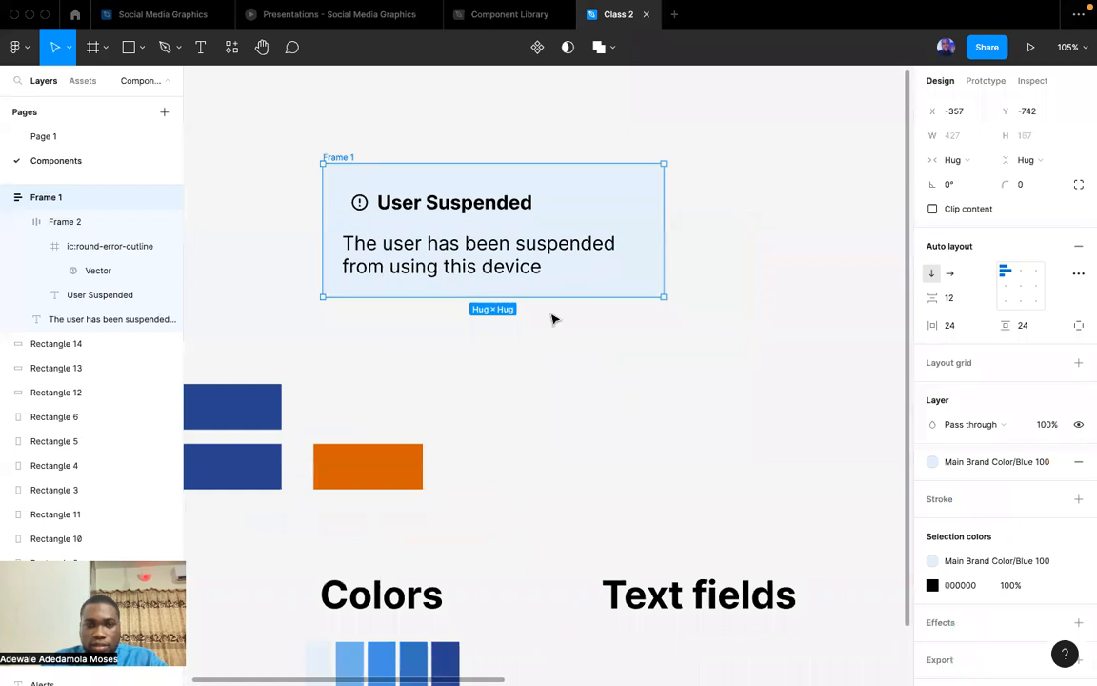
pyautogui.click(393, 205)
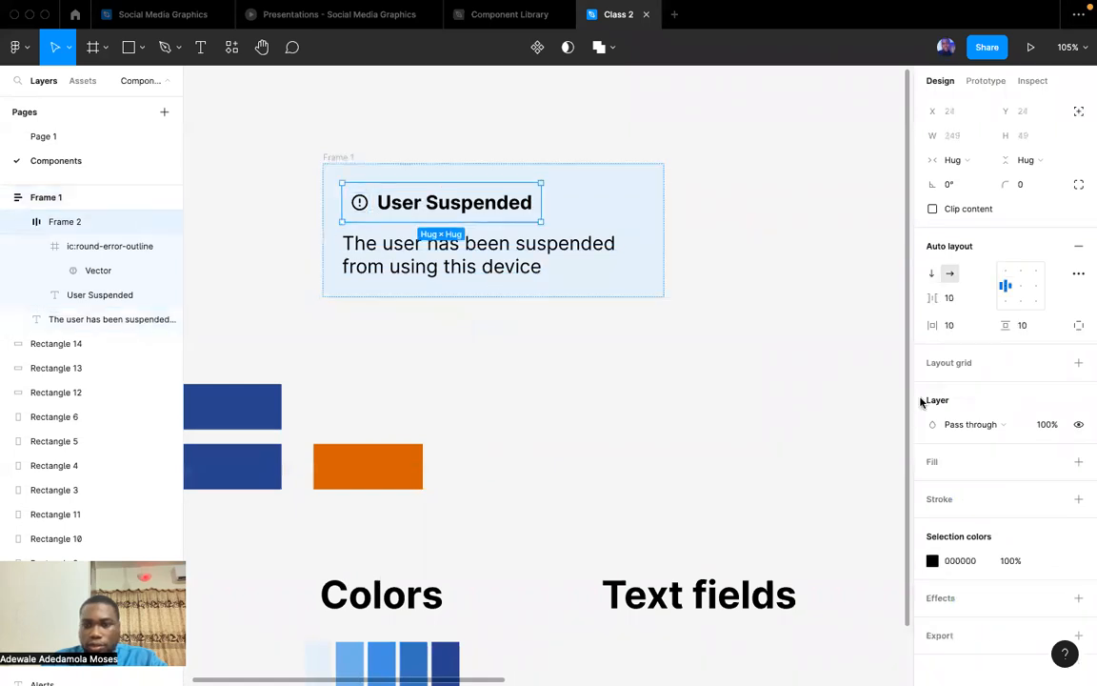
pyautogui.click(1054, 560)
pyautogui.click(869, 536)
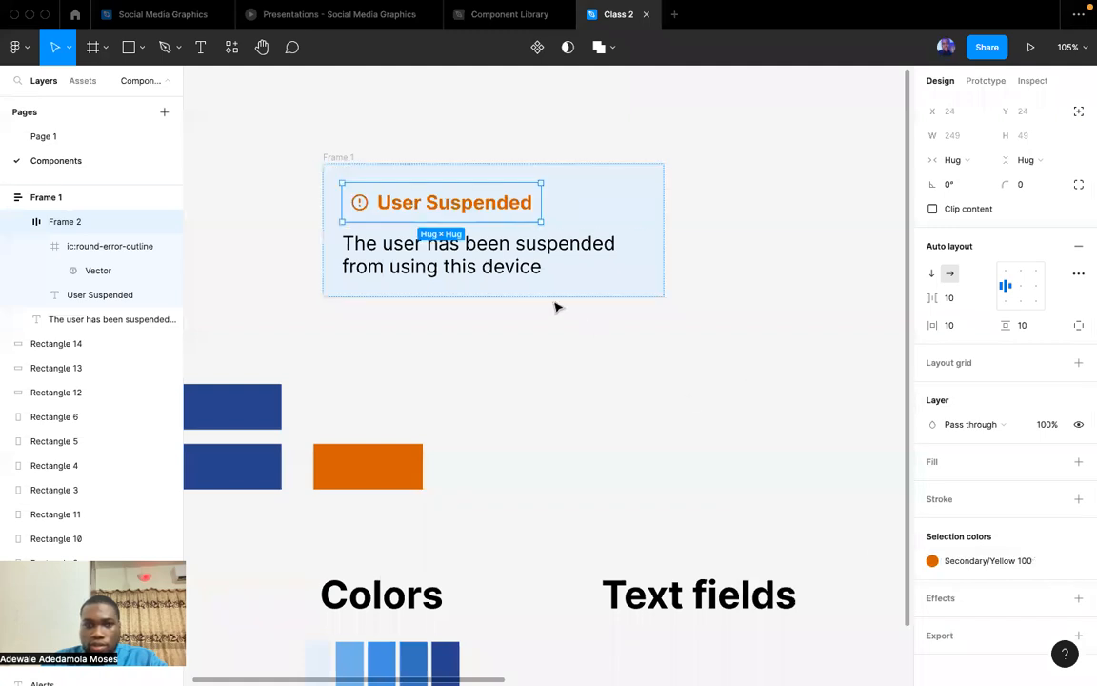
# Try adjusting the fill color of the alert's description text.
pyautogui.click(473, 232)
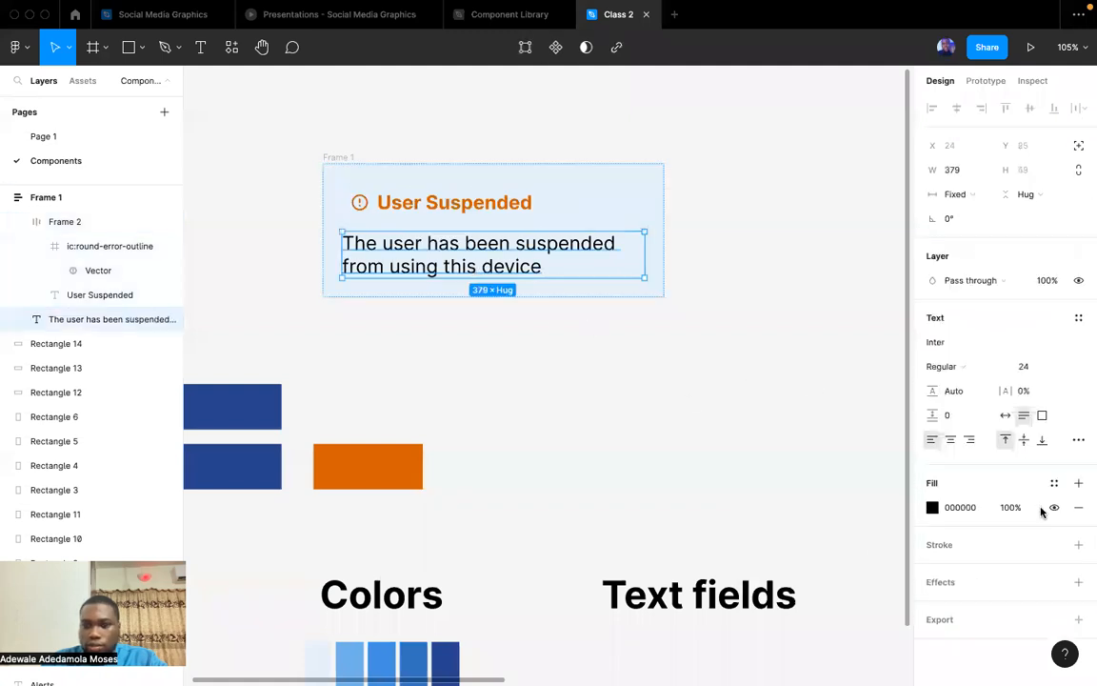
pyautogui.click(932, 507)
pyautogui.moveTo(771, 346); pyautogui.dragTo(664, 451)
pyautogui.click(749, 613)
pyautogui.click(543, 438)
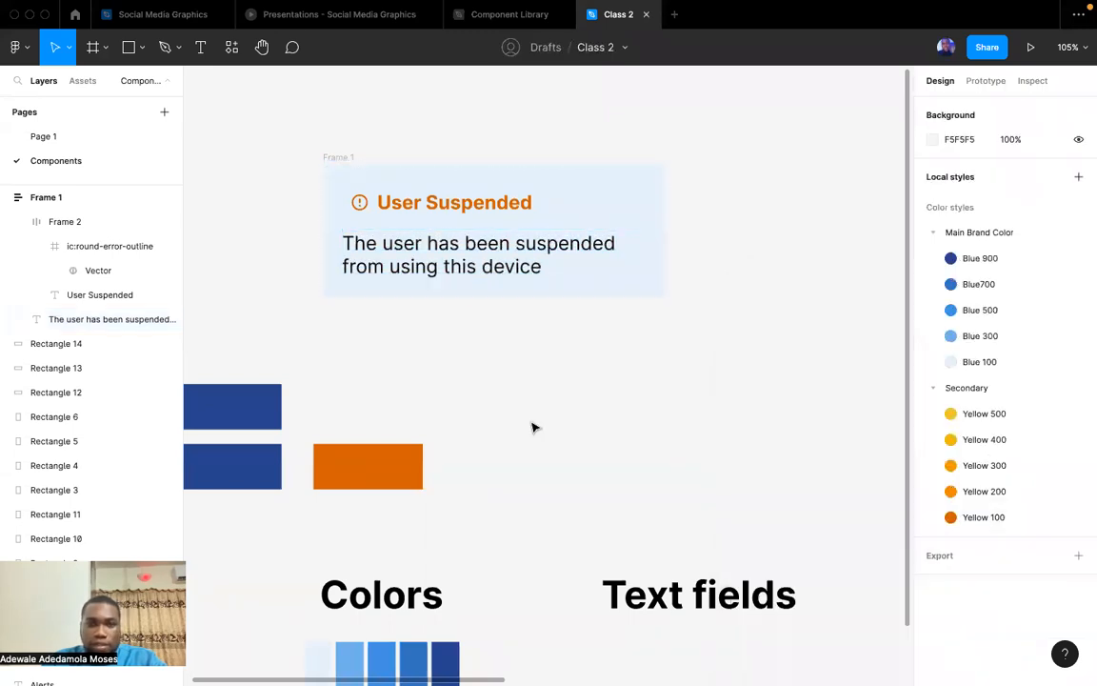
# Add an inside stroke to the alert frame using the Main Brand Color/Blue 900 style with a thickness of 2.
pyautogui.scroll(-5, 538, 429)
pyautogui.click(455, 304)
pyautogui.scroll(-4, 1029, 429)
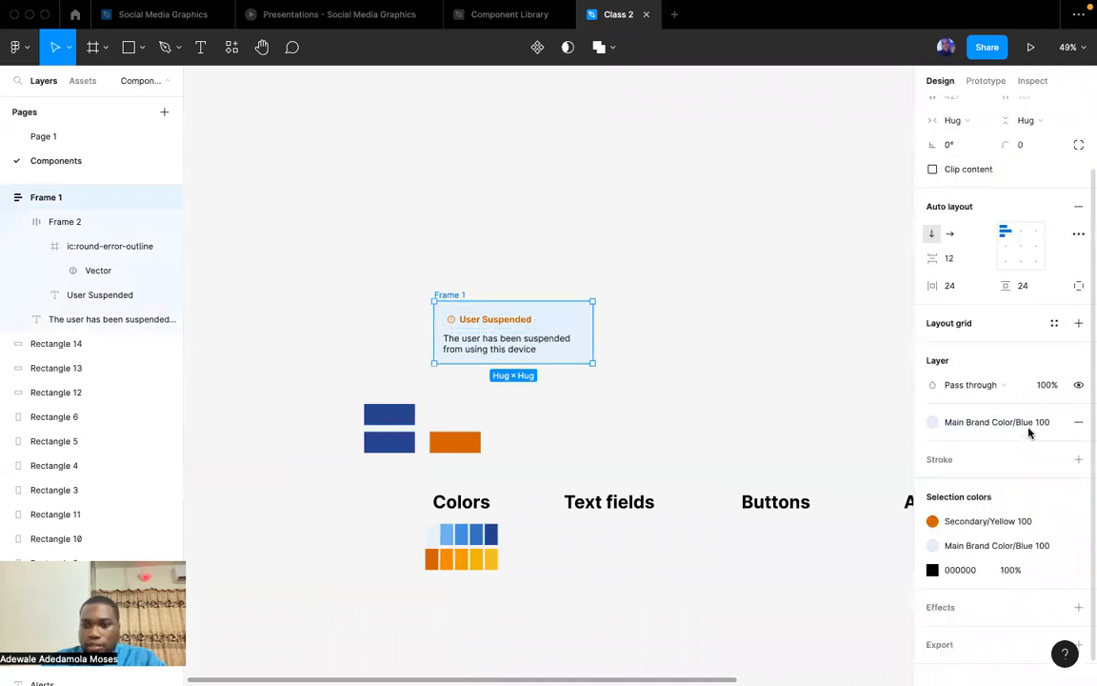
pyautogui.click(943, 405)
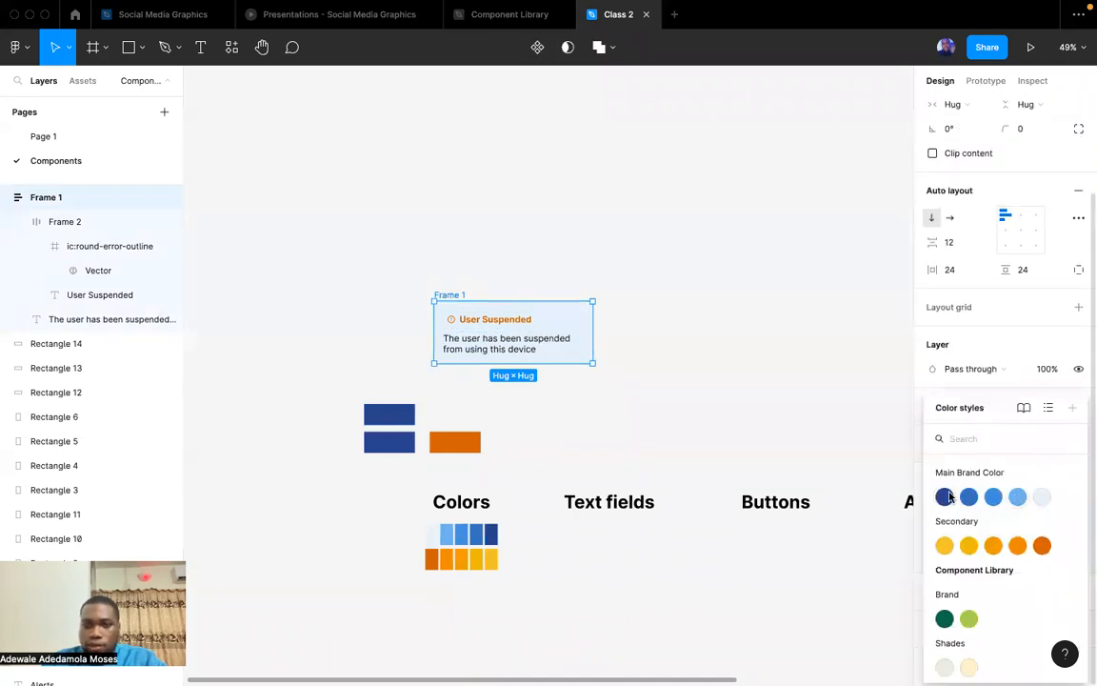
pyautogui.click(945, 496)
pyautogui.click(1019, 468)
pyautogui.write('2')
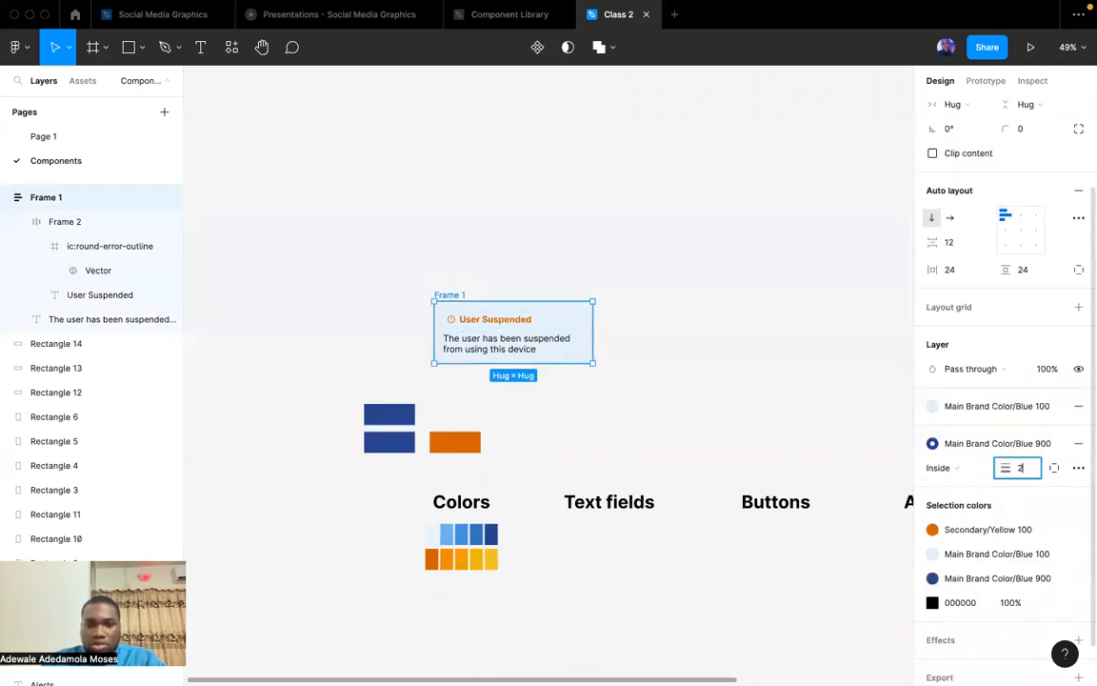
pyautogui.click(803, 427)
pyautogui.scroll(-3, 485, 276)
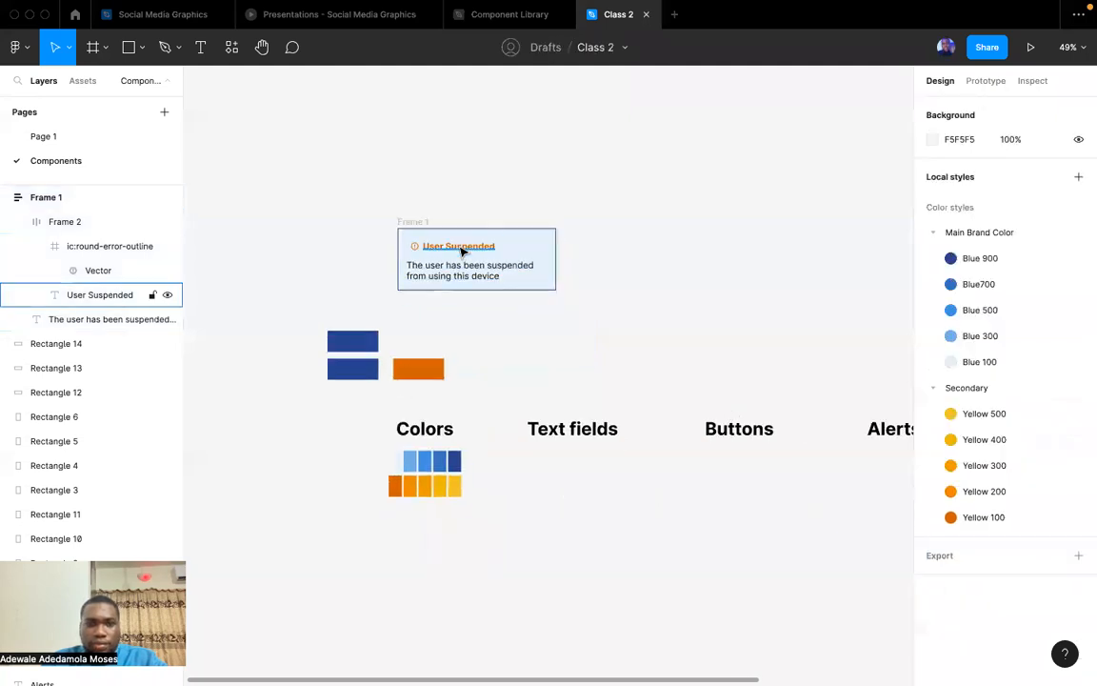
# Rename the outer alert frame to "Error".
pyautogui.scroll(5, 460, 246)
pyautogui.click(324, 196)
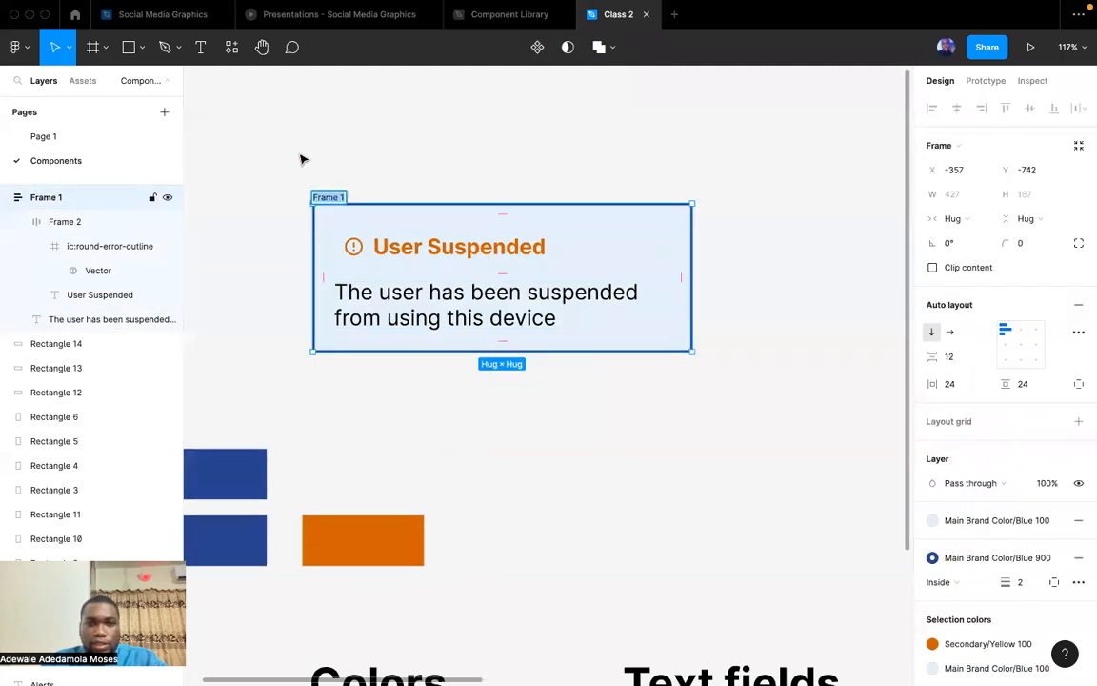
pyautogui.write('Error')
pyautogui.press('Return')
pyautogui.click(441, 171)
# Review the fill, stroke and selection colors used in the Error alert frame.
pyautogui.scroll(-5, 441, 172)
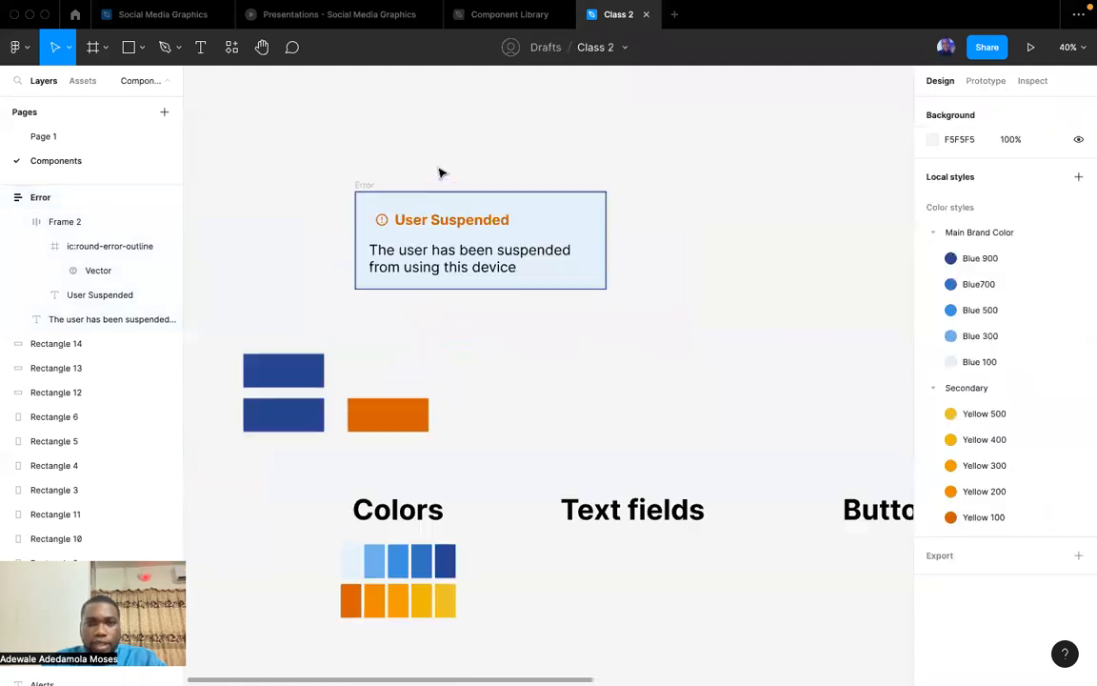
pyautogui.scroll(3, 440, 172)
pyautogui.click(351, 188)
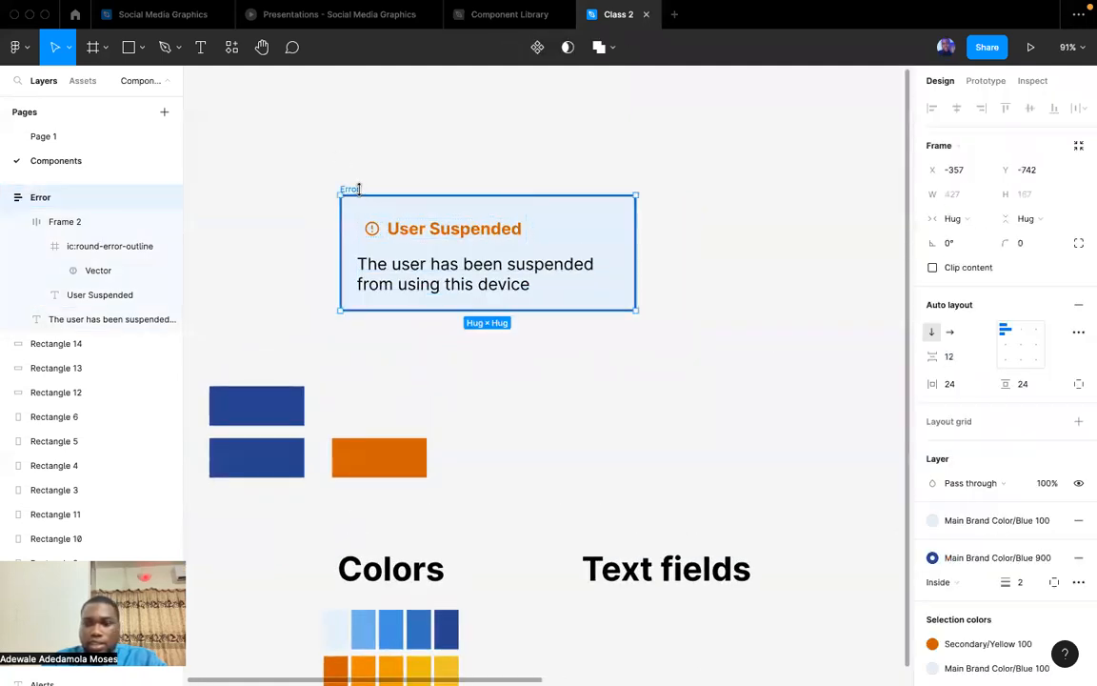
pyautogui.scroll(-3, 972, 436)
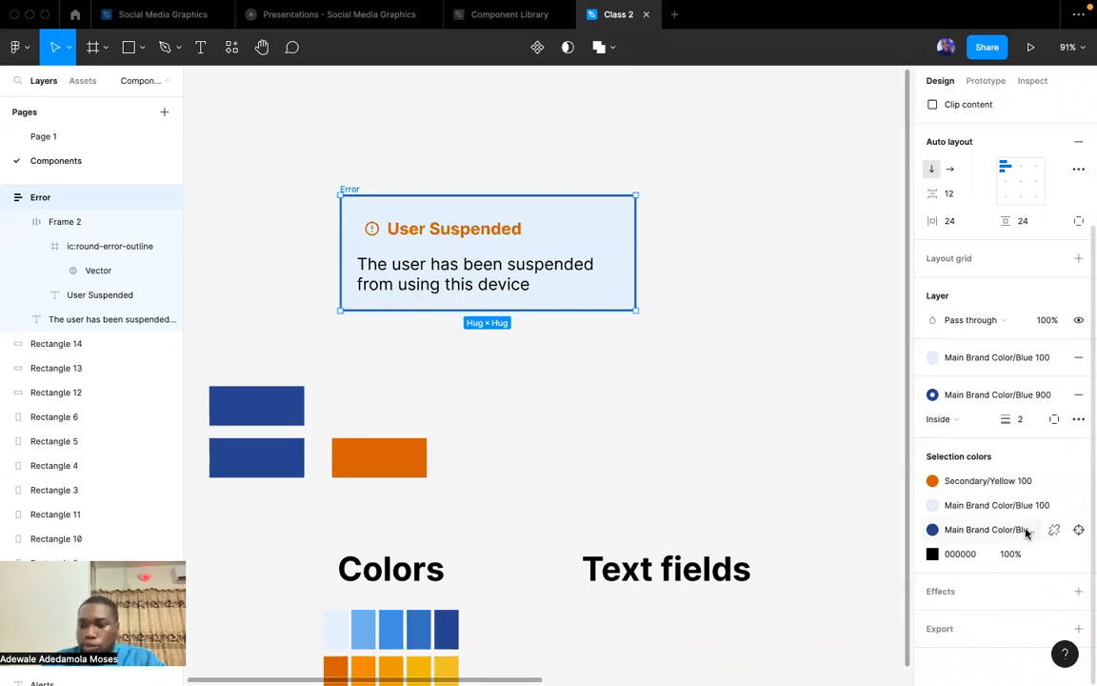
pyautogui.click(674, 389)
# Move the Error alert up and left, away from the color swatches, to about X -1038, Y -1509.
pyautogui.keyDown('ctrl'); pyautogui.scroll(-5, 674, 388); pyautogui.keyUp('ctrl')
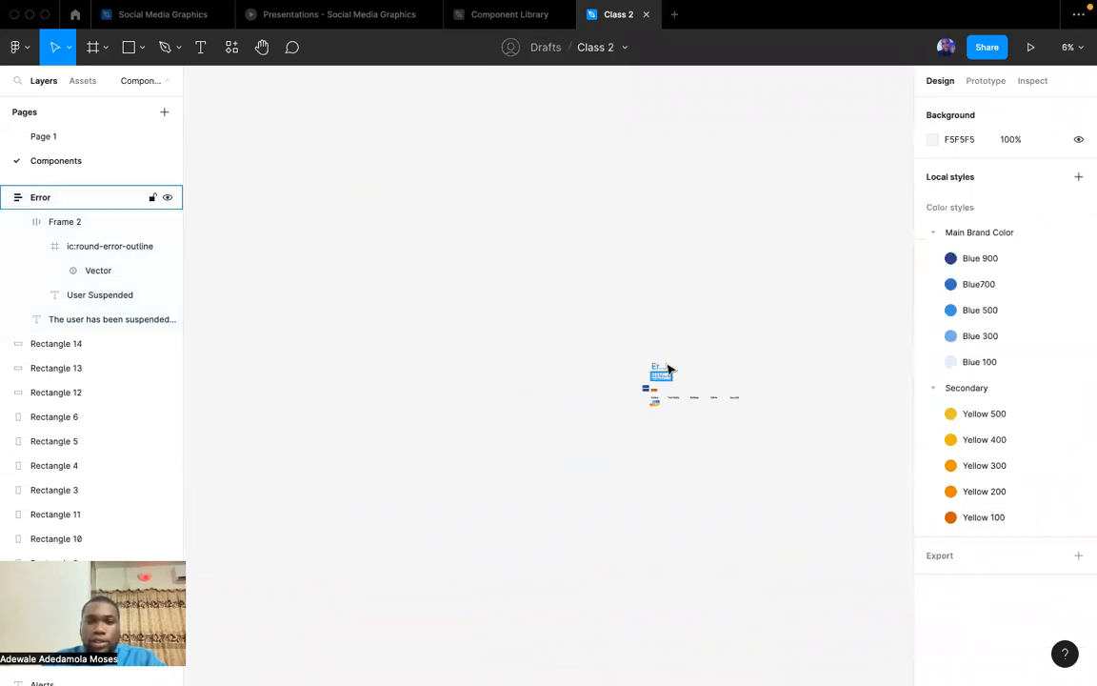
pyautogui.keyDown('ctrl'); pyautogui.scroll(4, 664, 373); pyautogui.keyUp('ctrl')
pyautogui.moveTo(571, 422); pyautogui.dragTo(357, 179)
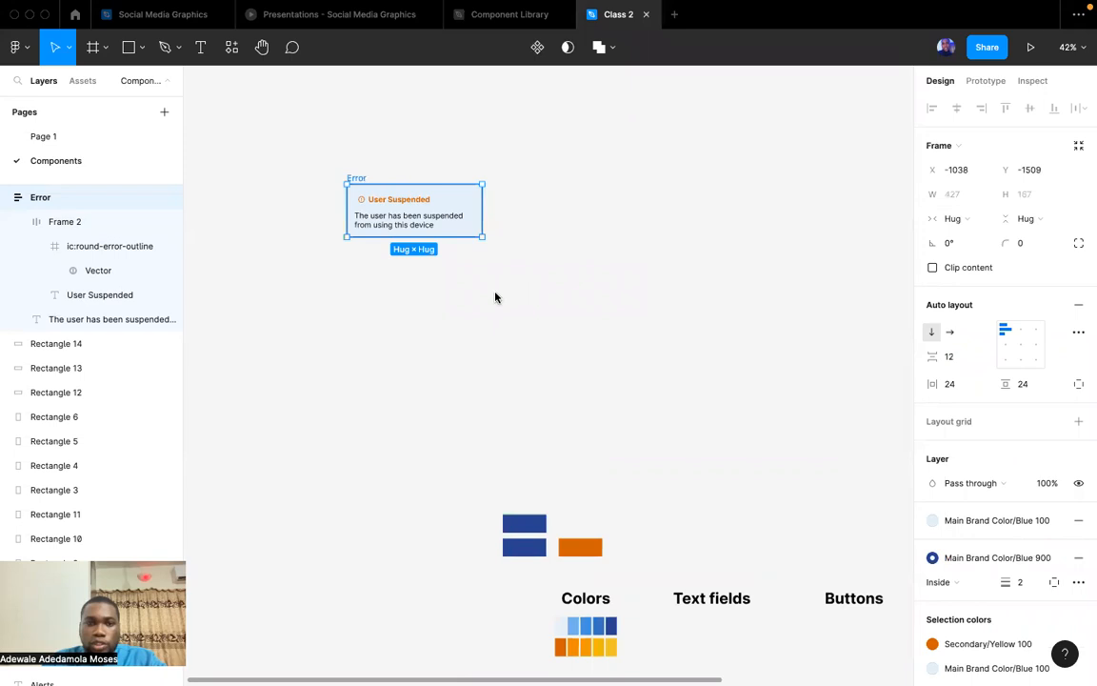
pyautogui.click(193, 179)
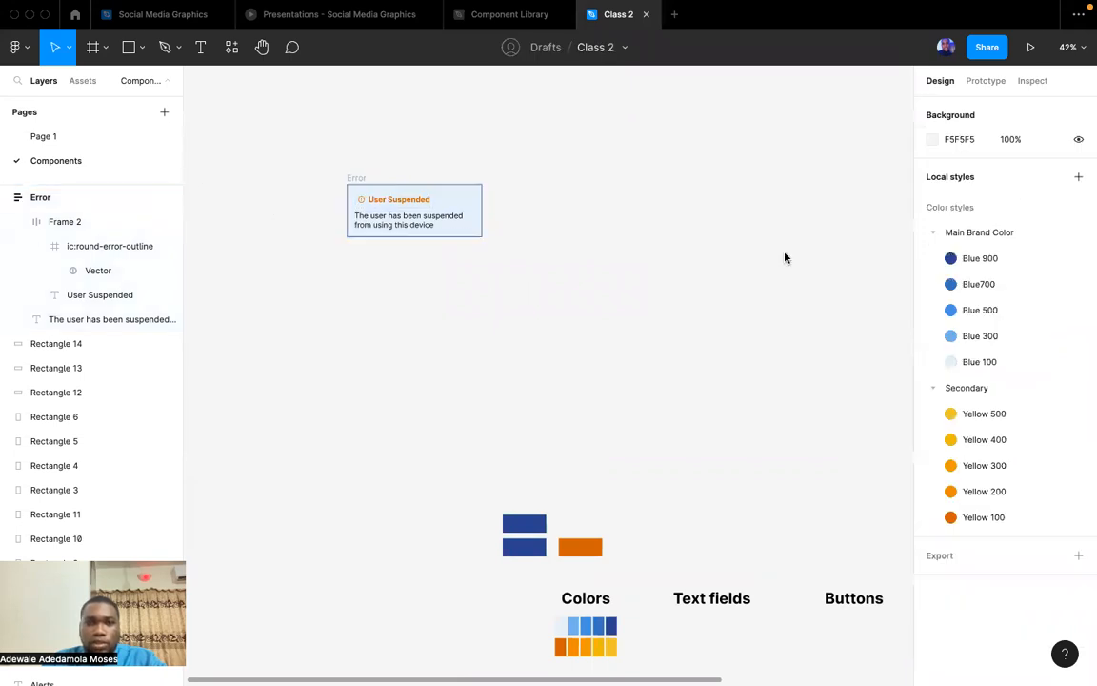
pyautogui.click(17, 48)
pyautogui.moveTo(76, 256)
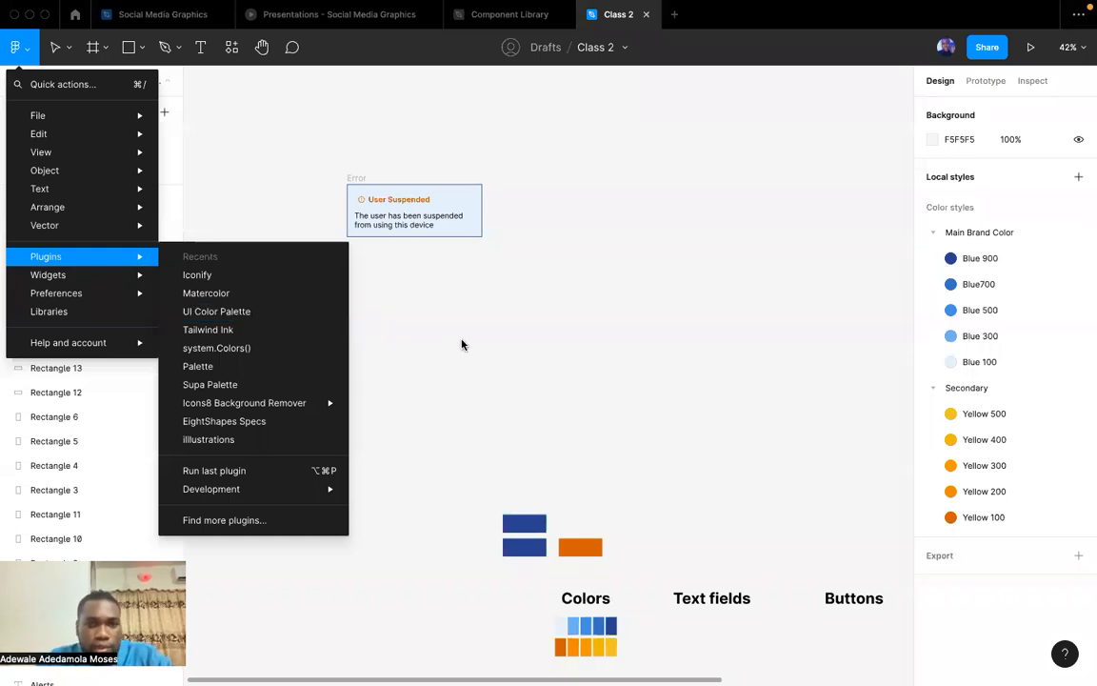
pyautogui.click(446, 315)
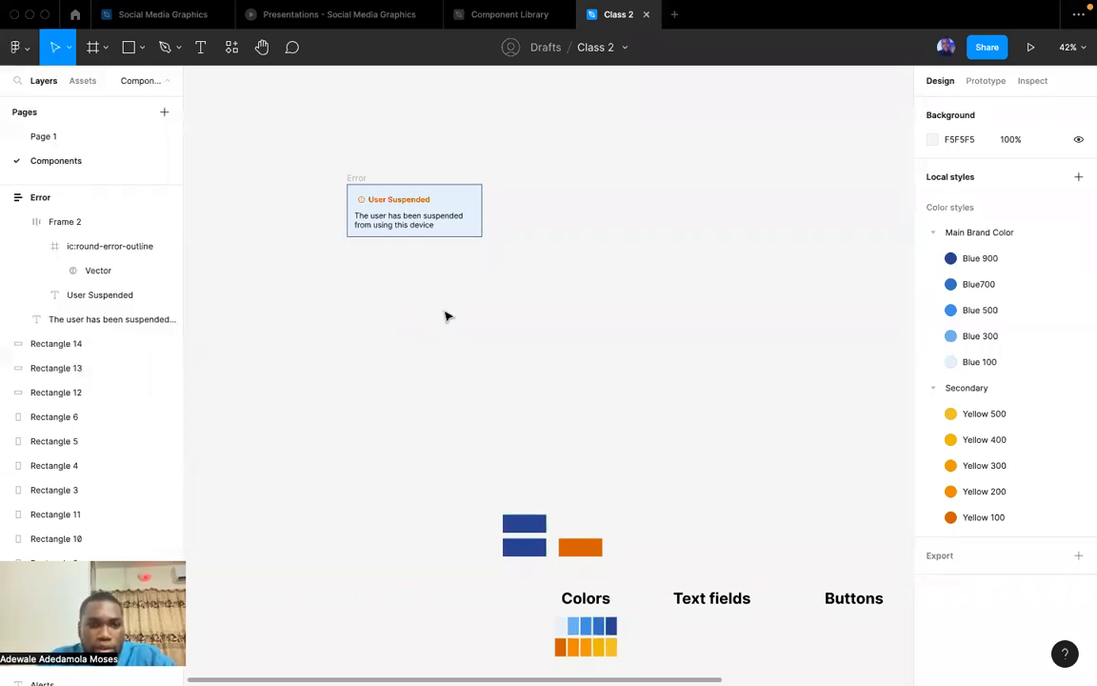
# Run the UI Color Palette plugin from the list of available plugins.
pyautogui.scroll(-5, 400, 491)
pyautogui.hscroll(4, 400, 492)
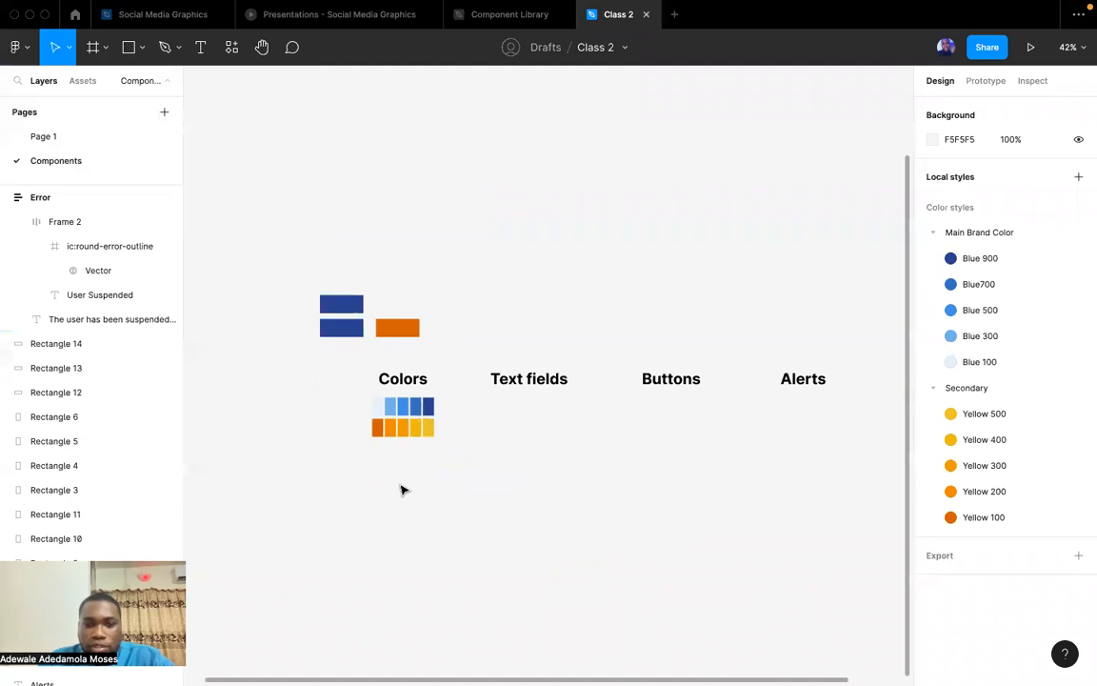
pyautogui.click(17, 50)
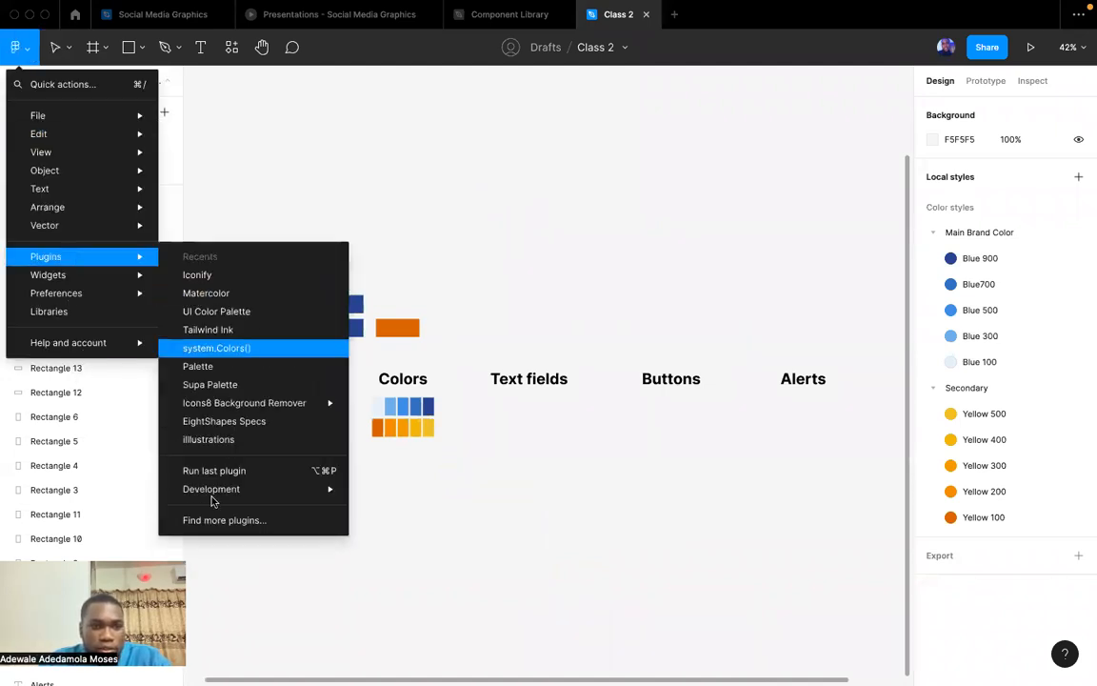
pyautogui.click(229, 521)
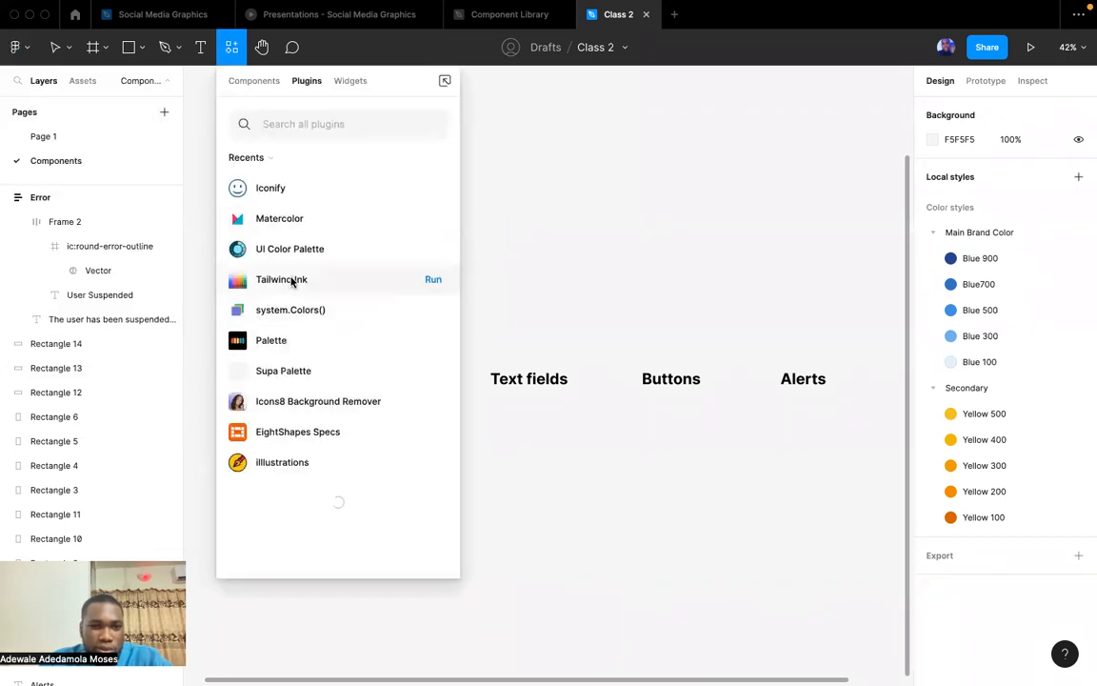
pyautogui.click(432, 250)
pyautogui.hscroll(2, 463, 344)
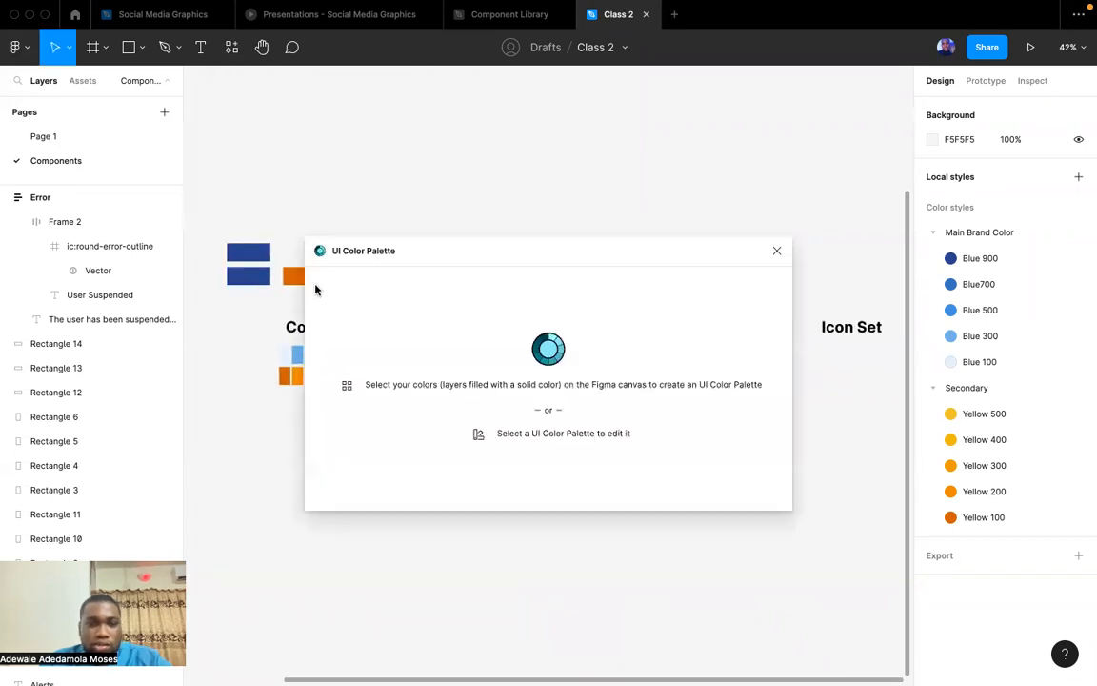
# Create a Material Design 50-900 (Google) color palette from the orange Secondary/Yellow 100 rectangle above the Colors heading.
pyautogui.scroll(1, 272, 297)
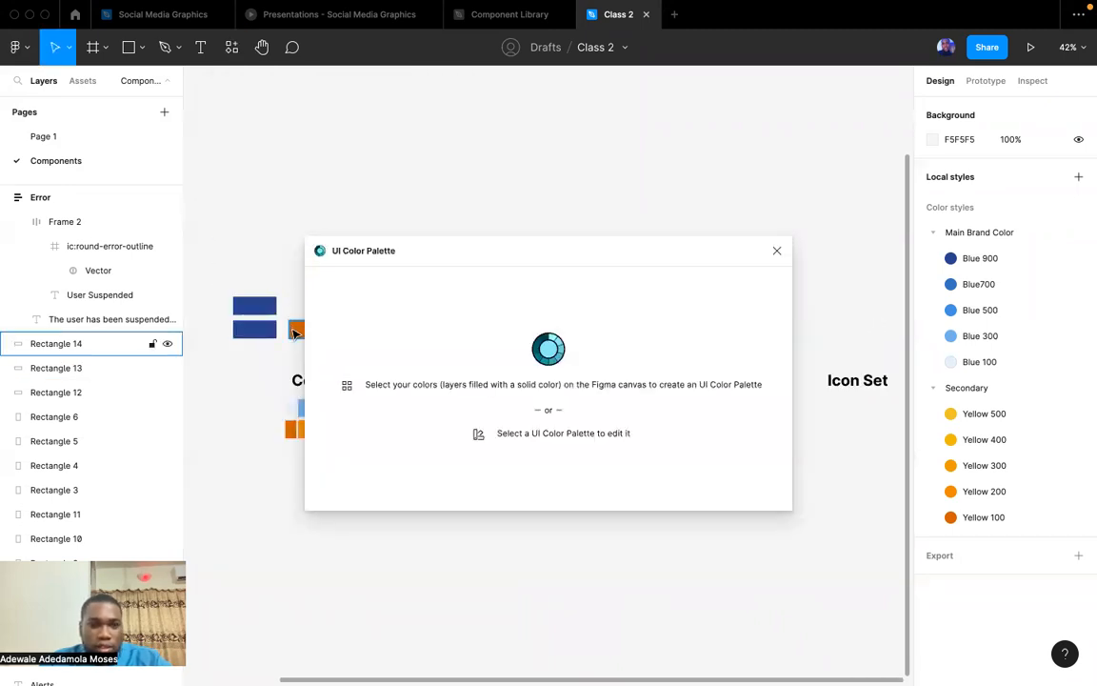
pyautogui.click(295, 330)
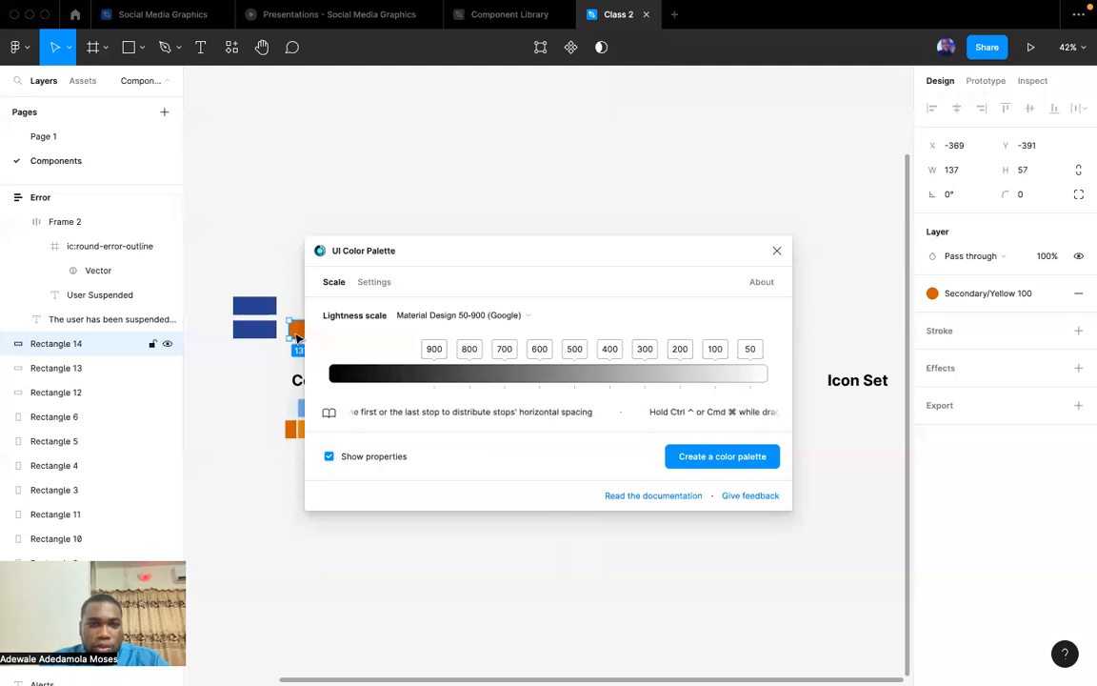
pyautogui.scroll(-3, 296, 338)
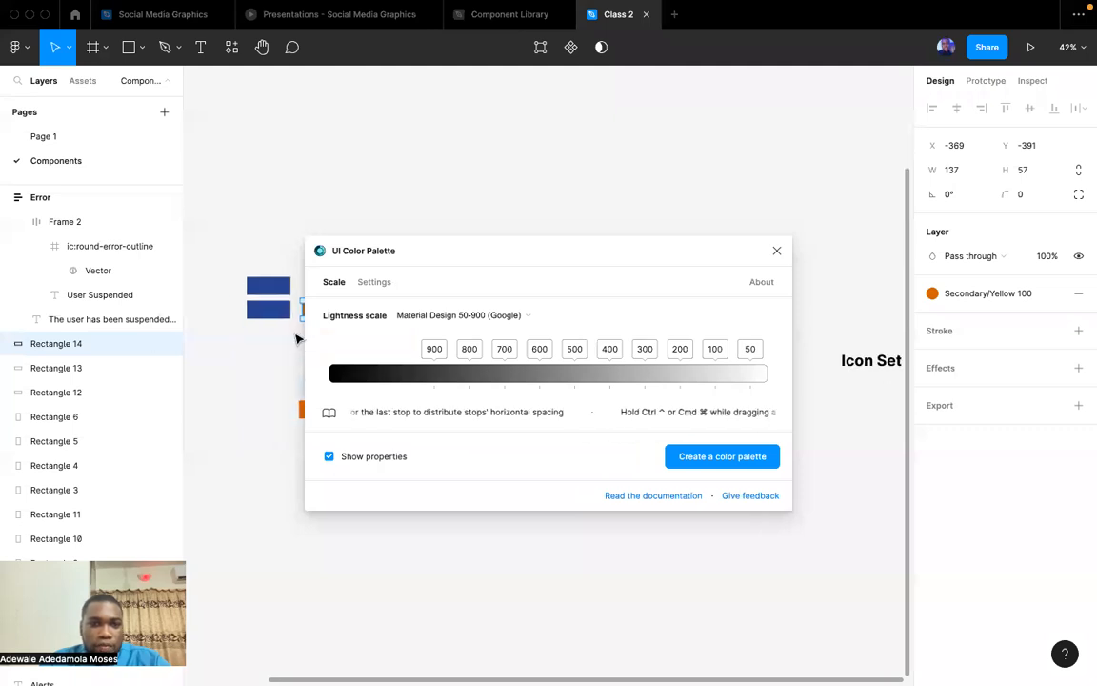
pyautogui.click(705, 462)
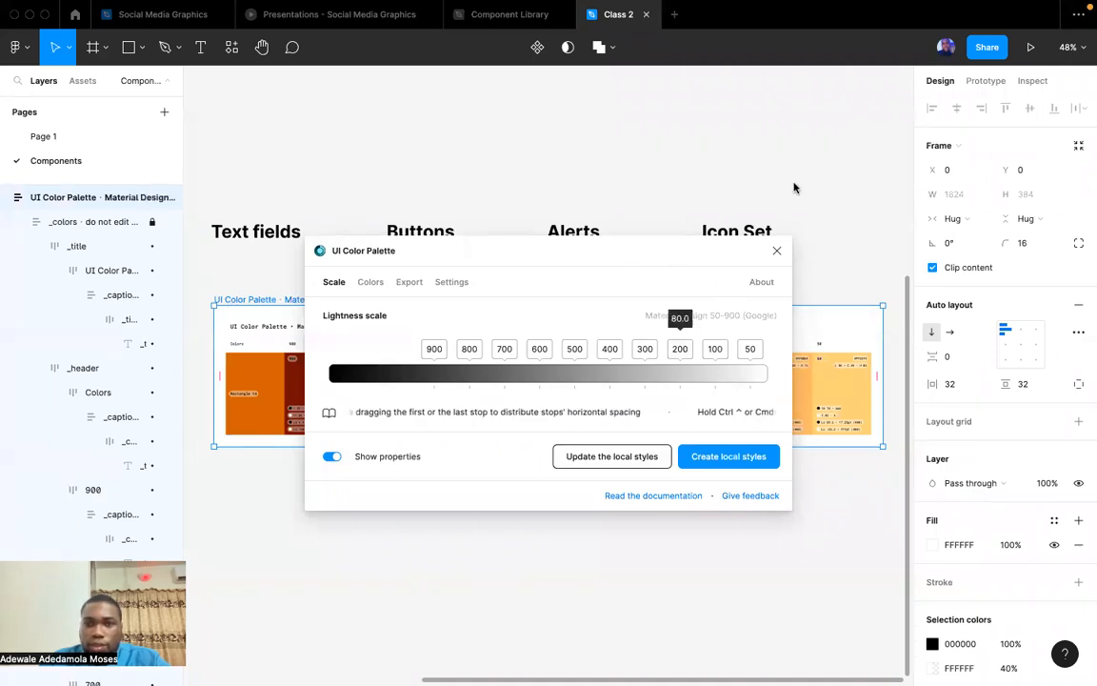
# Close the UI Color Palette plugin and move the generated palette frame lower, to X 115, Y 368.
pyautogui.click(775, 253)
pyautogui.moveTo(266, 301); pyautogui.dragTo(309, 436)
pyautogui.click(532, 400)
pyautogui.hscroll(3, 547, 400)
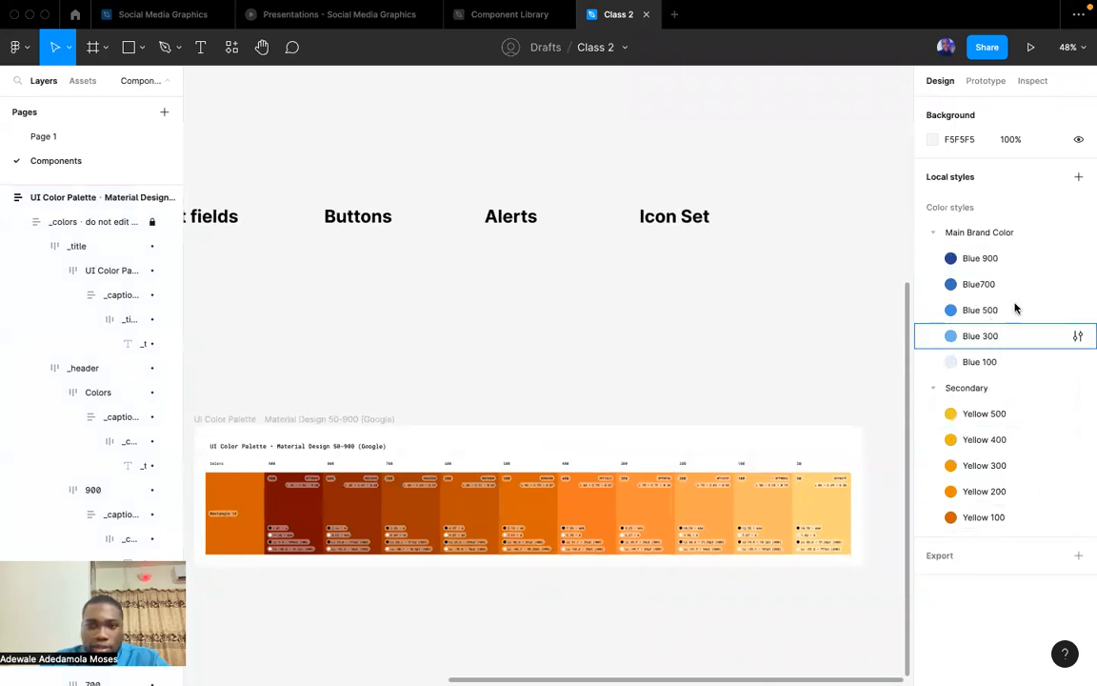
# Inspect the orange shades in the generated UI Color Palette frame and delete that frame.
pyautogui.scroll(-3, 366, 420)
pyautogui.hscroll(-1, 367, 420)
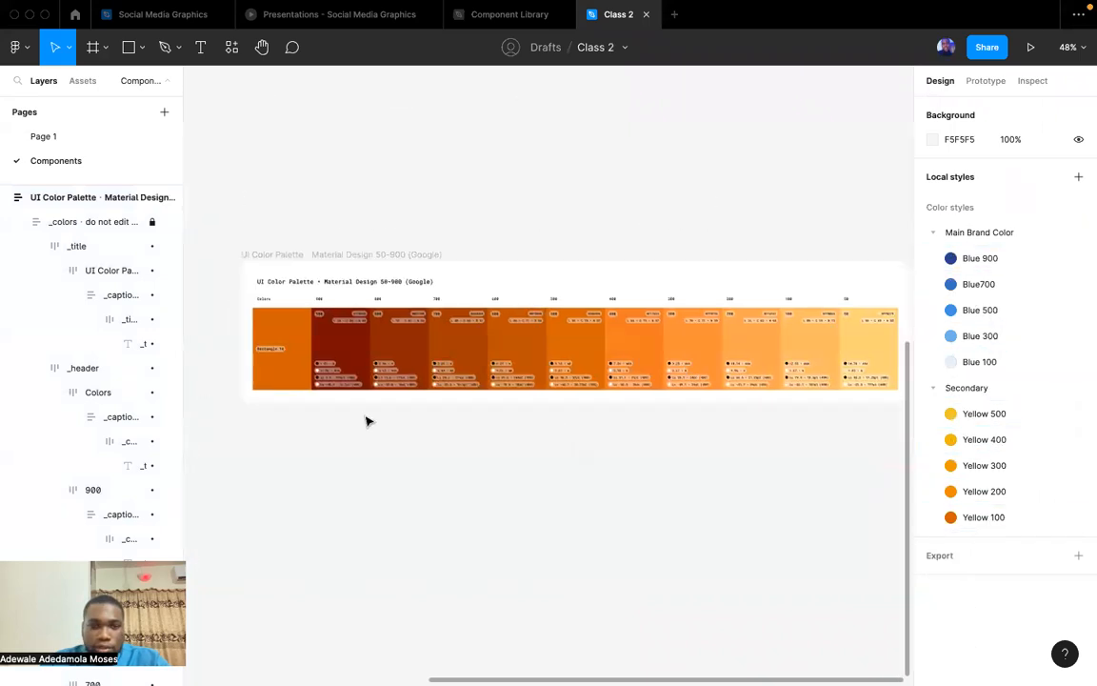
pyautogui.scroll(5, 295, 372)
pyautogui.click(295, 372)
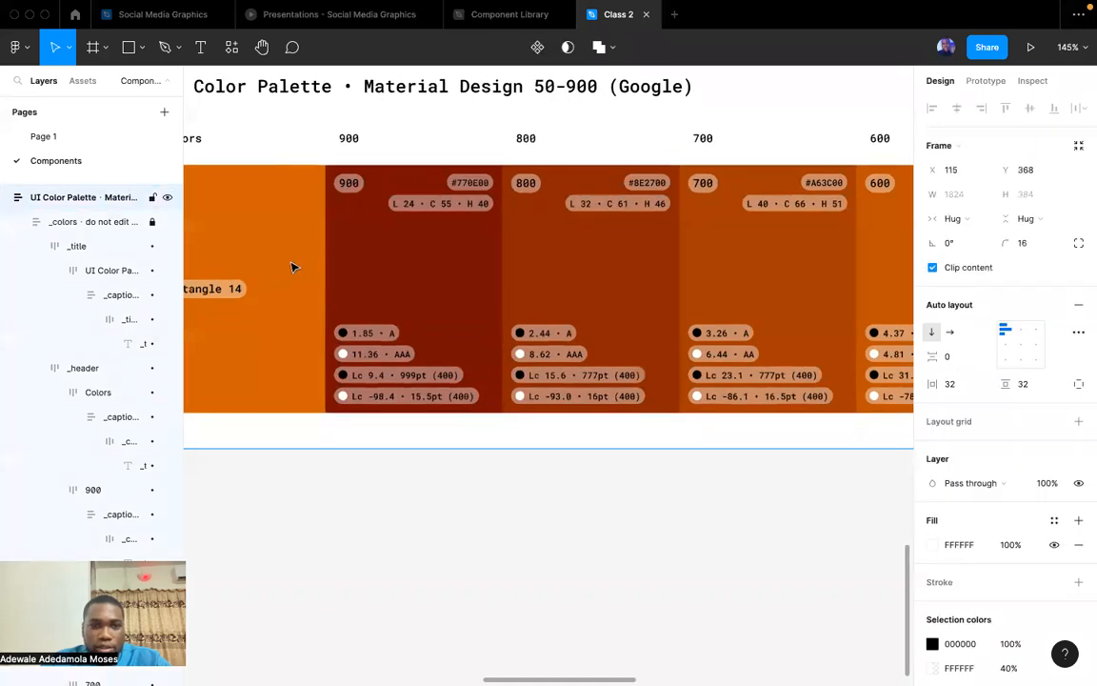
pyautogui.scroll(-5, 487, 441)
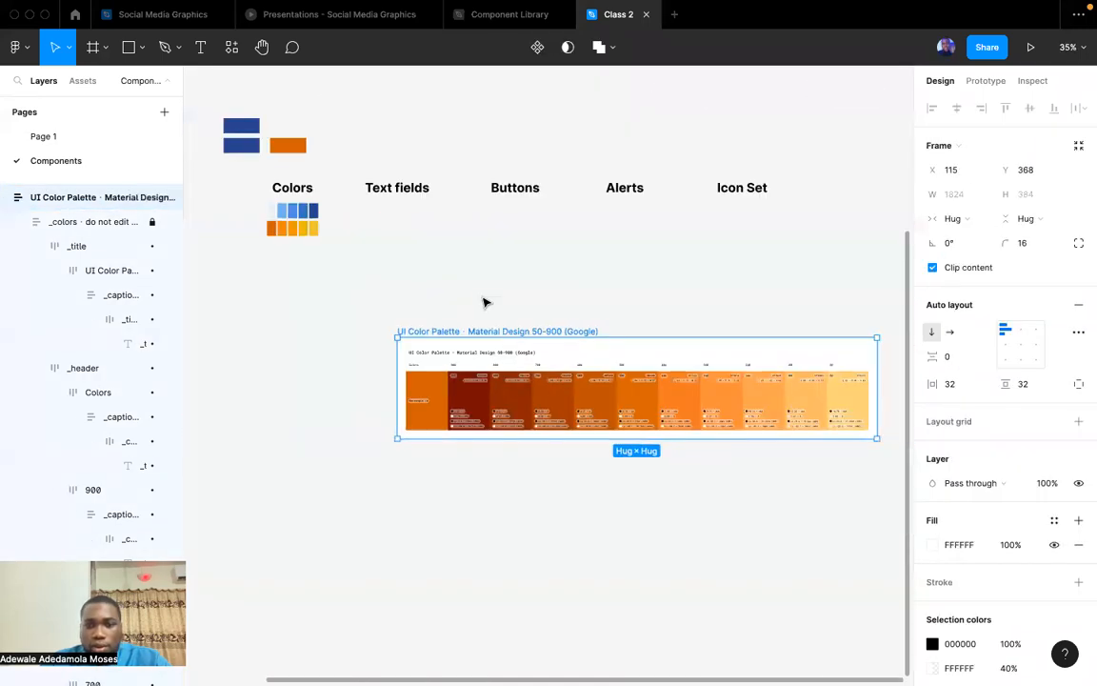
pyautogui.click(484, 303)
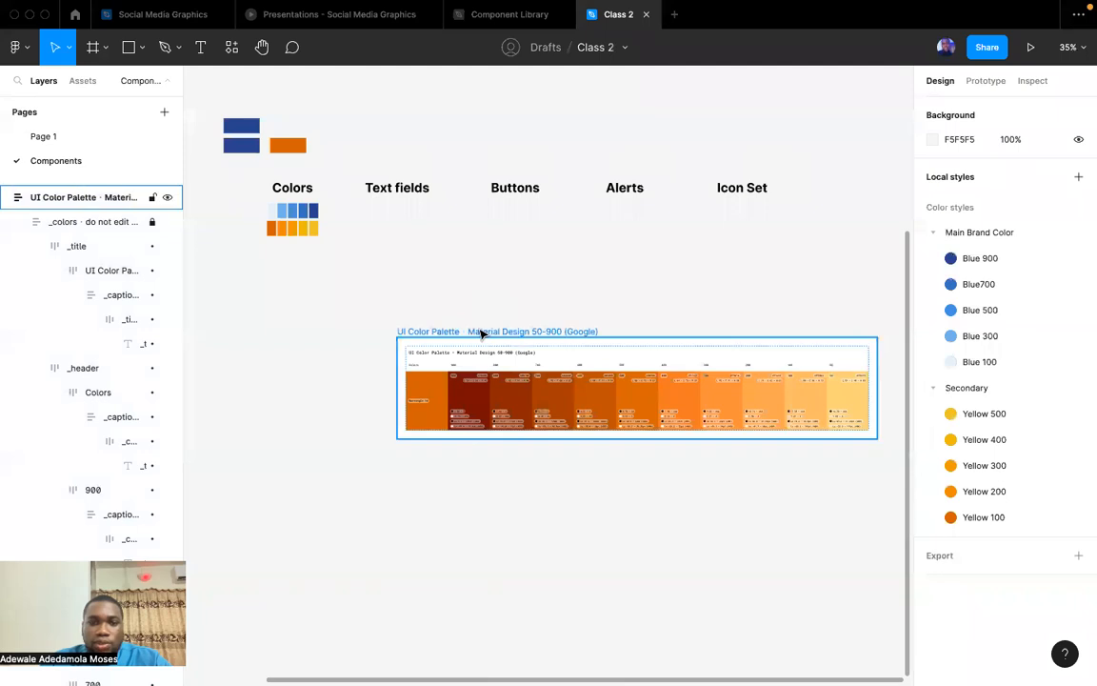
pyautogui.click(483, 331)
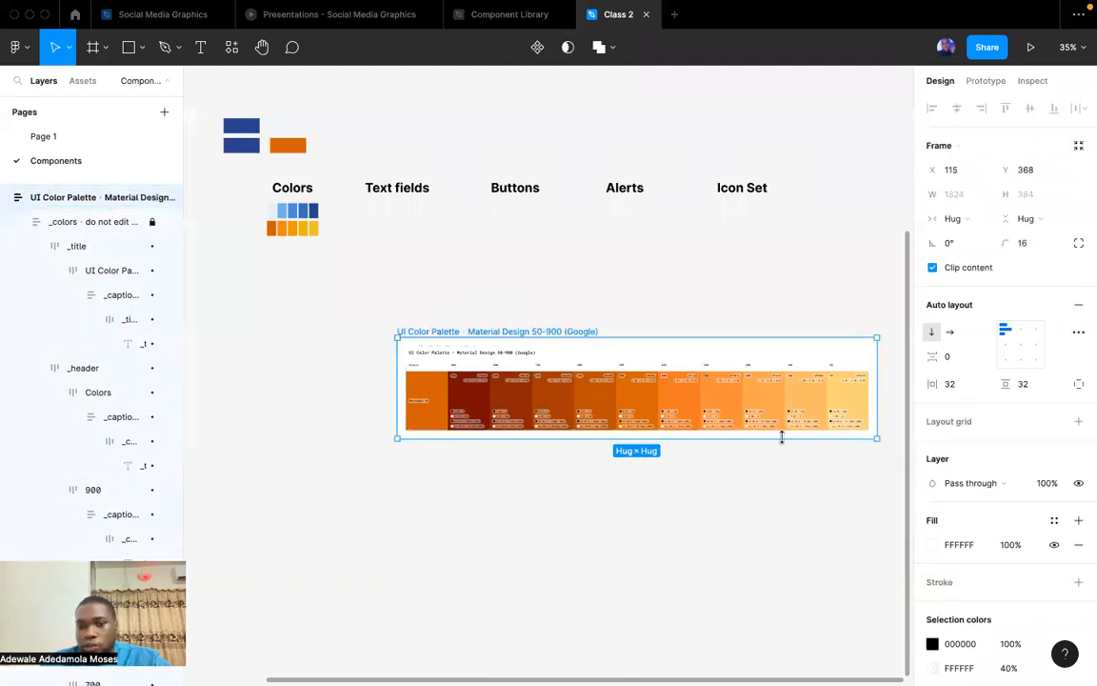
pyautogui.press('Delete')
# Review the blue and orange swatches under the Colors heading and the neighbouring Text fields heading.
pyautogui.hscroll(-10, 620, 368)
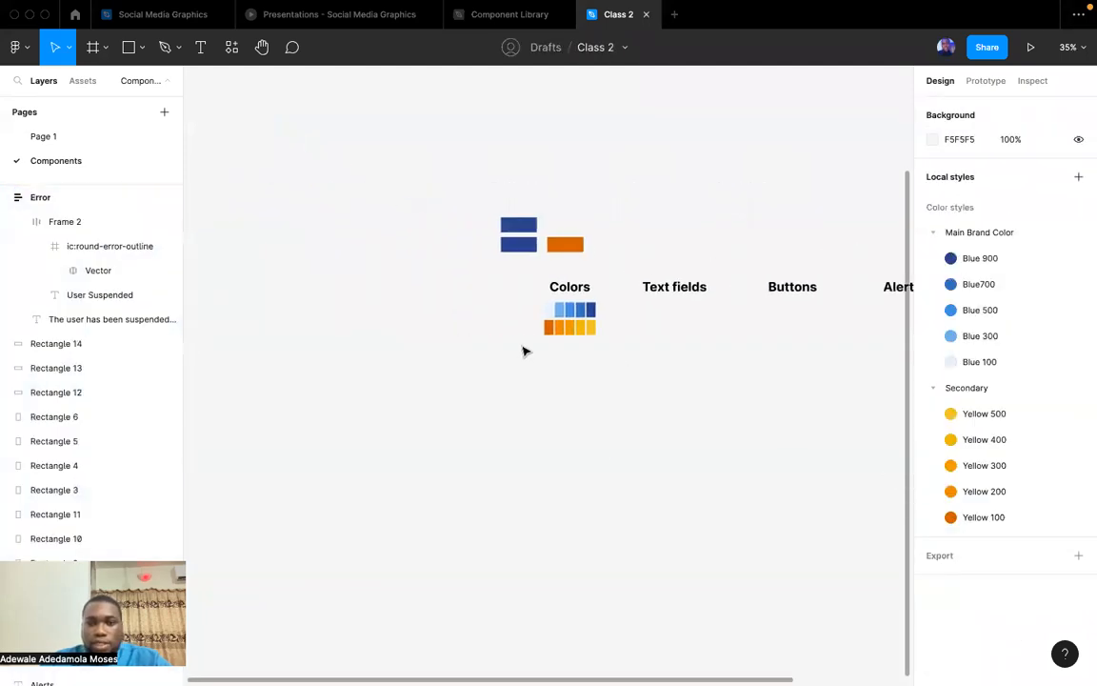
pyautogui.scroll(10, 603, 333)
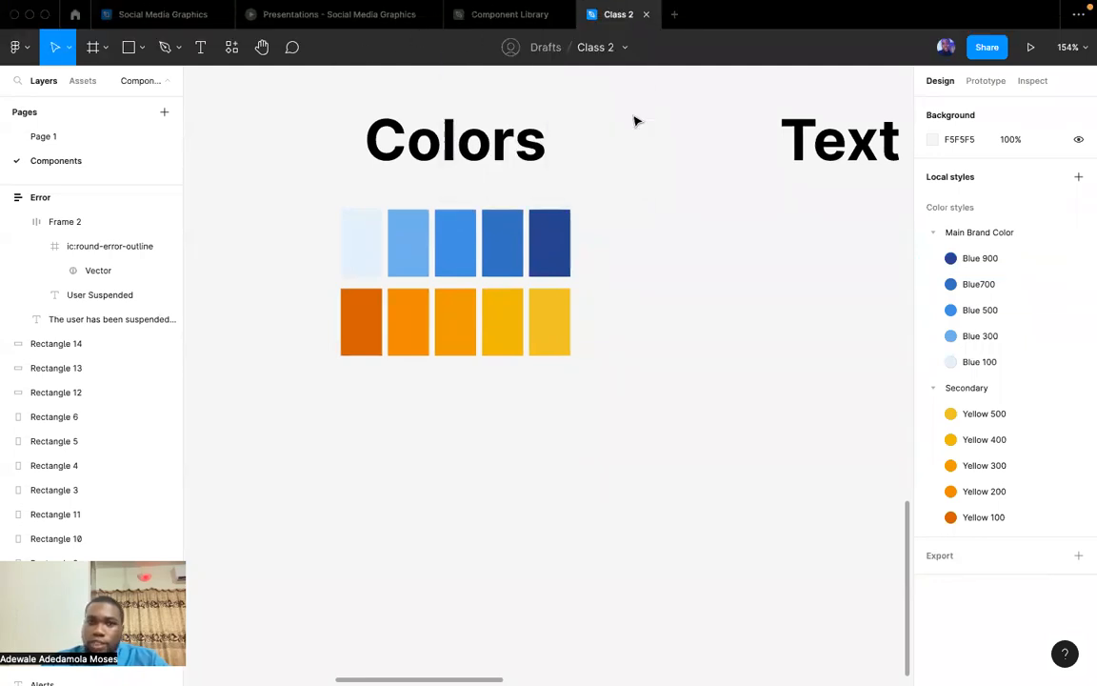
pyautogui.hscroll(5, 570, 278)
pyautogui.scroll(2, 570, 279)
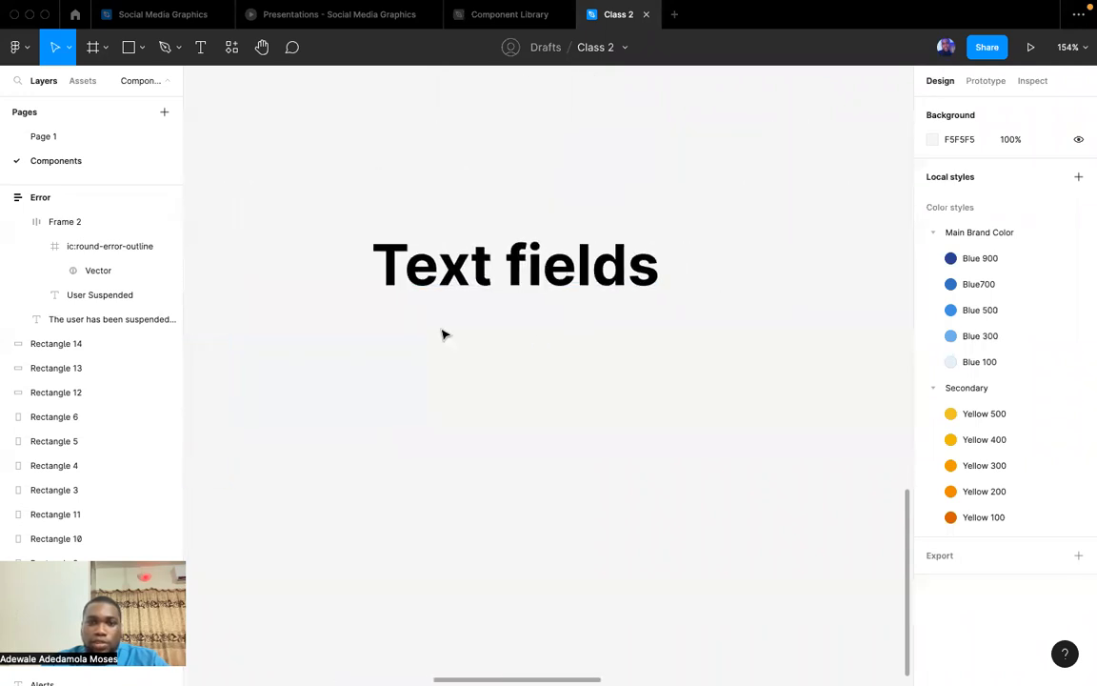
pyautogui.hscroll(-5, 656, 293)
pyautogui.scroll(-2, 656, 293)
pyautogui.hscroll(4, 655, 293)
pyautogui.hscroll(-4, 656, 293)
pyautogui.scroll(-2, 656, 293)
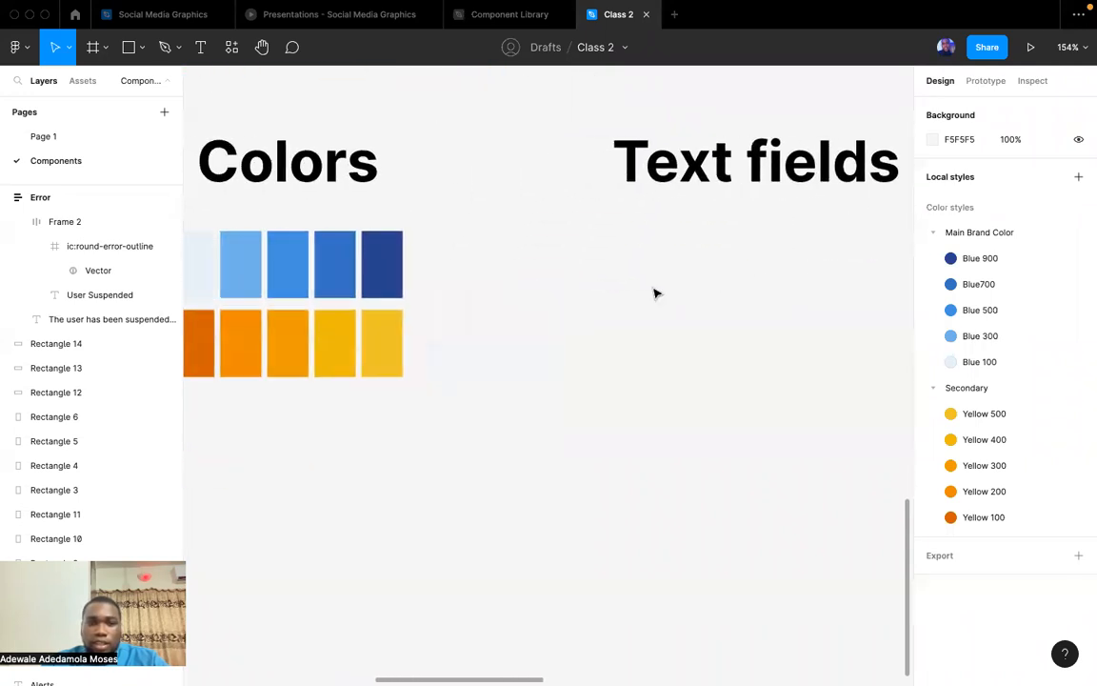
pyautogui.hscroll(4, 657, 300)
pyautogui.scroll(2, 657, 300)
pyautogui.hscroll(-5, 664, 316)
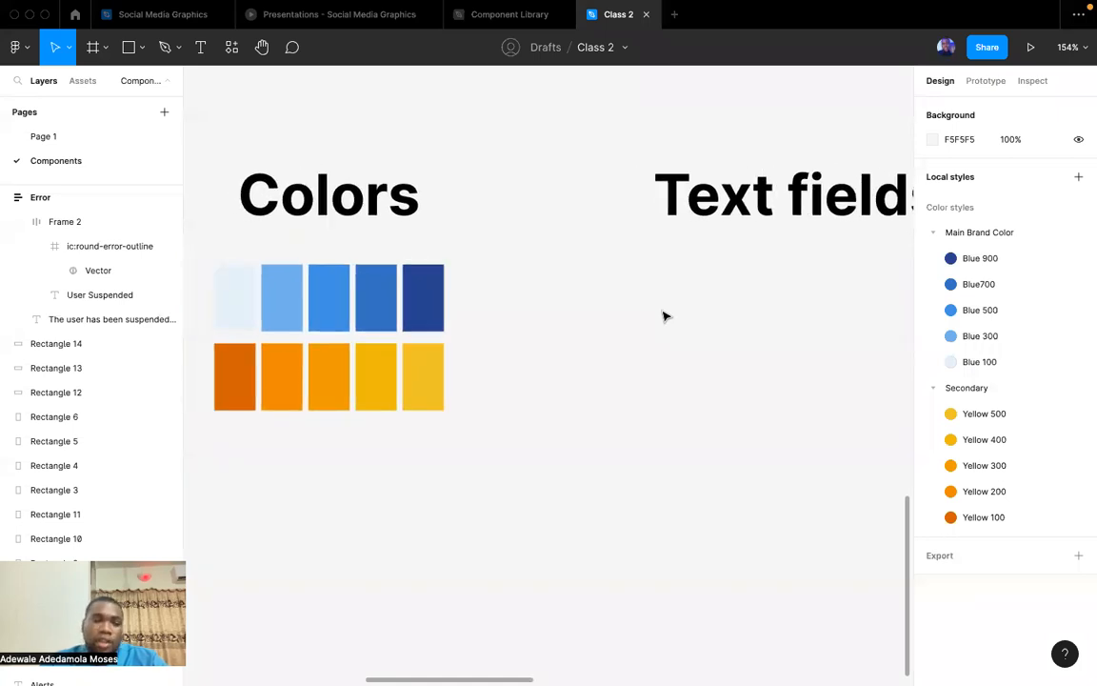
pyautogui.hscroll(-2, 664, 317)
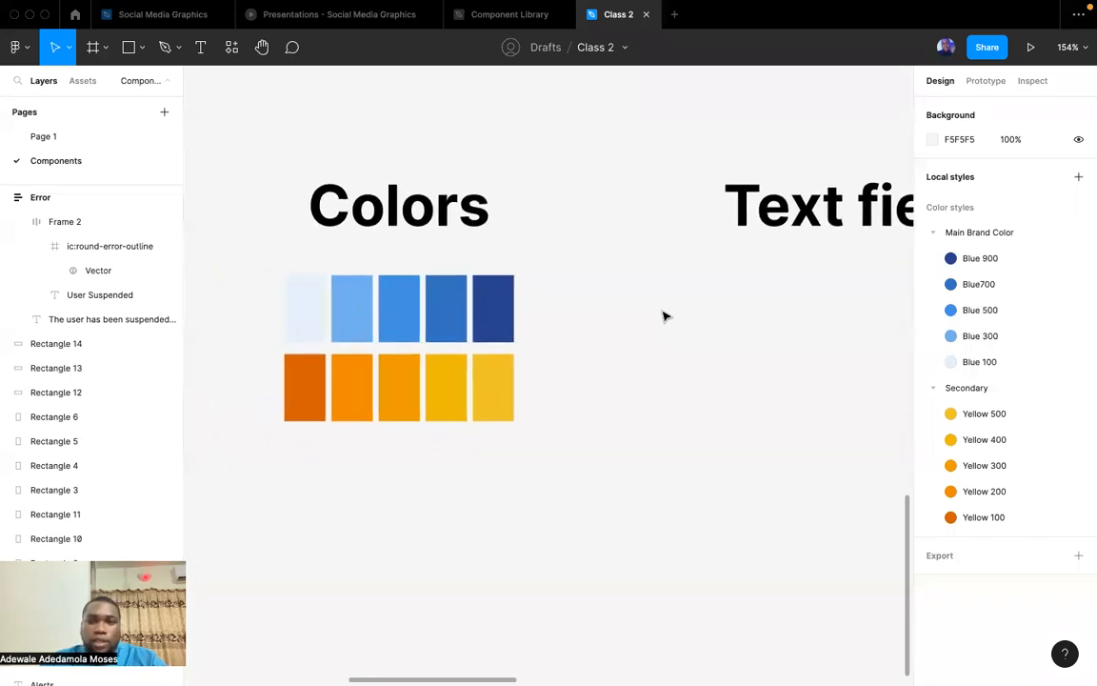
pyautogui.hscroll(3, 664, 316)
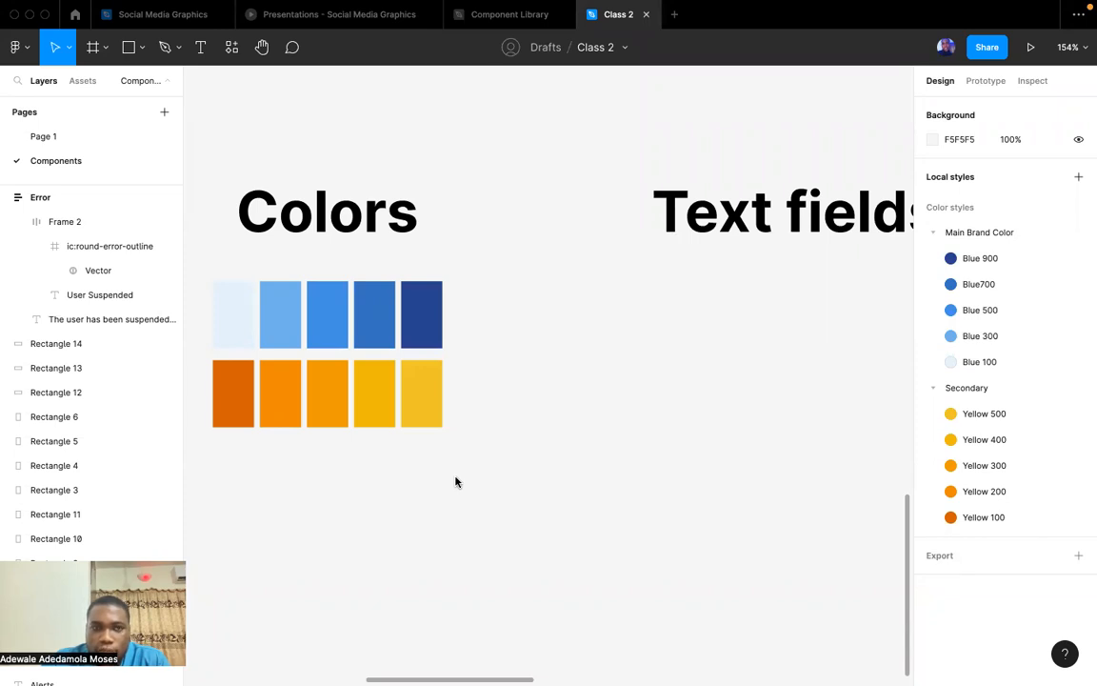
# Switch to Opera and review the Tools for picking colors section of the Material Design color system page.
pyautogui.hotkey('ctrl', 'Up')
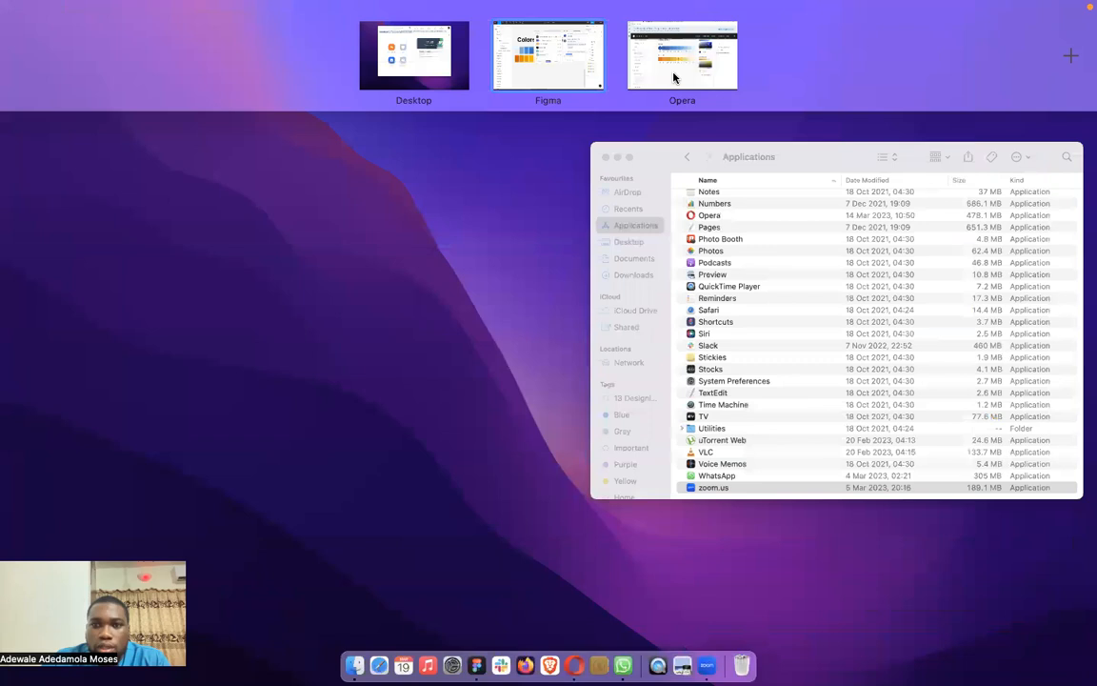
pyautogui.click(673, 78)
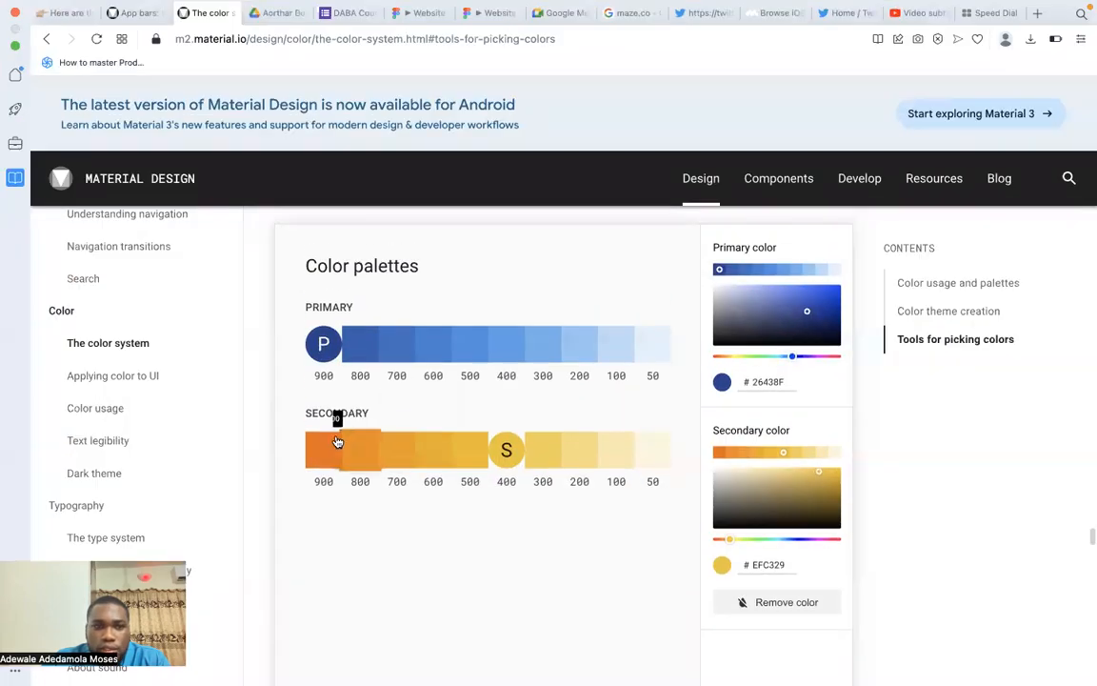
pyautogui.scroll(3, 314, 328)
pyautogui.click(65, 312)
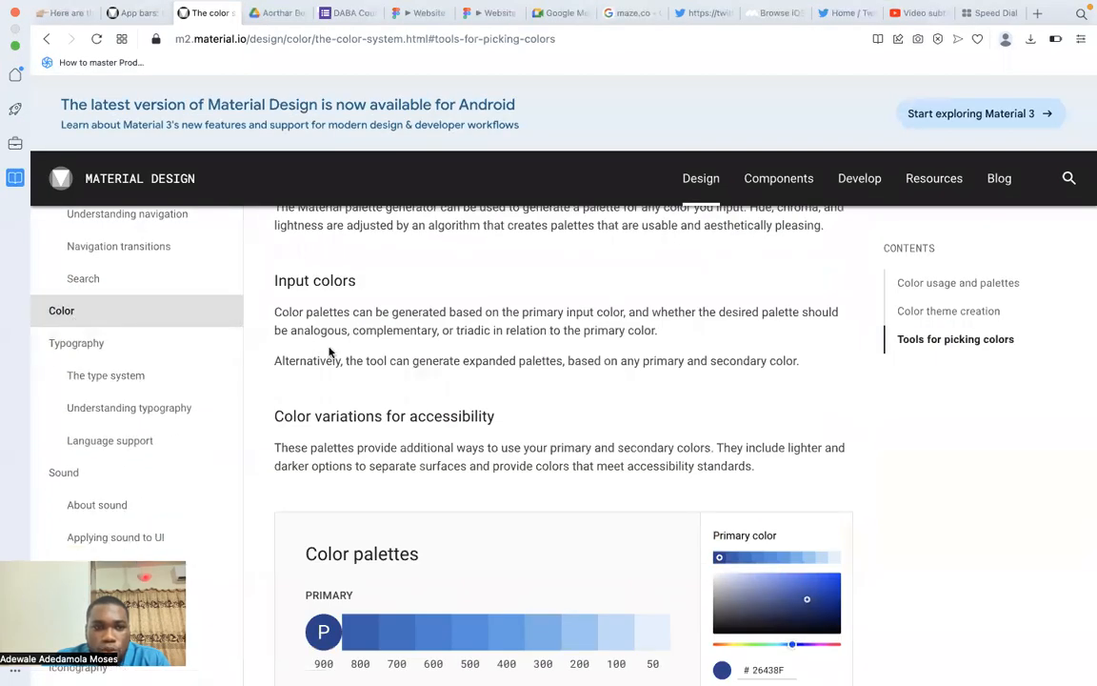
pyautogui.click(68, 314)
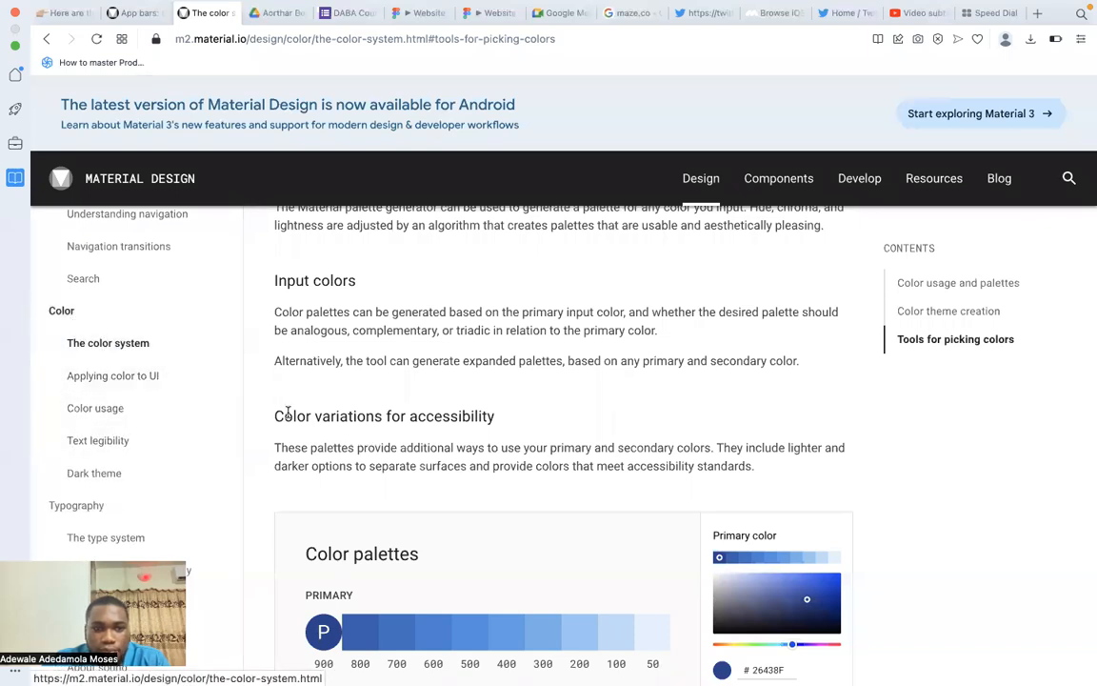
pyautogui.scroll(-8, 363, 384)
pyautogui.scroll(8, 363, 384)
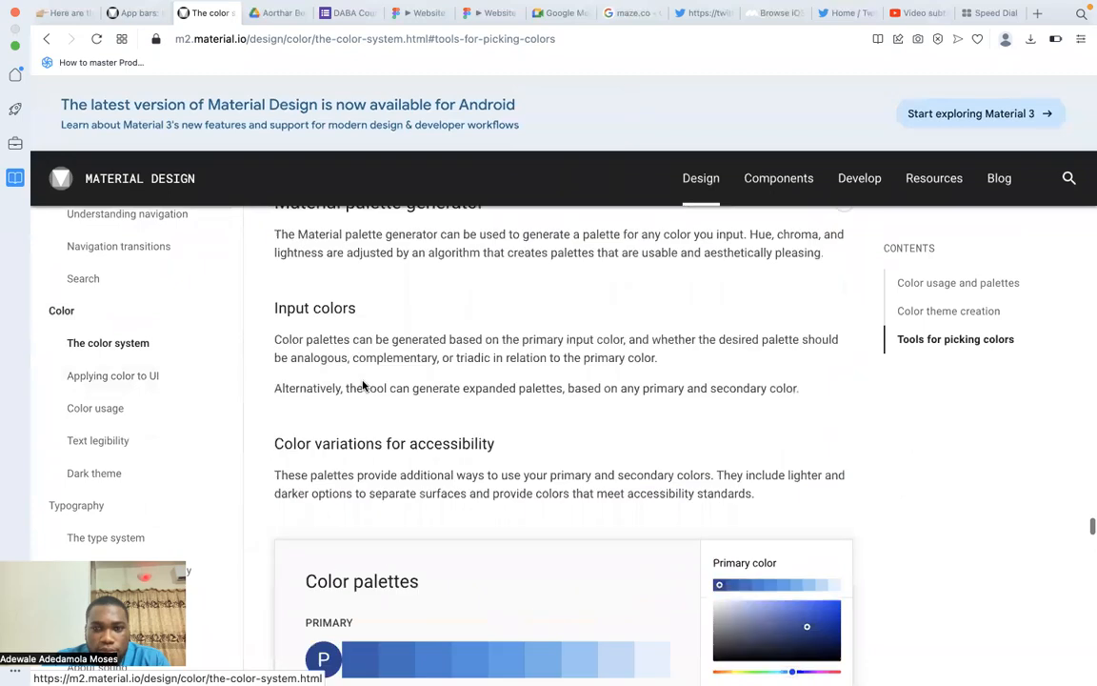
pyautogui.scroll(5, 363, 384)
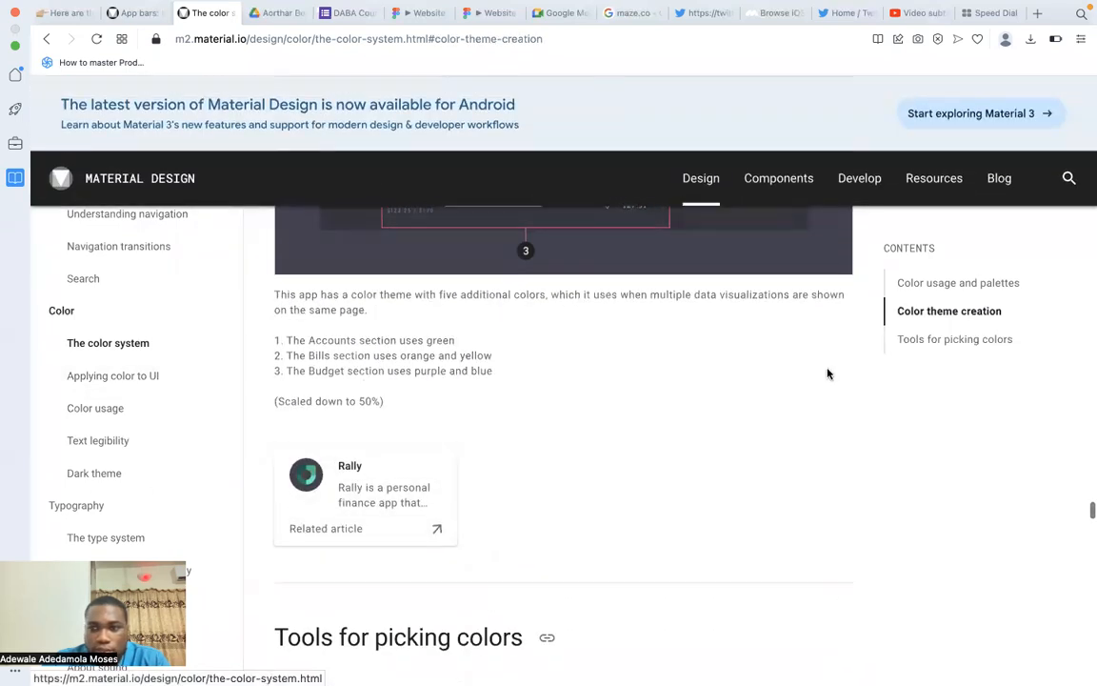
pyautogui.click(932, 341)
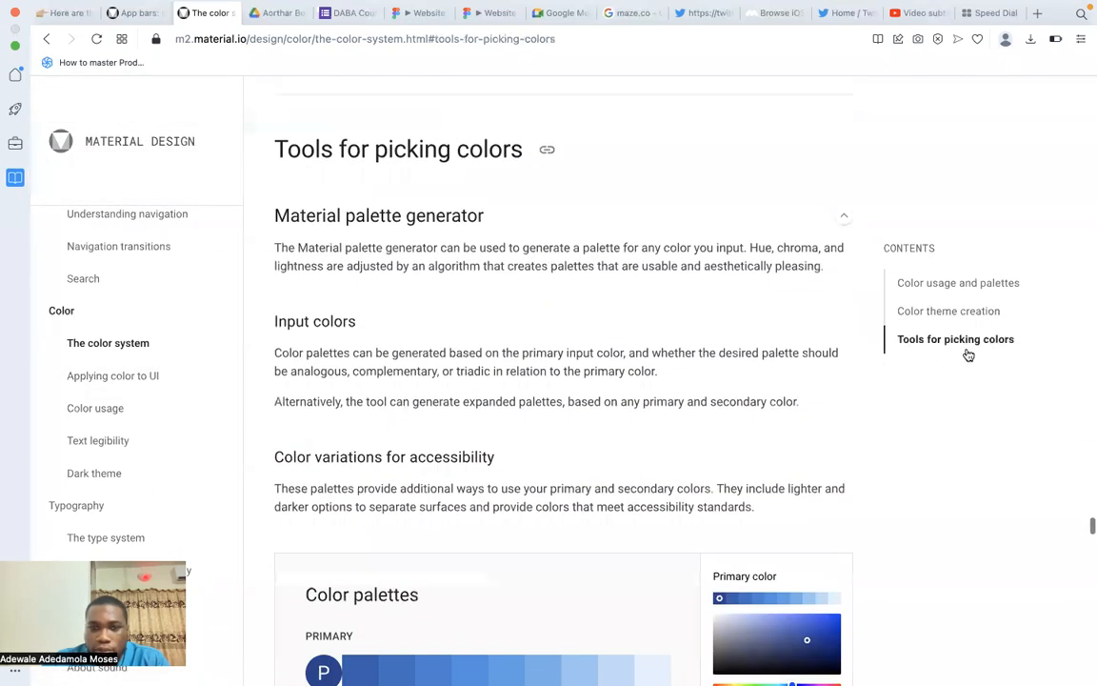
pyautogui.scroll(-5, 468, 365)
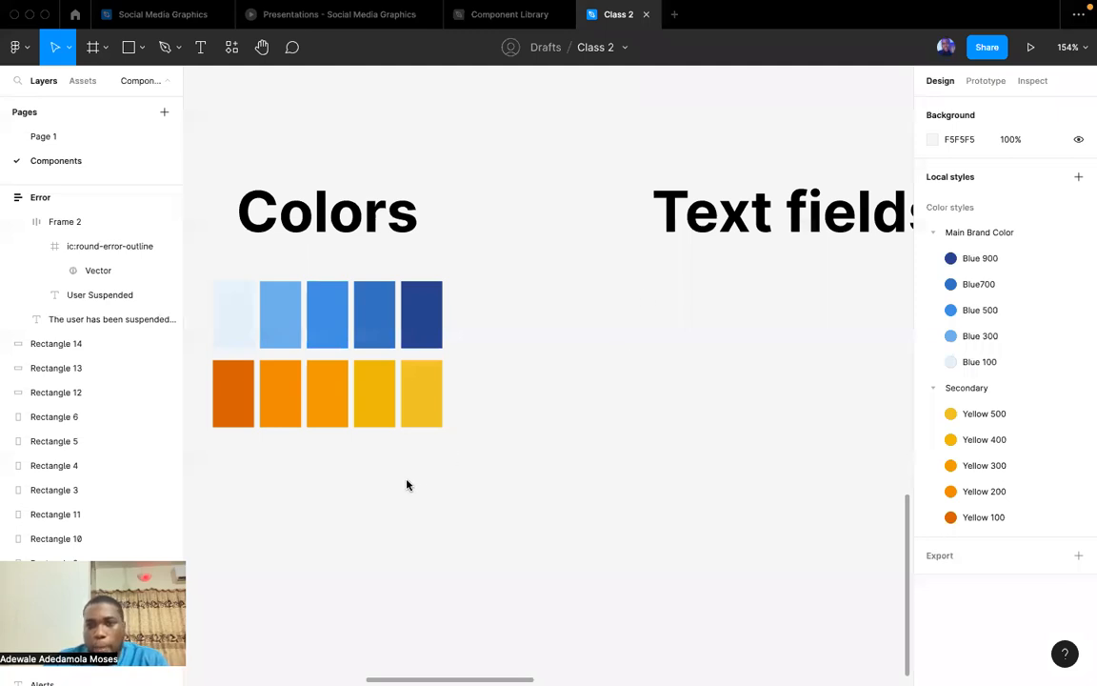
# Back in Figma, delete the two blue sample rectangles and the orange one above the Colors heading.
pyautogui.scroll(1, 404, 495)
pyautogui.hscroll(-1, 404, 495)
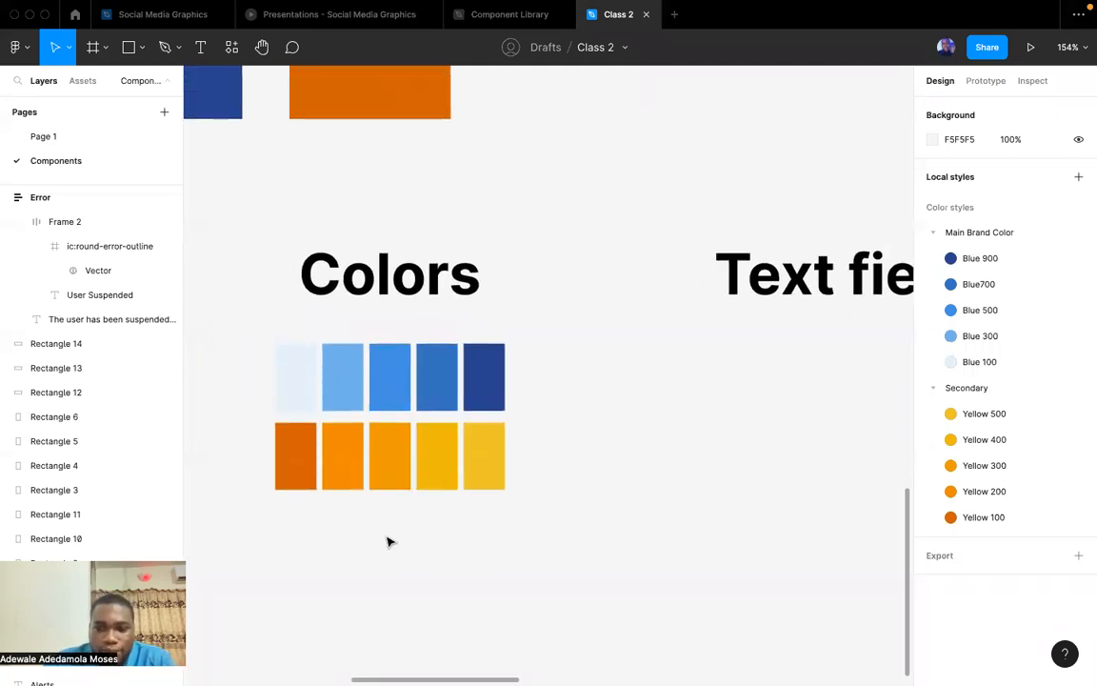
pyautogui.hotkey('shift', '0')
pyautogui.scroll(5, 387, 542)
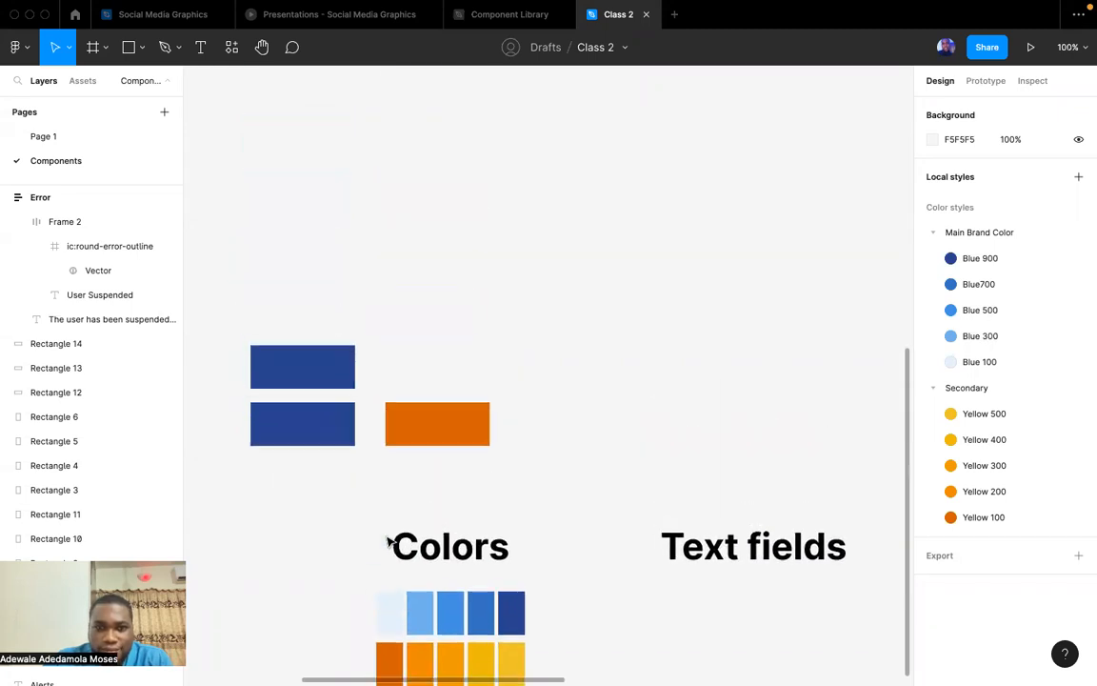
pyautogui.hscroll(-1, 391, 544)
pyautogui.moveTo(567, 555); pyautogui.dragTo(294, 411)
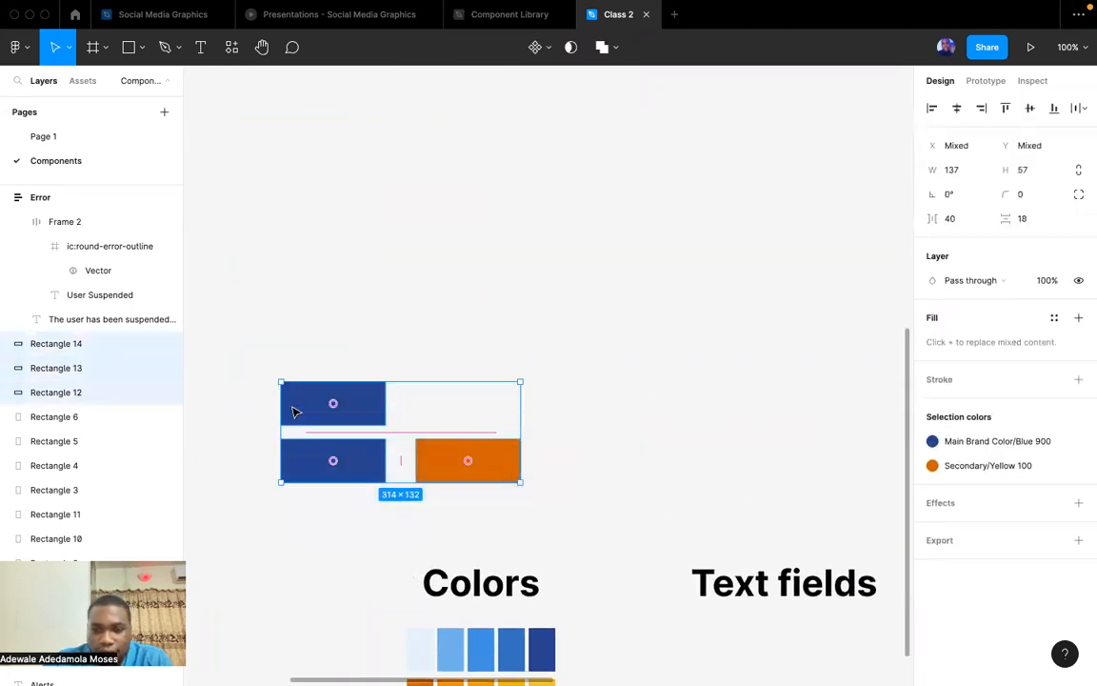
pyautogui.press('Delete')
pyautogui.scroll(-5, 295, 412)
pyautogui.hscroll(3, 295, 412)
pyautogui.scroll(-2, 294, 411)
pyautogui.hscroll(1, 295, 411)
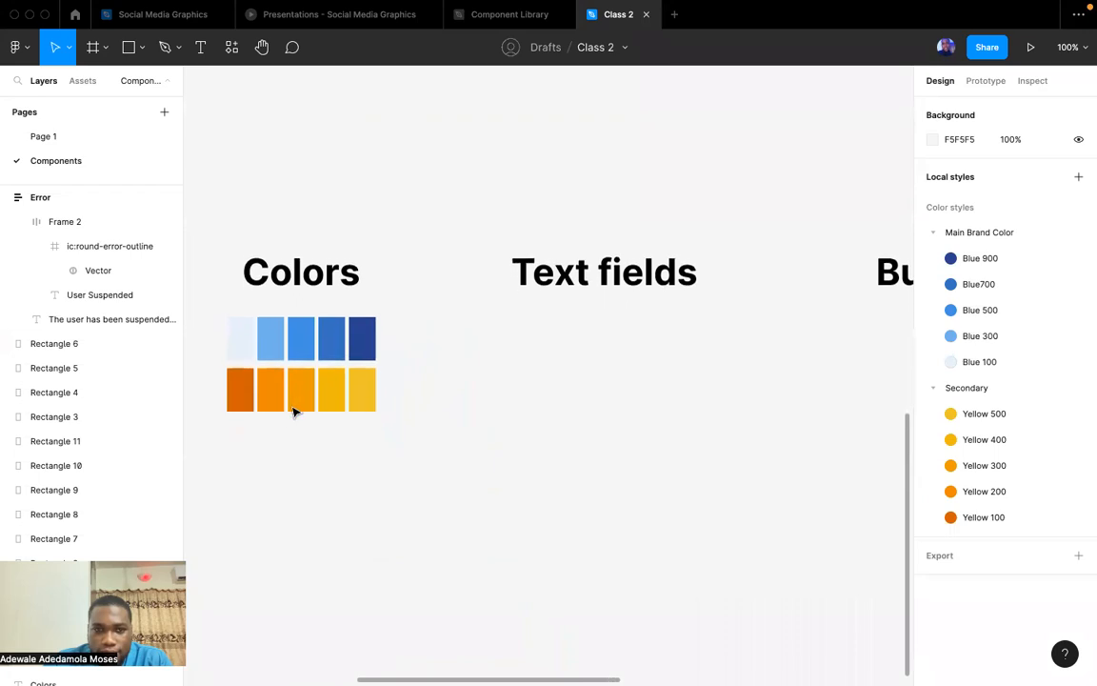